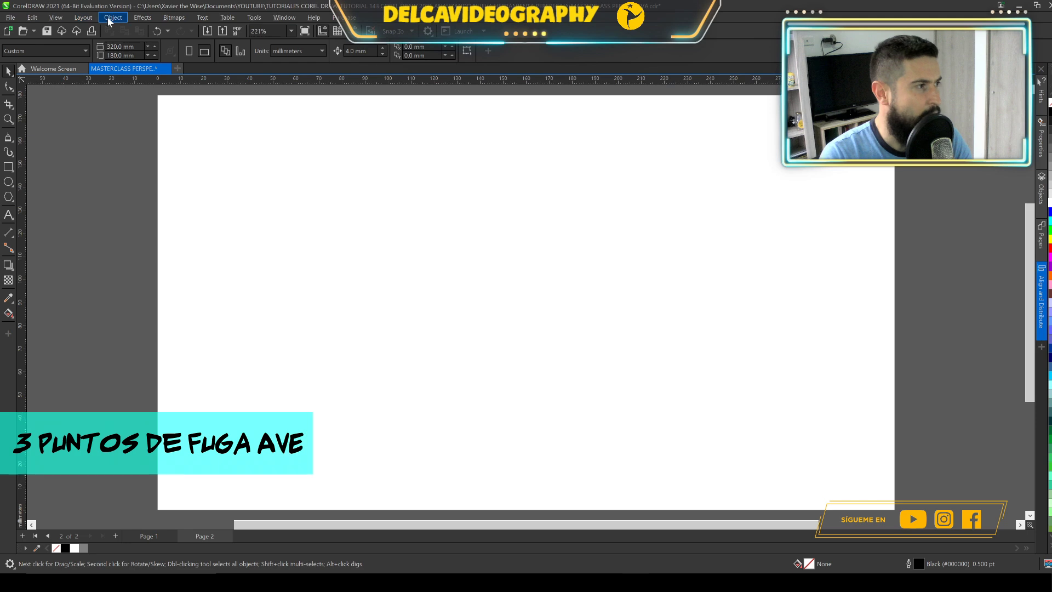
Step: Start a Draw in Perspective session on the blank second page
mouse_move(129, 267)
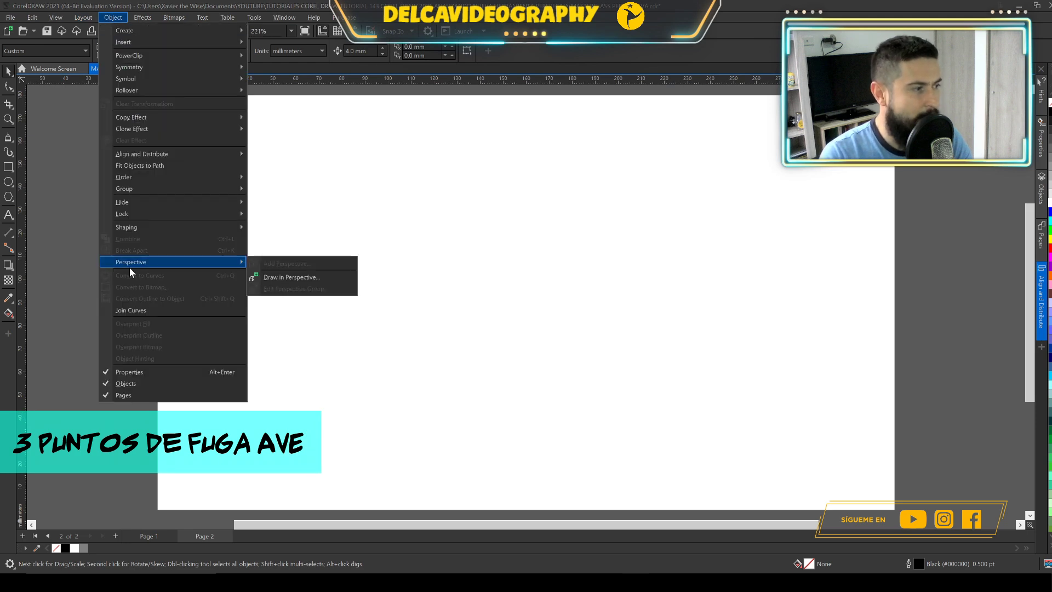
left_click(288, 277)
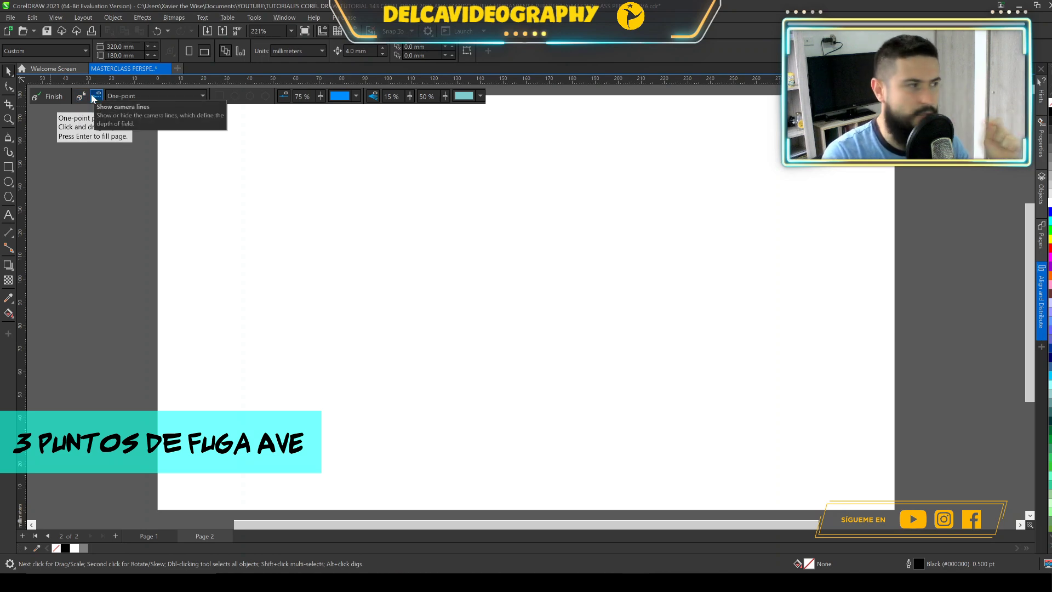
left_click(199, 95)
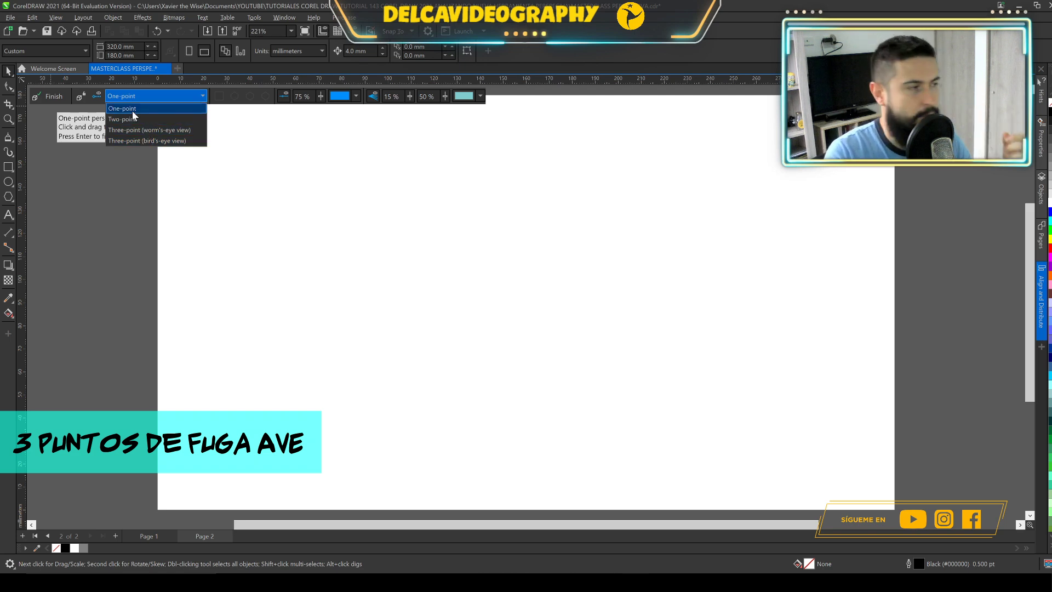
left_click(268, 102)
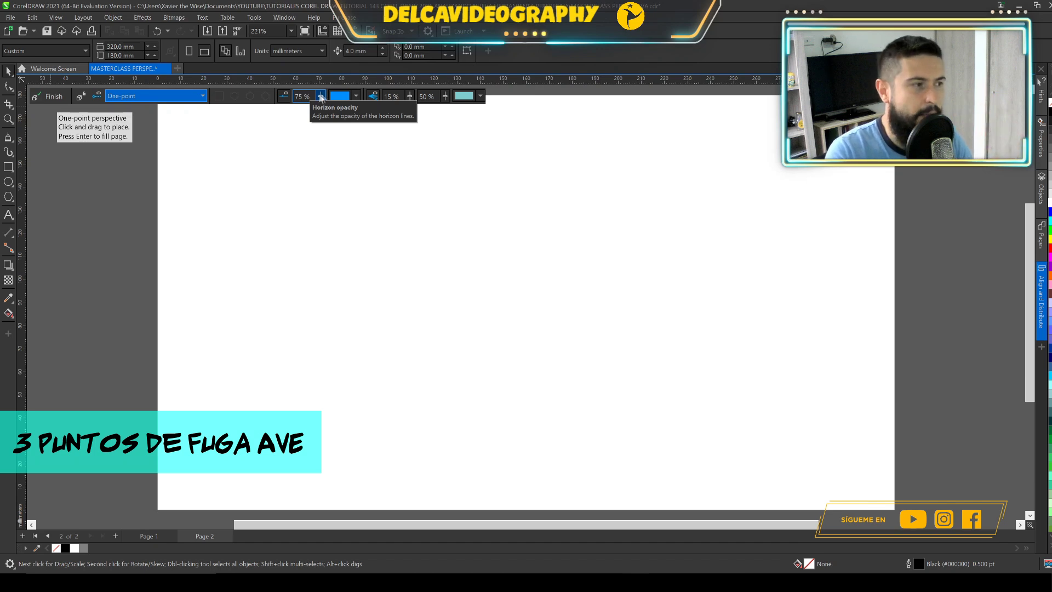
Step: Set the opacity of the camera lines to 40% for the perspective field
left_click(371, 98)
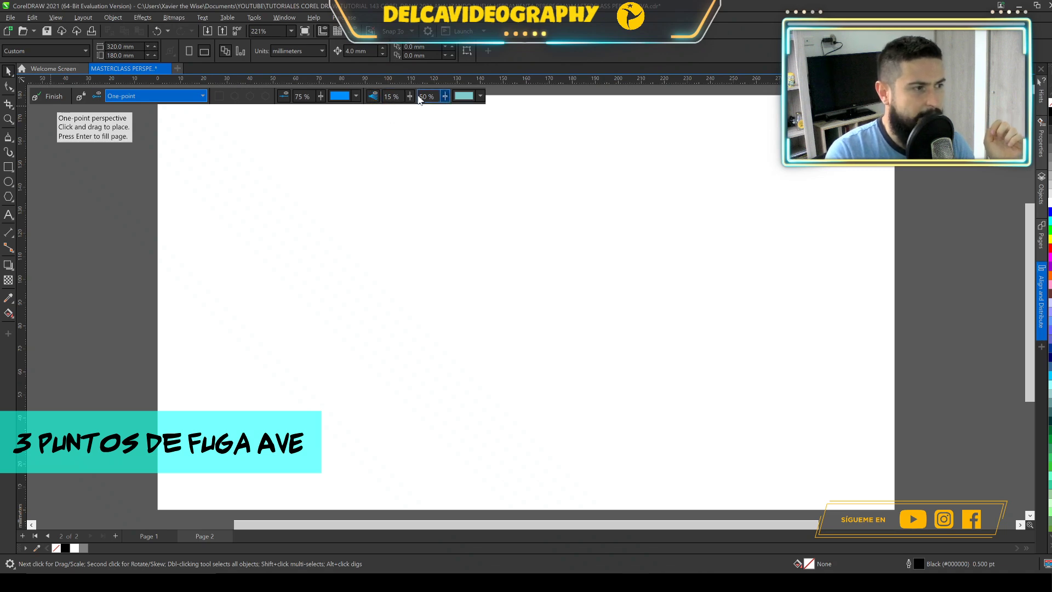
left_click(443, 98)
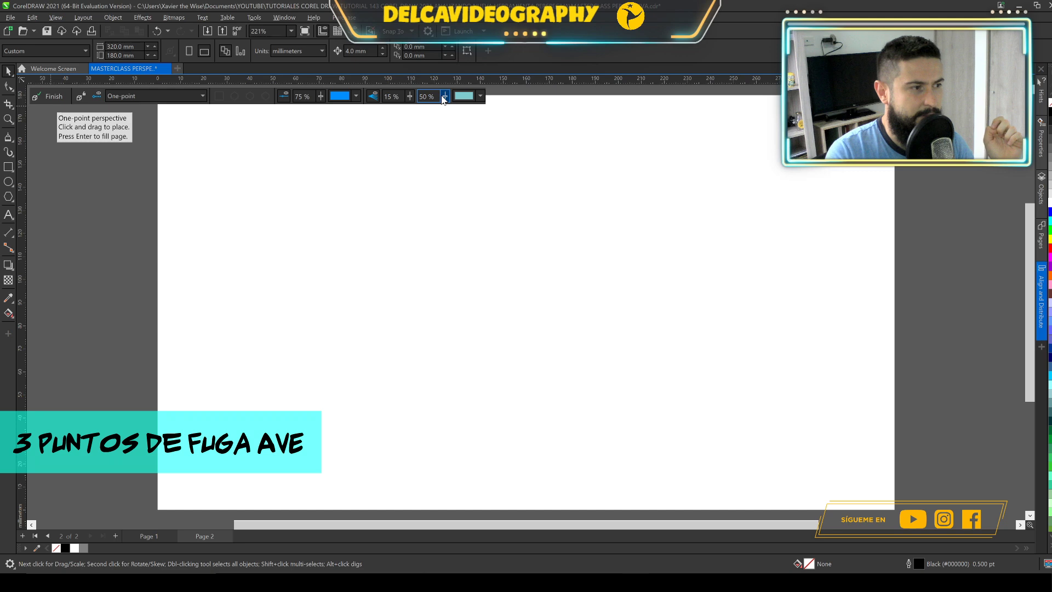
left_click(444, 98)
left_click(446, 112)
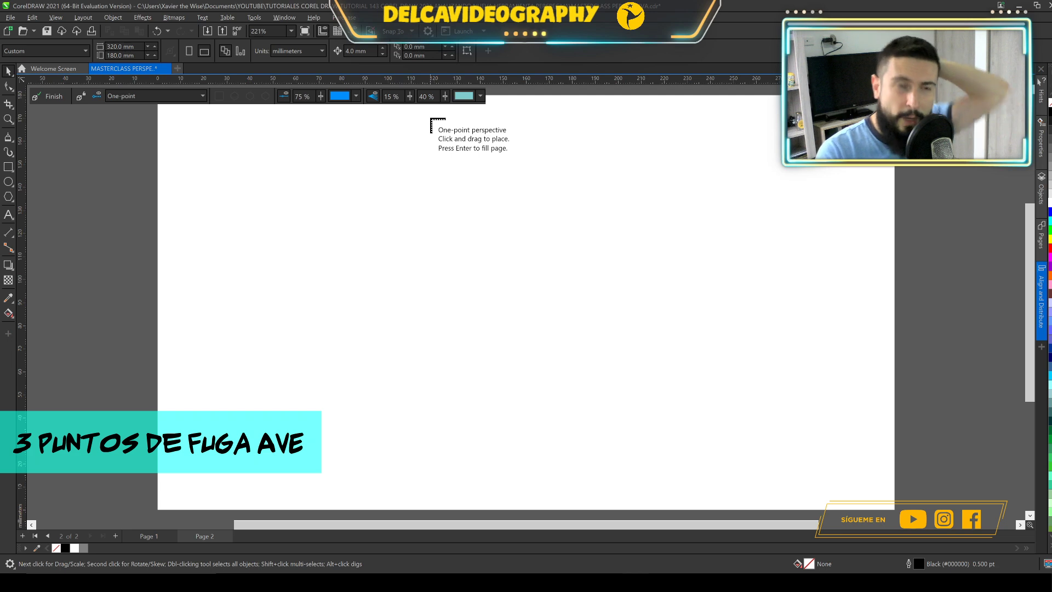
Step: Choose the Three-point (bird's-eye view) perspective type and fill the whole page with its field
left_click(165, 97)
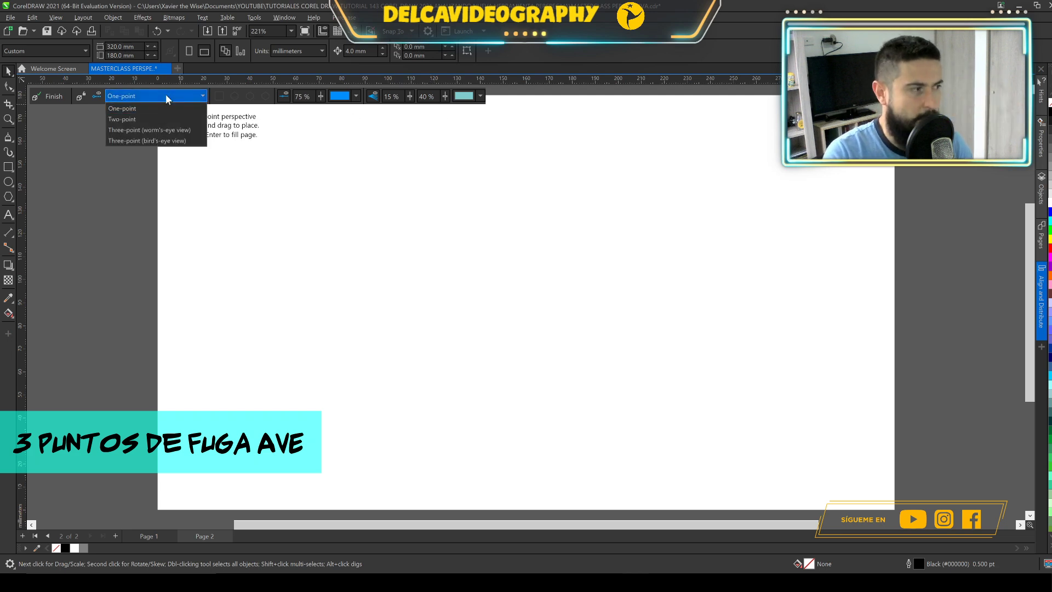
left_click(154, 142)
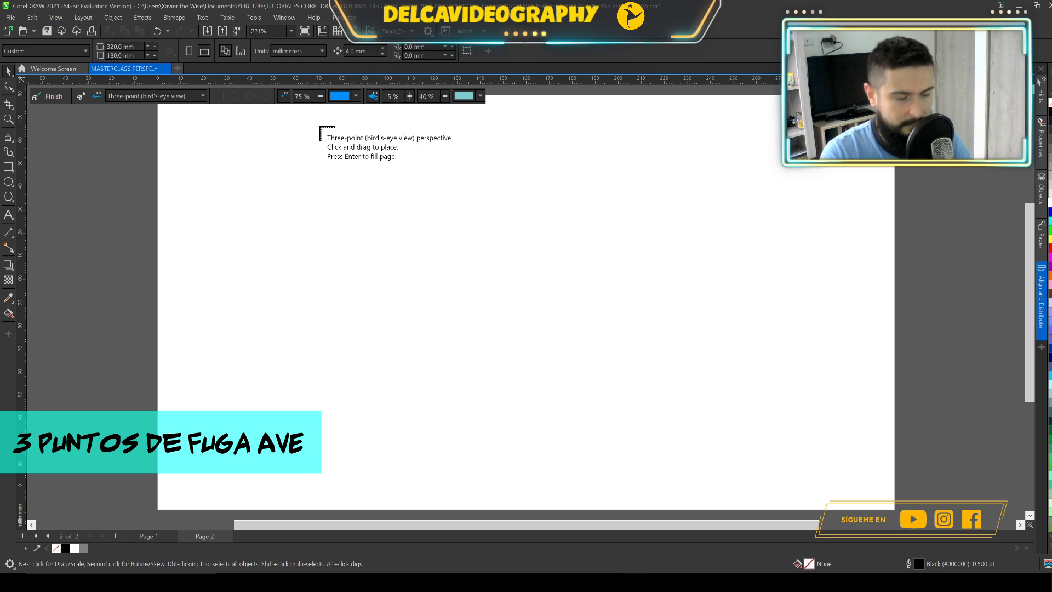
key("Return")
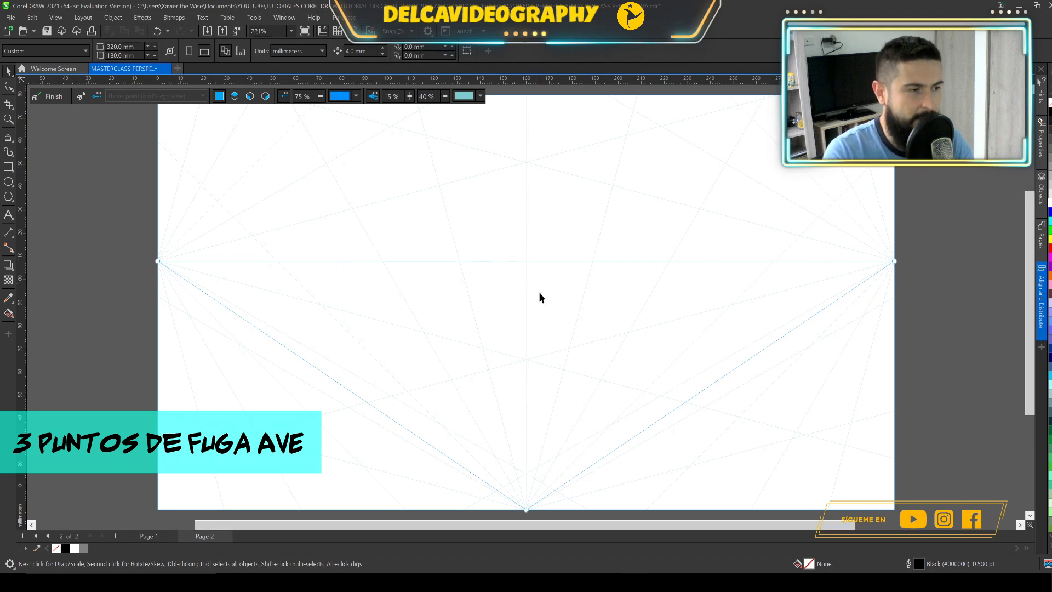
scroll(539, 297, "down", 1)
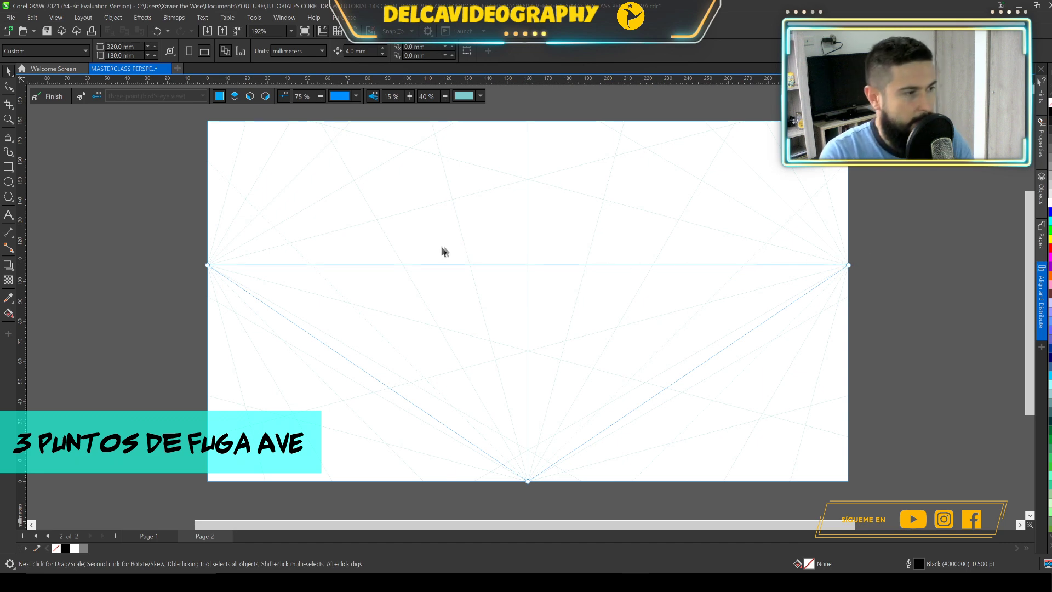
Step: Remove the page-filling perspective field and draw a smaller, portrait-shaped Three-point (bird's-eye view) field in the middle of the page
left_click(46, 95)
key("Delete")
left_click(114, 18)
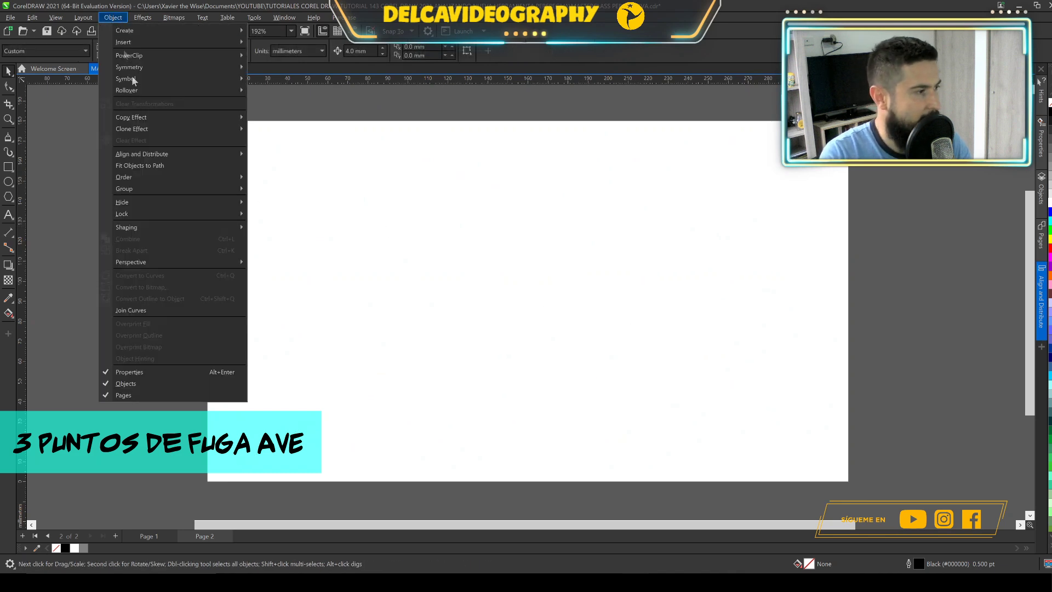
mouse_move(186, 265)
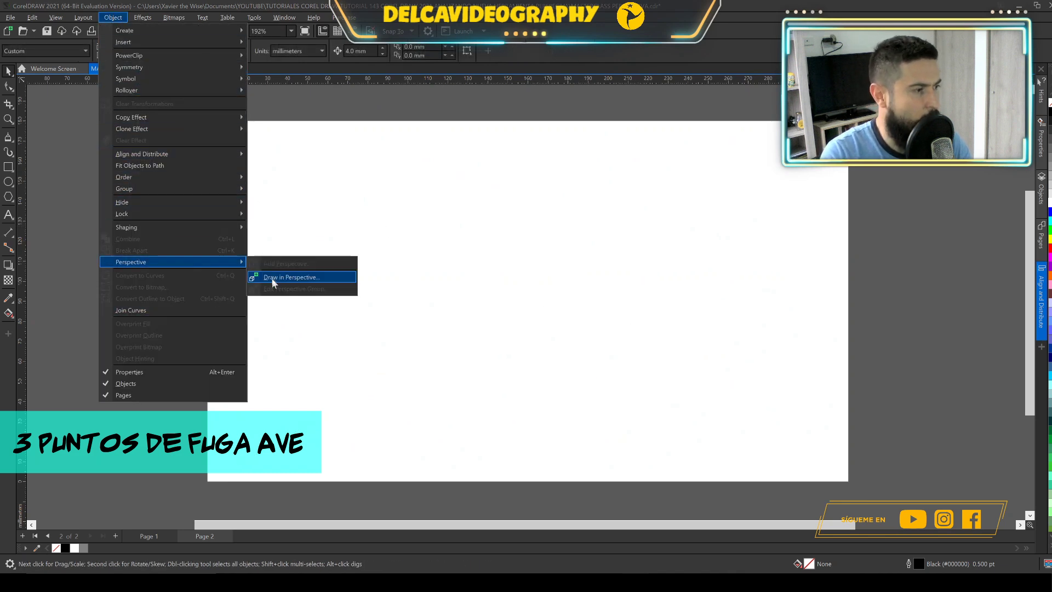
left_click(271, 278)
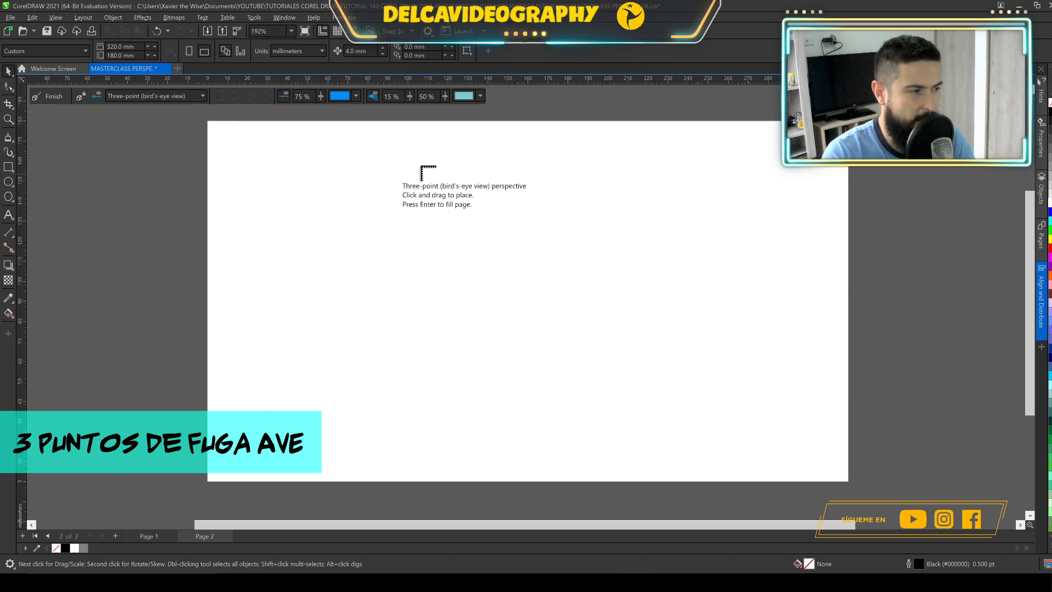
left_click_drag(514, 273, 651, 465)
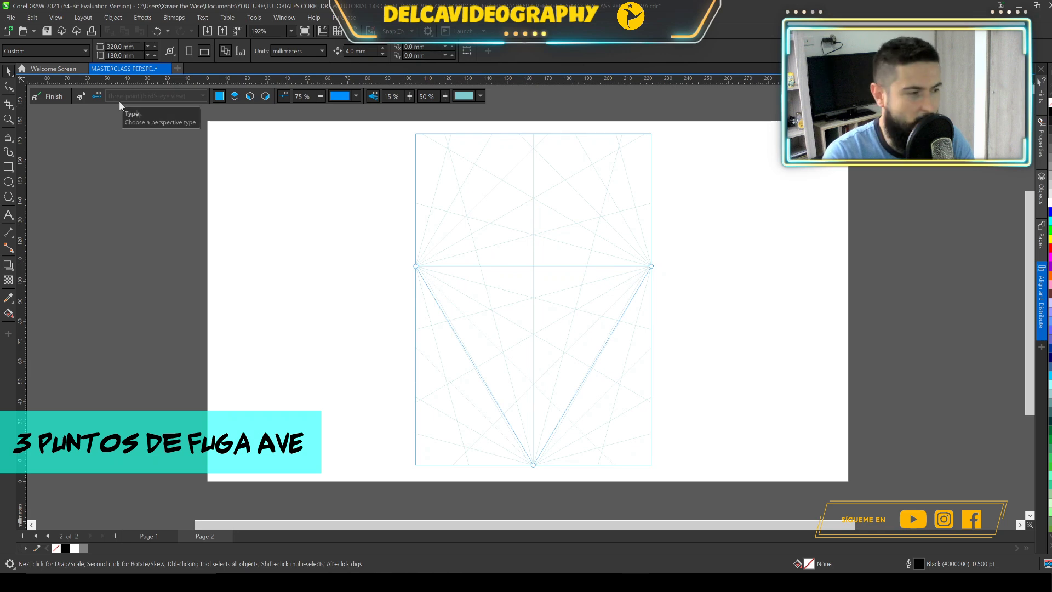
Step: Set the camera line density of the perspective field to 75%
double_click(405, 96)
type("75")
key("Return")
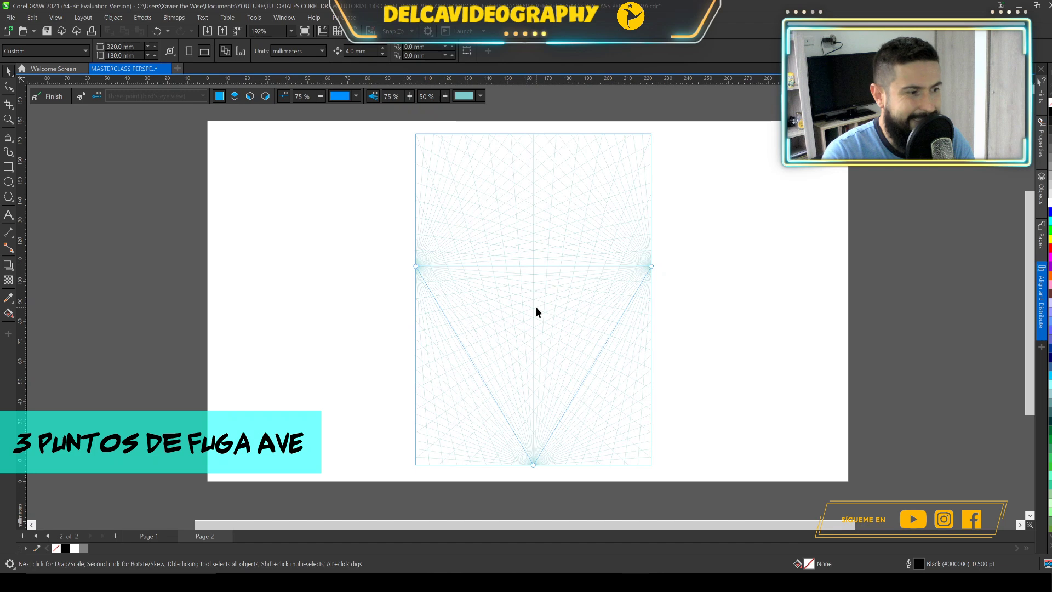
Step: Raise the opacity of the camera lines to 100%
scroll(535, 307, "up", 2)
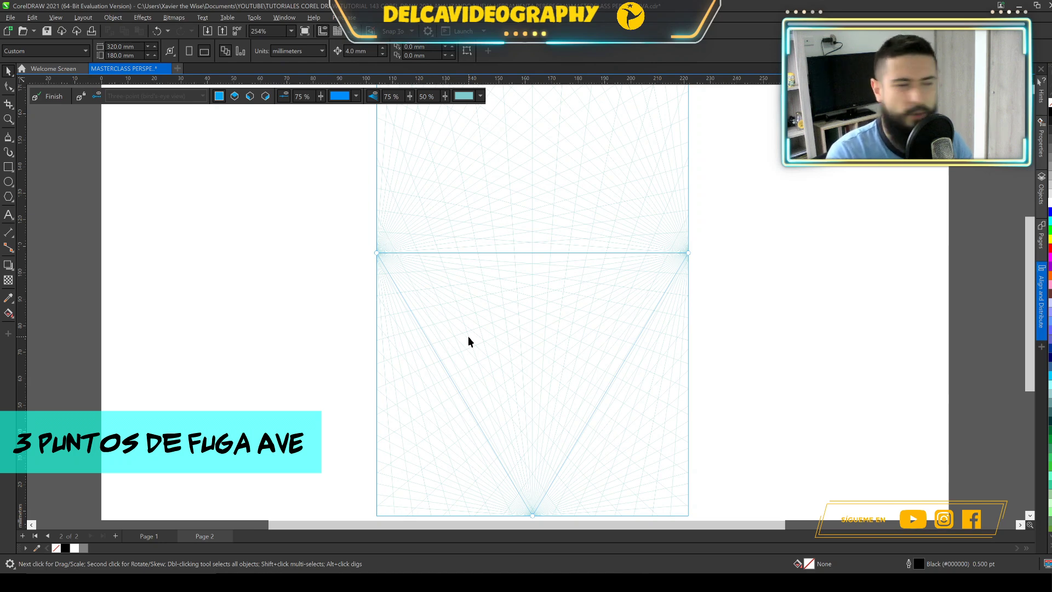
left_click(426, 97)
left_click_drag(444, 110, 472, 113)
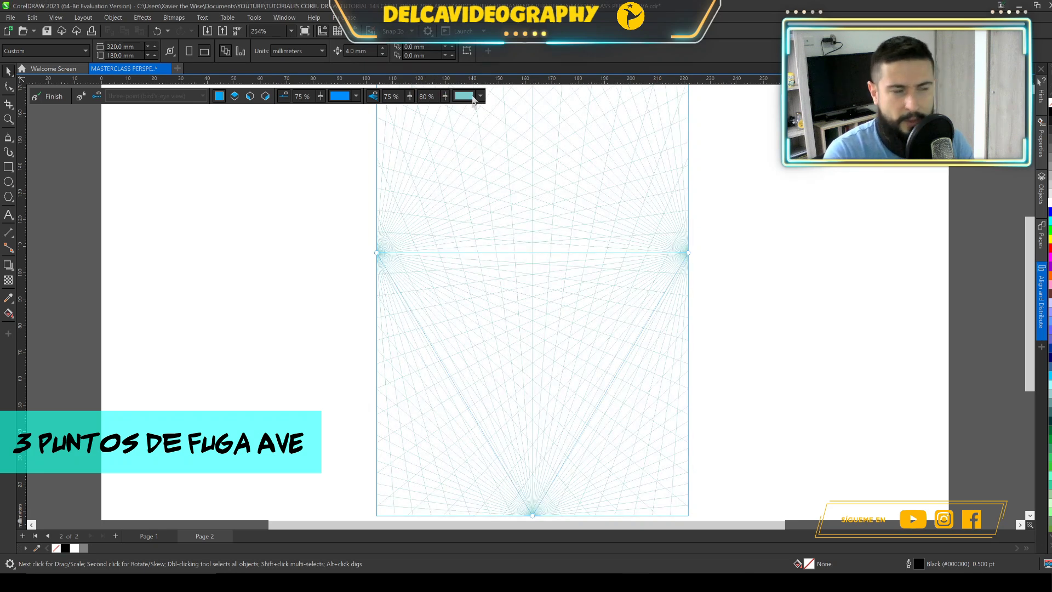
left_click(426, 97)
left_click_drag(445, 113, 458, 118)
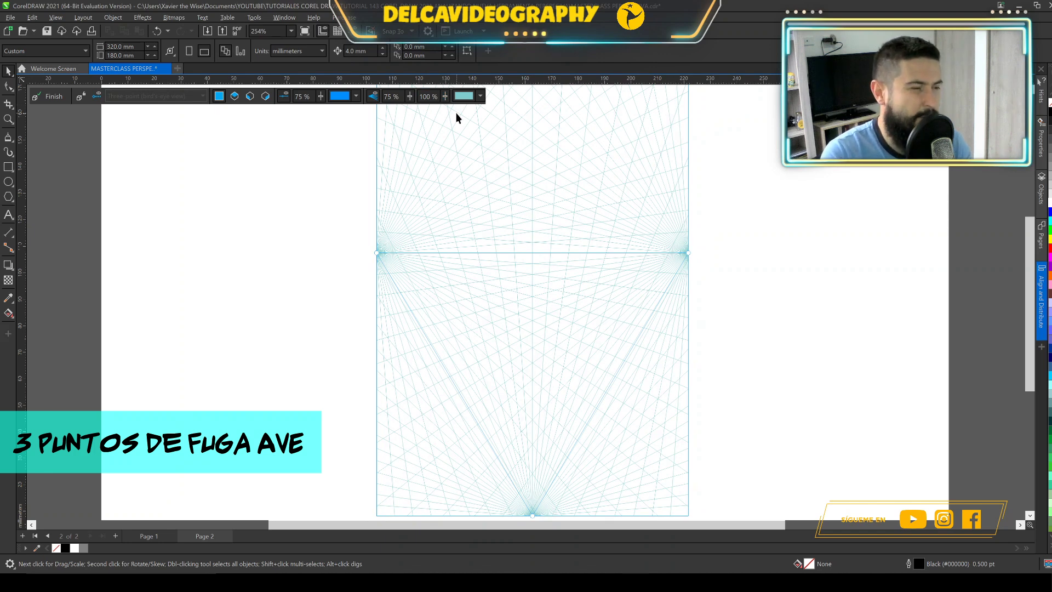
scroll(538, 301, "up", 1)
scroll(537, 302, "up", 1)
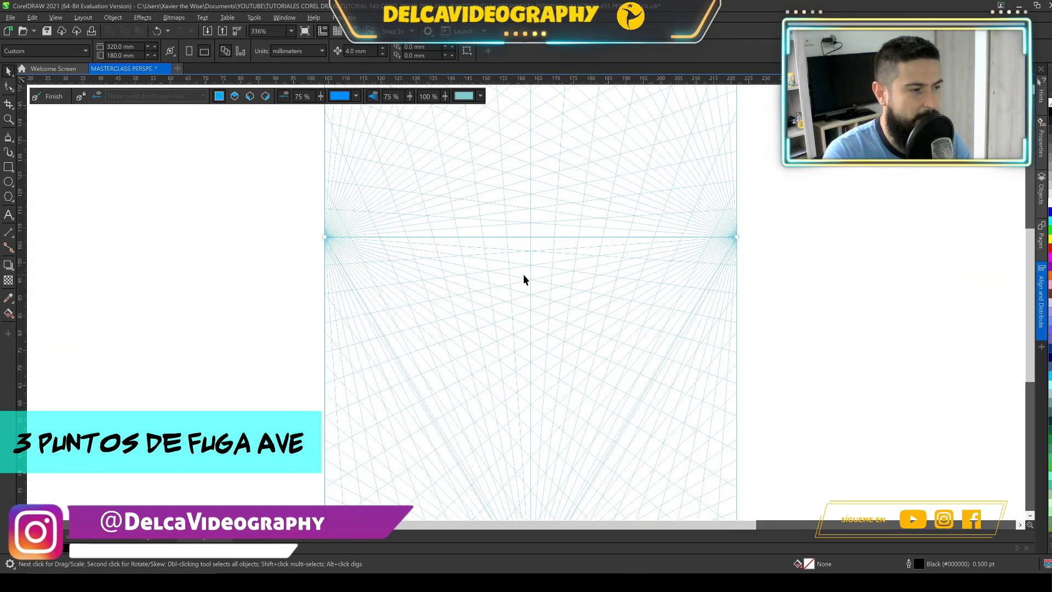
scroll(524, 279, "down", 3)
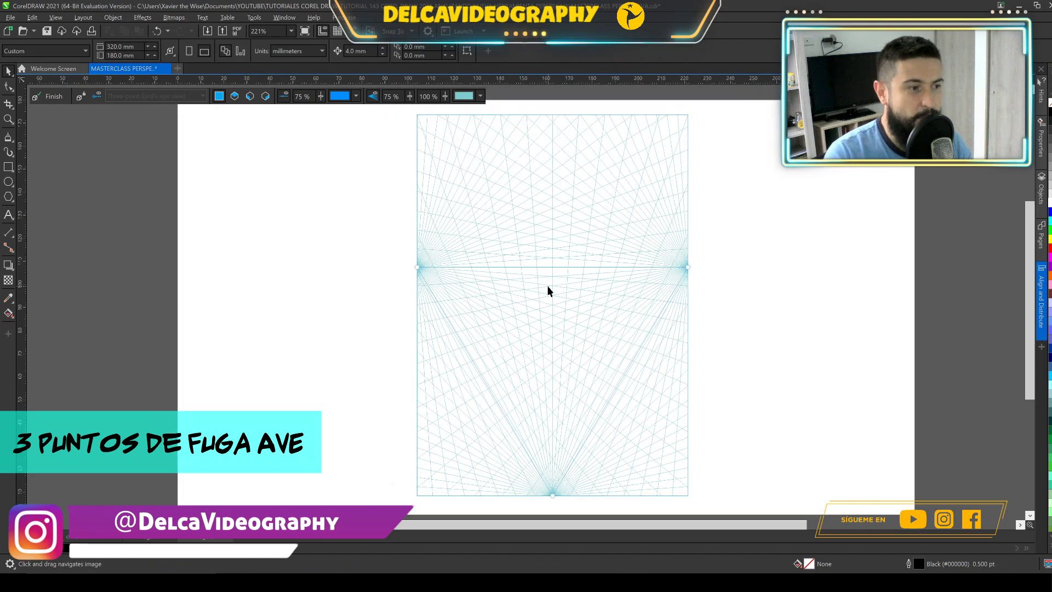
Step: Resize the perspective field to extend past both side vanishing points and just below the bottom one, lower its upper edge, and lower the horizon line
left_click(567, 118)
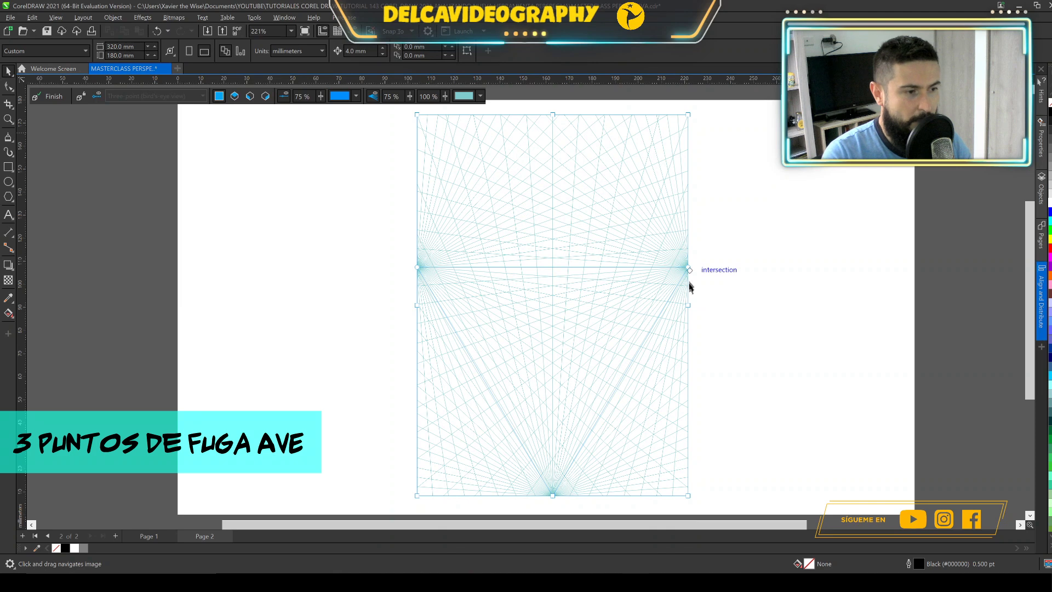
left_click_drag(688, 304, 740, 303)
left_click_drag(417, 305, 350, 305)
left_click_drag(547, 498, 542, 463)
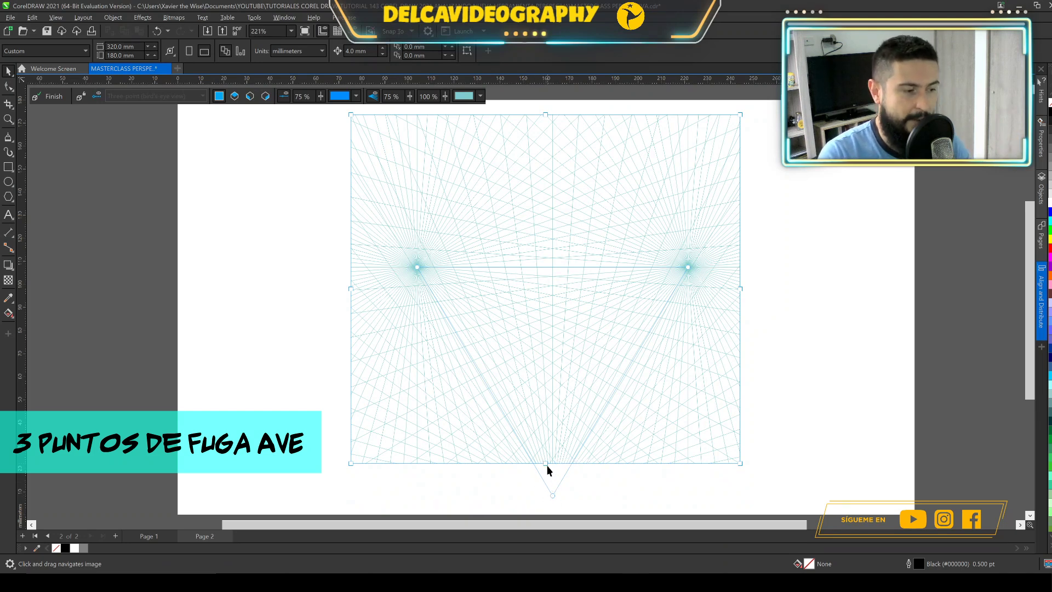
left_click_drag(546, 464, 545, 503)
left_click_drag(543, 346, 542, 346)
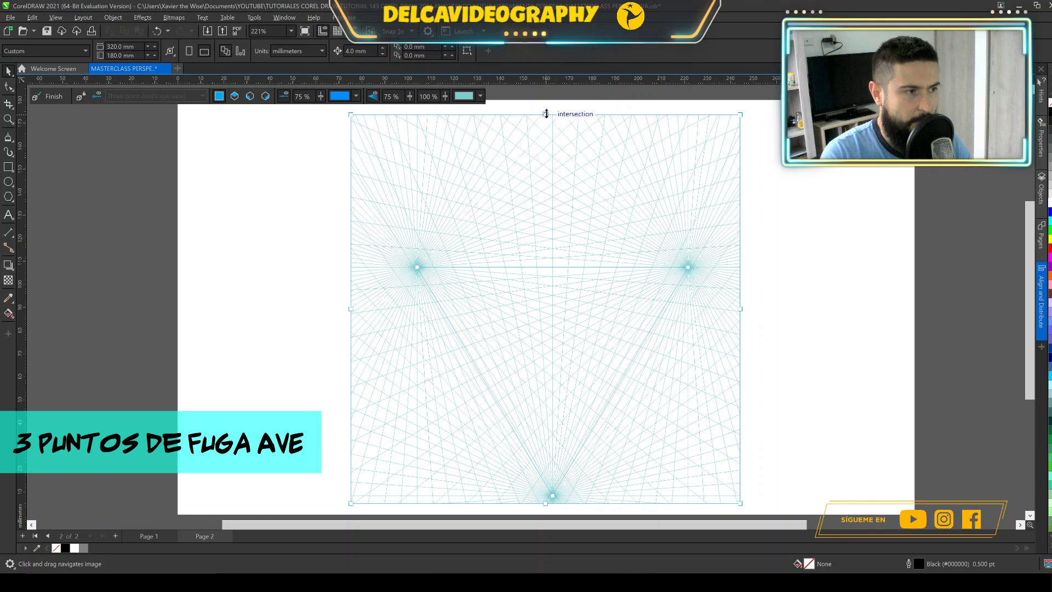
left_click_drag(546, 113, 545, 152)
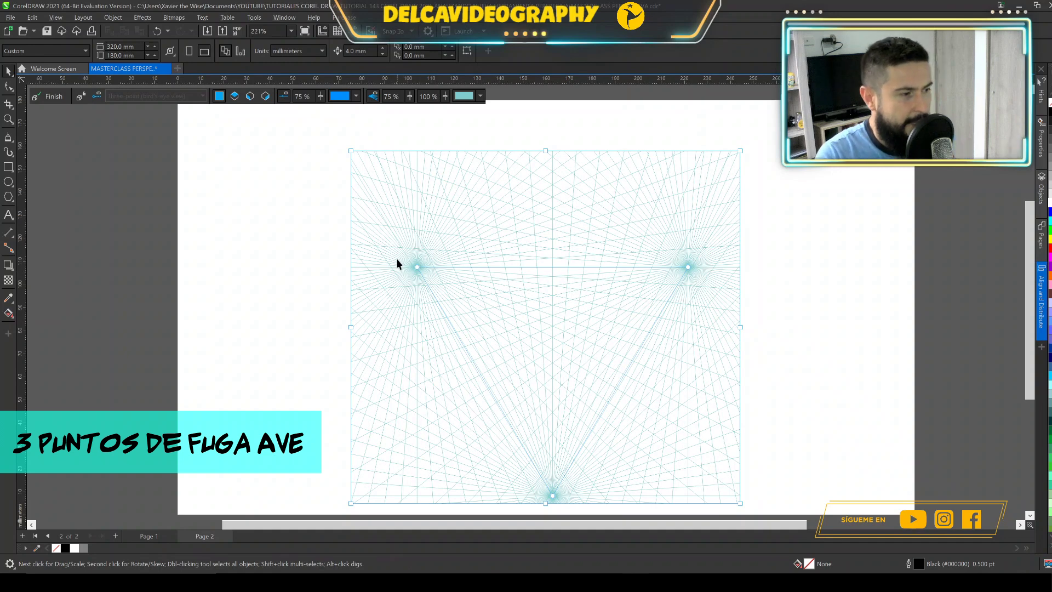
left_click_drag(452, 267, 452, 296)
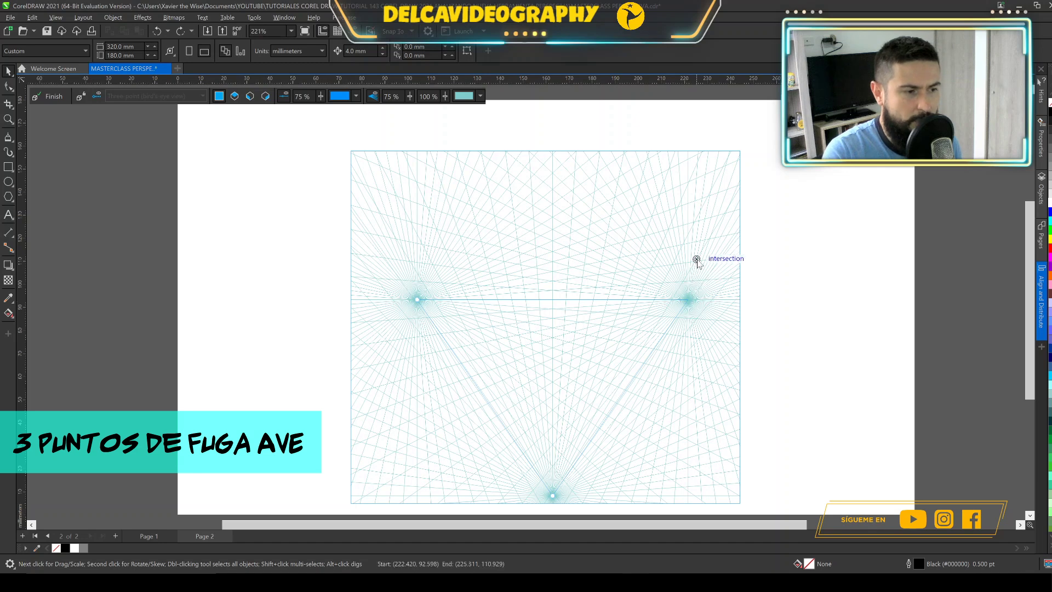
Step: Try raising the right vanishing point above the horizon line, and undo that move
left_click_drag(689, 299, 696, 259)
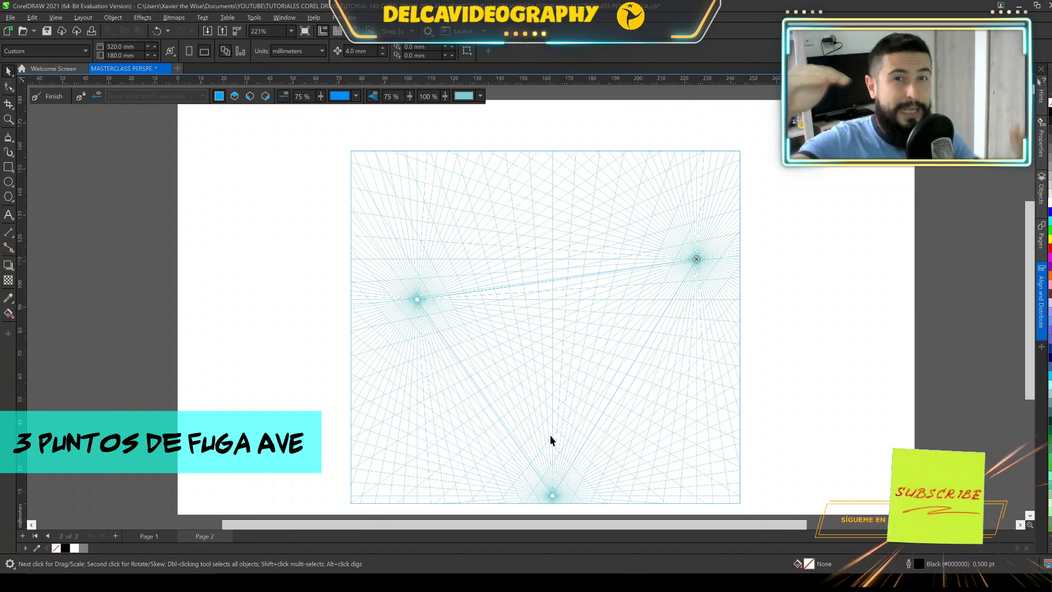
key("ctrl+z")
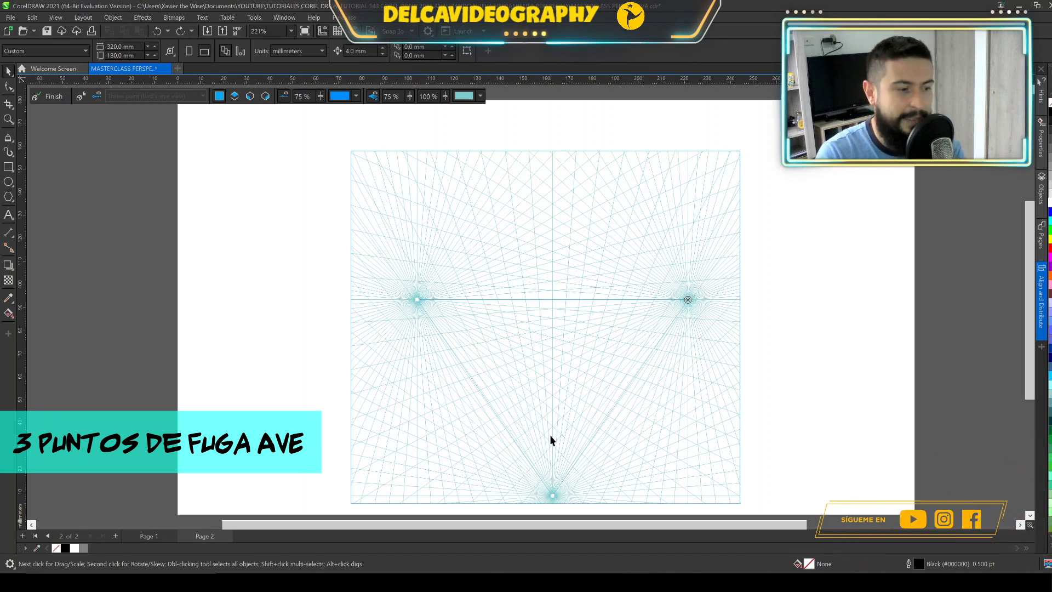
Step: Reposition the lower vanishing point, first below the field and finally just inside its bottom edge
left_click_drag(552, 497, 567, 392)
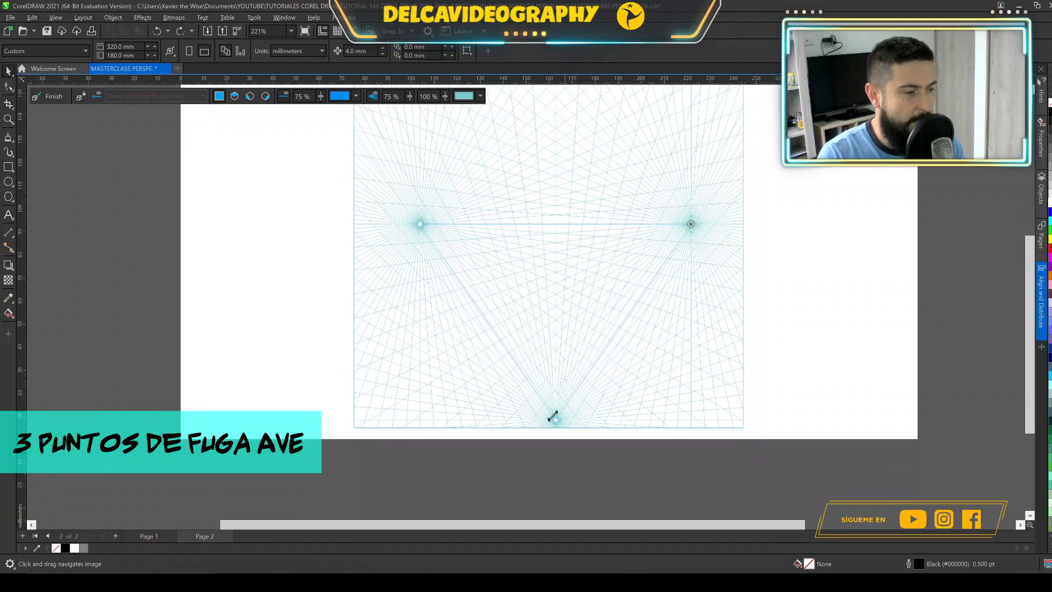
left_click_drag(556, 422, 557, 445)
left_click_drag(553, 395, 589, 439)
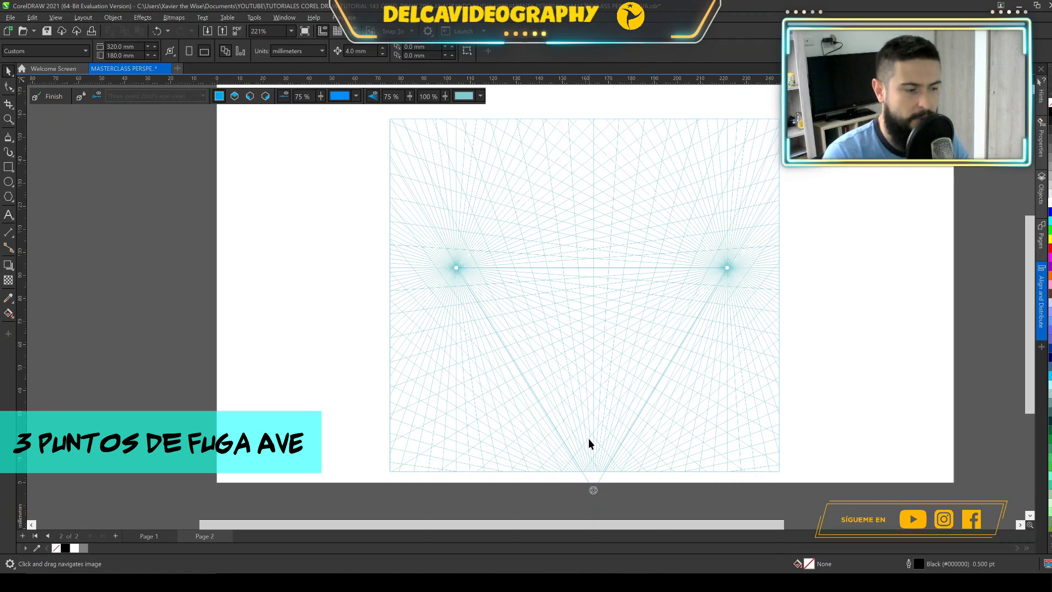
left_click_drag(594, 488, 592, 460)
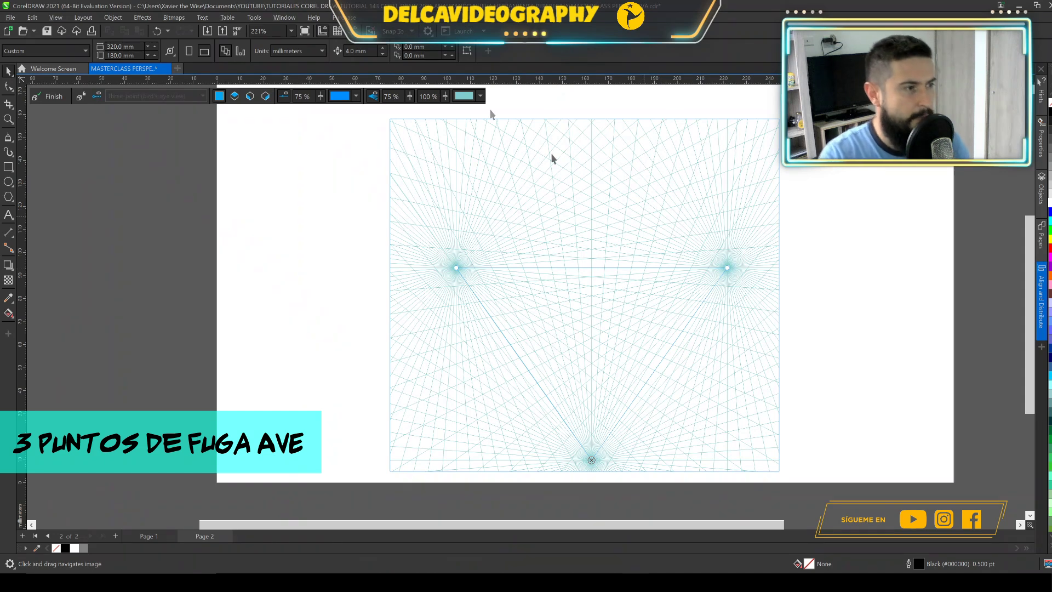
left_click(479, 96)
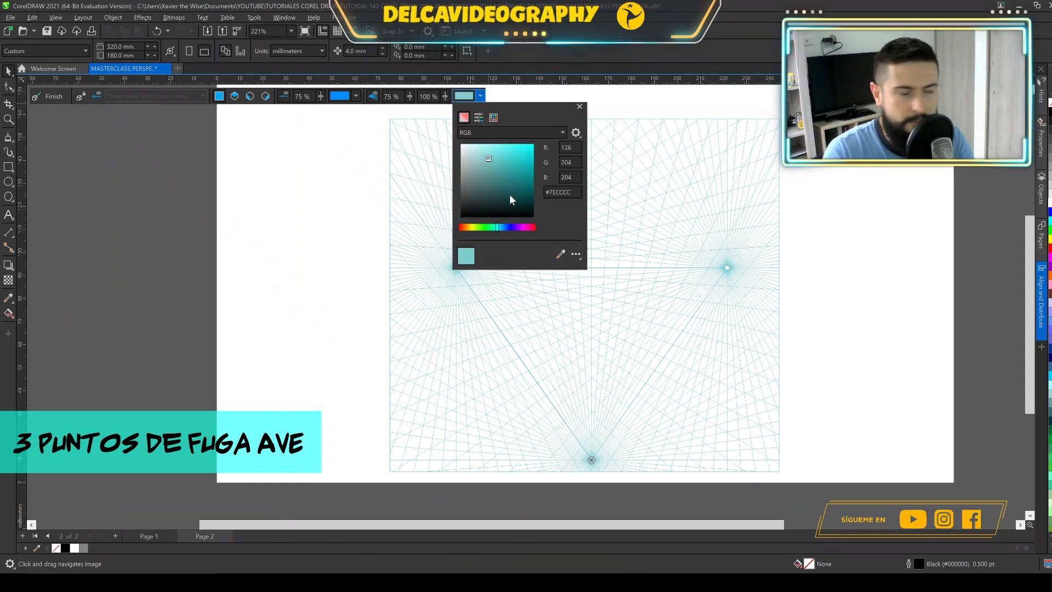
left_click(618, 96)
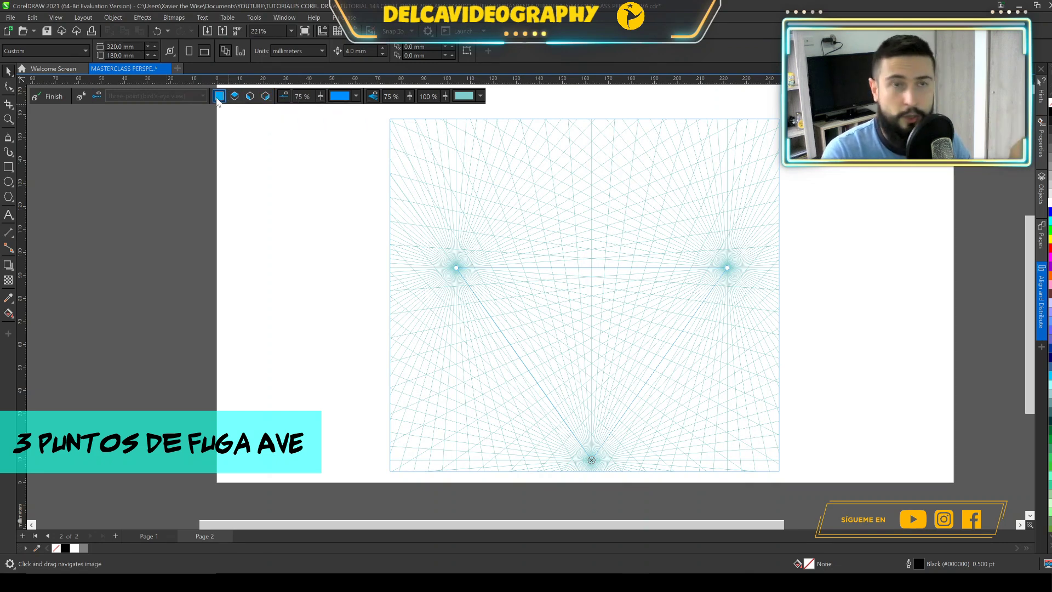
Step: Draw a rectangle about 84 by 56 mm overlapping the left edge of the perspective field, on the orthographic plane
key("F6")
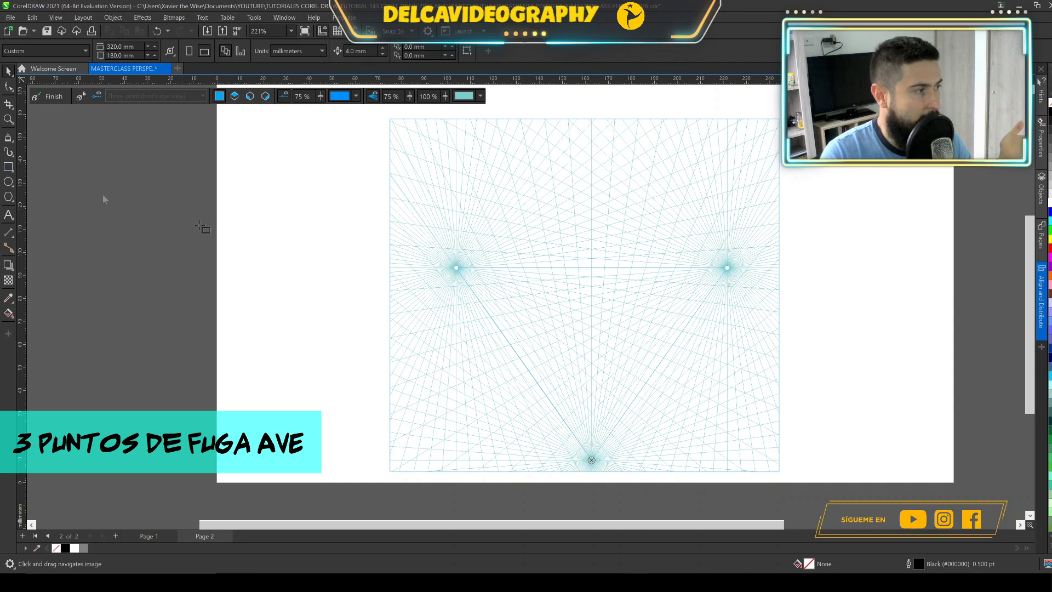
left_click_drag(288, 246, 481, 374)
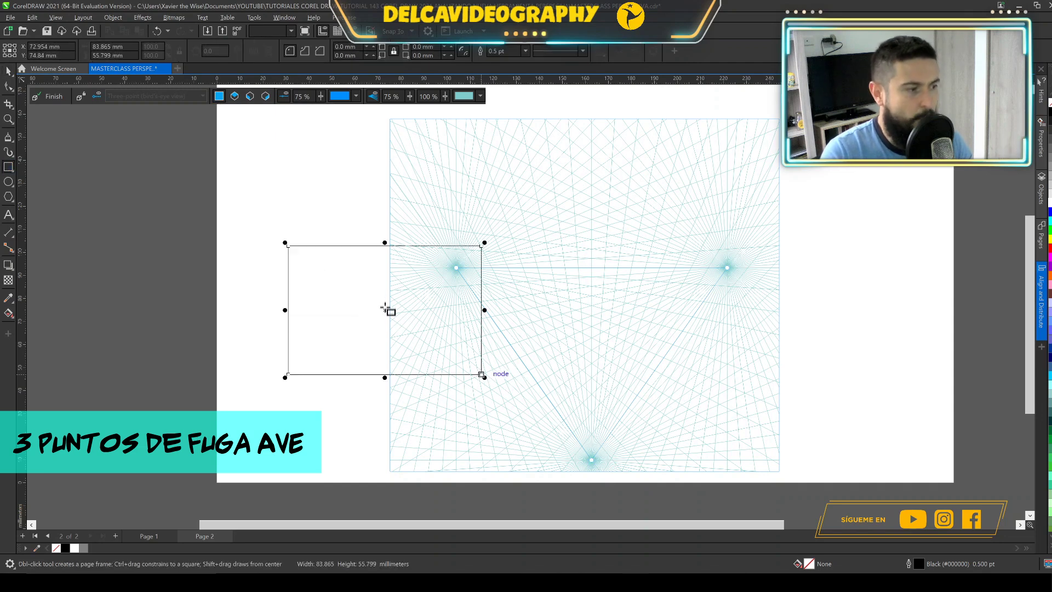
Step: Move the orthographic rectangle across the perspective field to overlap its right edge, and delete it
left_click_drag(388, 310, 763, 285)
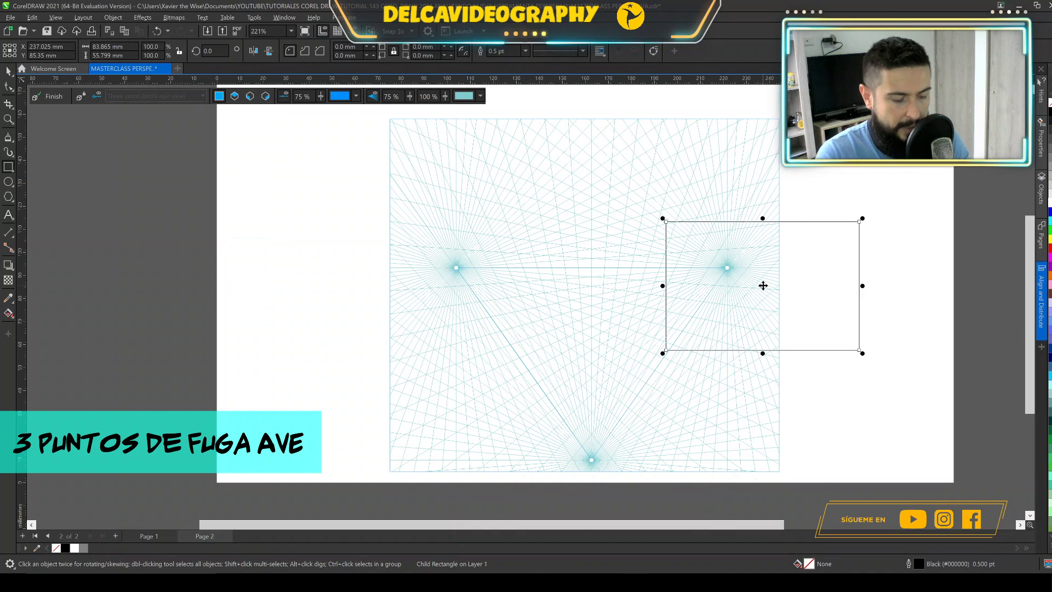
key("Delete")
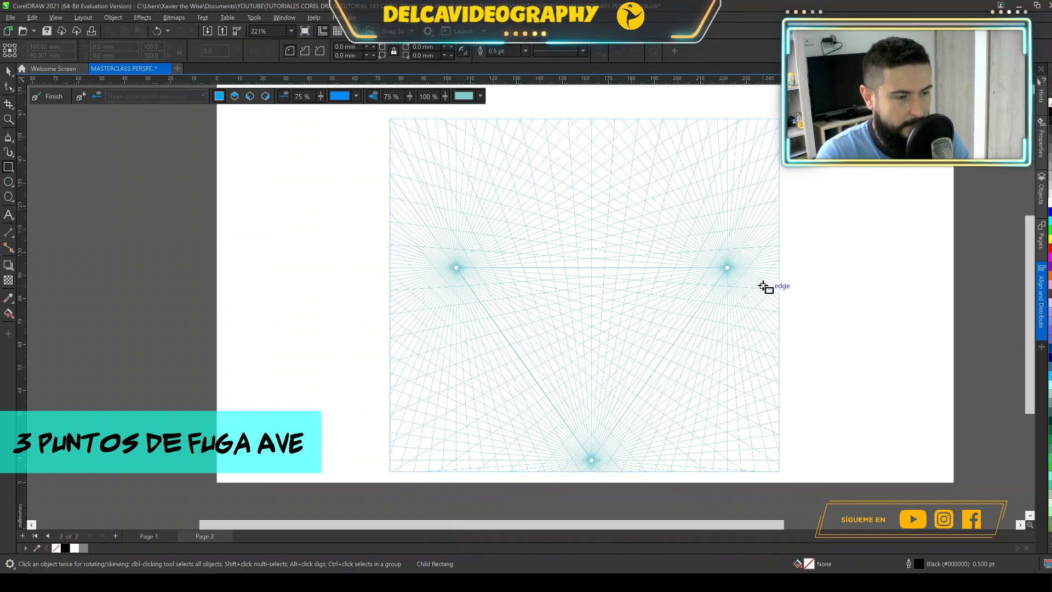
Step: Compare the grid lines of the perspective field's top, left and right planes by activating each in turn
left_click(235, 97)
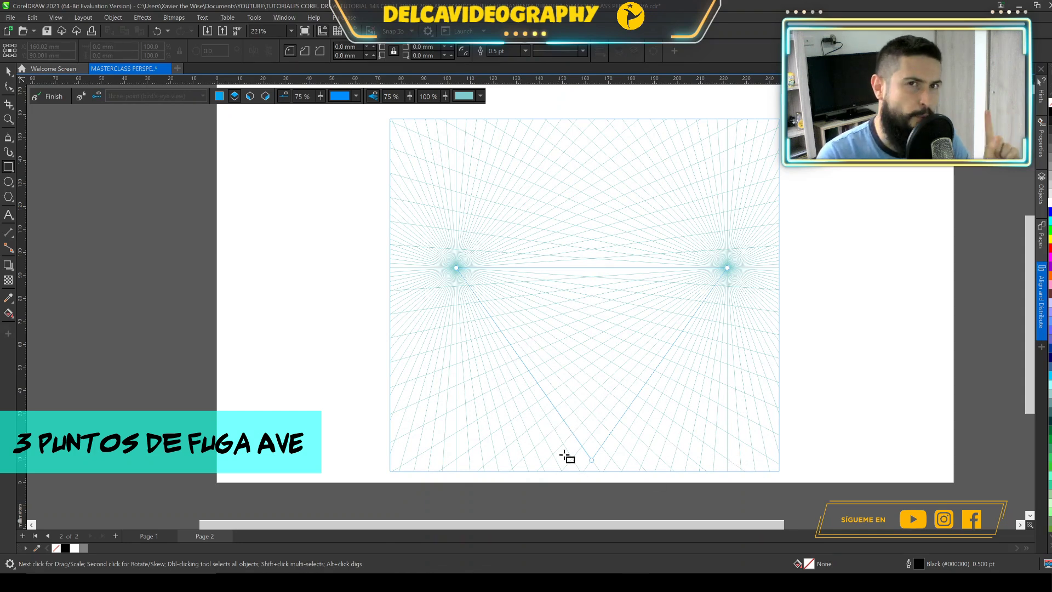
left_click(251, 97)
left_click(267, 98)
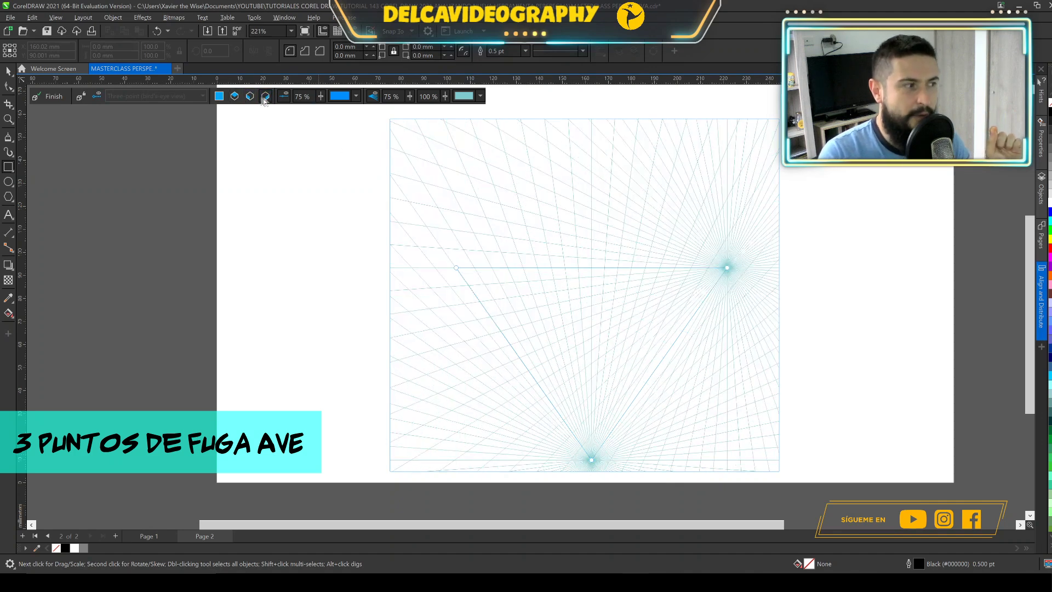
left_click(251, 99)
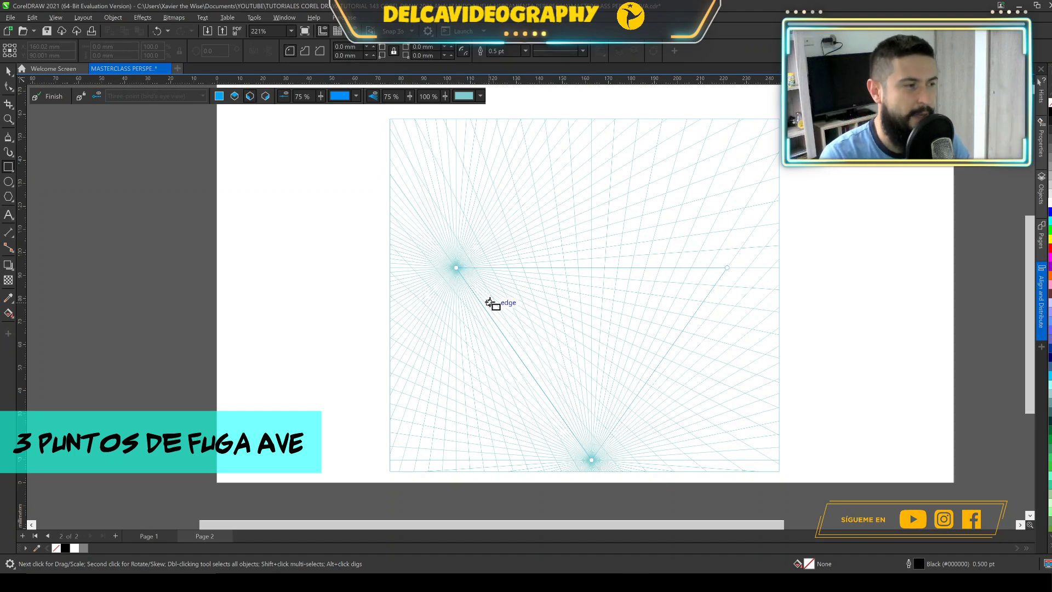
Step: Draw a rectangle about 21 by 20 mm on the top plane above the lower vanishing point, and enlarge it to about 31 by 27 mm
left_click(233, 97)
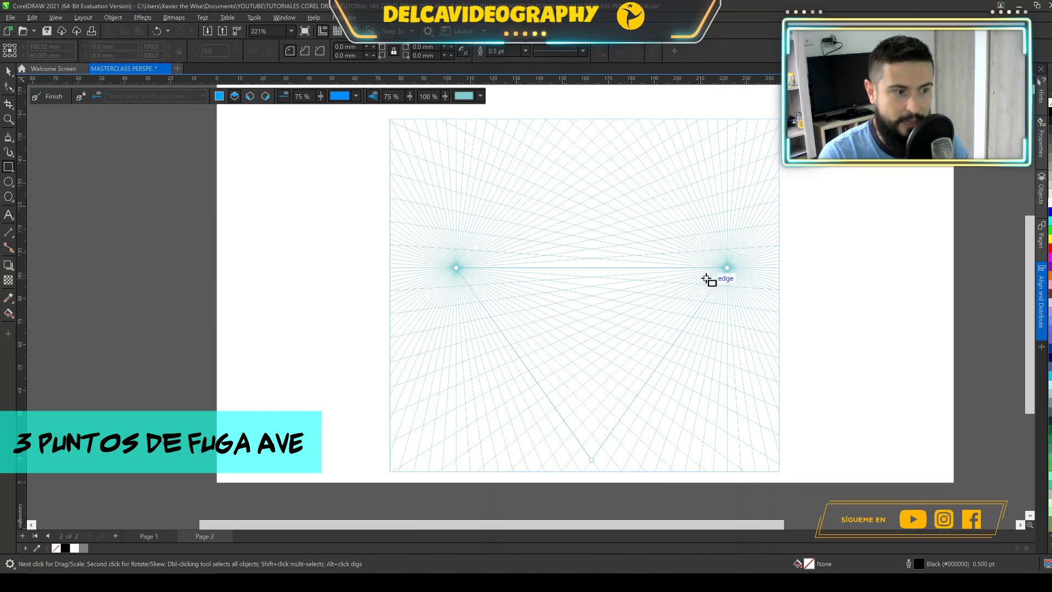
left_click_drag(535, 428, 597, 393)
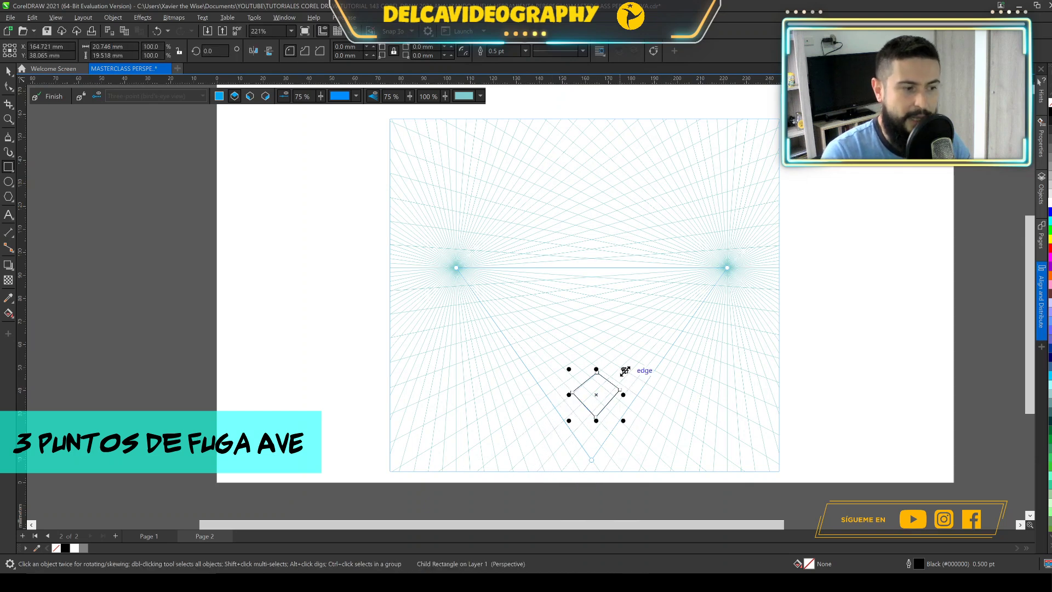
left_click_drag(632, 363, 652, 343)
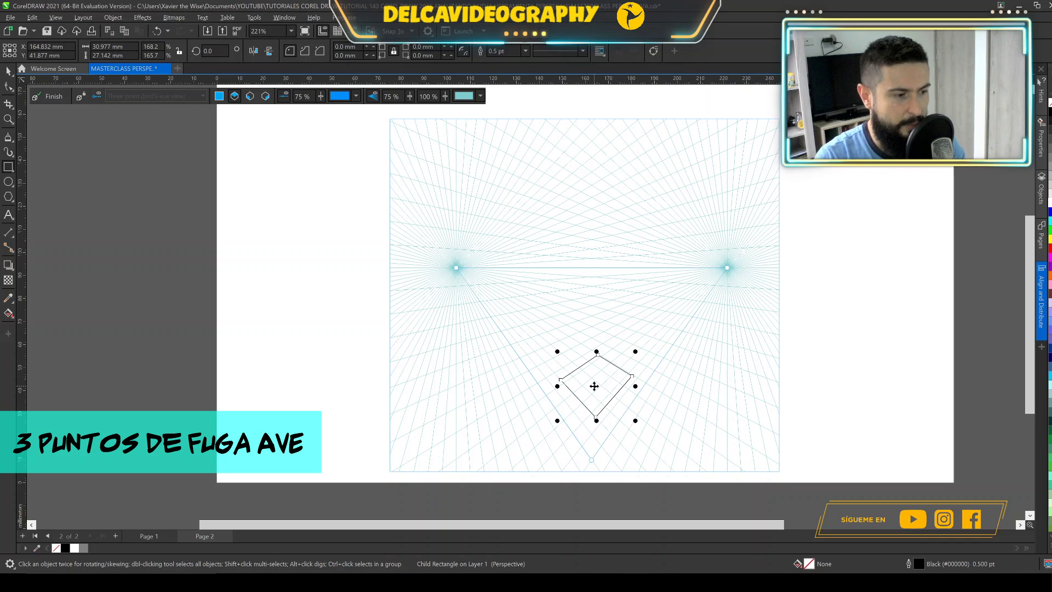
Step: Move the top-plane rectangle above the horizon line and back below it, enlarging it to about 49 by 37 mm
left_click_drag(584, 278, 542, 209)
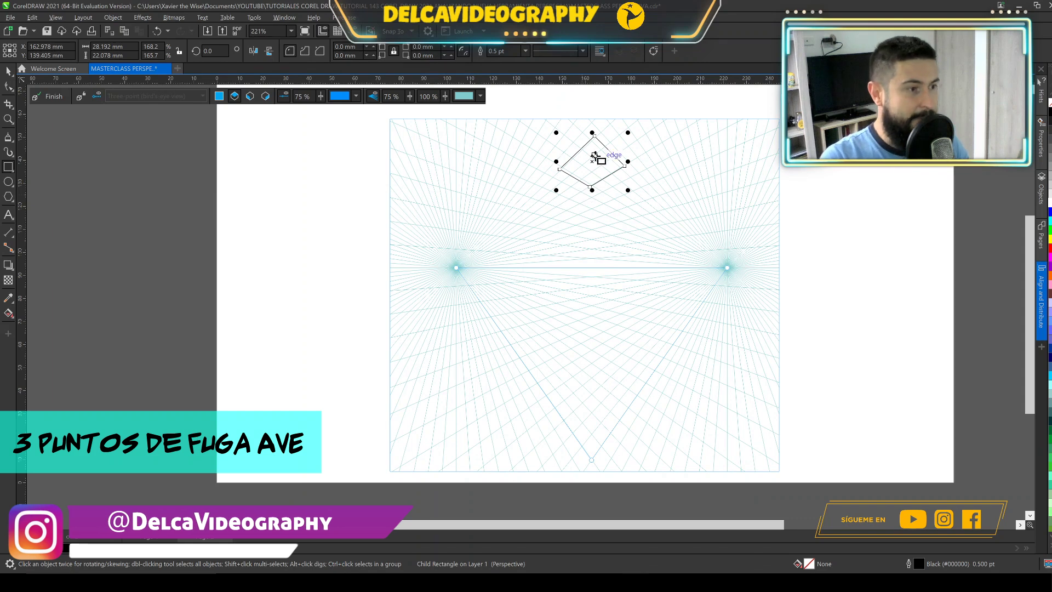
left_click_drag(585, 257, 679, 303)
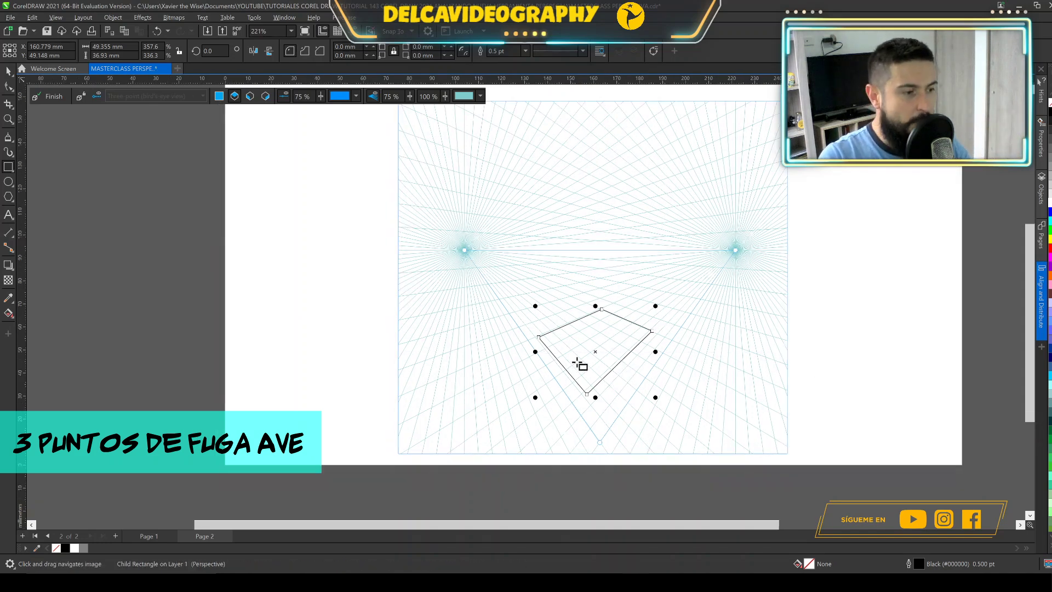
Step: Stretch the top-plane rectangle toward the left and right vanishing points to about 71 by 47 mm
scroll(579, 363, "up", 2)
scroll(579, 362, "up", 1)
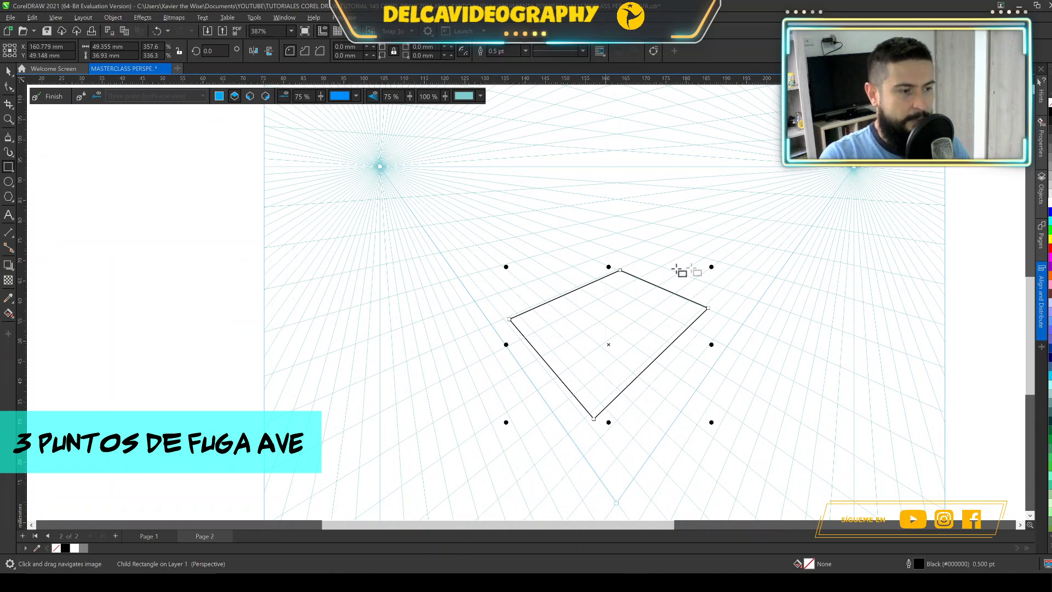
left_click_drag(608, 267, 575, 217)
left_click_drag(481, 205, 390, 163)
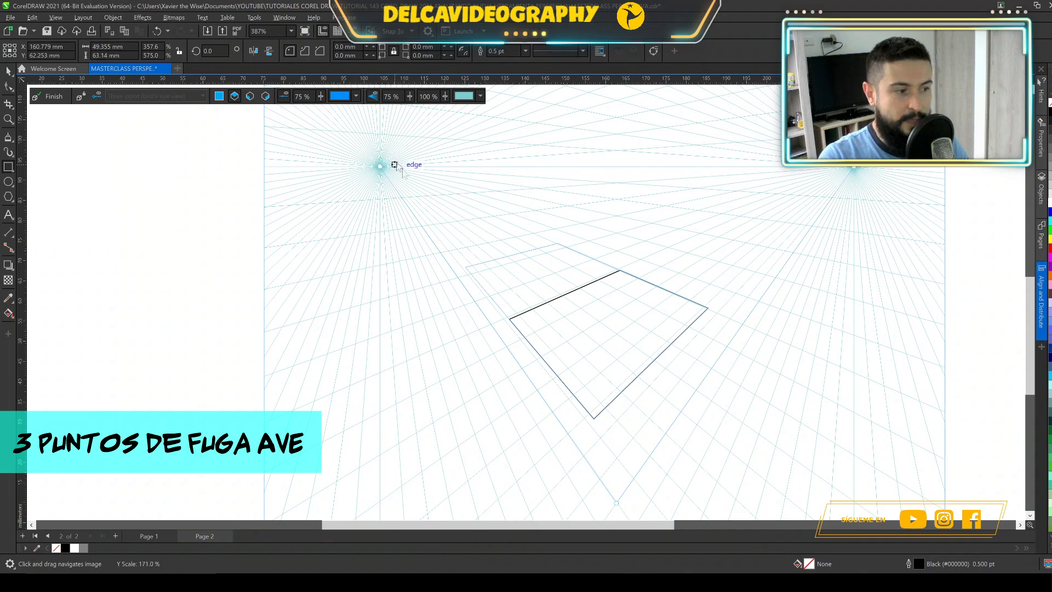
left_click_drag(709, 331, 849, 256)
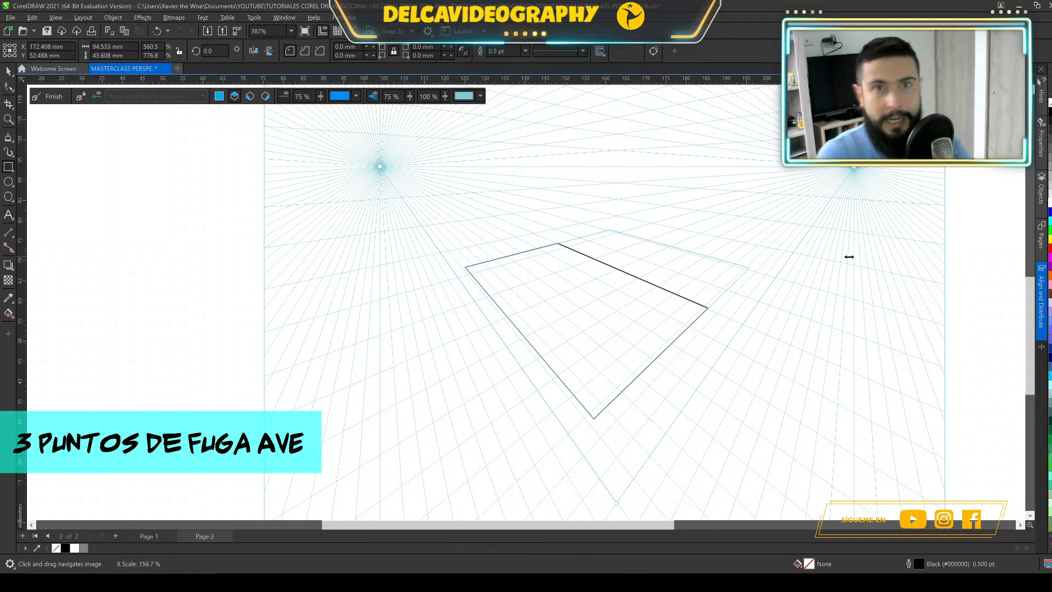
left_click_drag(848, 256, 849, 256)
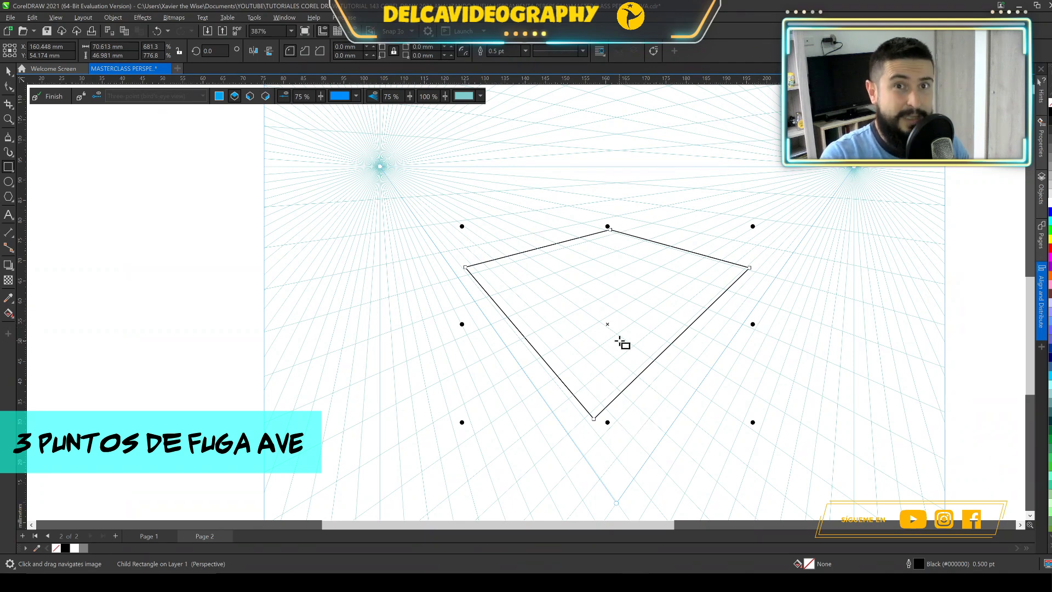
Step: Extend the top-plane rectangle's sides further, reaching almost to the lower vanishing point, to about 86 by 62 mm
left_click_drag(752, 325, 785, 274)
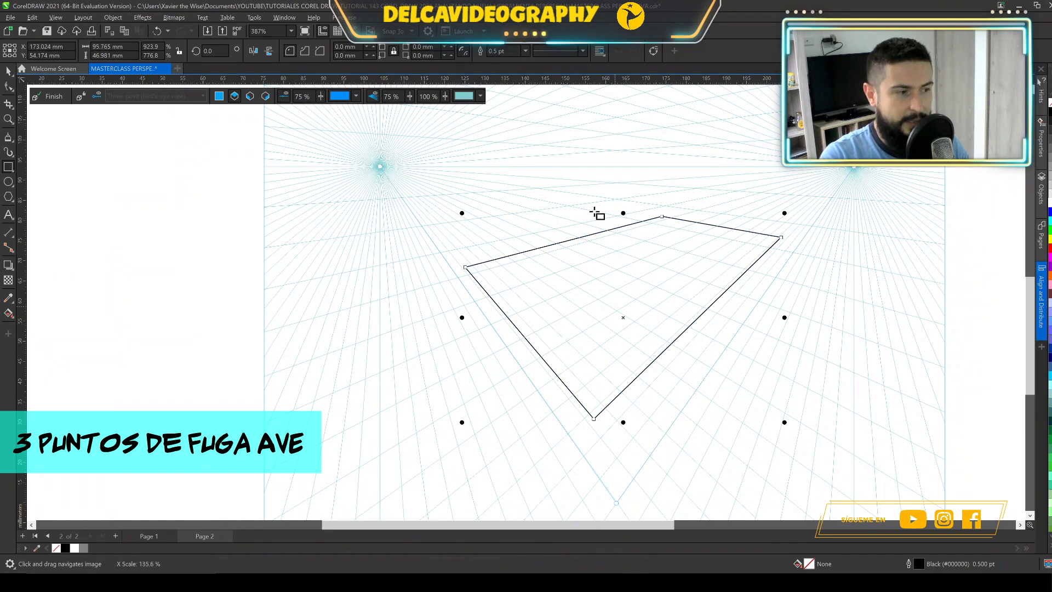
left_click_drag(623, 213, 622, 174)
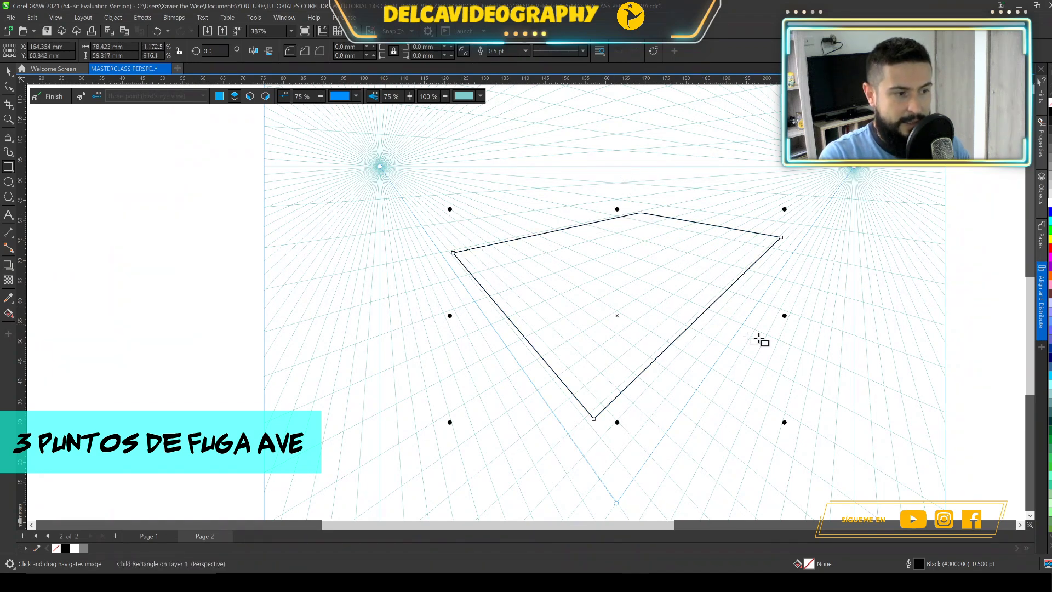
left_click_drag(617, 422, 624, 461)
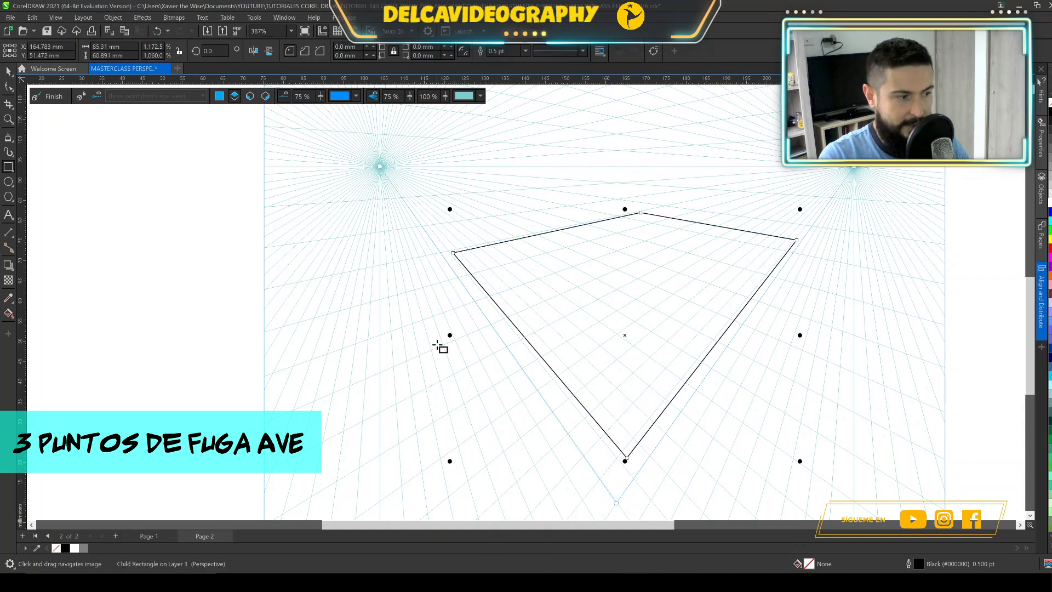
left_click_drag(451, 335, 347, 371)
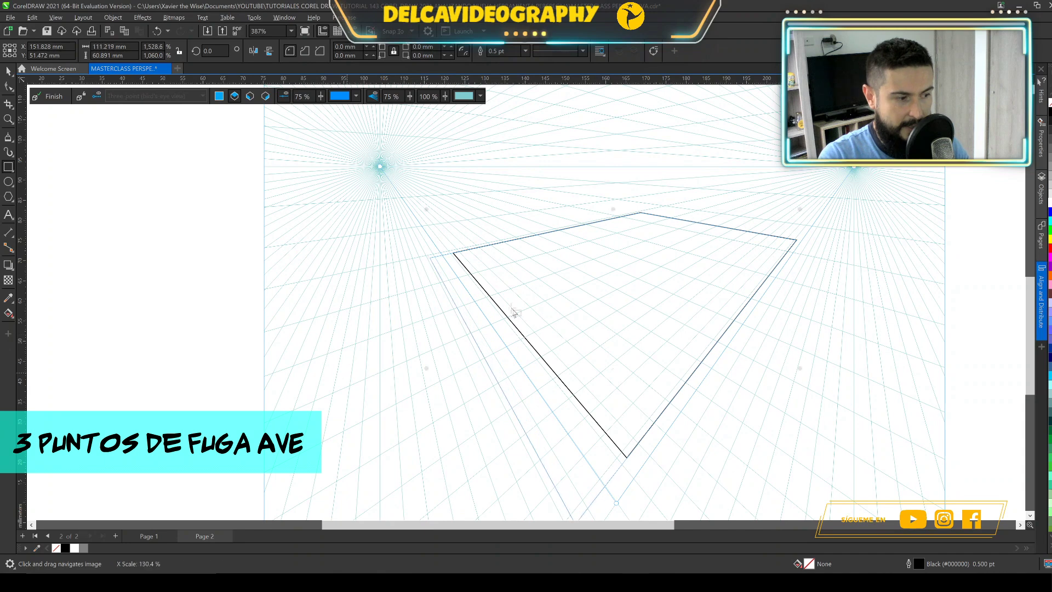
scroll(491, 308, "down", 1)
left_click_drag(446, 359, 526, 354)
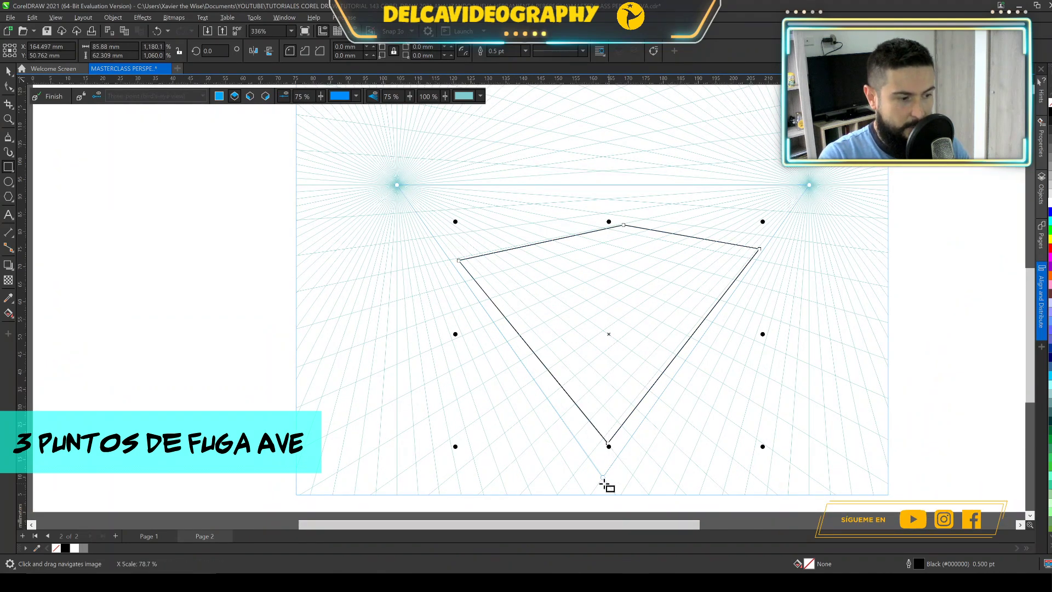
Step: Shorten the top-plane rectangle to about 79 by 45 mm and move it within the plane toward the lower vanishing point
left_click_drag(608, 447, 595, 378)
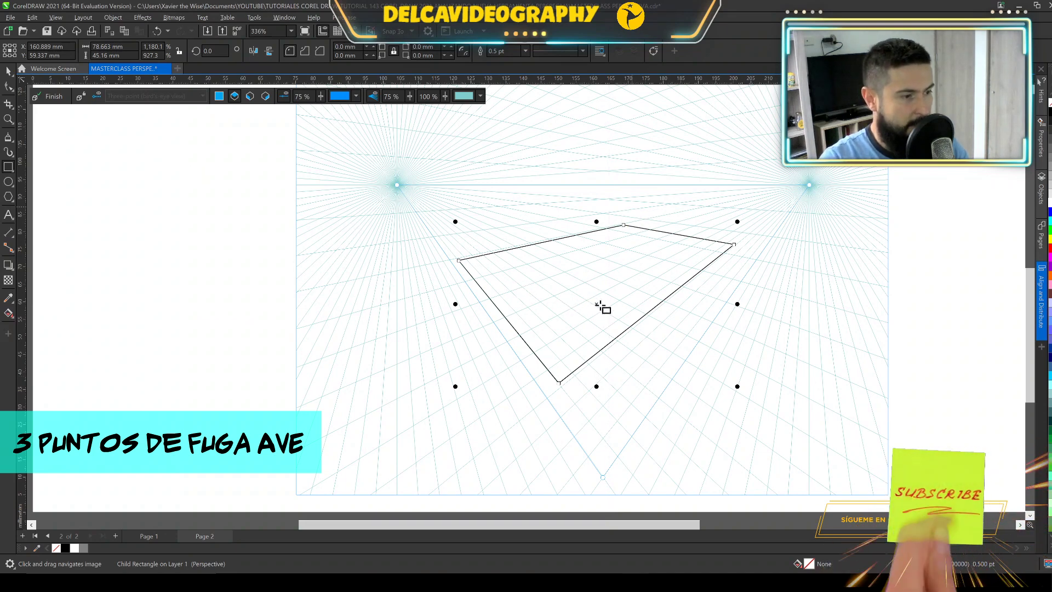
left_click(612, 324)
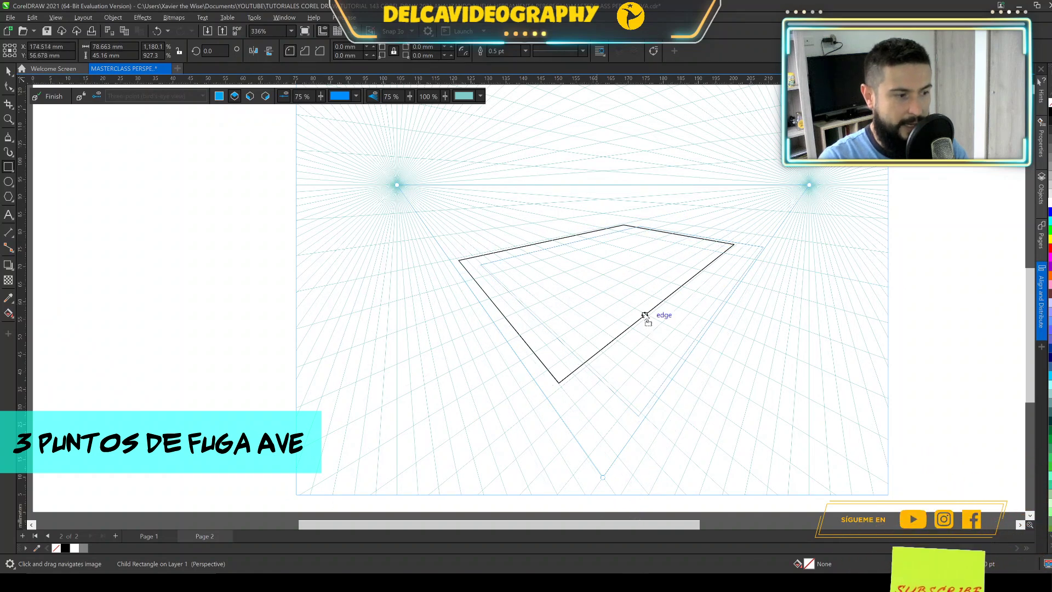
left_click(626, 324)
left_click_drag(481, 263, 505, 305)
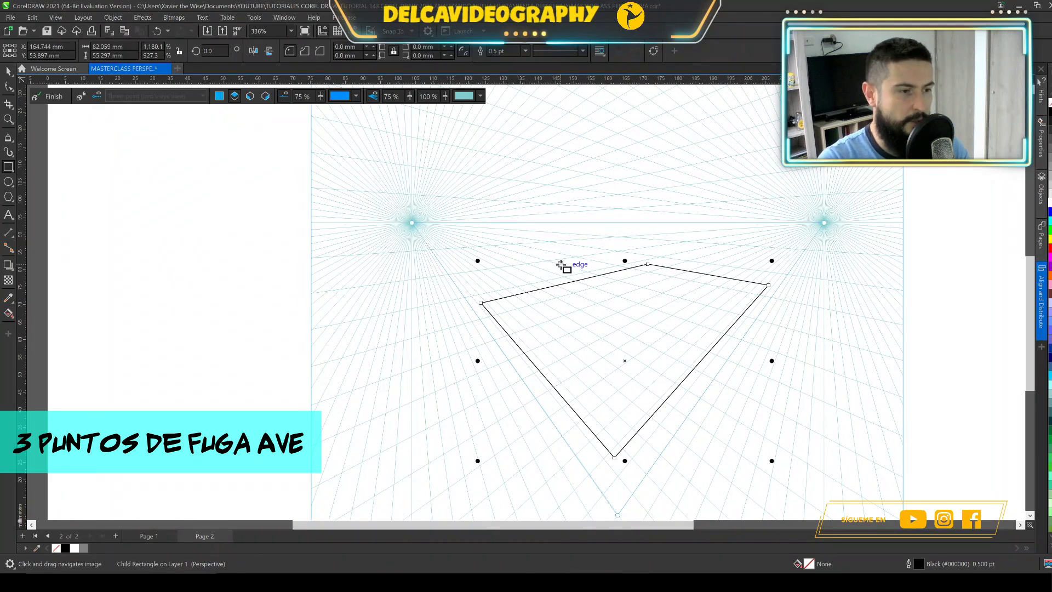
Step: Move the rectangle around the top plane, past the field's bottom edge and back to just below the horizon, and delete it
scroll(561, 265, "down", 1)
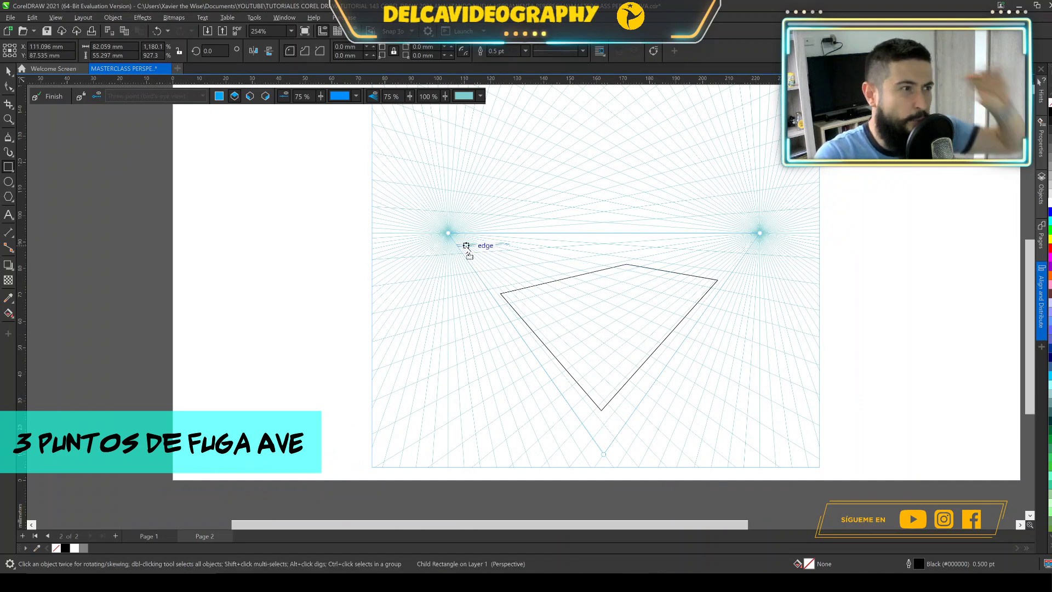
left_click_drag(466, 245, 567, 195)
scroll(579, 321, "down", 2)
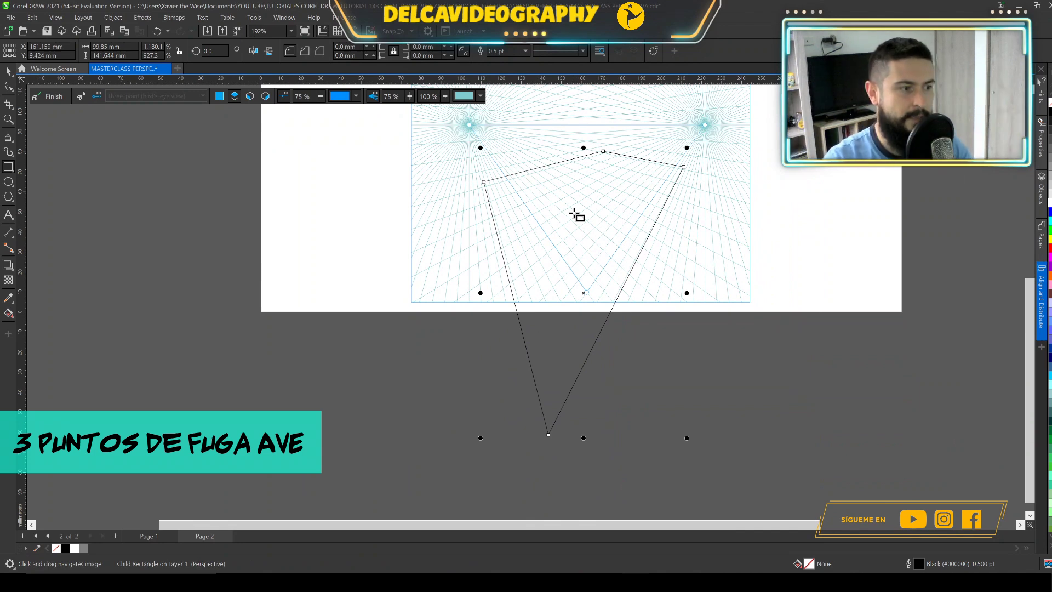
left_click_drag(577, 215, 608, 268)
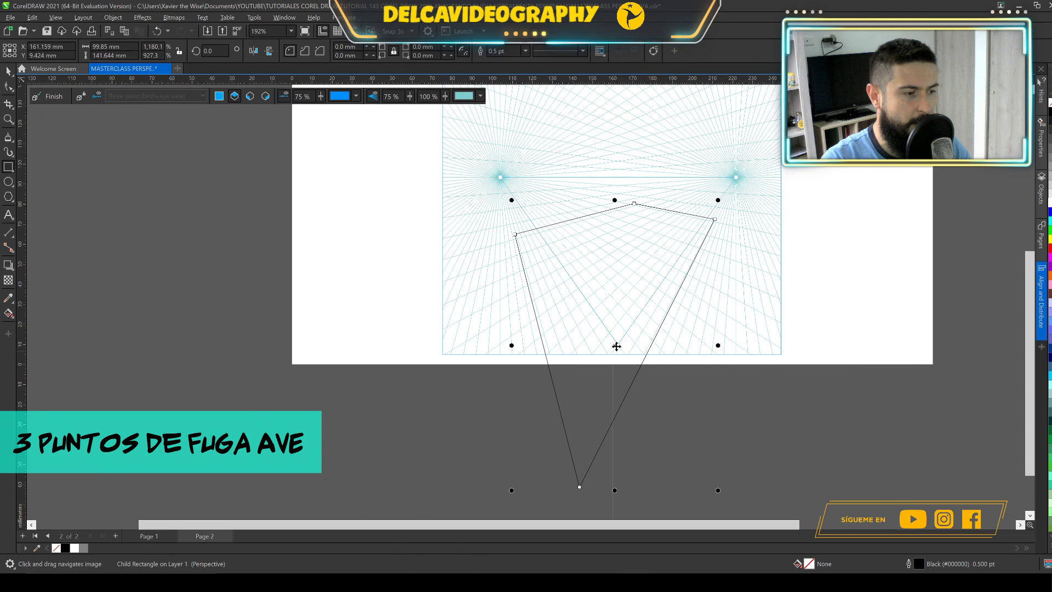
mouse_move(615, 304)
left_mouse_down()
mouse_move(639, 244)
mouse_move(631, 343)
left_mouse_up()
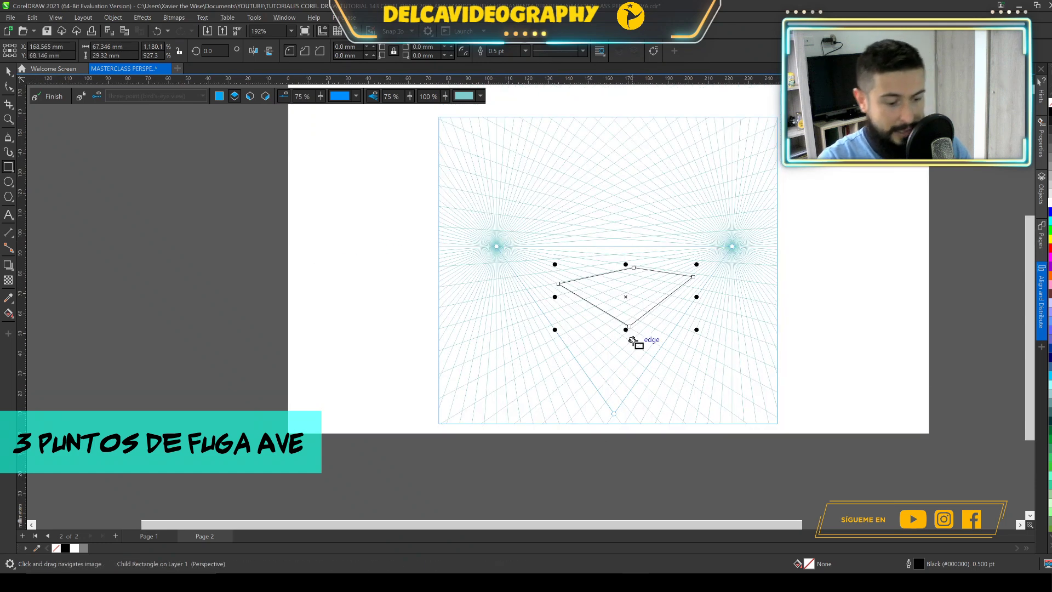
key("Delete")
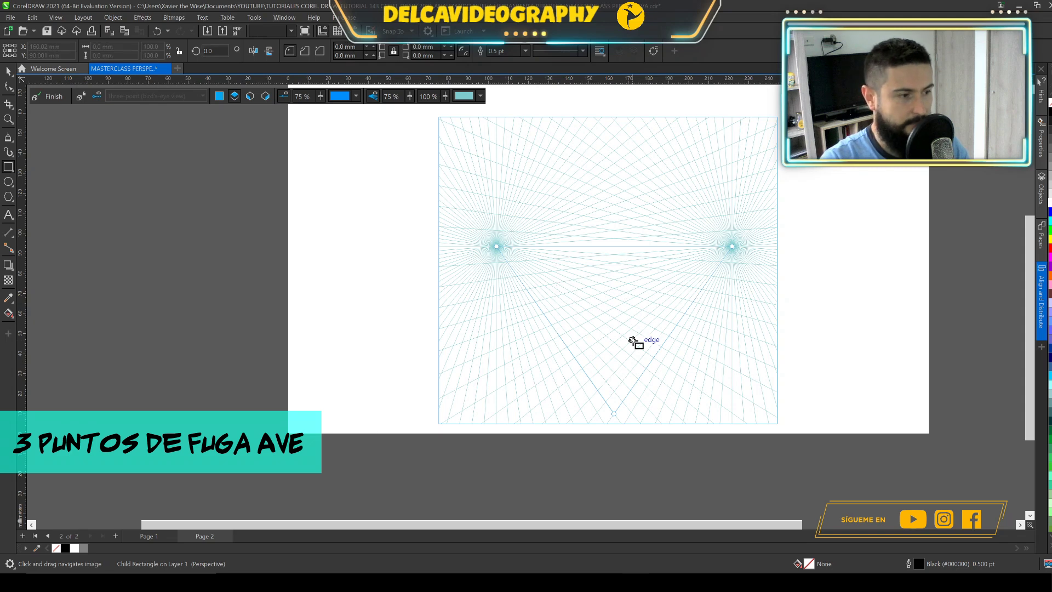
Step: Draw a rectangle about 51 by 52 mm on the orthographic plane, fill it grey (#999999), and place it over the field's left edge
left_click(220, 99)
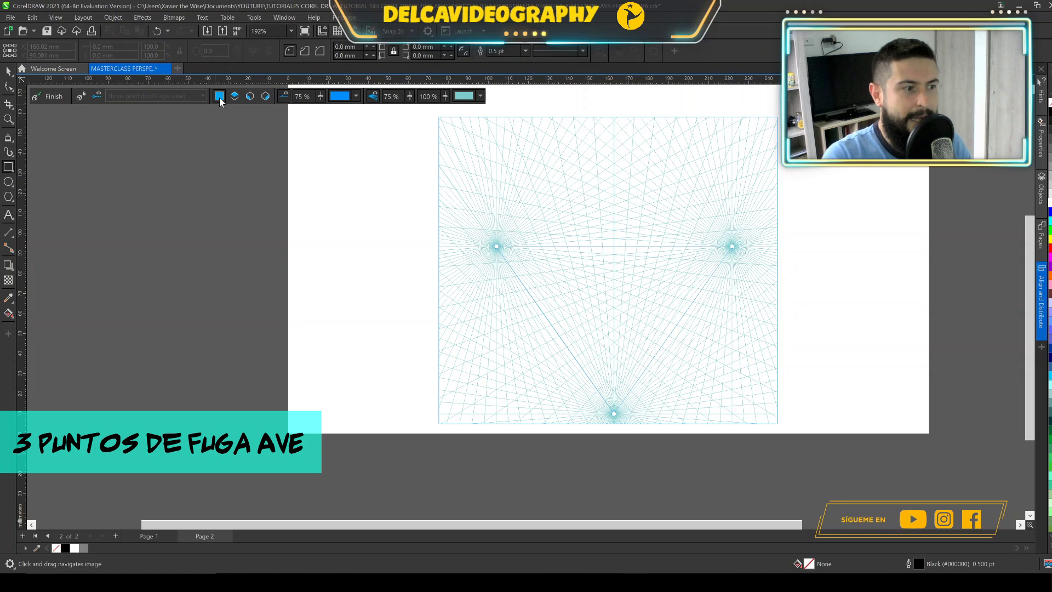
left_click_drag(317, 218, 420, 323)
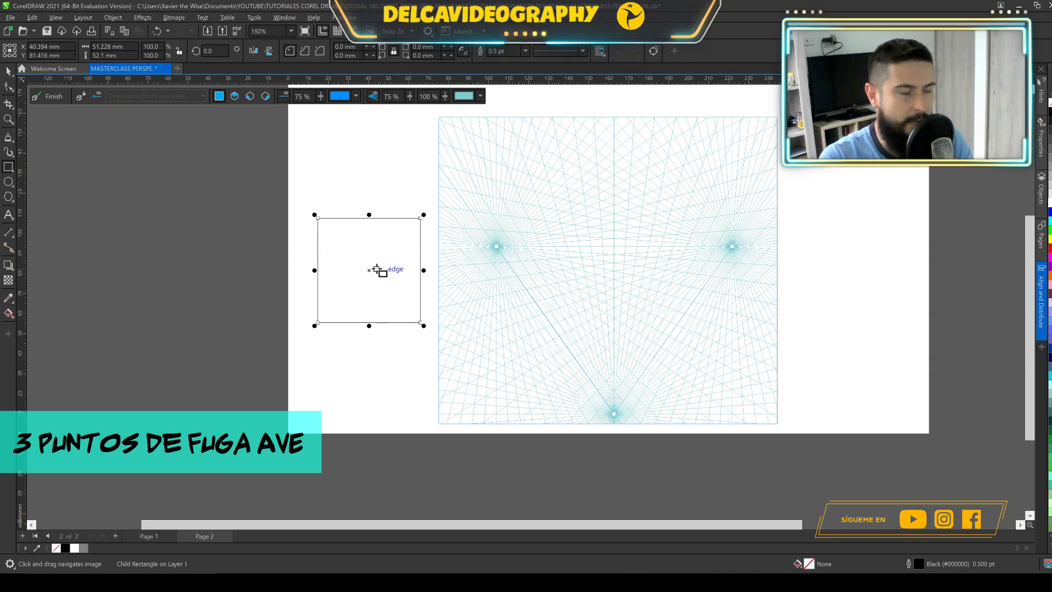
left_click_drag(369, 270, 520, 300)
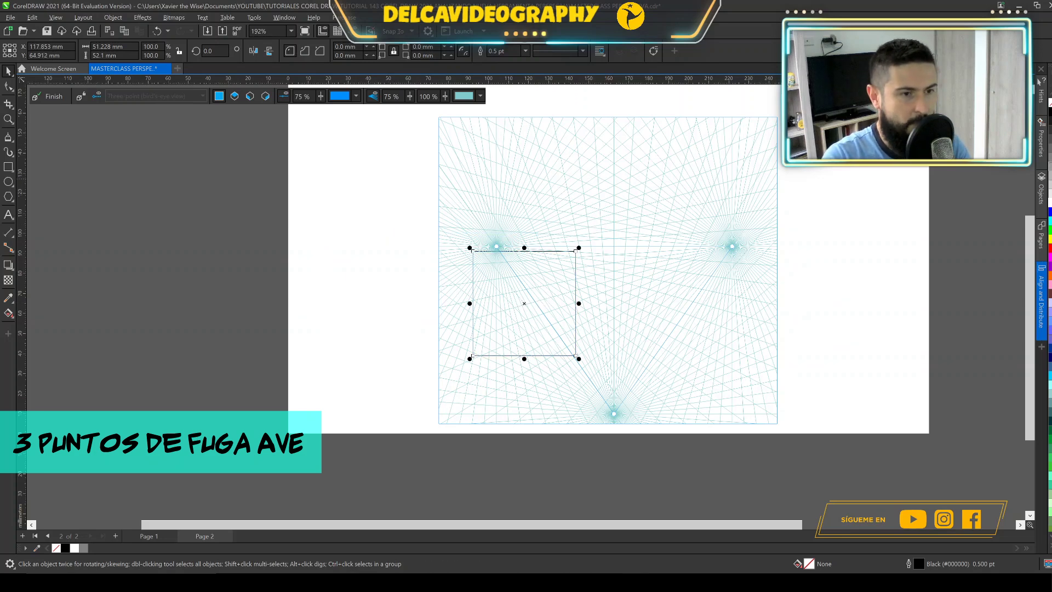
left_click_drag(476, 306, 419, 305)
Step: Transfer the grey rectangle to the left plane and position it across the horizon line between the two upper vanishing points
right_click(468, 305)
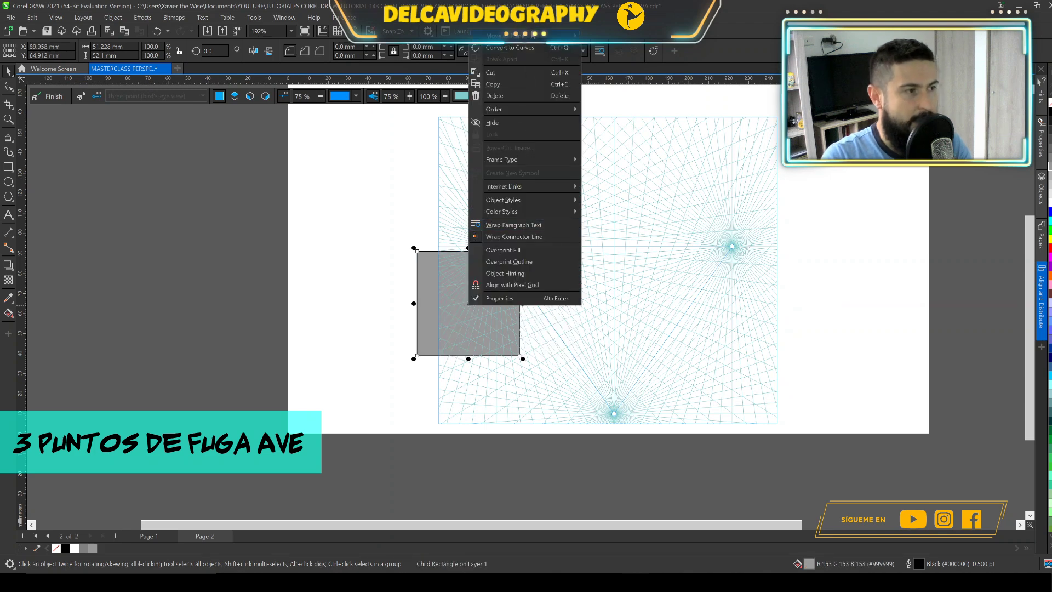
mouse_move(526, 38)
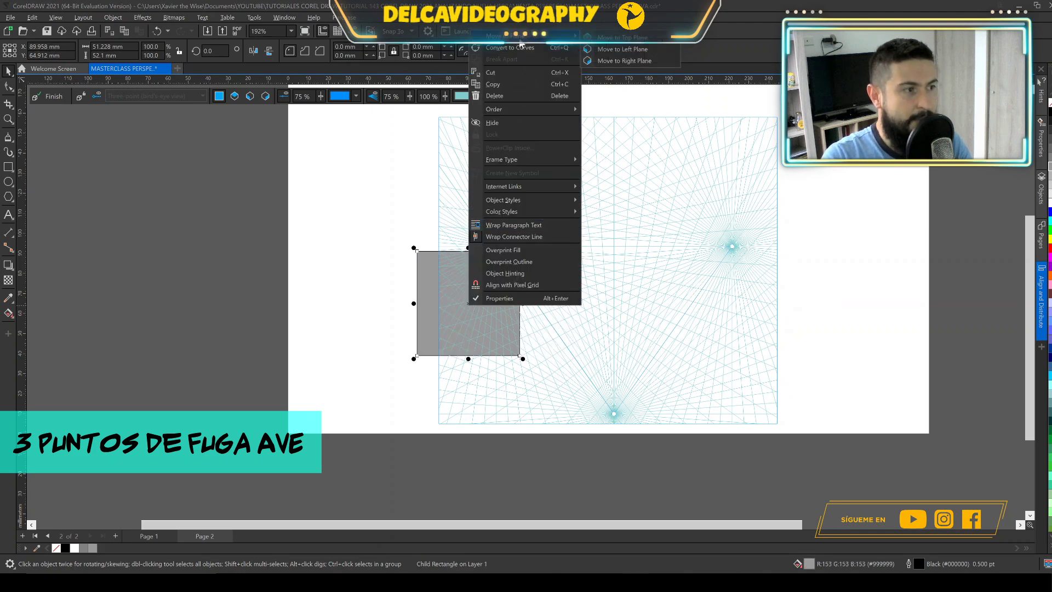
left_click(623, 49)
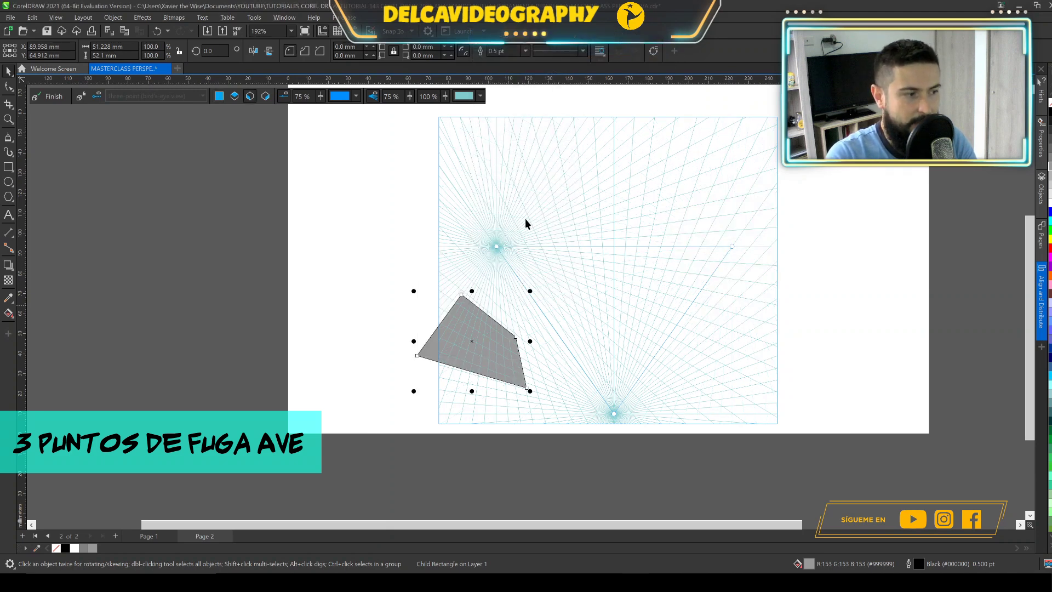
mouse_move(478, 332)
left_mouse_down()
mouse_move(500, 327)
mouse_move(515, 298)
mouse_move(570, 275)
mouse_move(507, 331)
mouse_move(672, 303)
mouse_move(650, 316)
mouse_move(607, 286)
mouse_move(504, 331)
mouse_move(577, 287)
mouse_move(513, 326)
mouse_move(564, 298)
mouse_move(574, 314)
left_mouse_up()
Step: Set the horizon line's opacity to 100%
scroll(574, 314, "up", 2)
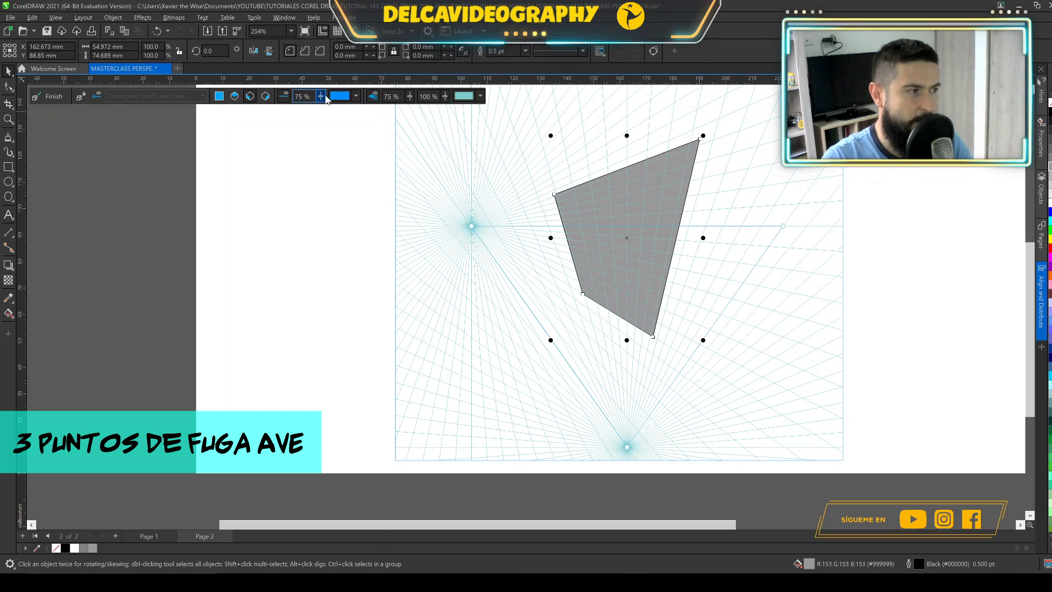
left_click_drag(321, 97, 338, 112)
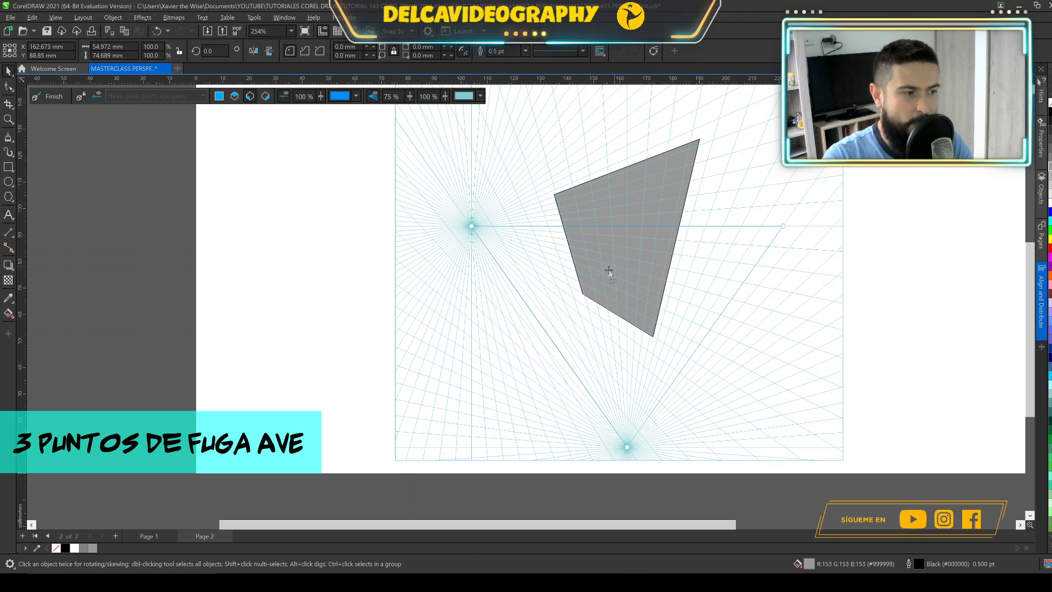
Step: Transfer the grey rectangle from the left plane to the right plane and reposition it across the horizon line, nearer the right vanishing point
left_click_drag(540, 329, 583, 266)
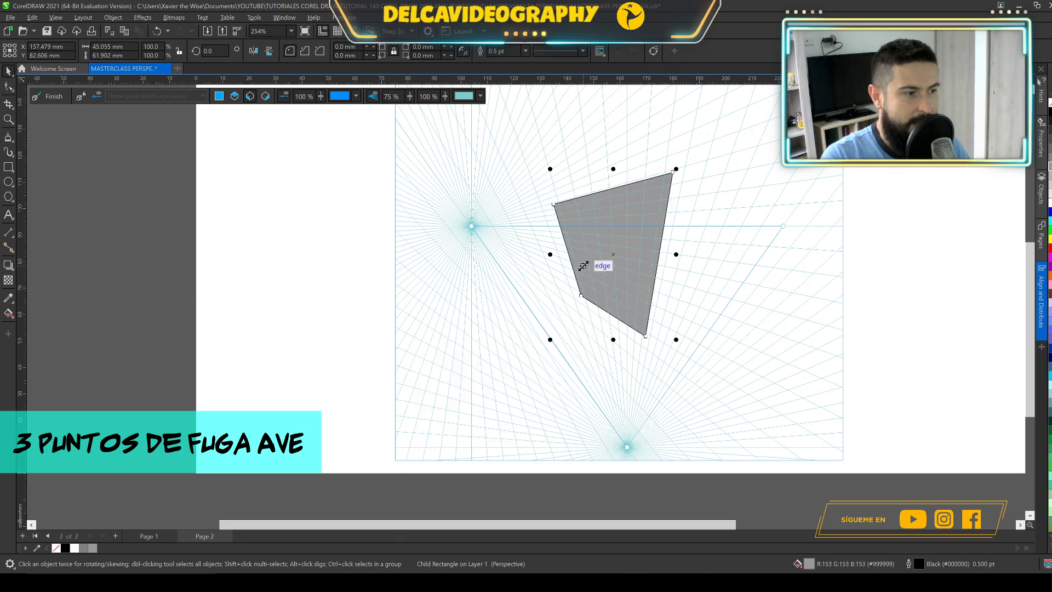
right_click(600, 240)
mouse_move(664, 247)
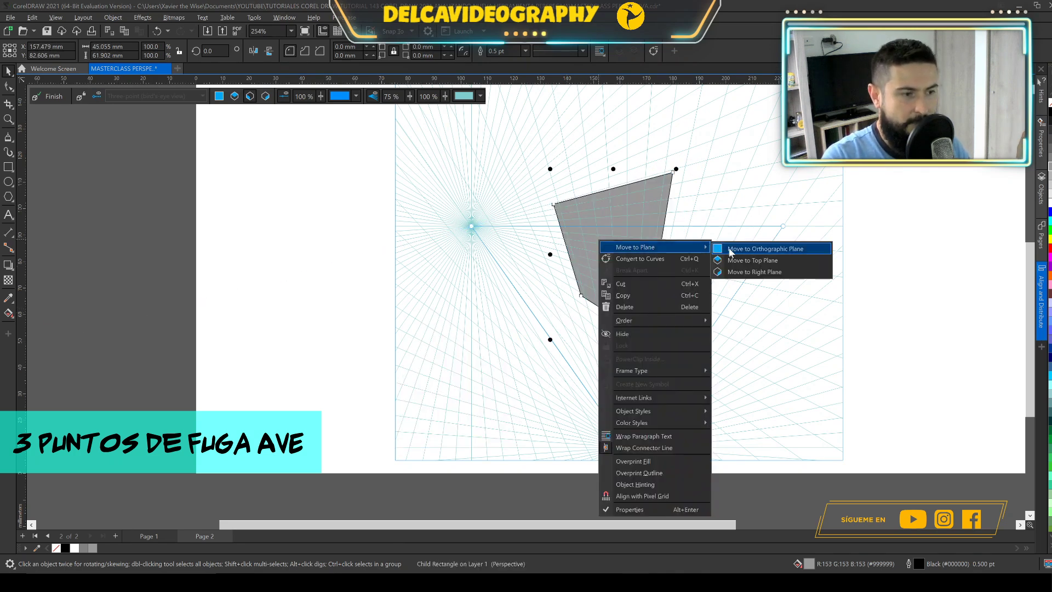
left_click(740, 272)
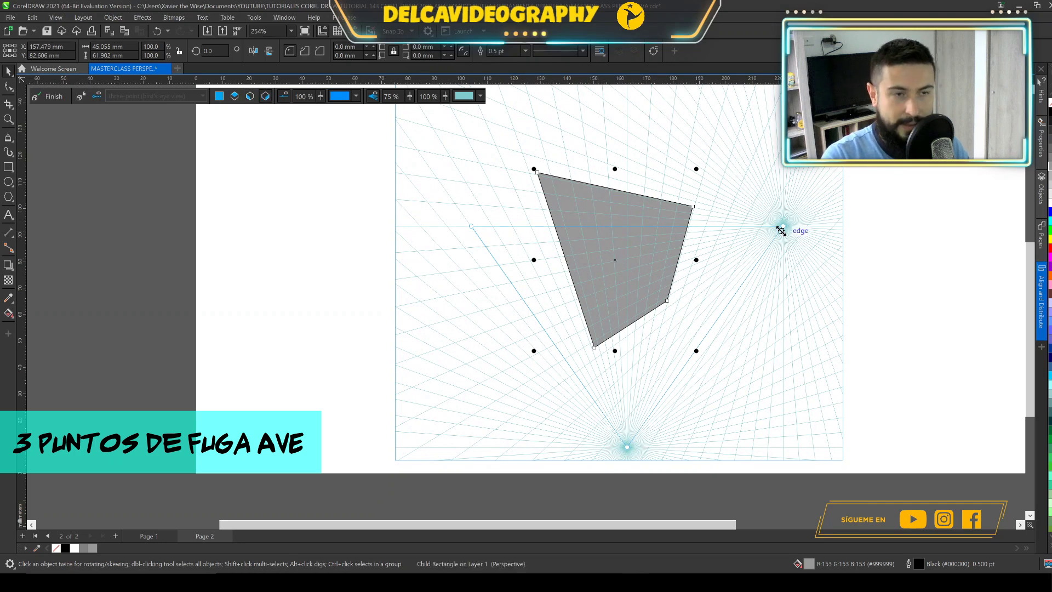
left_click_drag(616, 259, 663, 264)
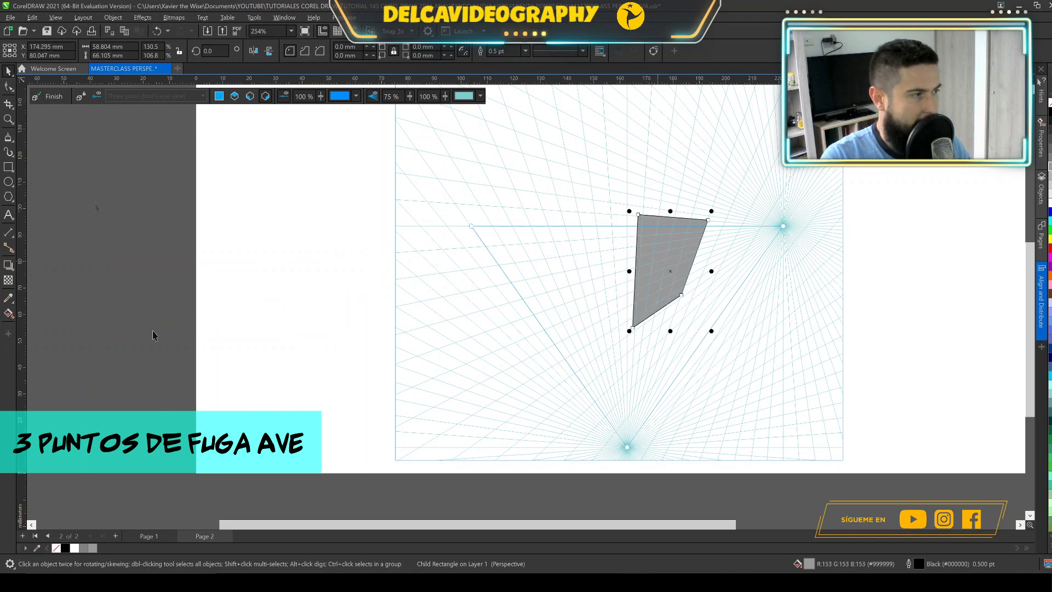
Step: Examine the three-point bird's-eye tower illustration on Page 1, and return to the perspective drawing on Page 2
left_click(149, 535)
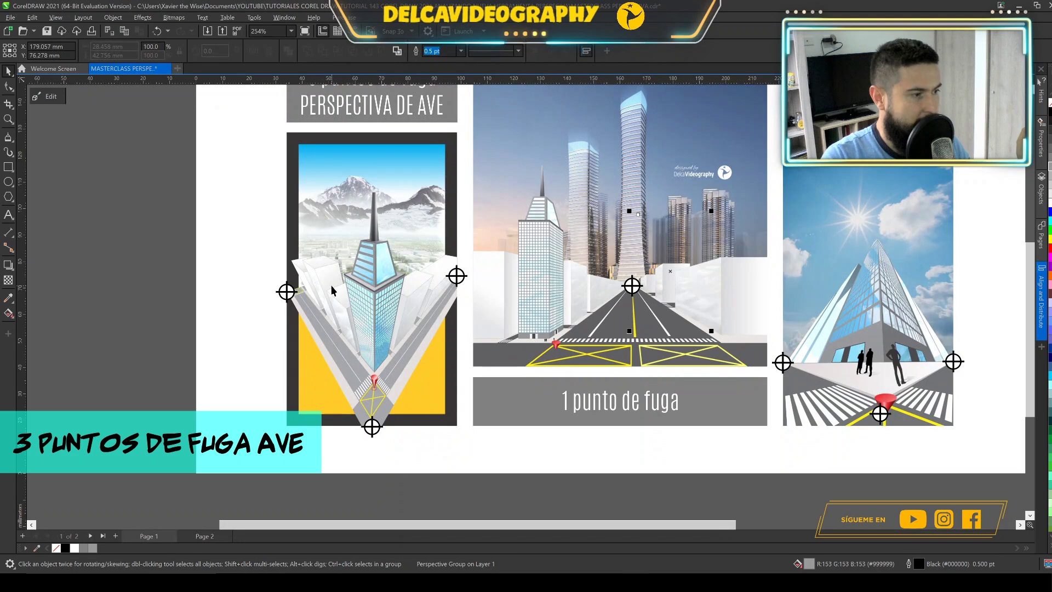
scroll(331, 285, "up", 4)
scroll(466, 324, "down", 1)
key("h")
left_click_drag(526, 258, 541, 283)
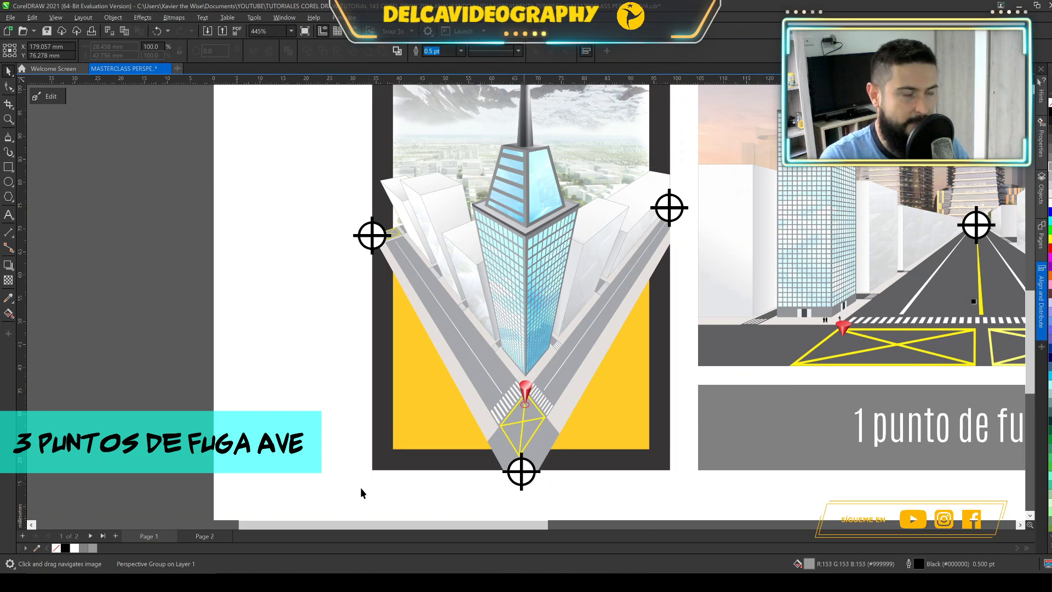
left_click(202, 536)
scroll(557, 335, "down", 2)
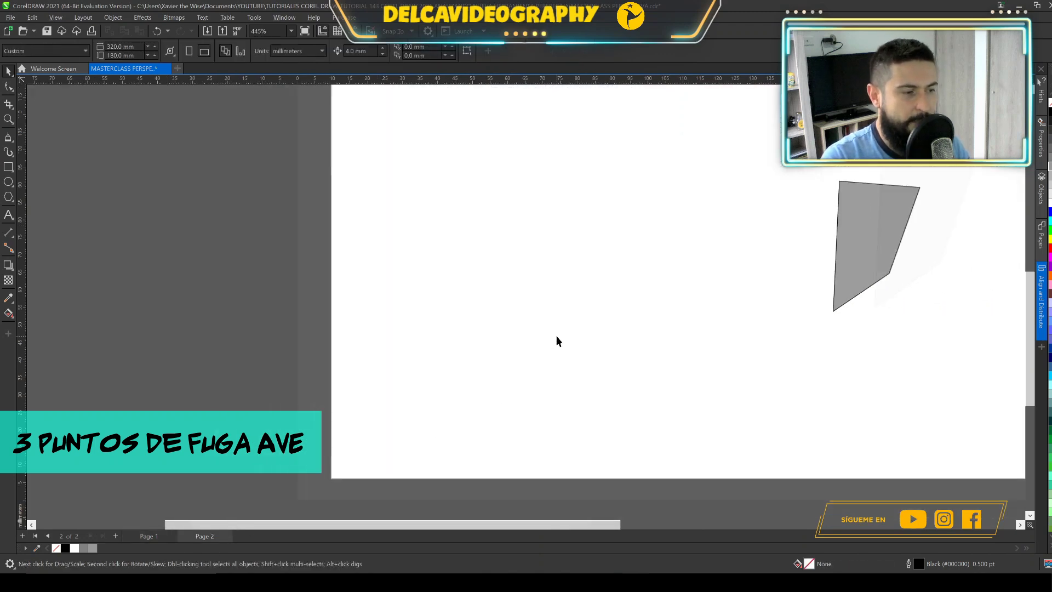
scroll(557, 335, "down", 1)
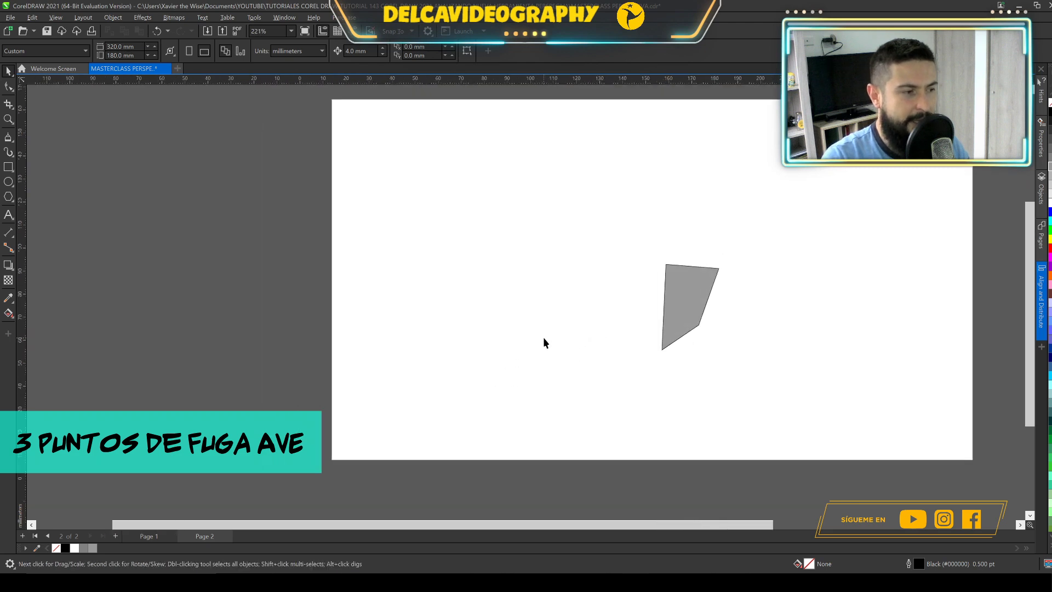
scroll(558, 343, "right", 2)
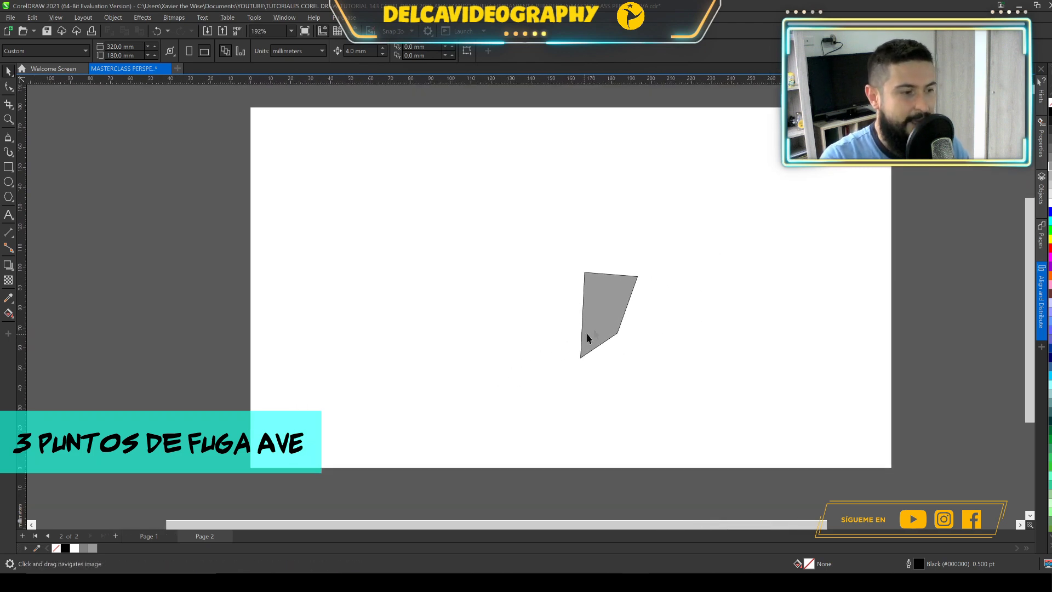
Step: Reopen the perspective group for editing and select the grey rectangle on the right plane
left_click(607, 314)
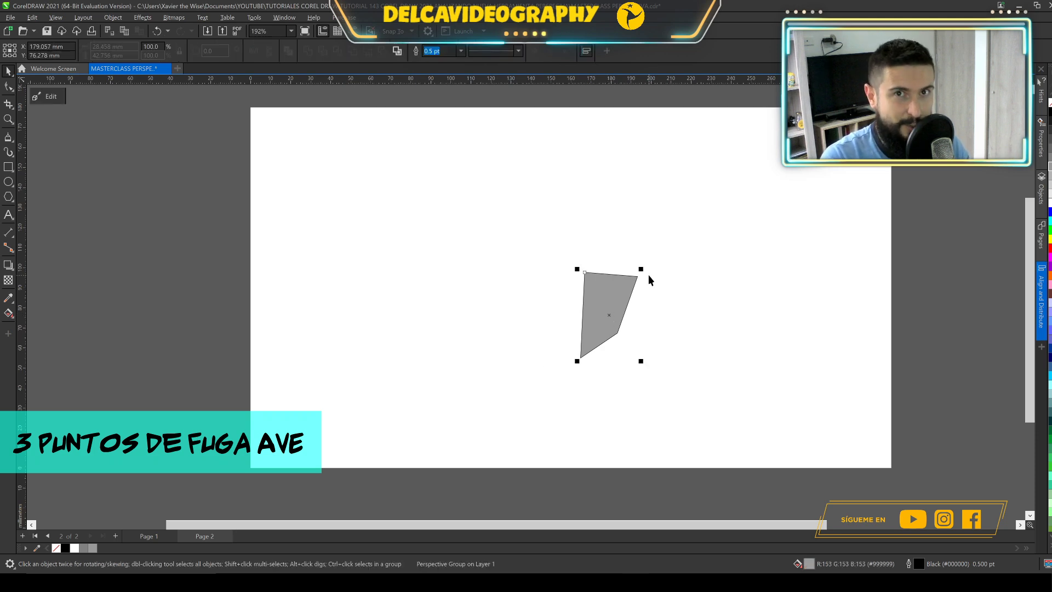
left_click(50, 101)
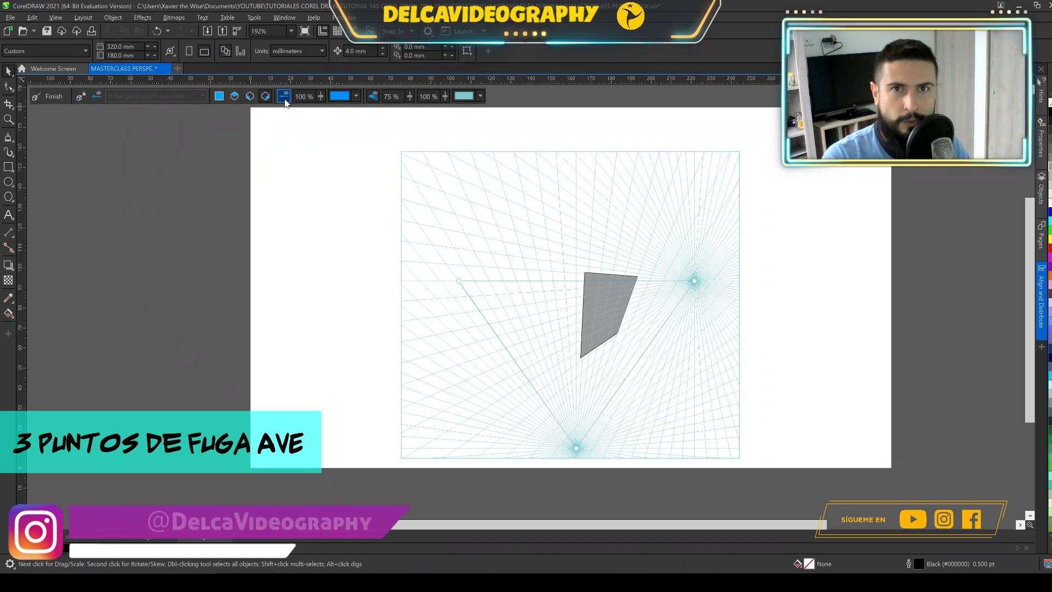
scroll(603, 299, "up", 2)
left_click(617, 250)
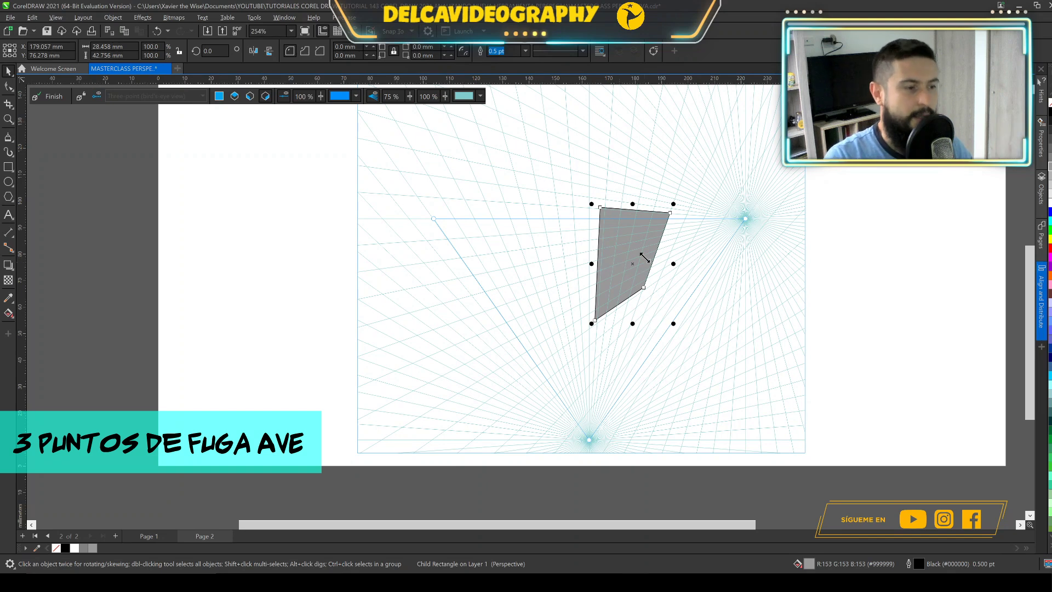
Step: Stretch the grey rectangle into a tall, narrow face about 31 by 91 mm, running from above the horizon toward the lower vanishing point
left_click_drag(632, 264, 597, 114)
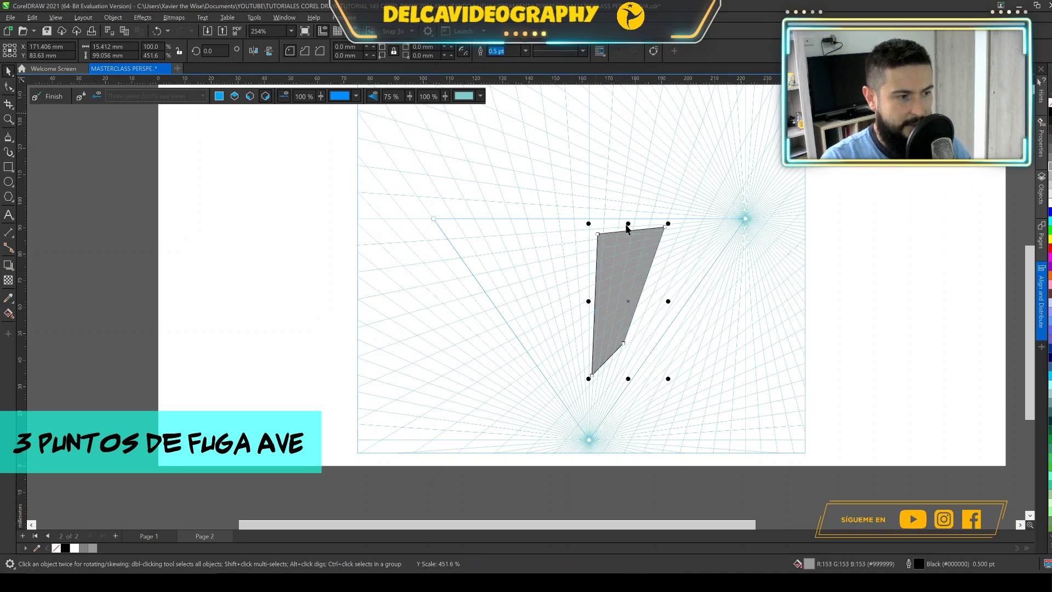
left_click_drag(628, 229, 625, 157)
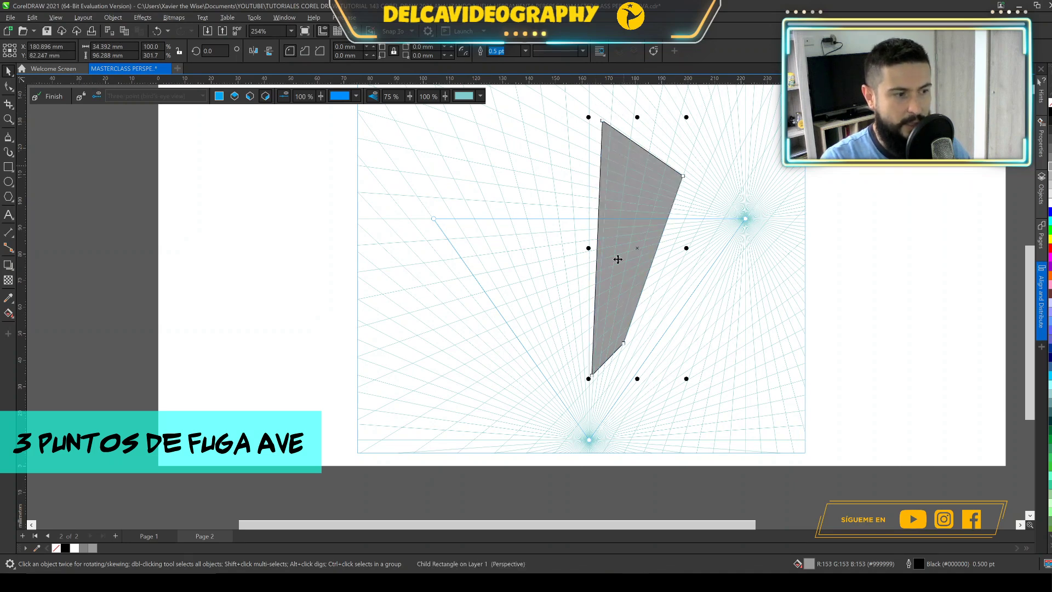
left_click_drag(637, 117, 636, 142)
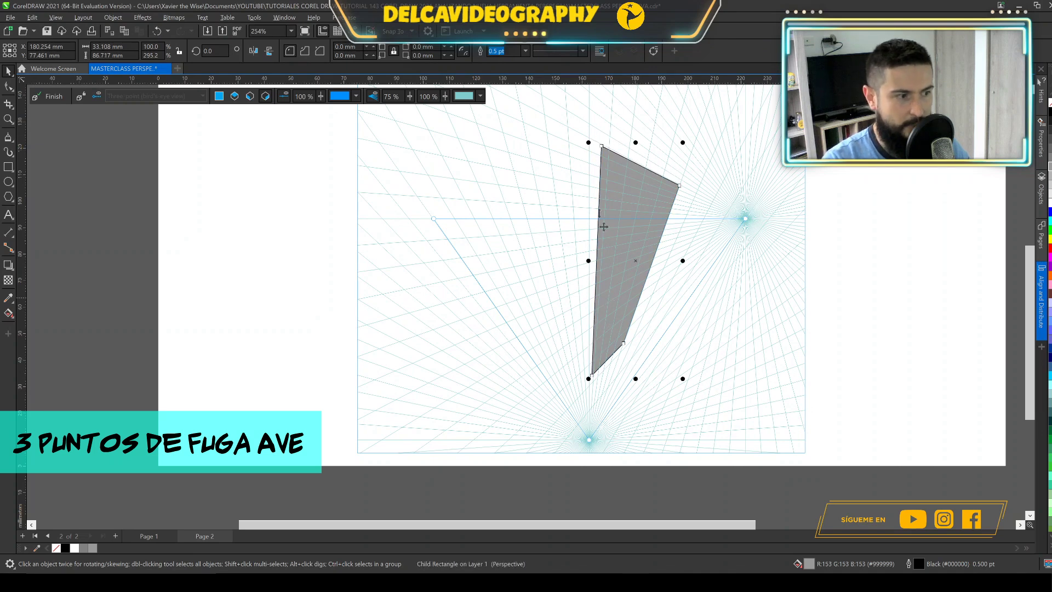
left_click_drag(588, 261, 581, 259)
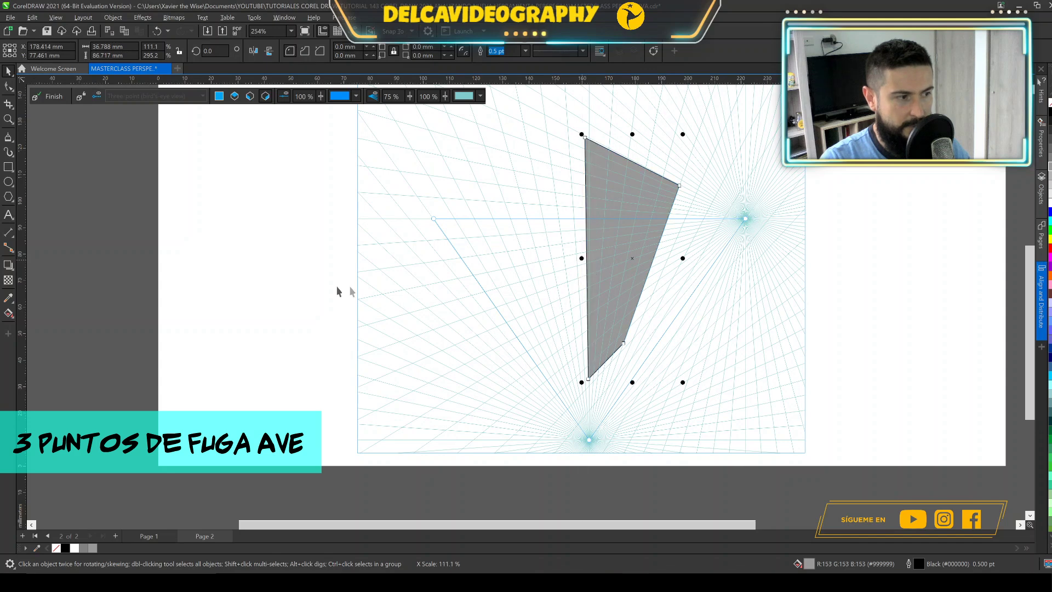
left_click_drag(683, 258, 688, 282)
left_click(833, 258)
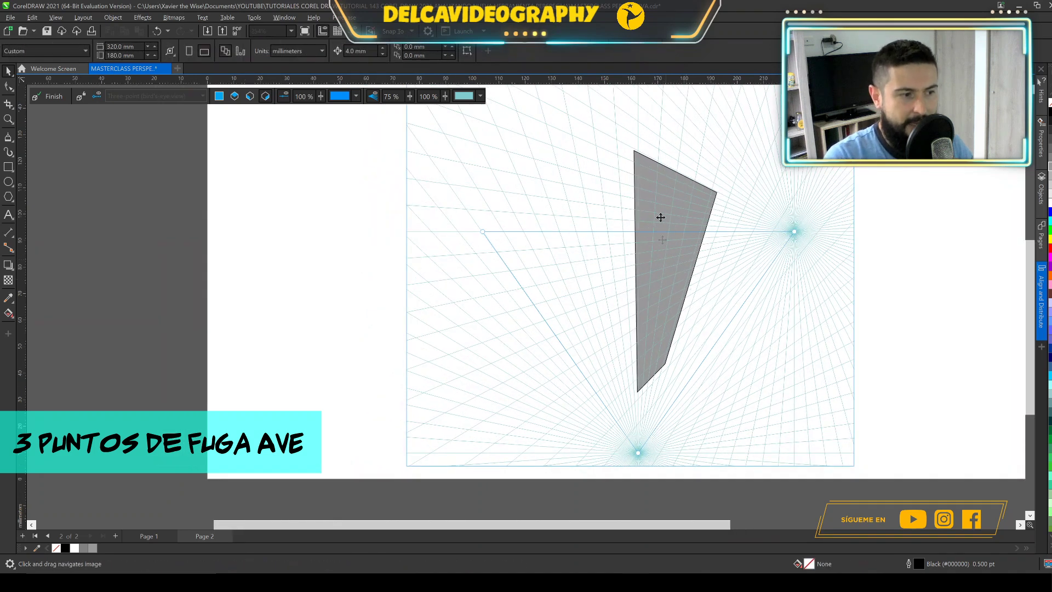
Step: Shift the tall grey face slightly down the right plane, keeping its long inner edge above the lower vanishing point
double_click(662, 237)
left_click(661, 207)
left_click(663, 211)
left_click(663, 214)
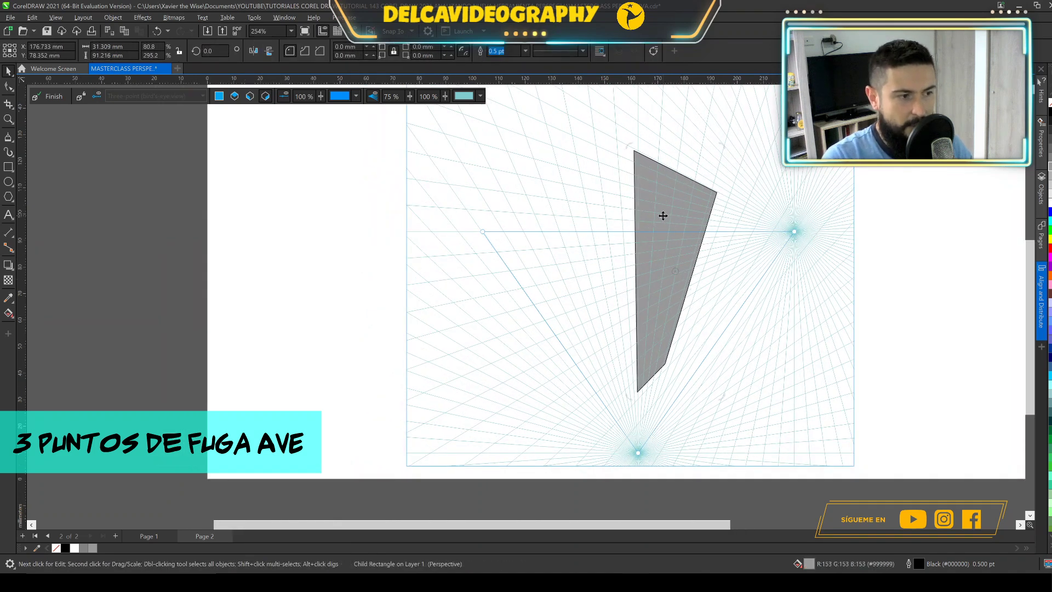
mouse_move(662, 214)
left_mouse_down()
mouse_move(658, 268)
mouse_move(652, 228)
mouse_move(642, 236)
mouse_move(663, 233)
left_mouse_up()
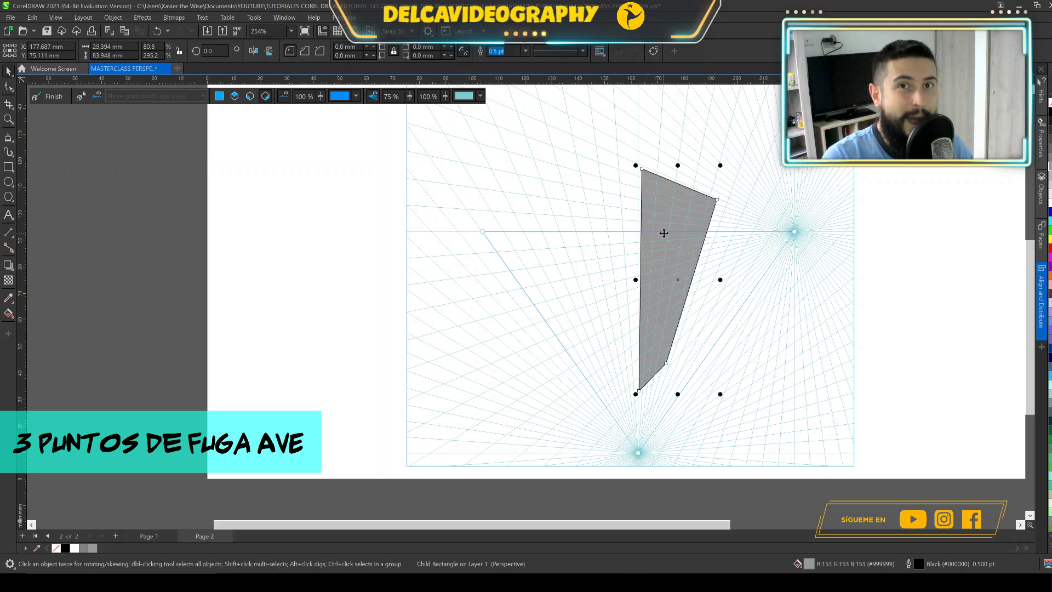
mouse_move(656, 279)
left_mouse_down()
mouse_move(684, 282)
mouse_move(685, 293)
mouse_move(667, 300)
mouse_move(659, 279)
left_mouse_up()
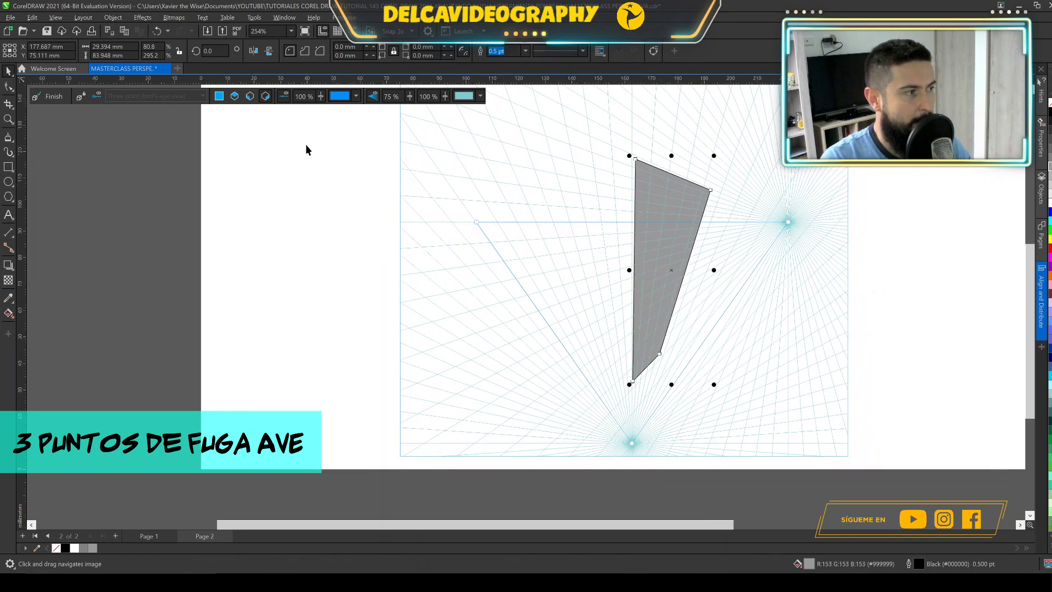
Step: Activate the left plane and draw a rectangle about 46 by 86 mm from the lower inner corner of the grey face
left_click(250, 97)
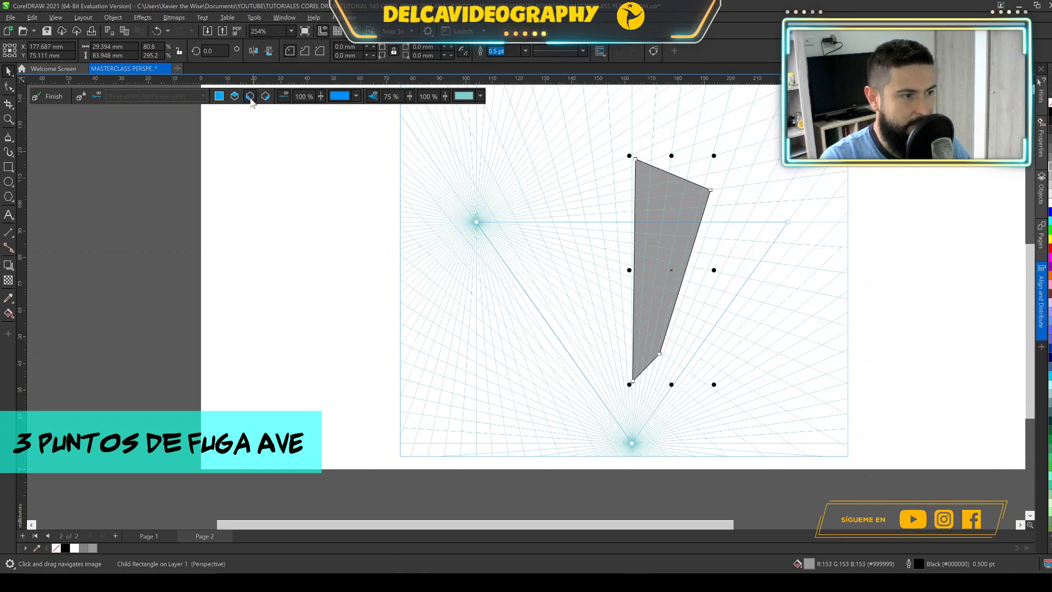
scroll(642, 386, "up", 2)
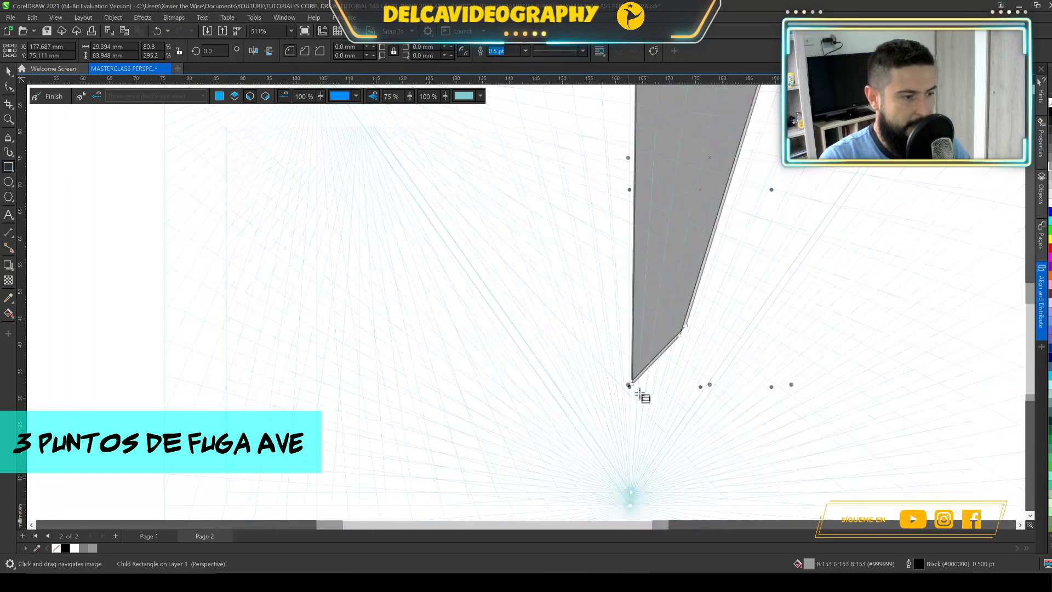
scroll(640, 397, "down", 2)
left_click_drag(634, 387, 499, 183)
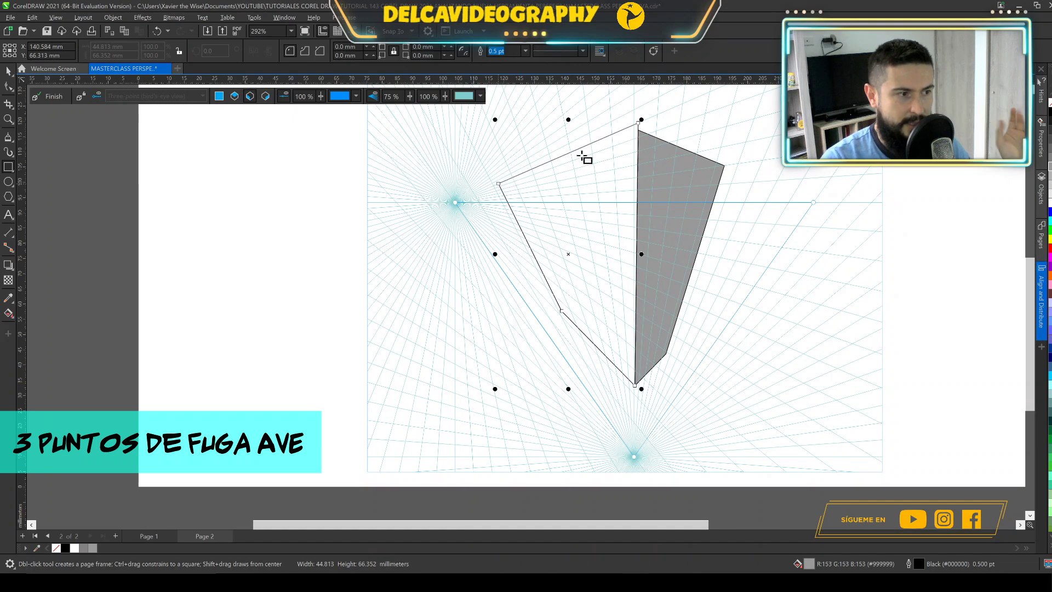
Step: Resize the left-plane rectangle to about 46 by 84 mm so its top corner and inner side meet the grey face
scroll(584, 149, "up", 1)
scroll(603, 164, "up", 2)
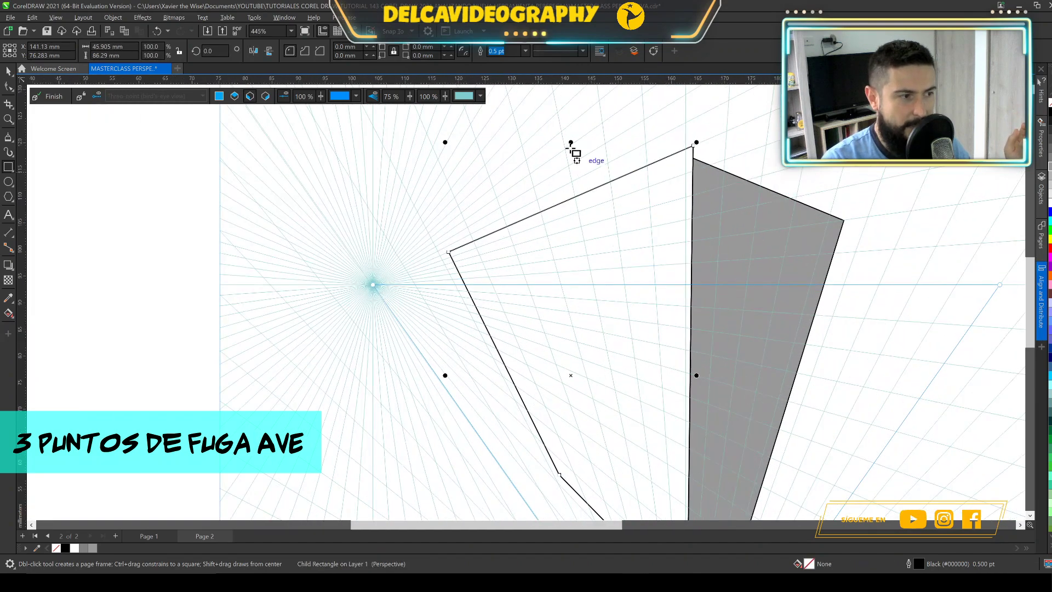
left_click_drag(570, 142, 695, 167)
scroll(683, 192, "down", 4)
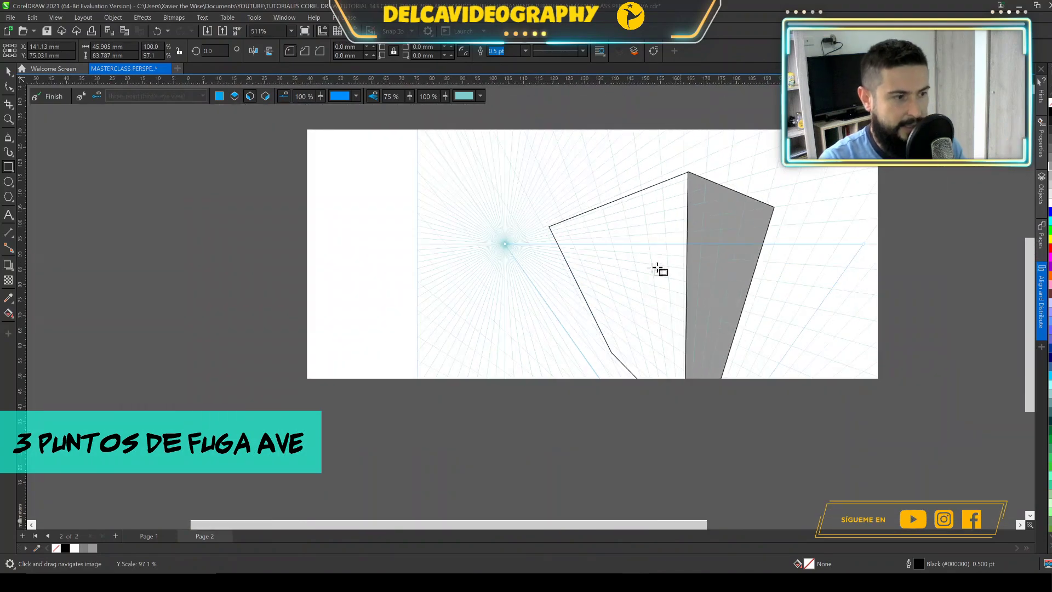
scroll(649, 280, "up", 1)
scroll(643, 312, "up", 1)
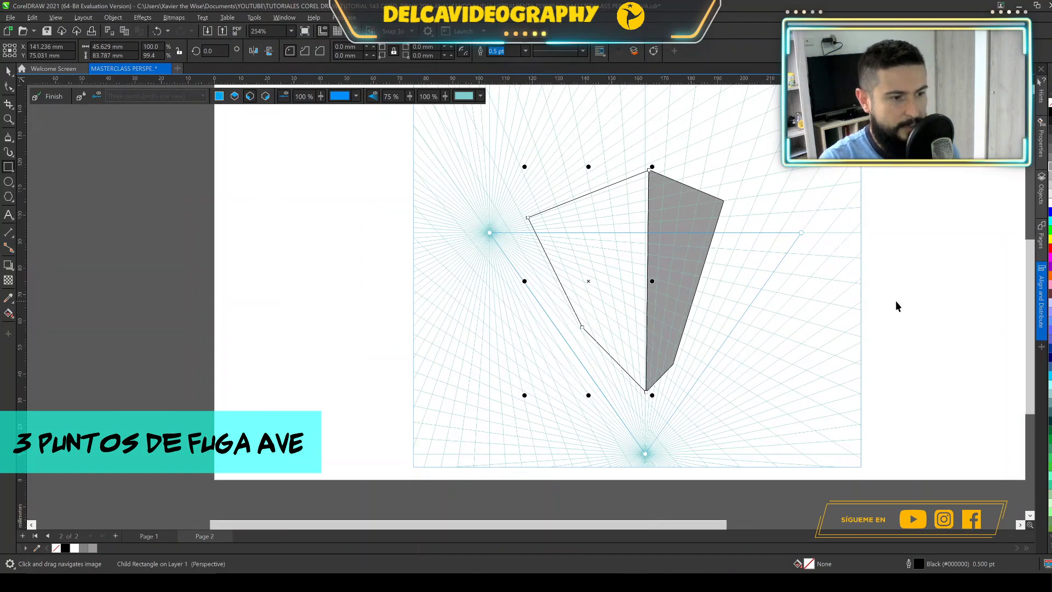
left_click(612, 258)
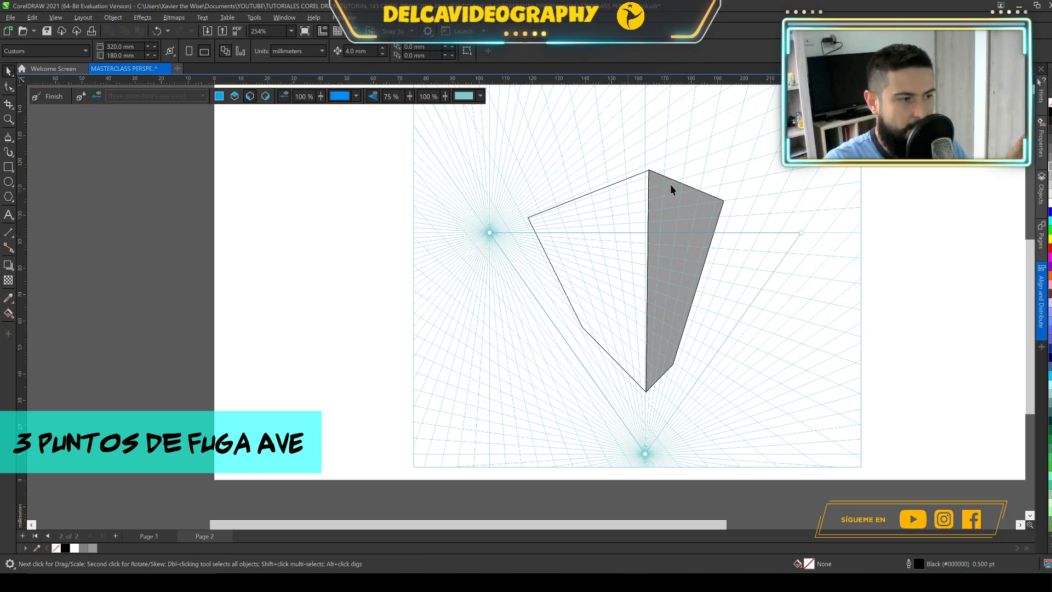
Step: Fill the left-plane rectangle with light grey
left_click(629, 179)
scroll(573, 279, "down", 1)
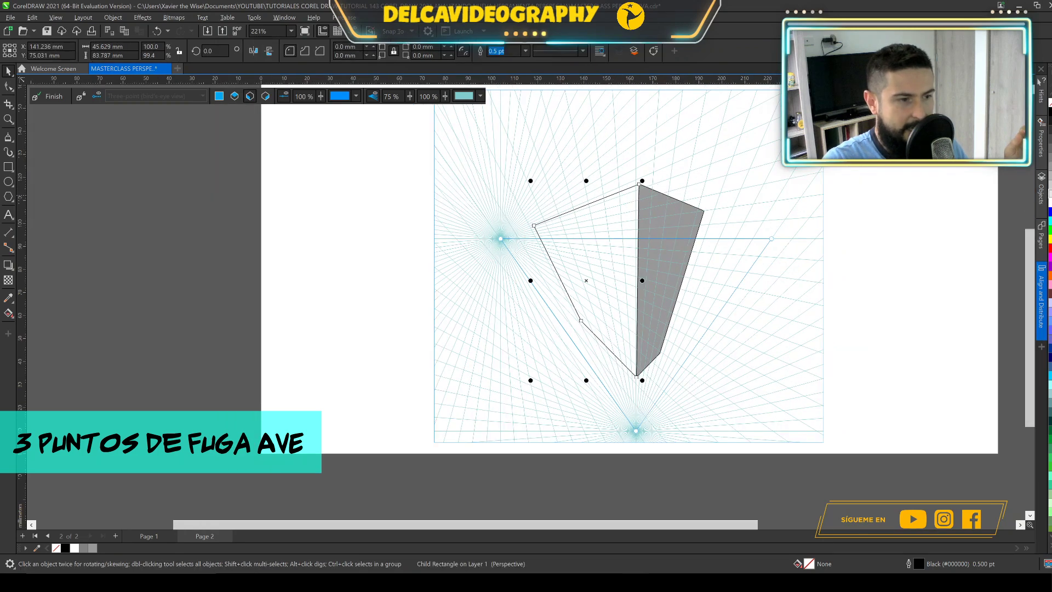
scroll(587, 257, "down", 2)
scroll(600, 257, "up", 3)
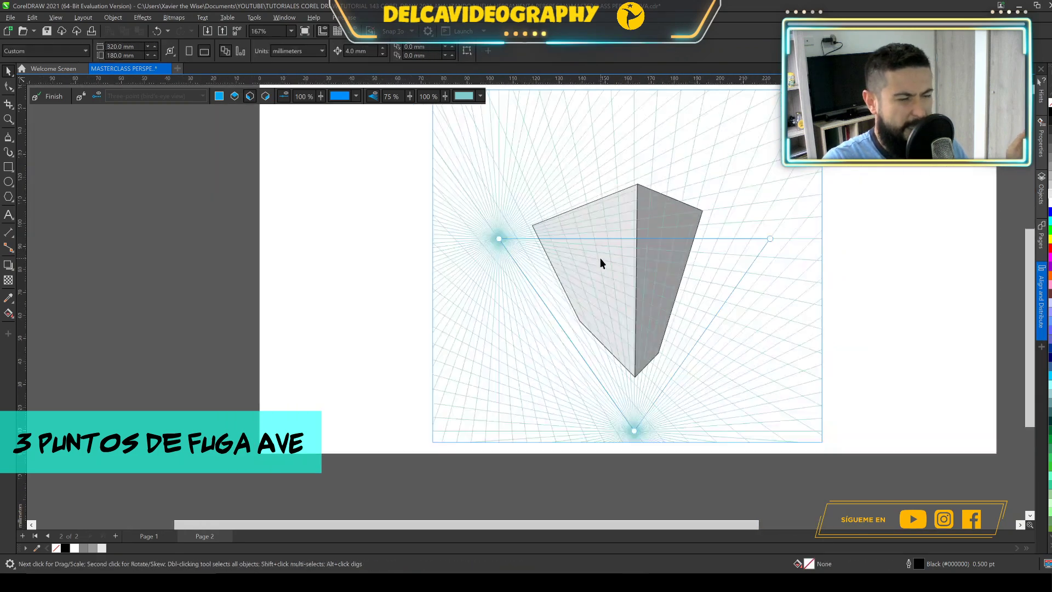
scroll(586, 234, "up", 1)
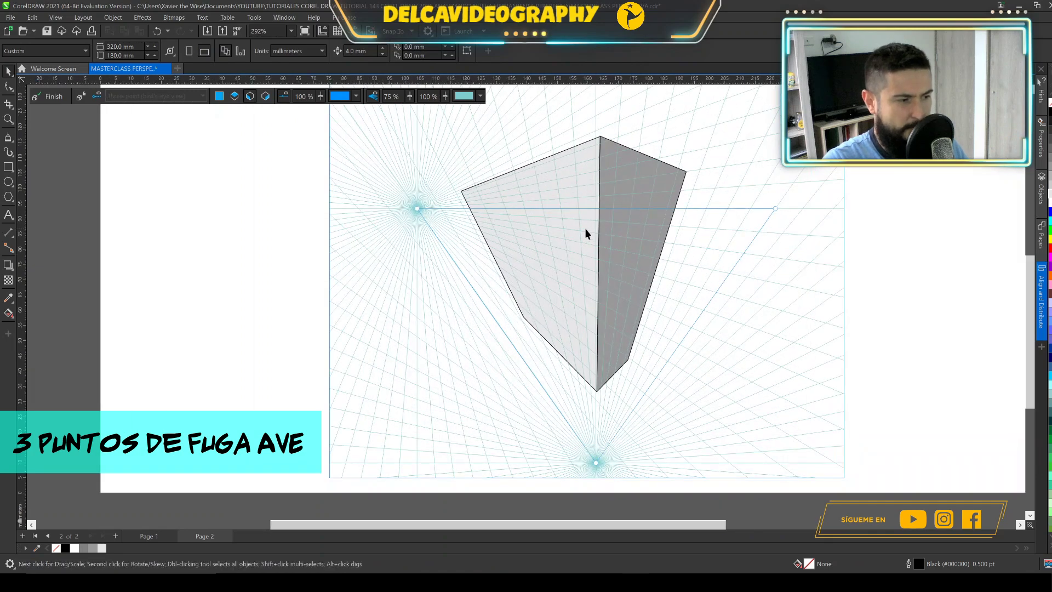
Step: Draw a rectangle about 45 by 48 mm on the left plane above the light grey face, and activate the right plane
left_click_drag(585, 233, 605, 350)
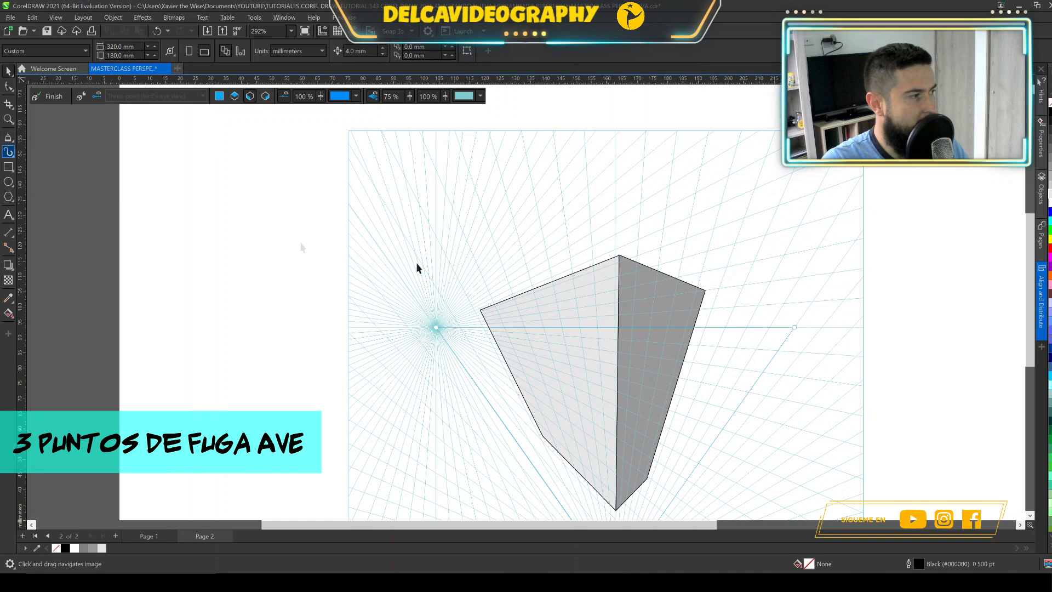
left_click(9, 168)
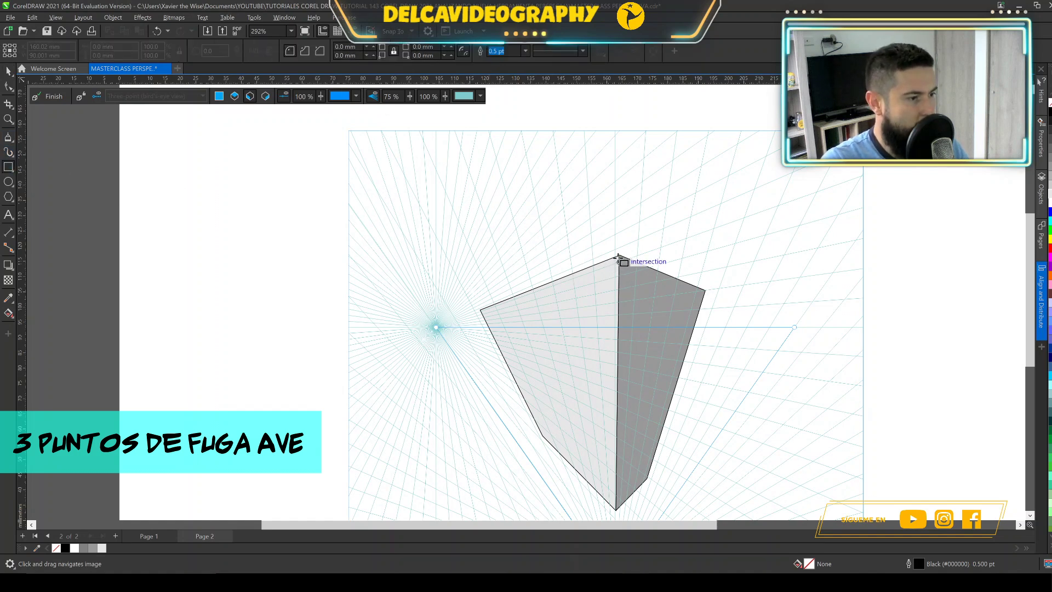
left_click_drag(588, 224, 479, 288)
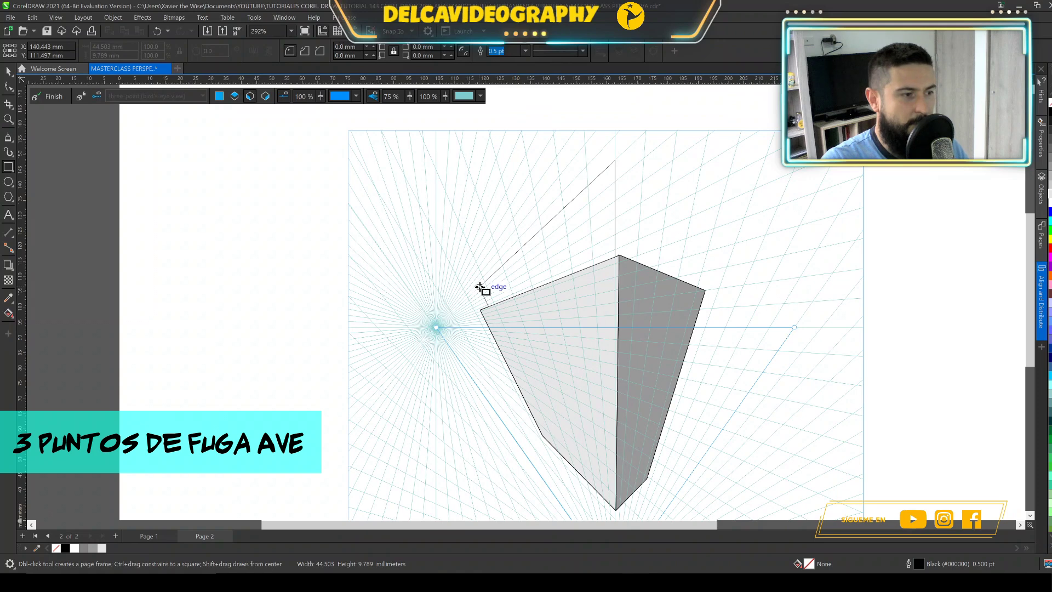
left_click_drag(479, 287, 481, 287)
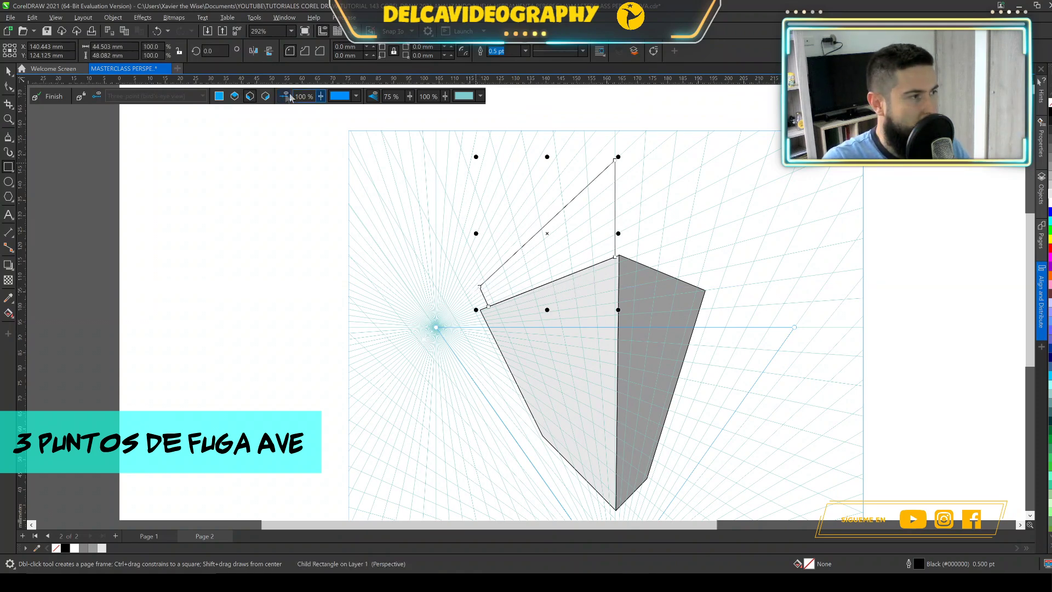
left_click(266, 96)
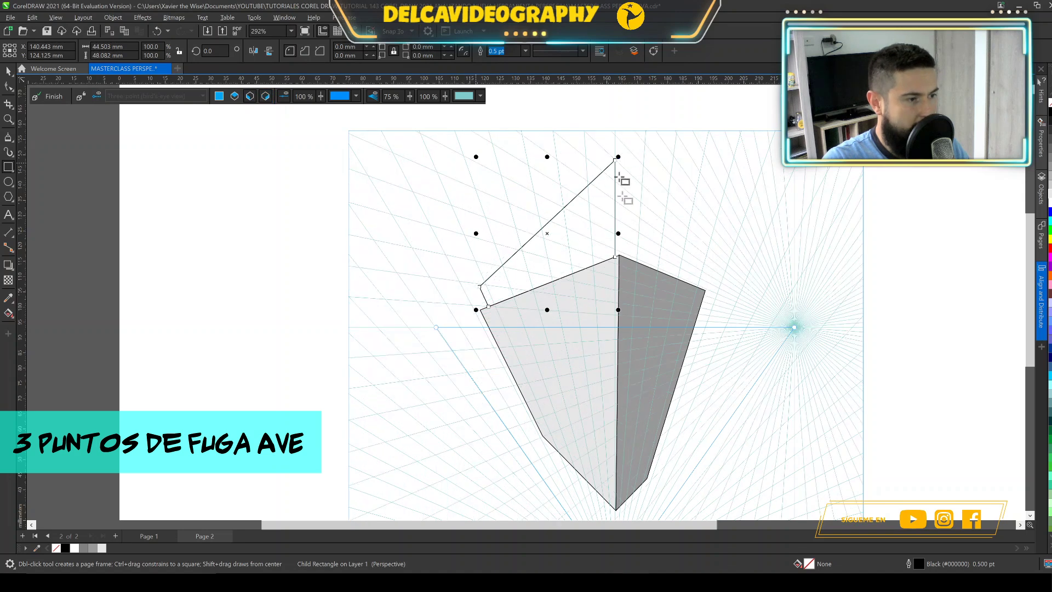
Step: Draw a rectangle on the right plane above the dark grey face and extend its lower edge to about 31 by 43 mm overall
left_click_drag(699, 287, 615, 160)
scroll(644, 257, "up", 3)
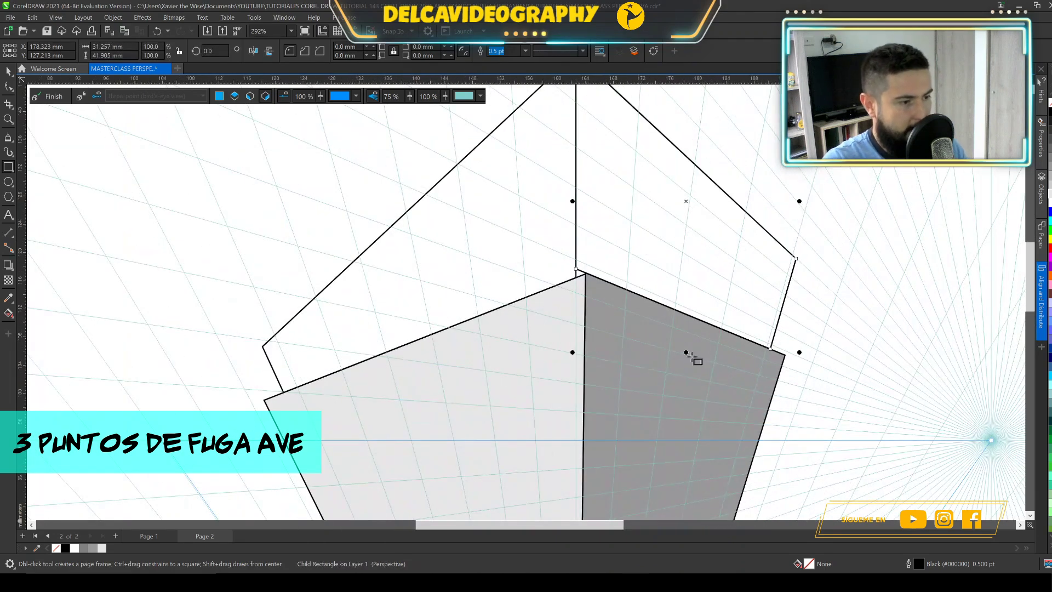
left_click_drag(686, 352, 685, 370)
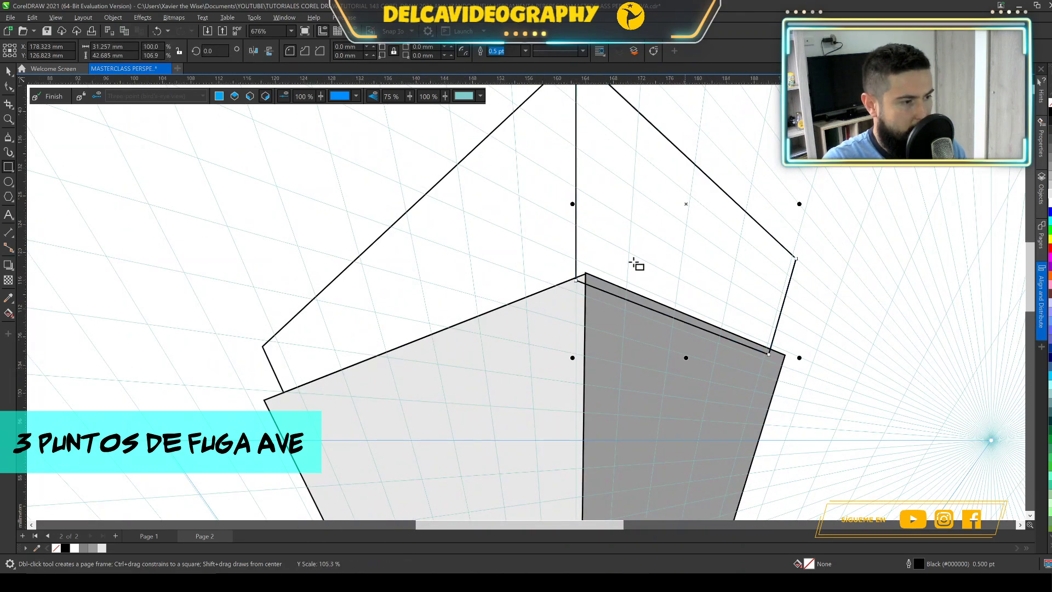
scroll(635, 264, "down", 2)
scroll(635, 263, "down", 2)
key("space")
left_click(193, 254)
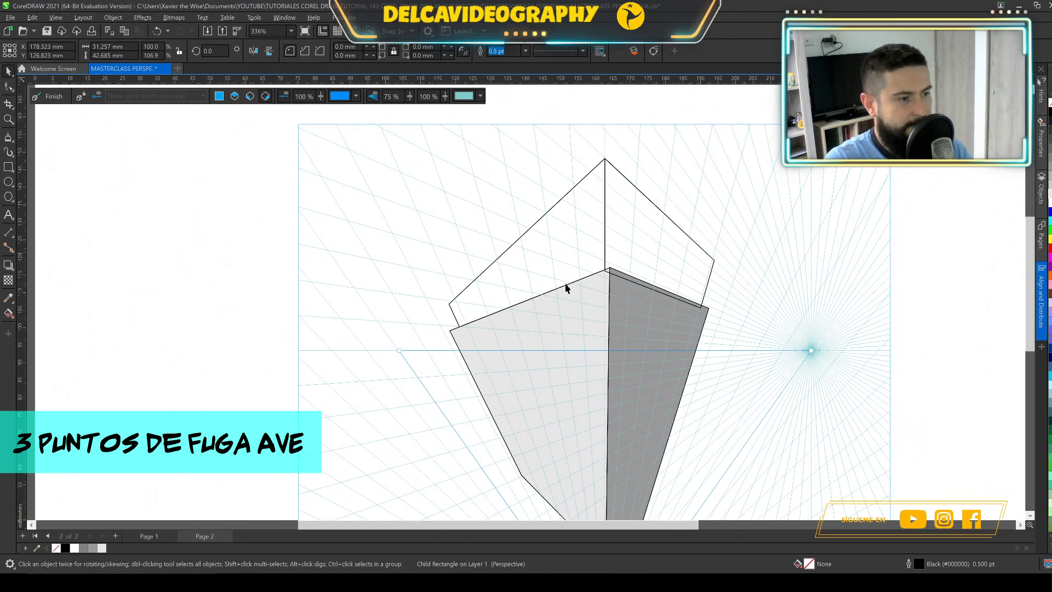
Step: Bring the dark grey right face to the front of its layer
scroll(600, 226, "up", 1)
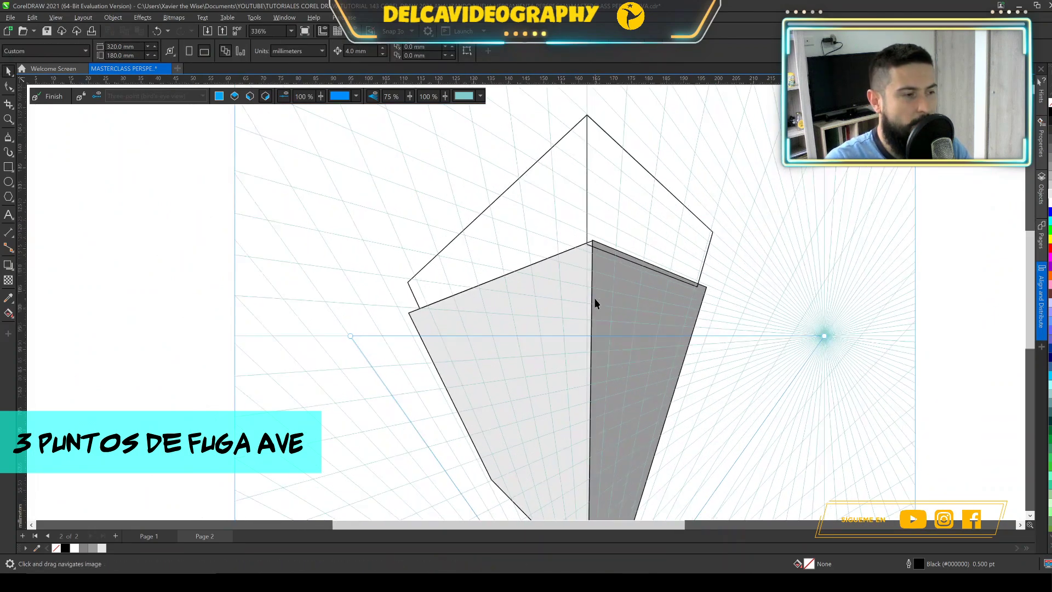
left_click(628, 287)
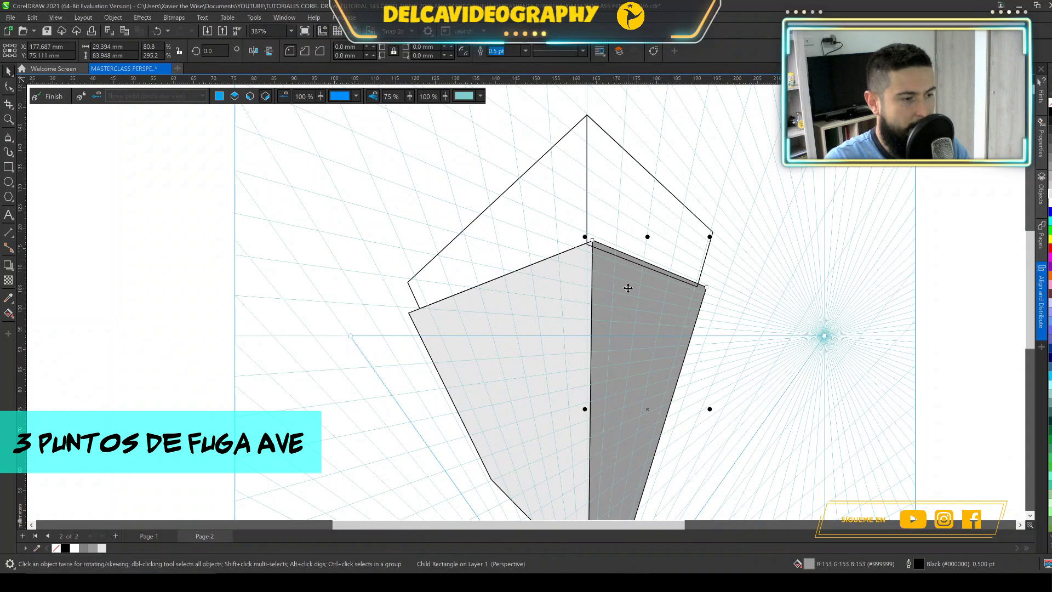
right_click(628, 288)
mouse_move(674, 370)
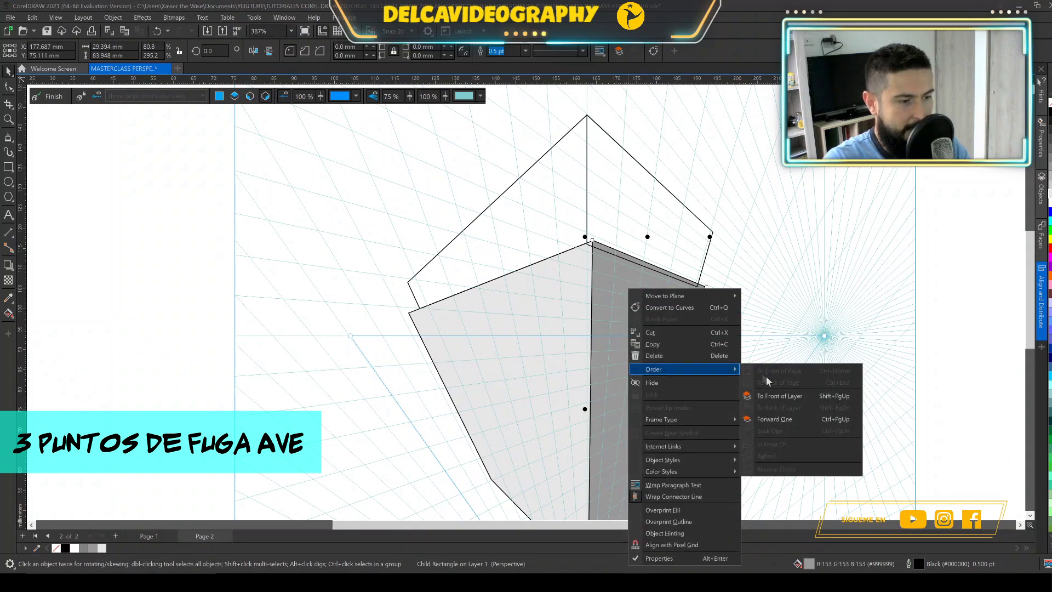
left_click(778, 396)
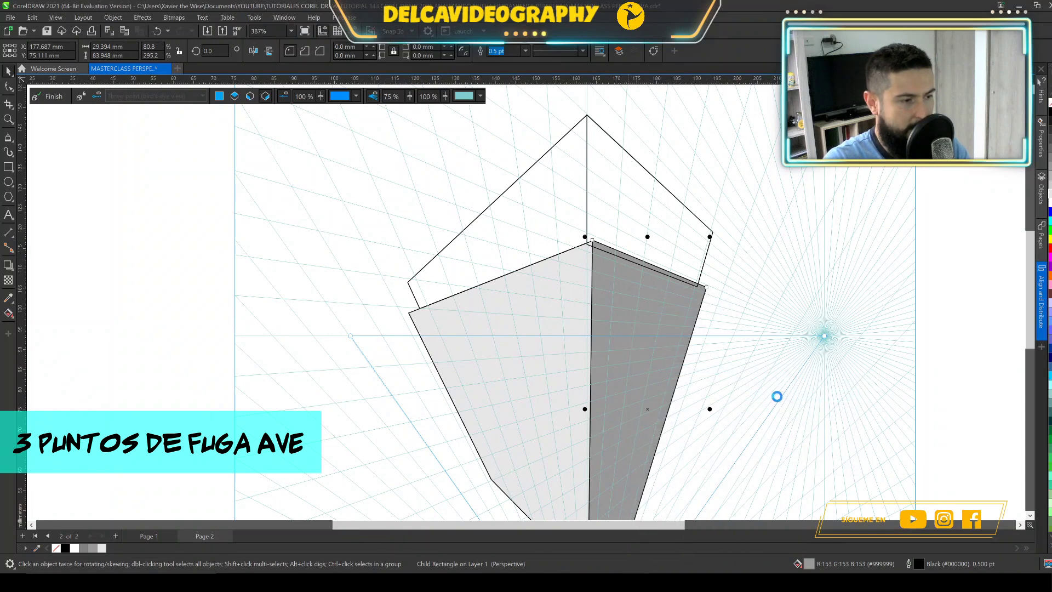
scroll(608, 272, "down", 2)
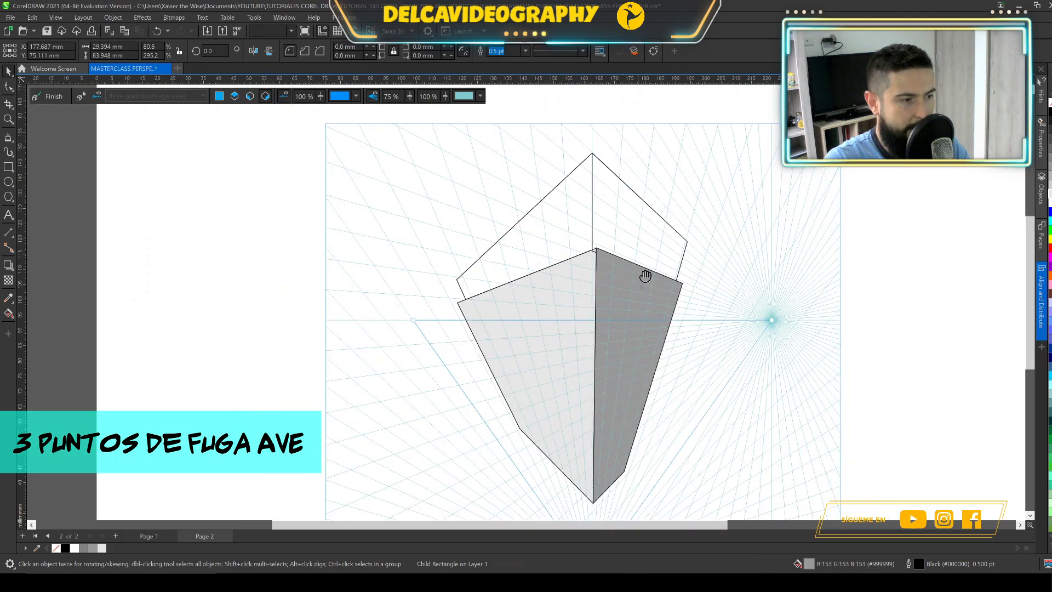
Step: Bring the light grey left face to the front of its layer
scroll(582, 206, "up", 3)
left_click(594, 276)
right_click(595, 279)
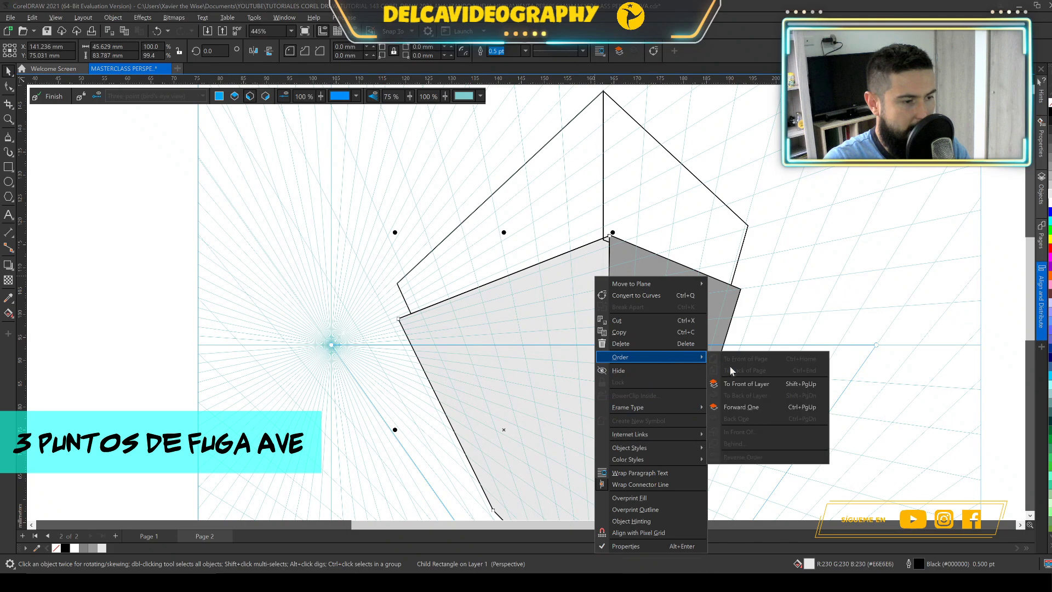
left_click(731, 377)
scroll(627, 274, "down", 3)
left_click(277, 277)
scroll(601, 251, "up", 1)
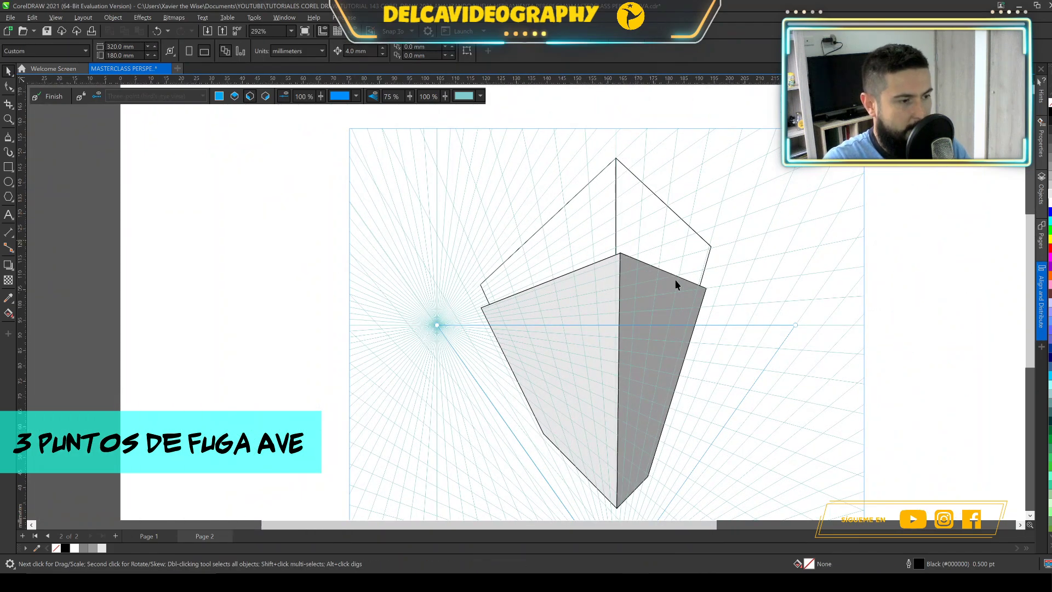
Step: Fill the upper right-plane rectangle with grey #B3B3B3 and the upper left-plane rectangle with light grey #E6E6E6
left_click(697, 234)
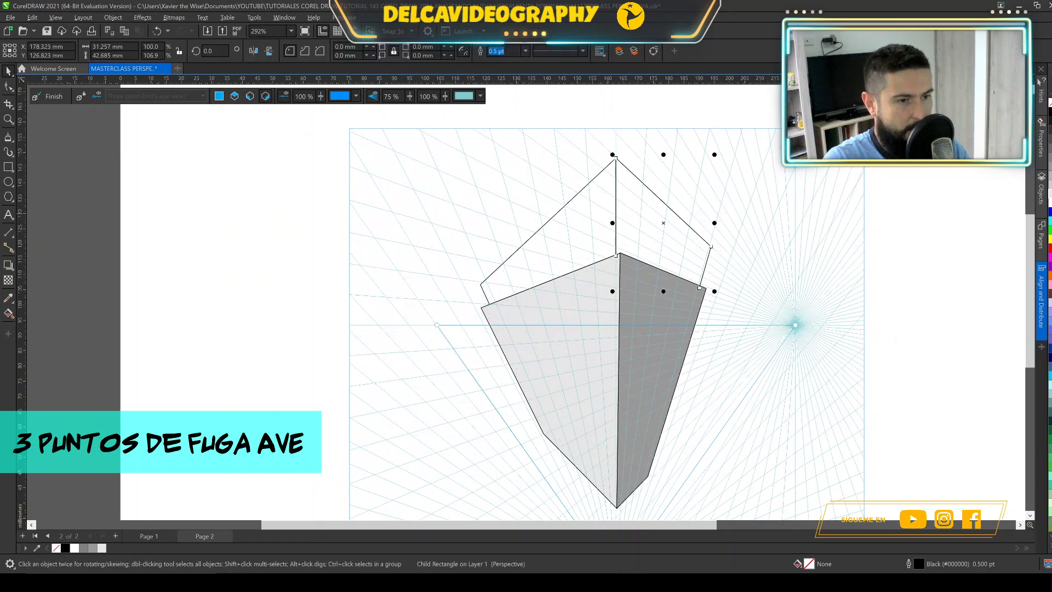
left_click(1050, 176)
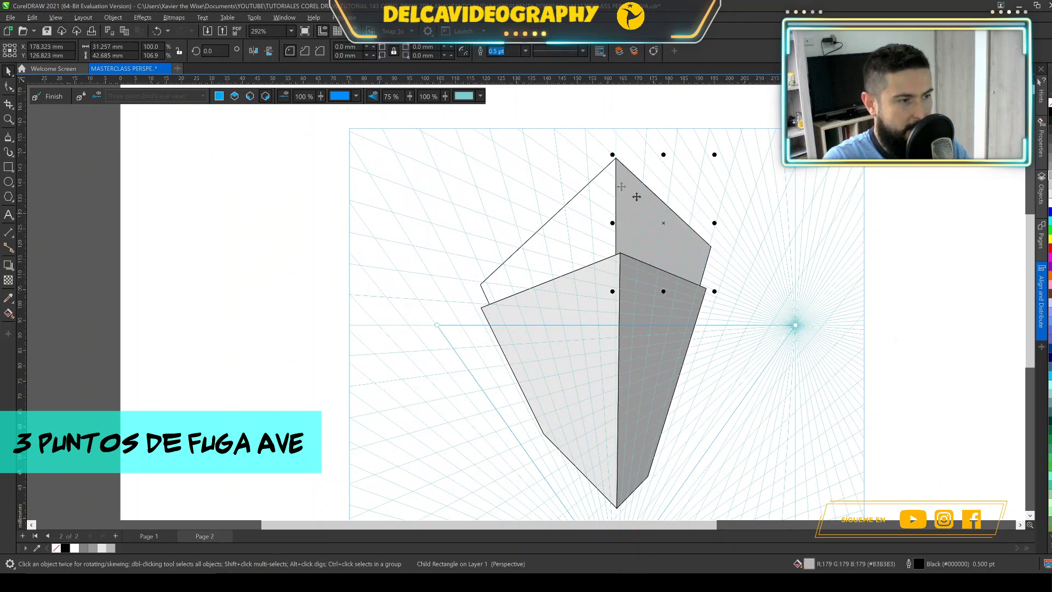
left_click(593, 177)
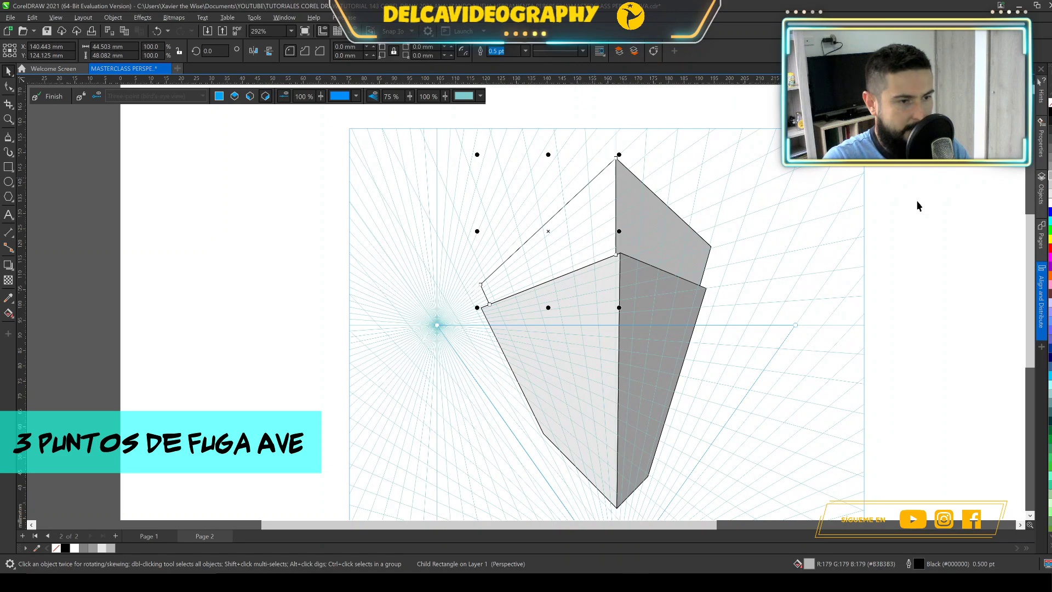
left_click(1050, 186)
scroll(547, 250, "down", 2)
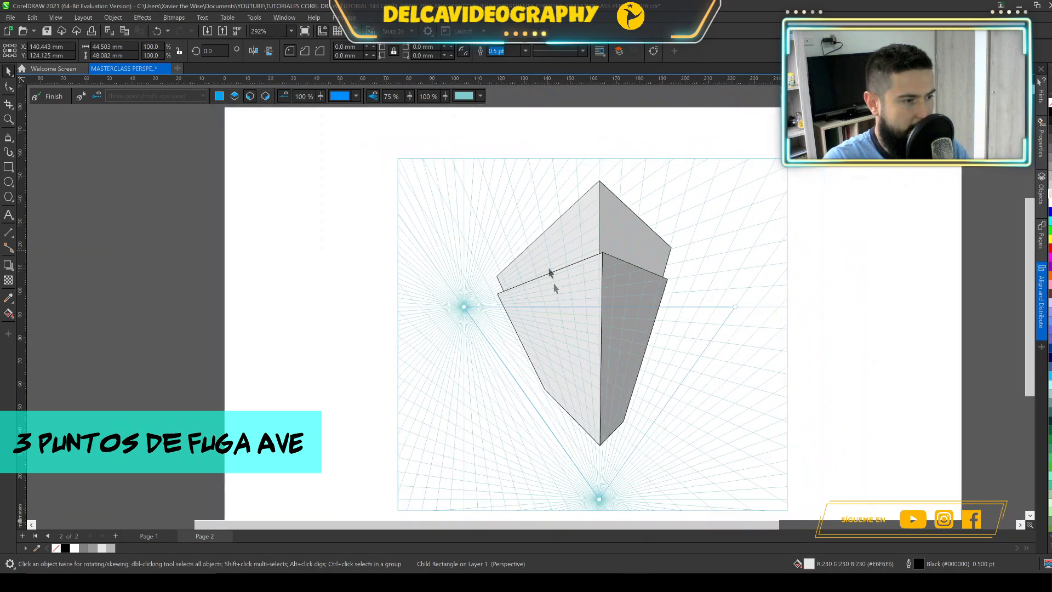
key("Escape")
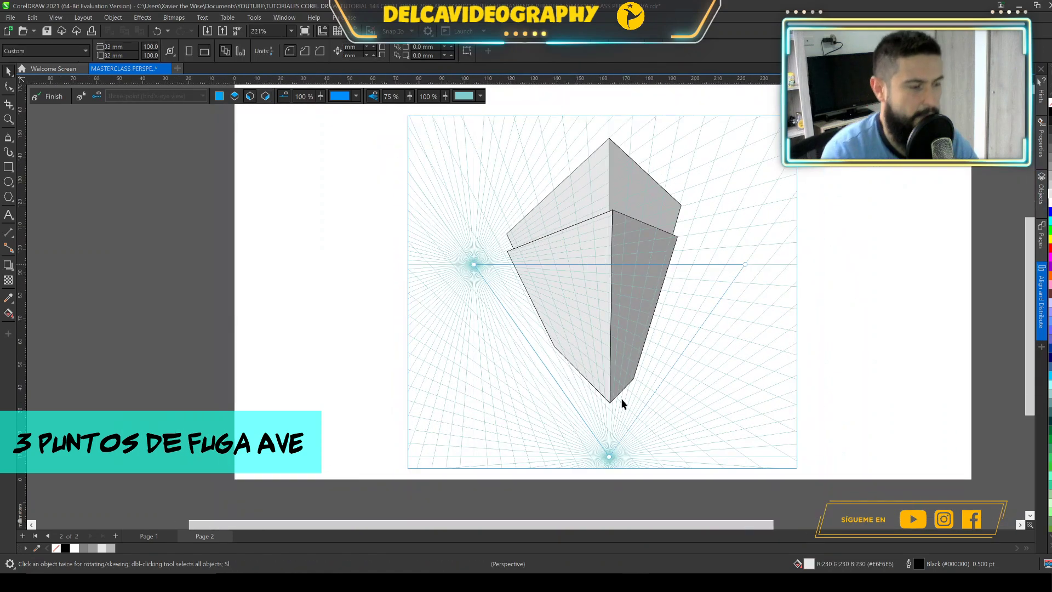
Step: Activate the horizontal plane and draw a narrow sidewalk rectangle from the building's lowest corner along the base of the dark face
scroll(622, 422, "up", 5)
left_click_drag(620, 416, 577, 274)
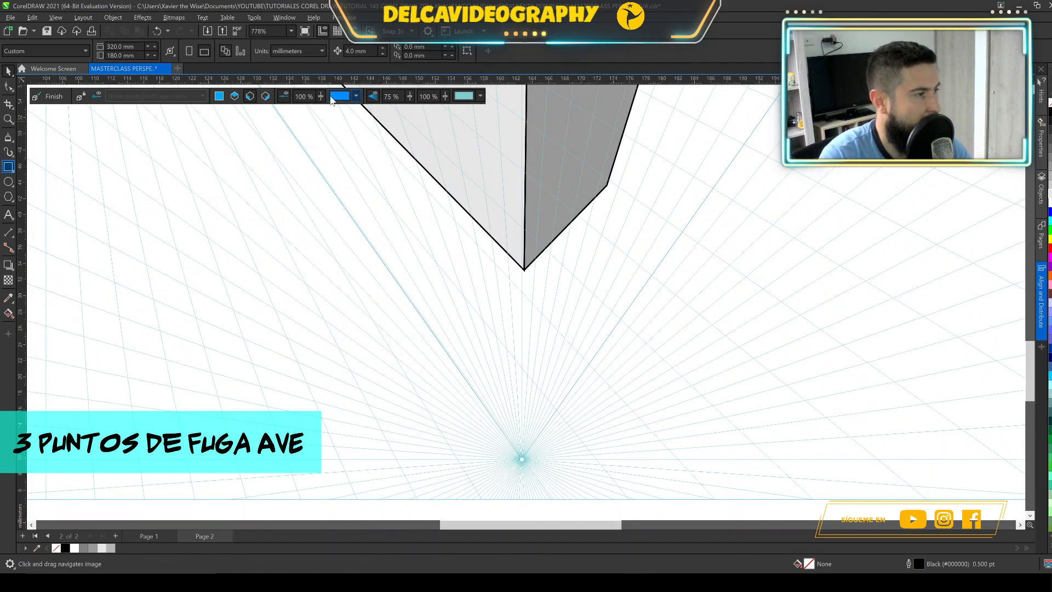
left_click(234, 97)
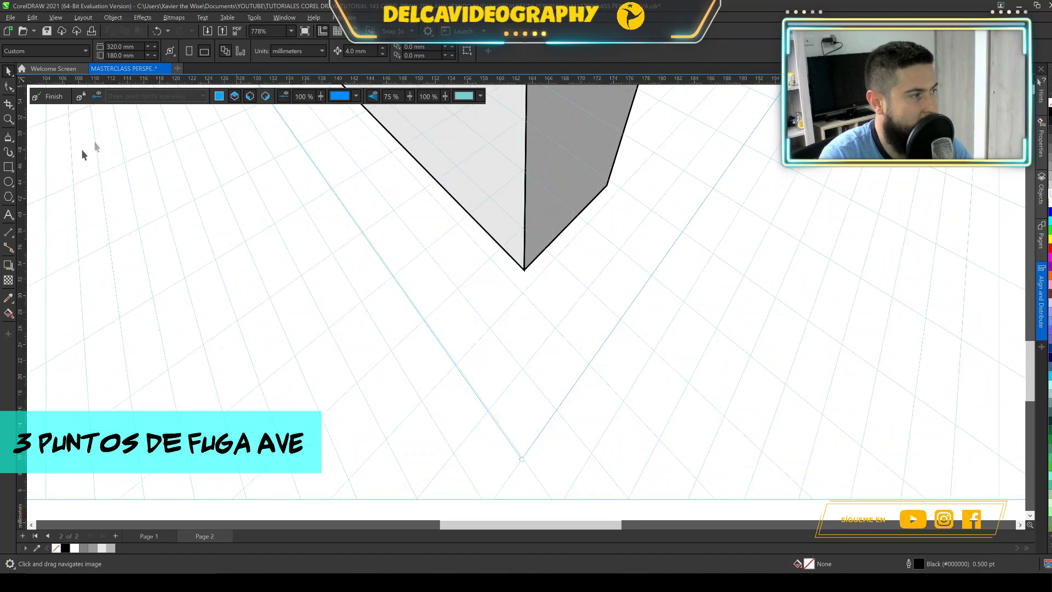
mouse_move(528, 274)
left_mouse_down()
mouse_move(617, 223)
mouse_move(714, 119)
left_mouse_up()
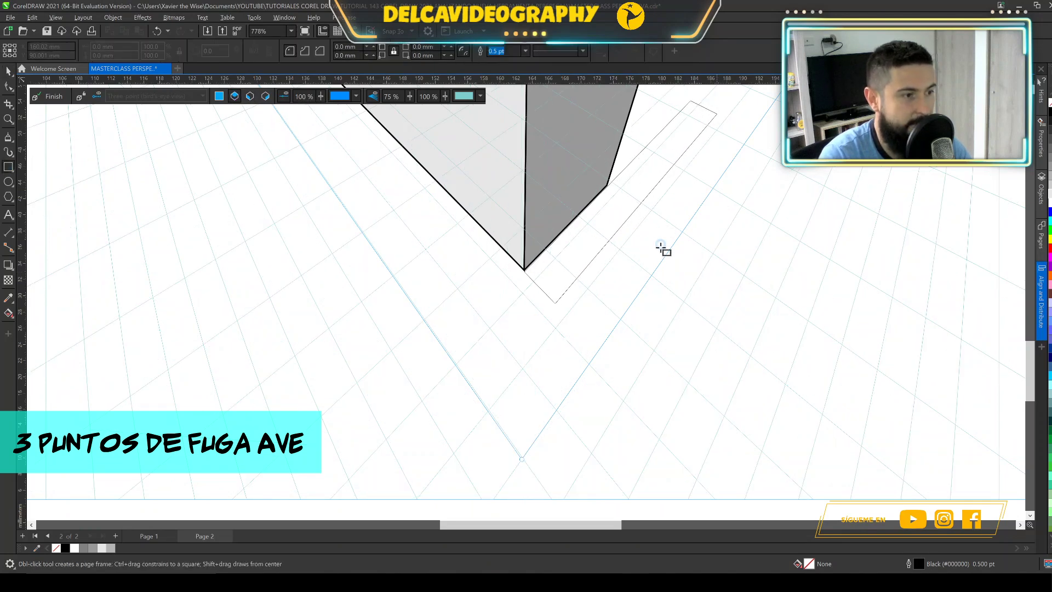
Step: Draw a road rectangle about 42 by 57 mm beside the sidewalk and a thin centre stripe about 29 by 44 mm inside it
scroll(660, 249, "down", 3)
left_click_drag(602, 282, 782, 109)
left_click_drag(640, 307, 775, 107)
Step: Activate the orthographic plane, draw a thin bar about 18 by 1.3 mm below the page, and give it grey fill #999999 without outline
scroll(665, 301, "up", 1)
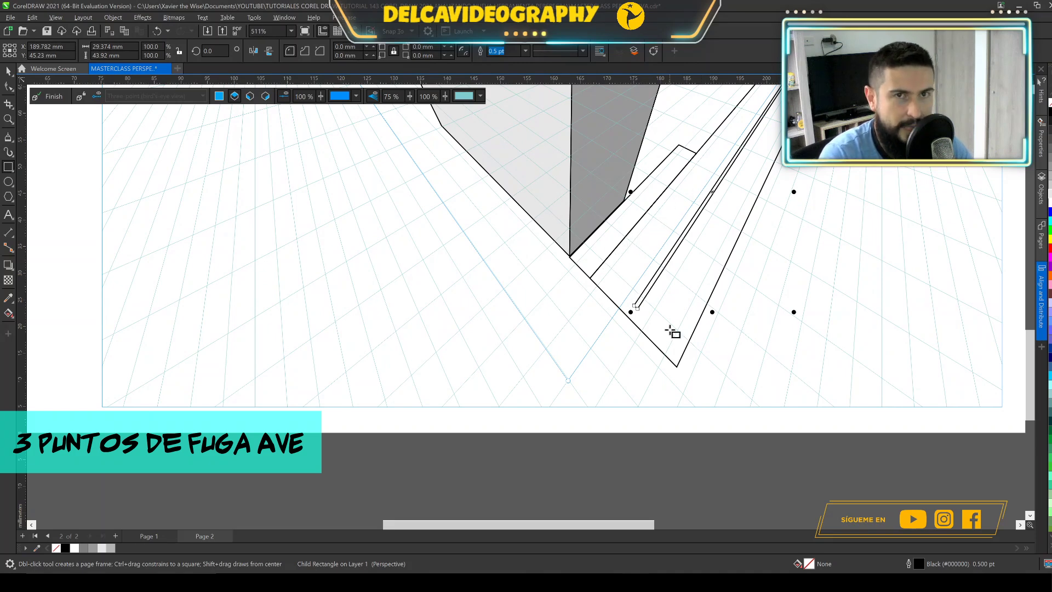
left_click_drag(572, 320, 639, 298)
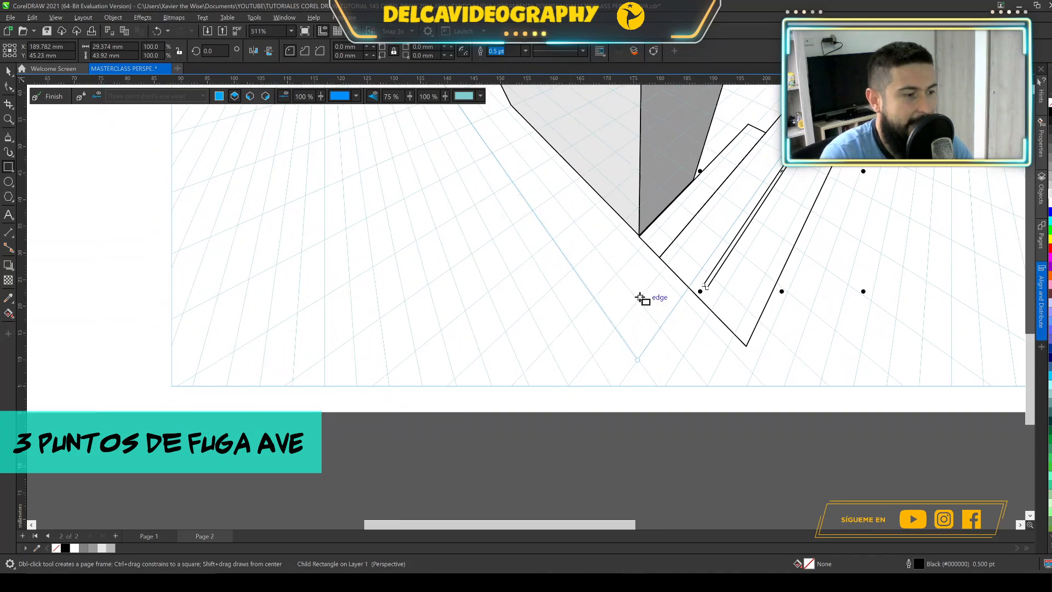
left_click(219, 96)
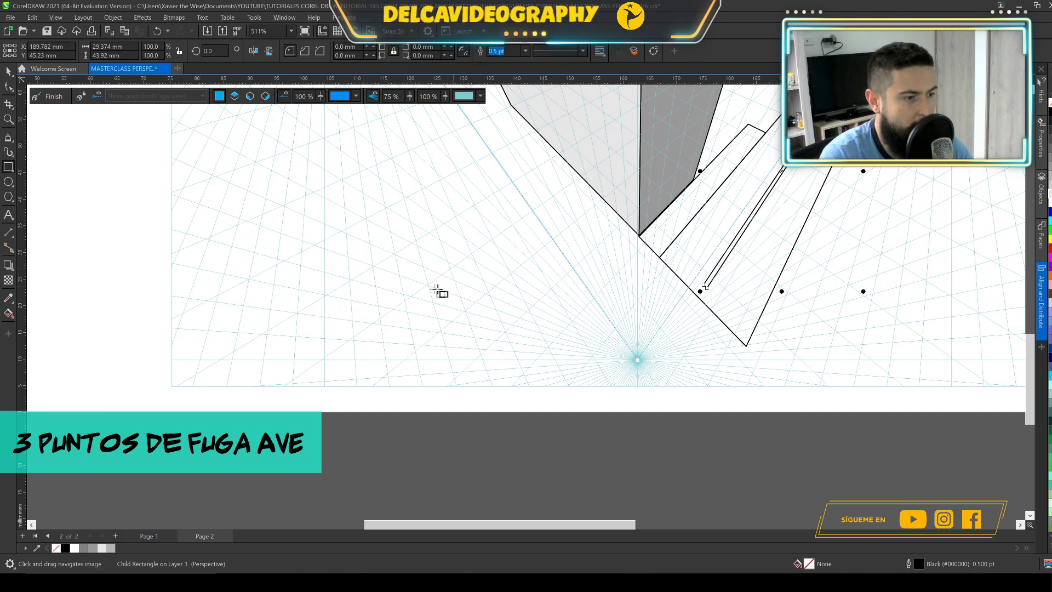
left_click_drag(391, 272, 506, 335)
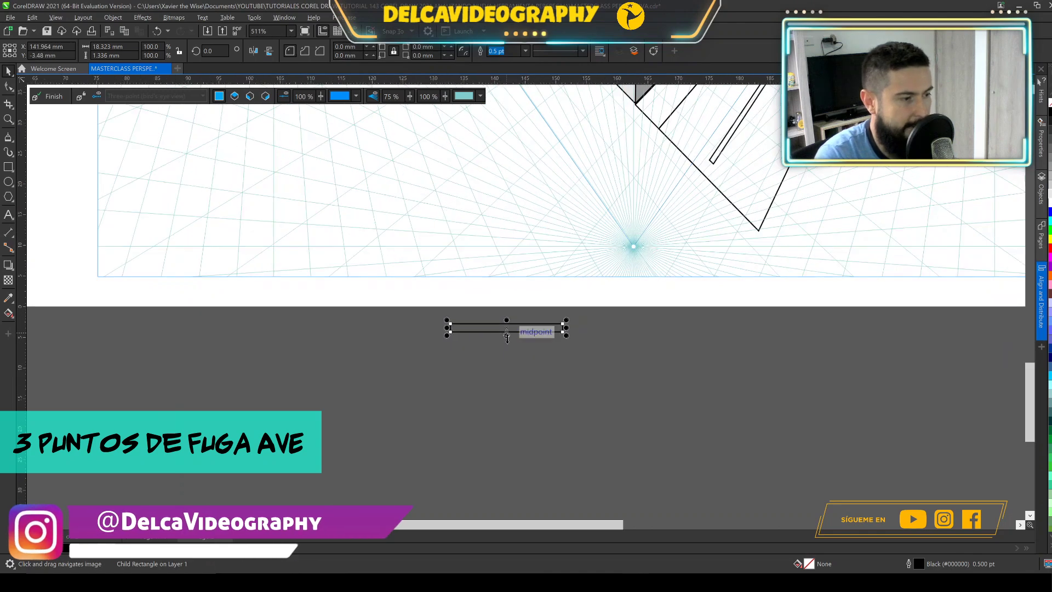
scroll(507, 335, "up", 1)
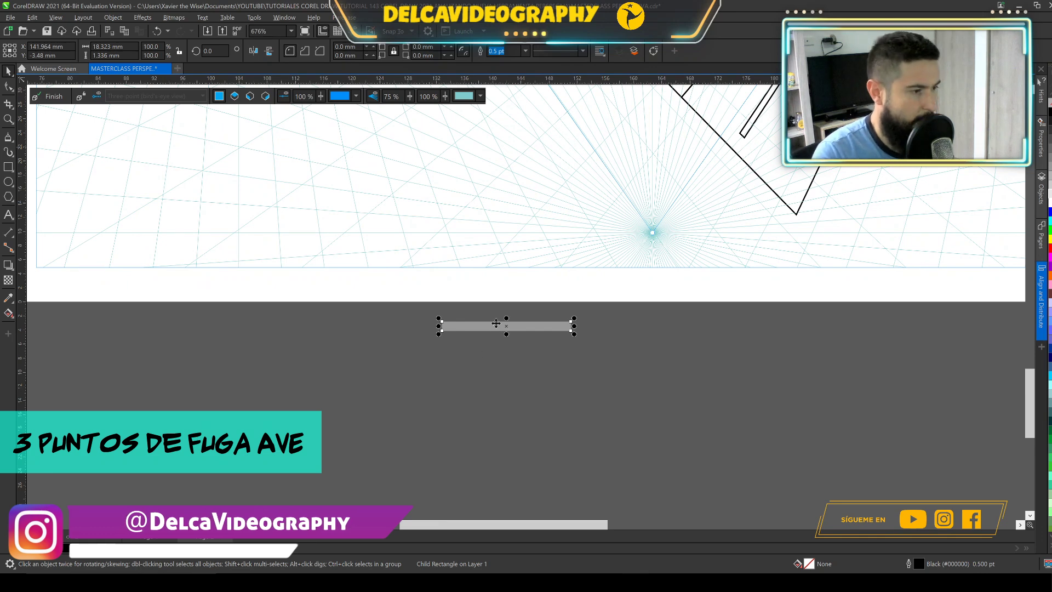
Step: Duplicate the grey bar just below itself and repeat the duplication until ten evenly spaced bars are stacked
left_click_drag(495, 323, 494, 340)
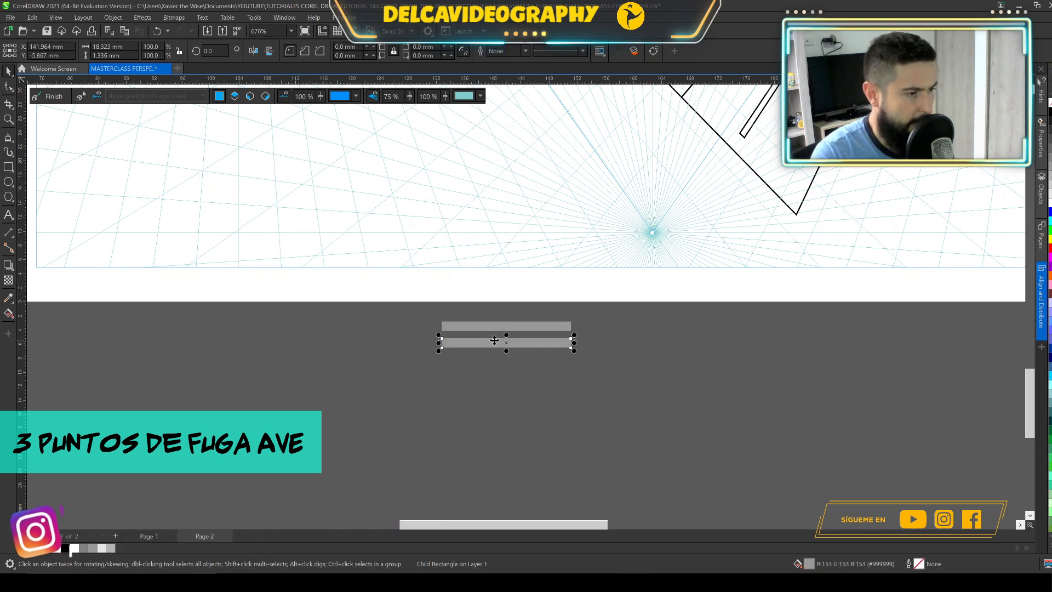
key("ctrl+r")
key("ctrl+r")
key("ctrl+r")
key("ctrl+r")
key("ctrl+r")
key("ctrl+r")
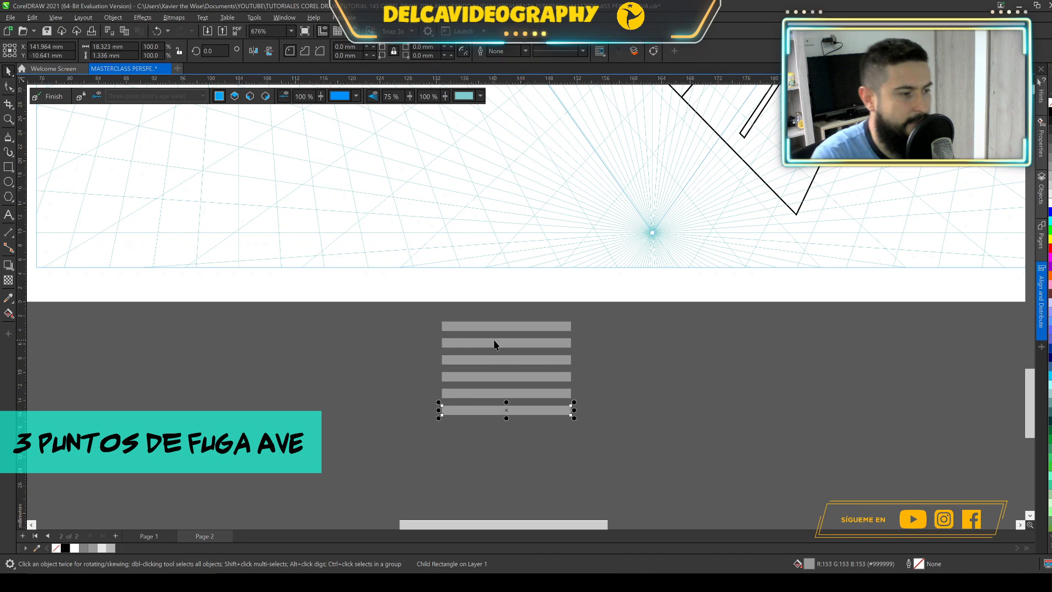
key("ctrl+r")
key("ctrl+r")
Step: Combine the ten grey bars into one curve and move it to the lower corner of the road
left_click_drag(593, 498, 431, 322)
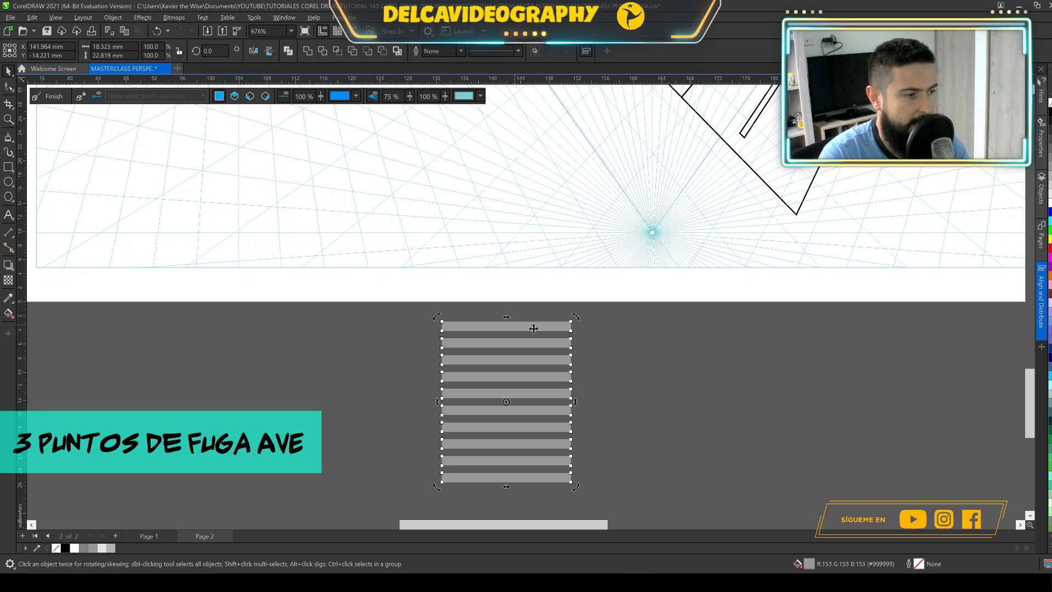
left_click_drag(537, 328, 764, 207)
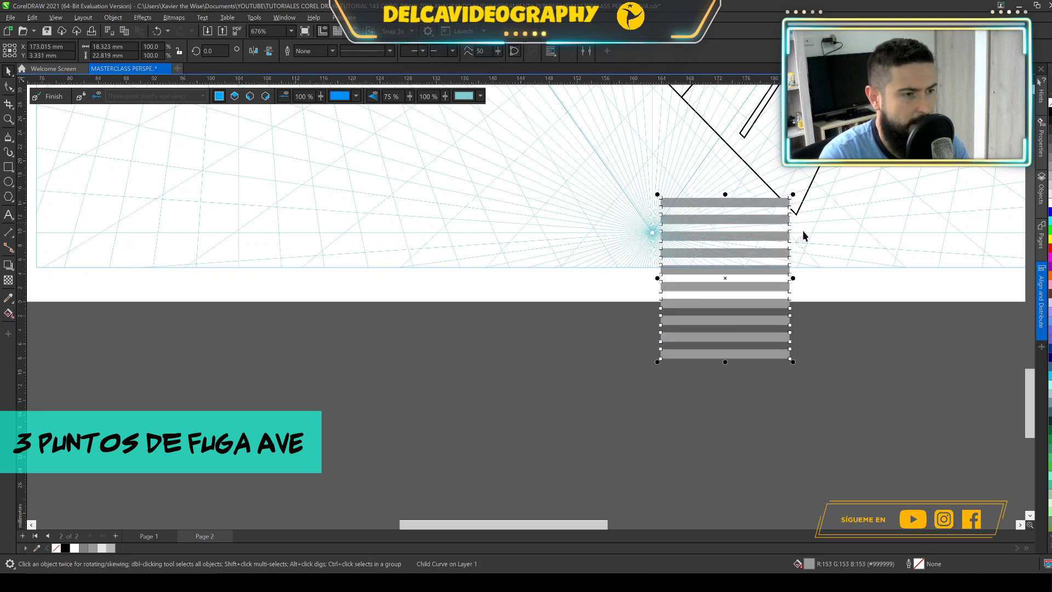
Step: Fill the road rectangle with medium grey, after trying the darker #4D4D4D
scroll(801, 235, "up", 3)
scroll(801, 235, "right", 2)
left_click(740, 303)
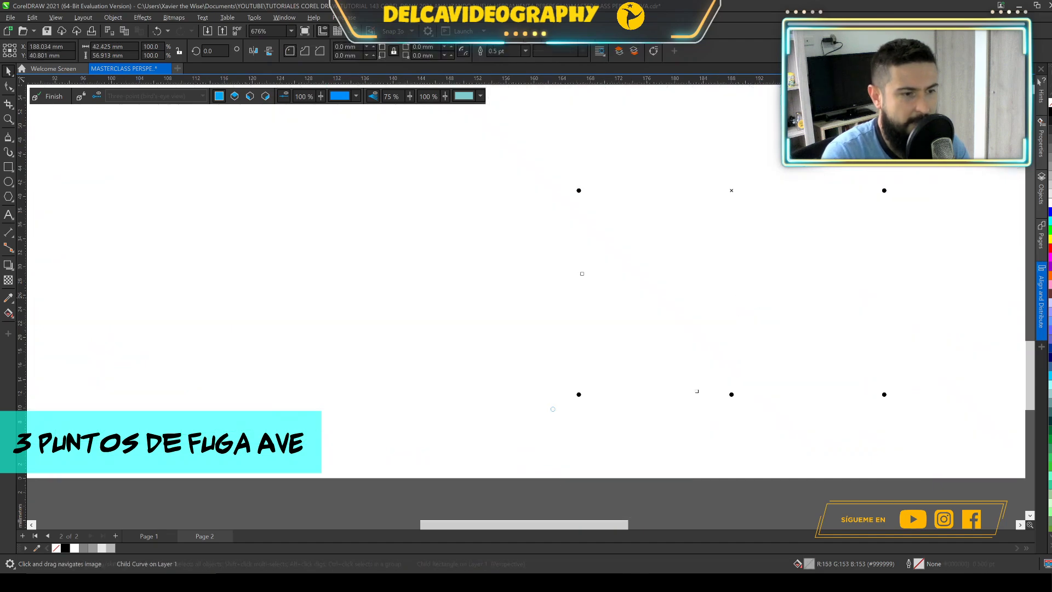
left_click(1049, 155)
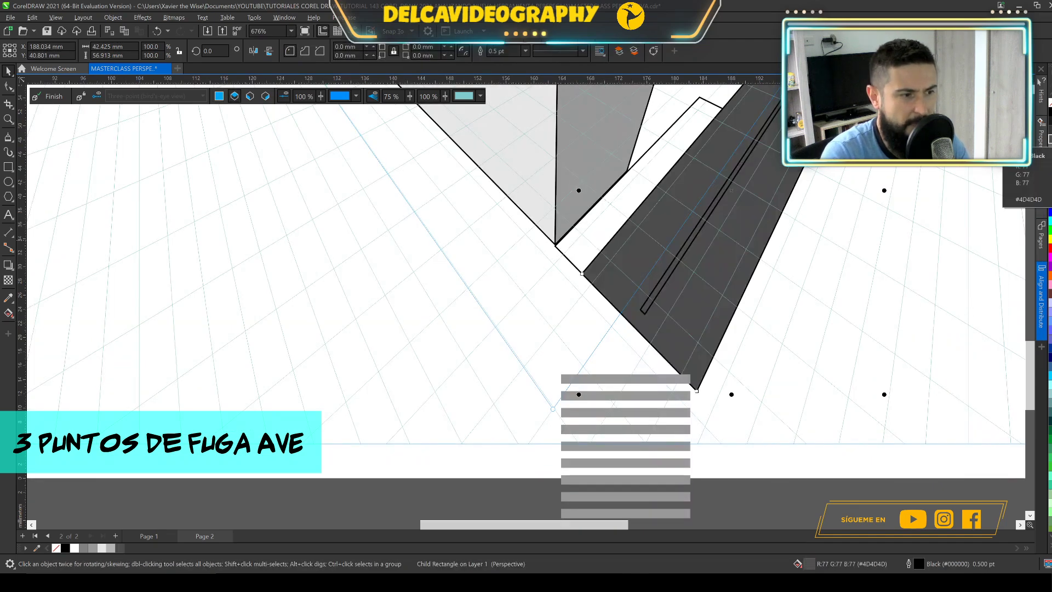
left_click(1049, 162)
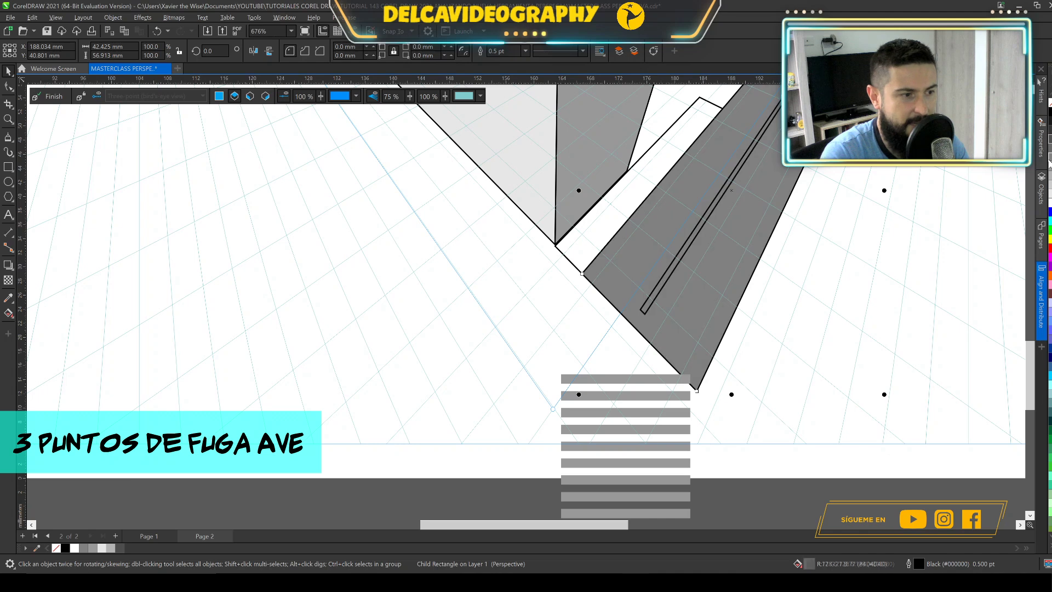
Step: Fill the road's thin centre stripe with yellow #FFFF00 and remove its outline
left_click(669, 279)
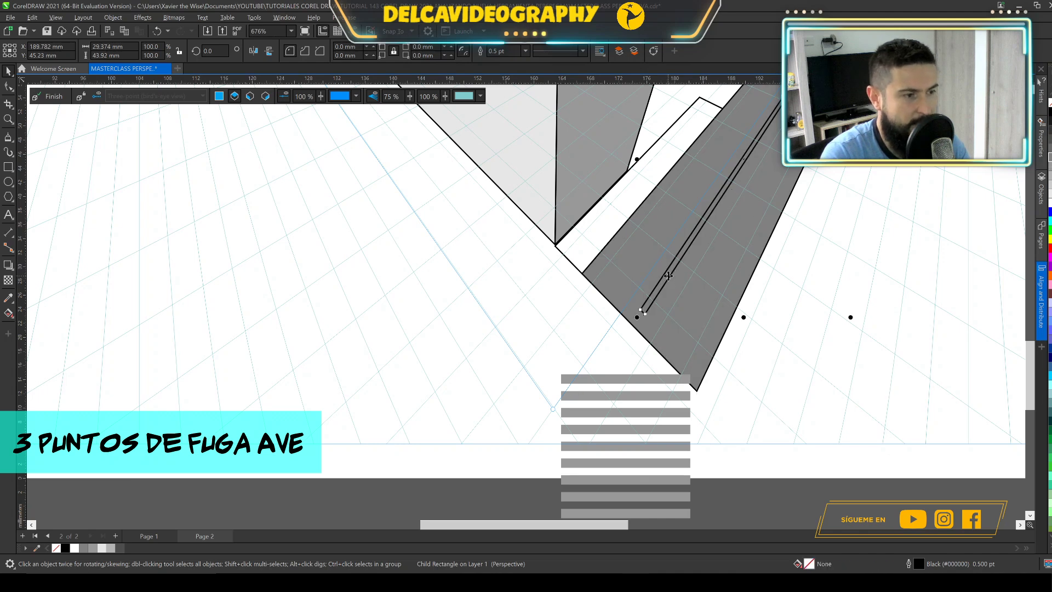
left_click(1050, 238)
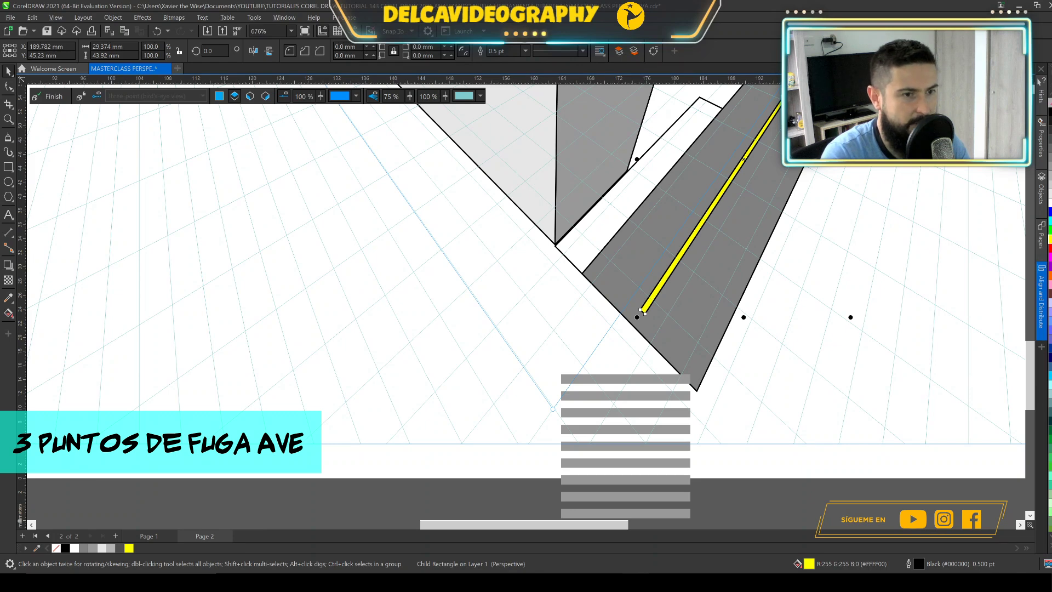
right_click(1049, 204)
Step: Fill the combined crosswalk bars with white and move them onto the lower end of the grey road
left_click(641, 414)
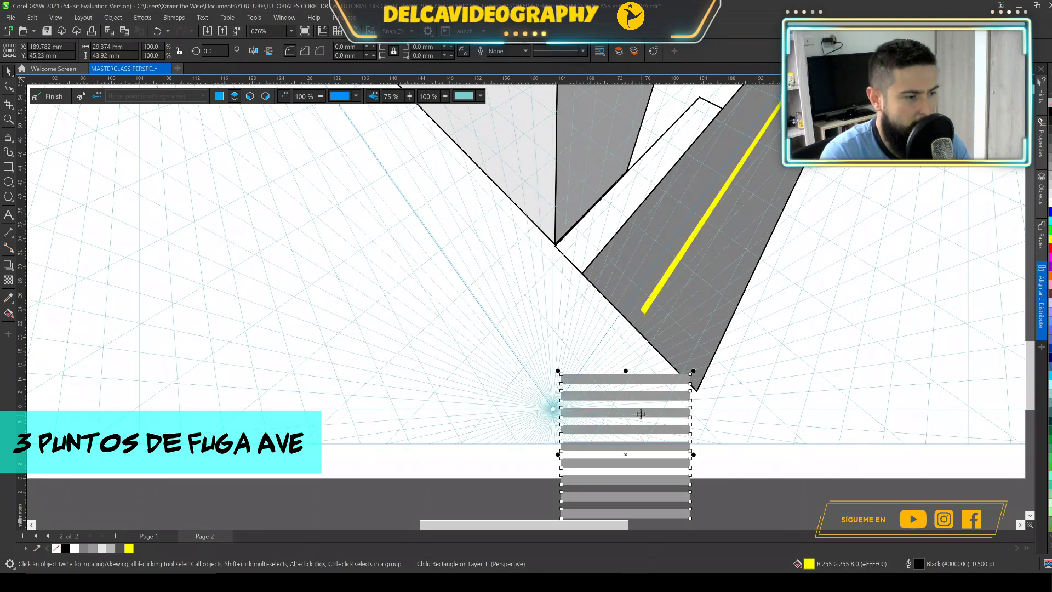
key("ctrl+q")
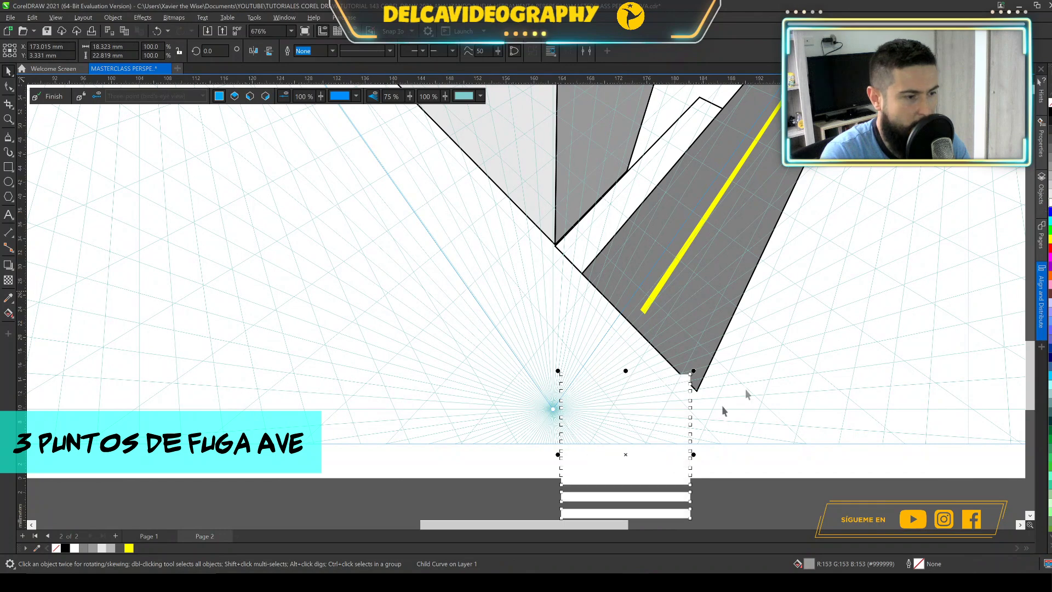
left_click_drag(664, 408, 680, 282)
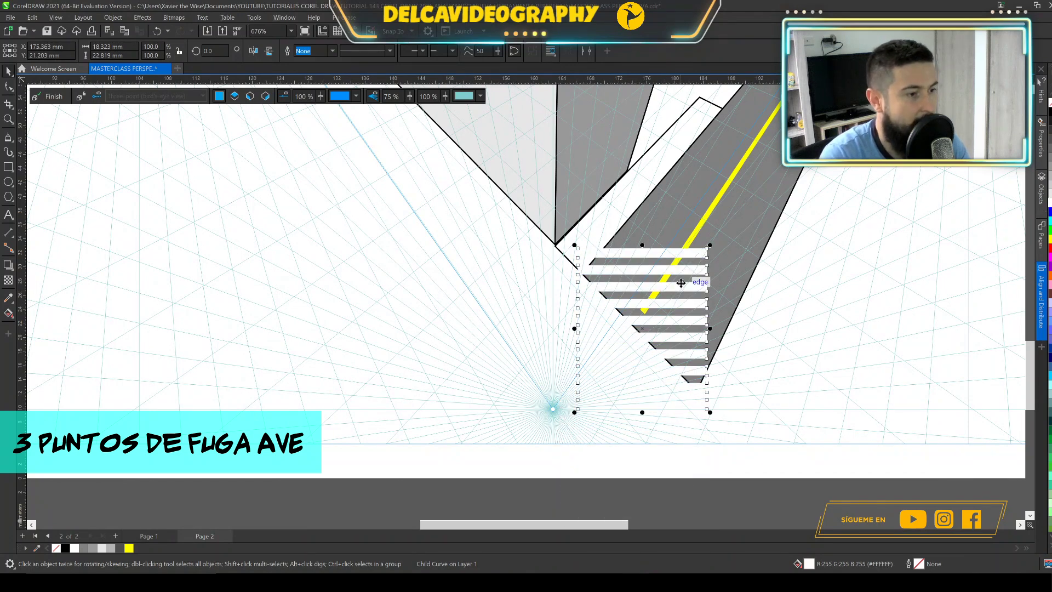
Step: Move the white crosswalk curve to the top plane and position it across the lower end of the road
right_click(681, 283)
mouse_move(707, 290)
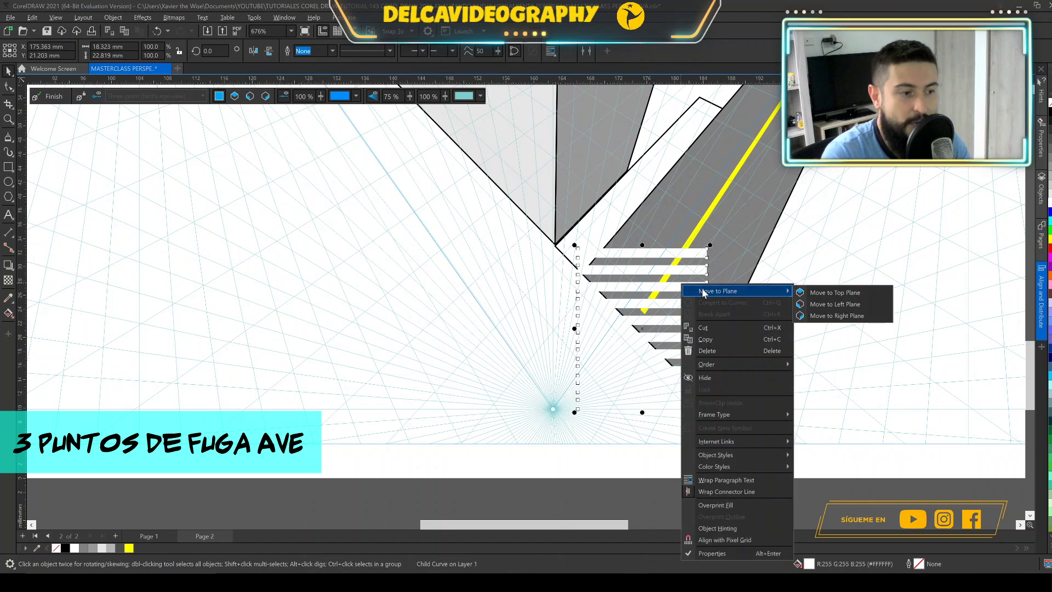
left_click(818, 293)
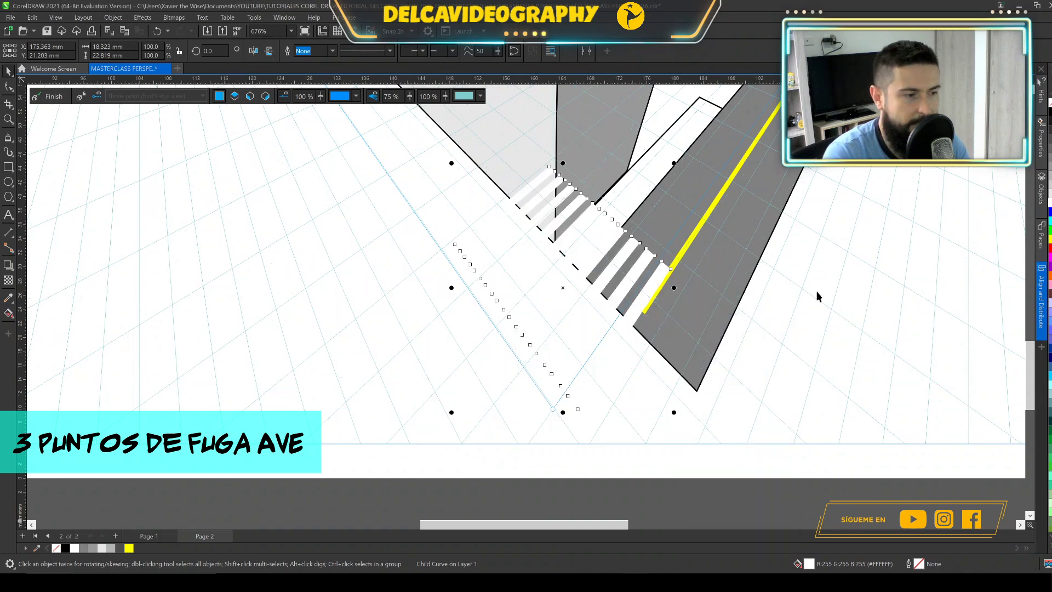
left_click_drag(599, 247, 748, 281)
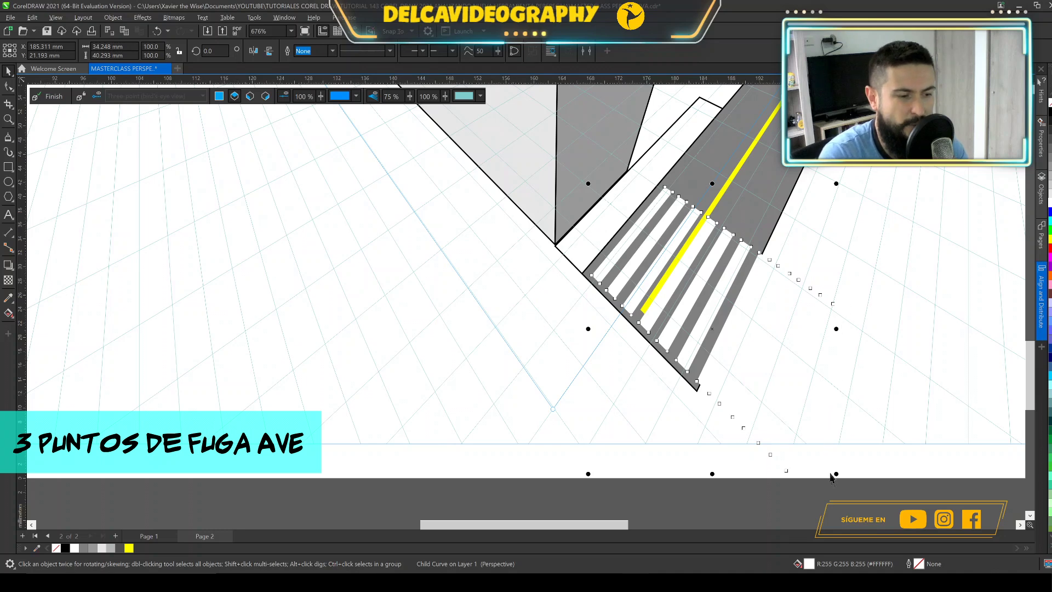
Step: Scale the crosswalk down to about 19 by 21 mm so its bars span the road's width at the lower end
left_click_drag(835, 475, 739, 382)
scroll(712, 381, "up", 2)
left_click_drag(739, 265, 737, 312)
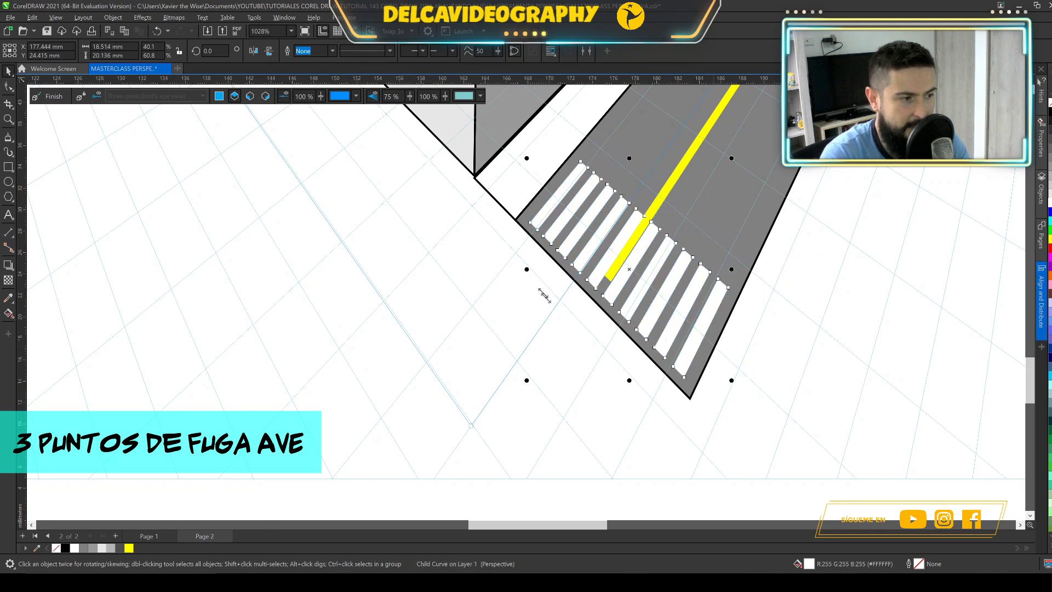
mouse_move(526, 269)
left_mouse_down()
mouse_move(498, 270)
mouse_move(516, 267)
left_mouse_up()
left_click_drag(628, 157, 610, 173)
scroll(662, 338, "down", 3)
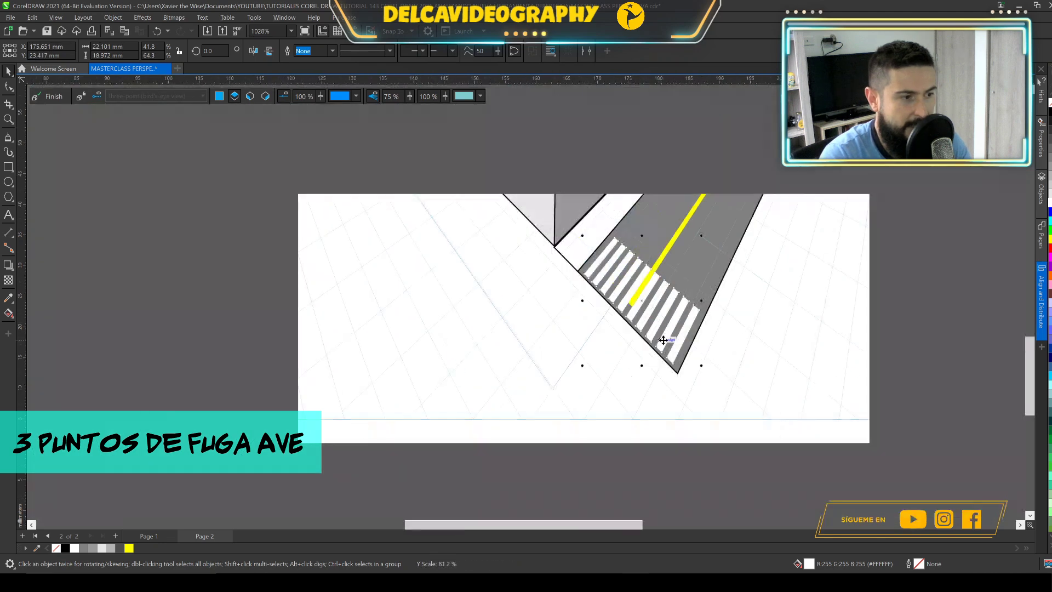
Step: Shorten the yellow centre stripe so that it ends just before the crosswalk
left_click(660, 280, "ctrl")
scroll(660, 279, "up", 2)
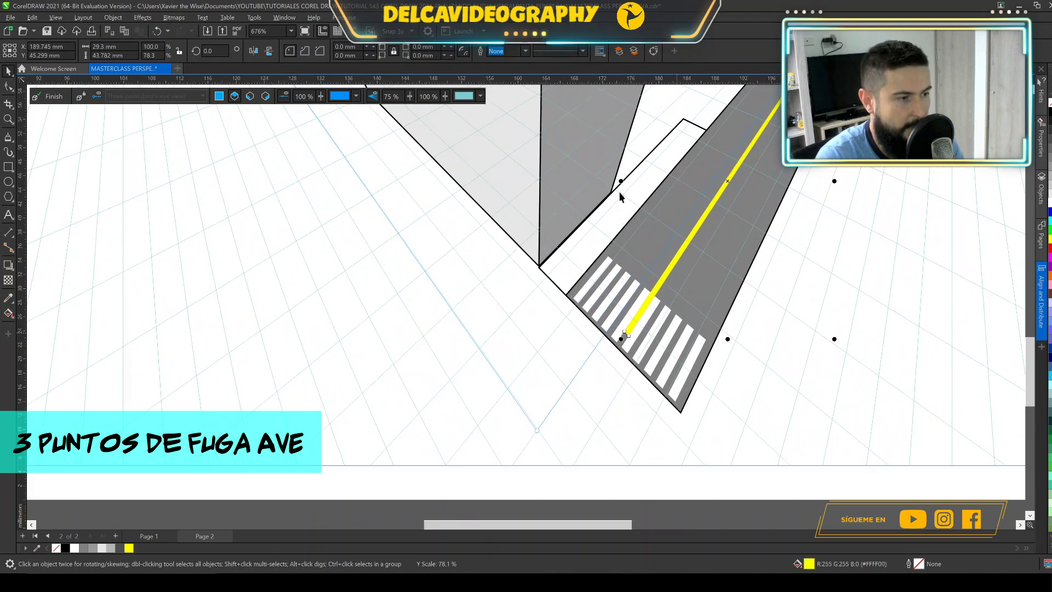
left_click_drag(655, 172, 655, 172)
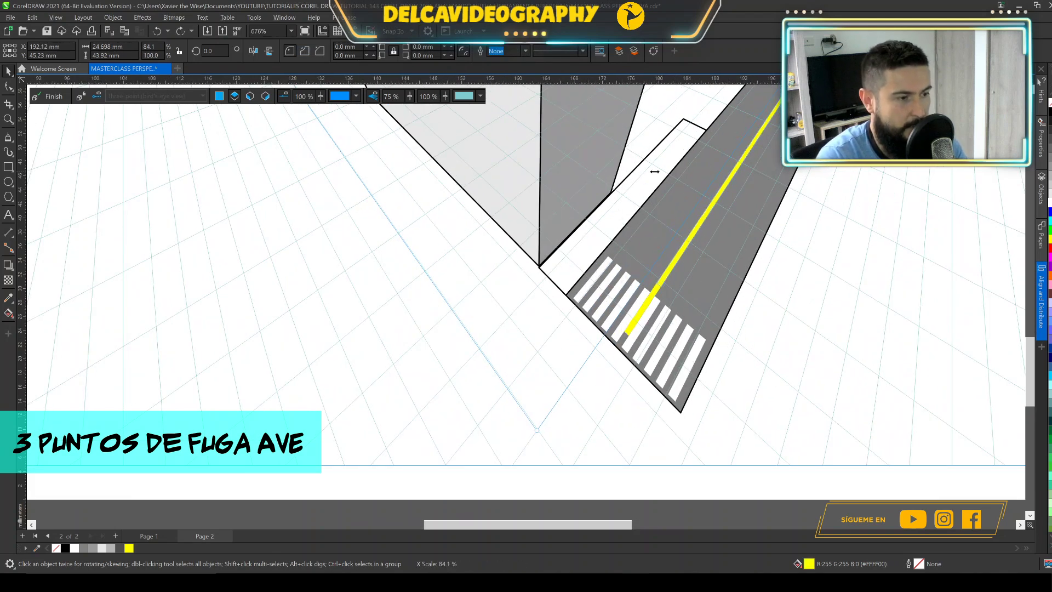
left_click_drag(637, 225, 636, 225)
scroll(630, 284, "down", 2)
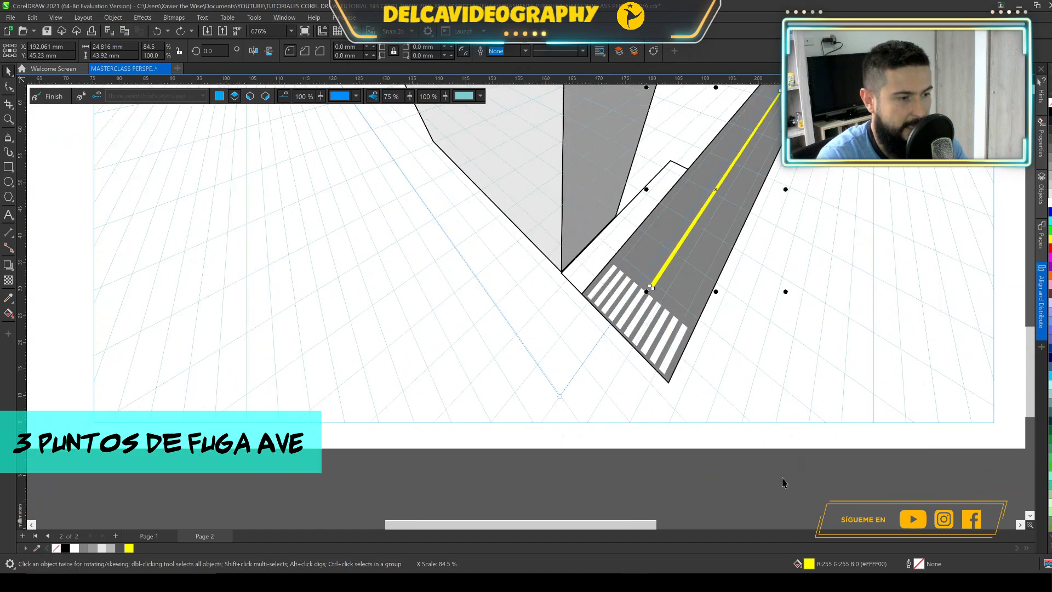
Step: Remove the outline of the grey road
left_click(715, 239)
right_click(1050, 103)
key("Escape")
scroll(605, 278, "down", 4)
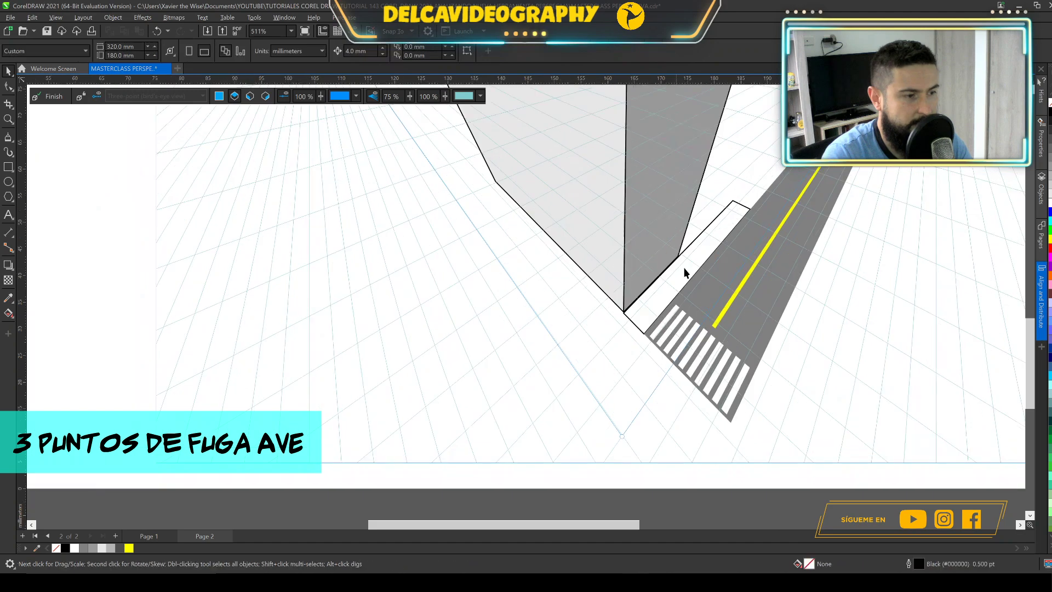
Step: Delete the nodes of the crosswalk's outermost bar at the road's outer edge, keeping nine bars
scroll(657, 309, "up", 2)
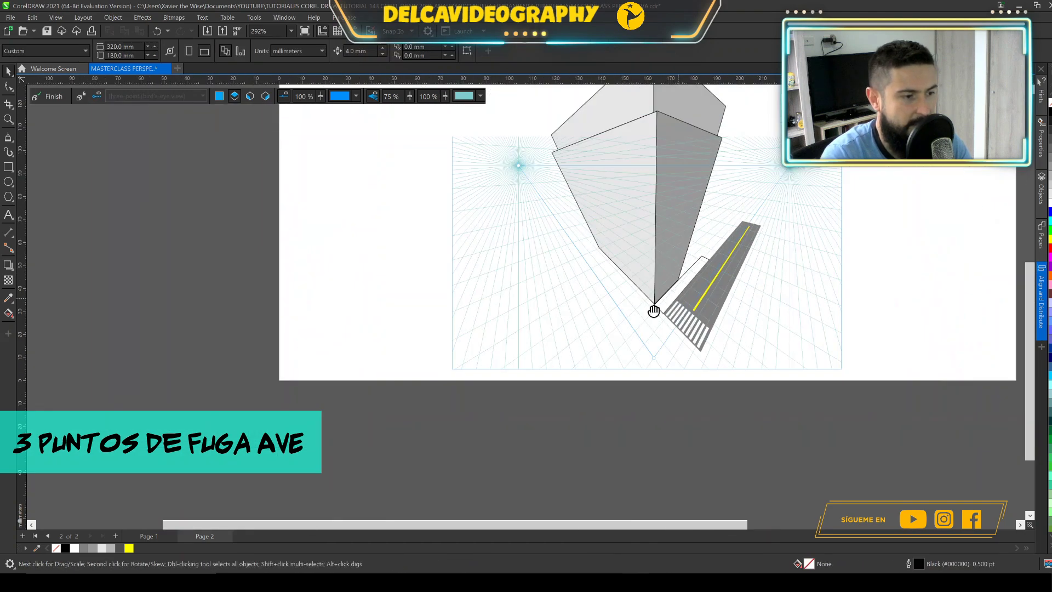
scroll(643, 322, "up", 2)
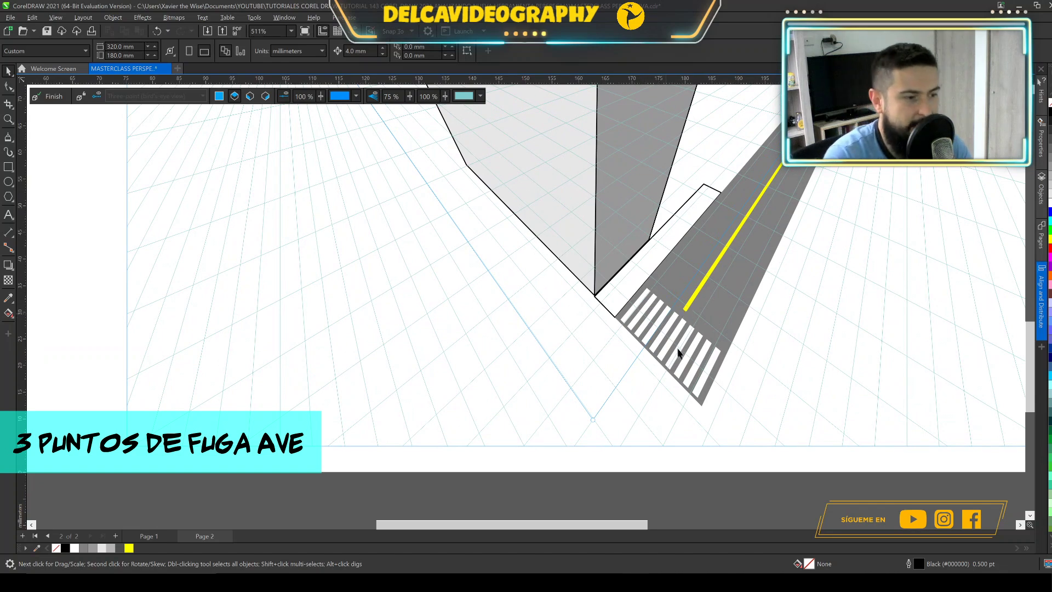
left_click_drag(678, 350, 640, 315)
left_click(675, 327)
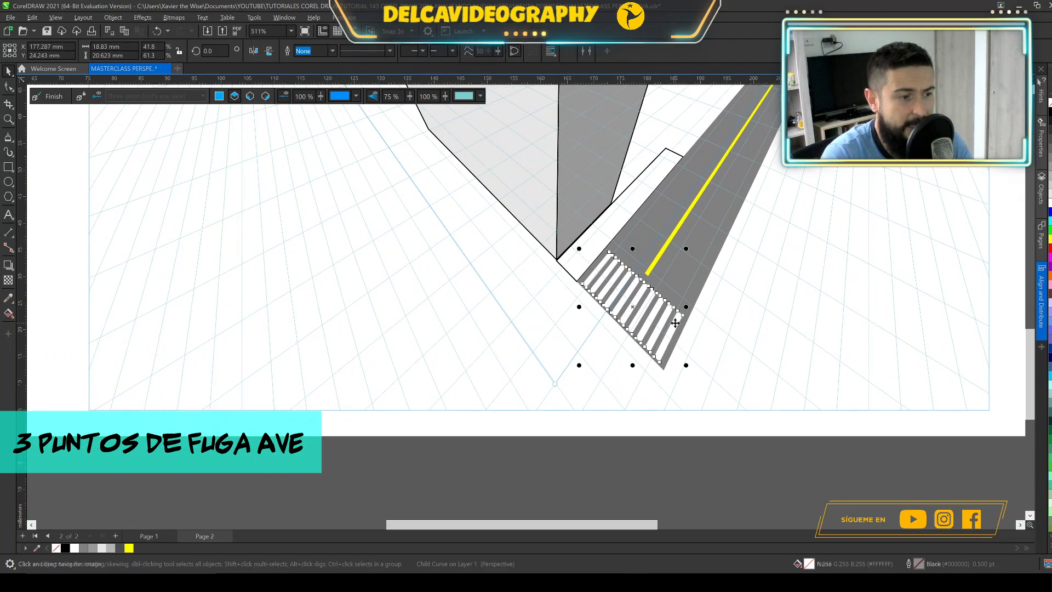
double_click(677, 329)
scroll(667, 351, "up", 1)
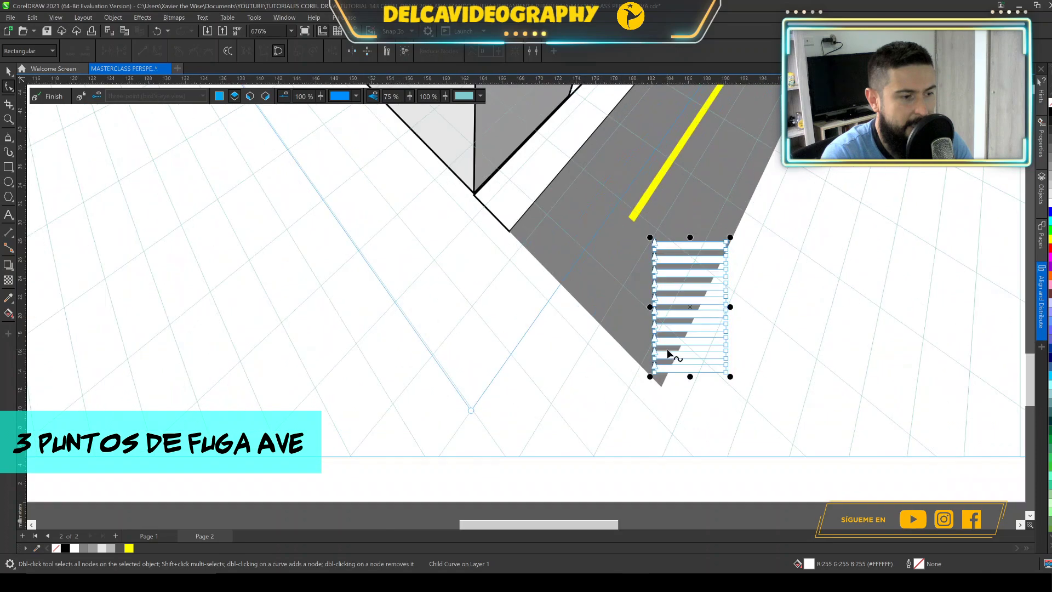
scroll(737, 385, "up", 1)
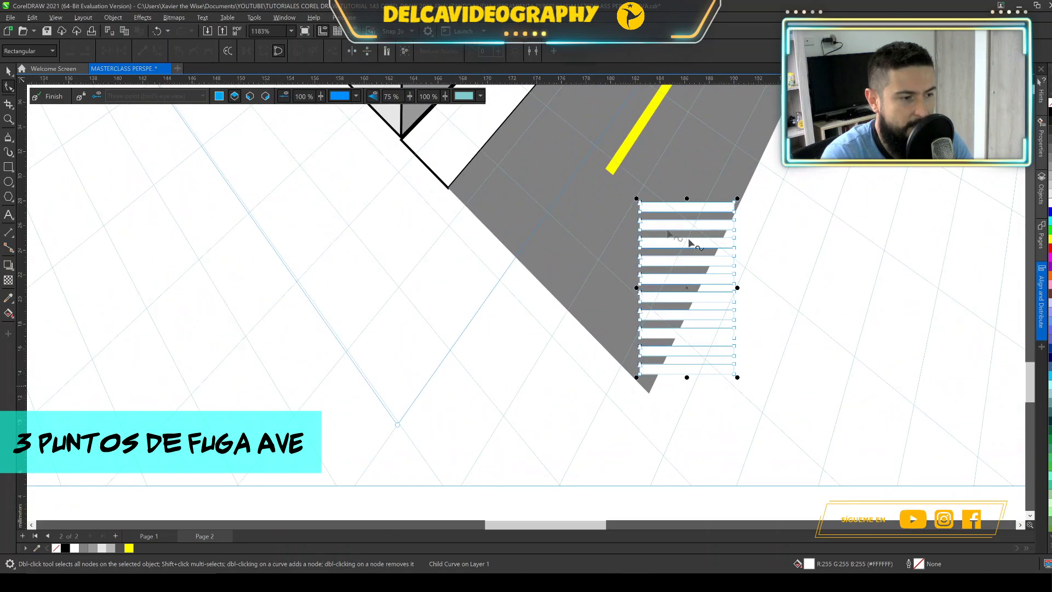
left_click_drag(757, 394, 660, 364)
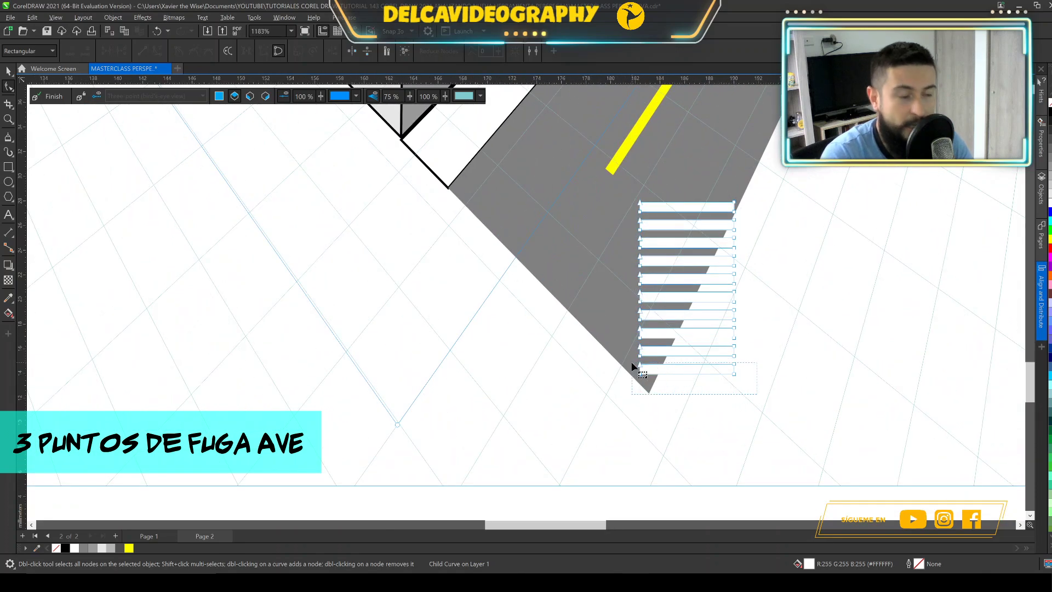
left_click_drag(631, 362, 631, 361)
key("Delete")
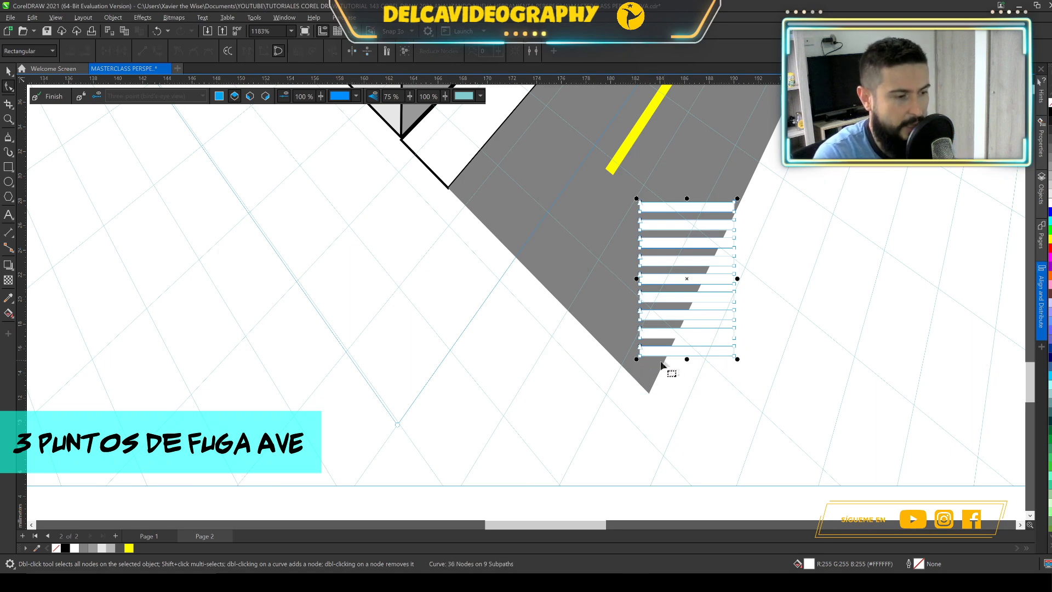
left_click(689, 379)
key("space")
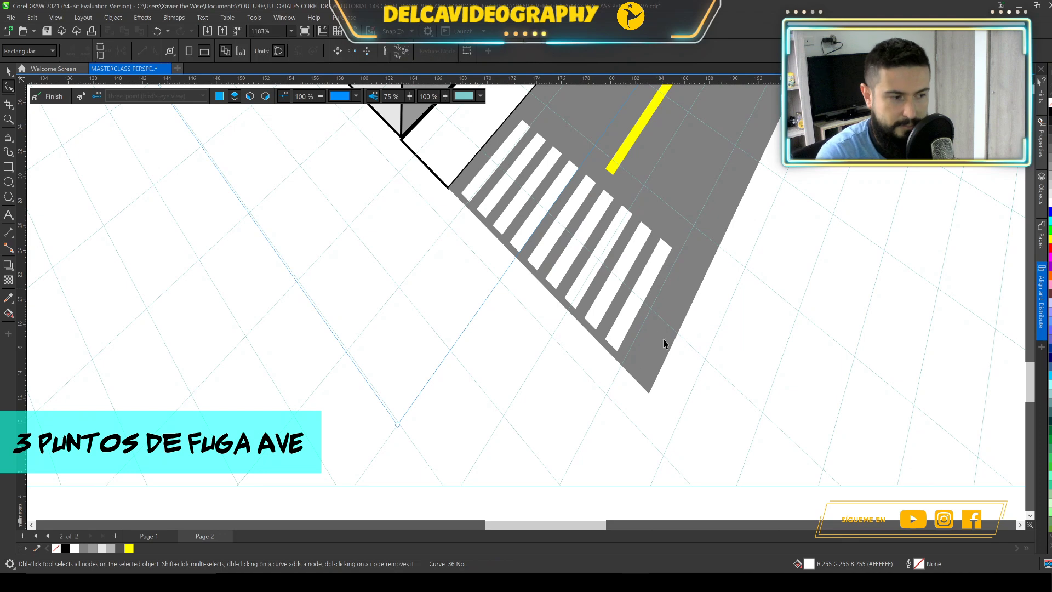
Step: Stretch the nine-bar crosswalk across the full width of the road, to about 19 by 21 mm
left_click_drag(673, 235, 697, 235)
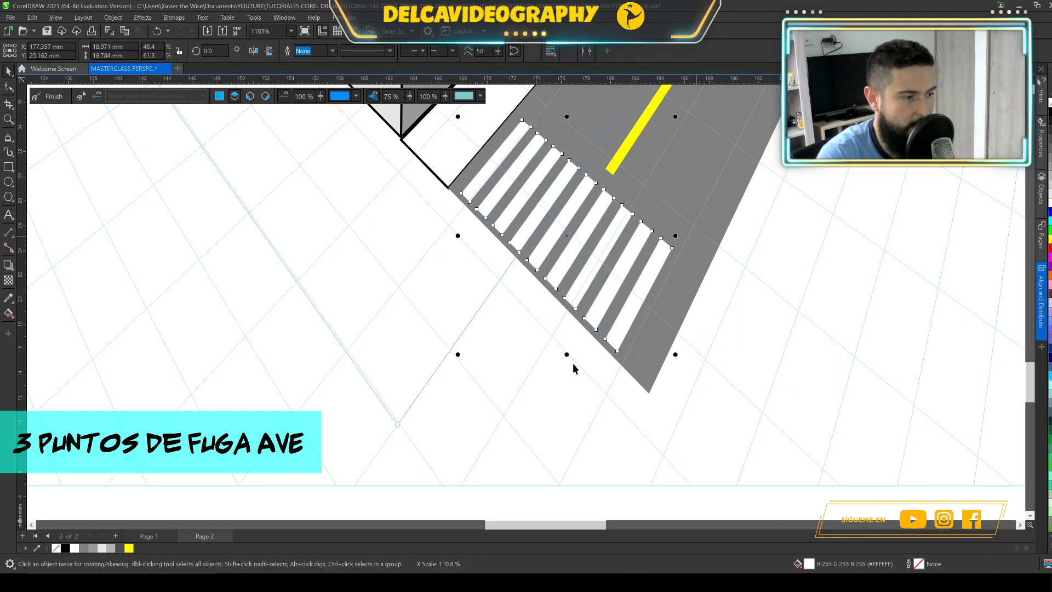
left_click_drag(567, 355, 566, 401)
scroll(566, 401, "down", 2)
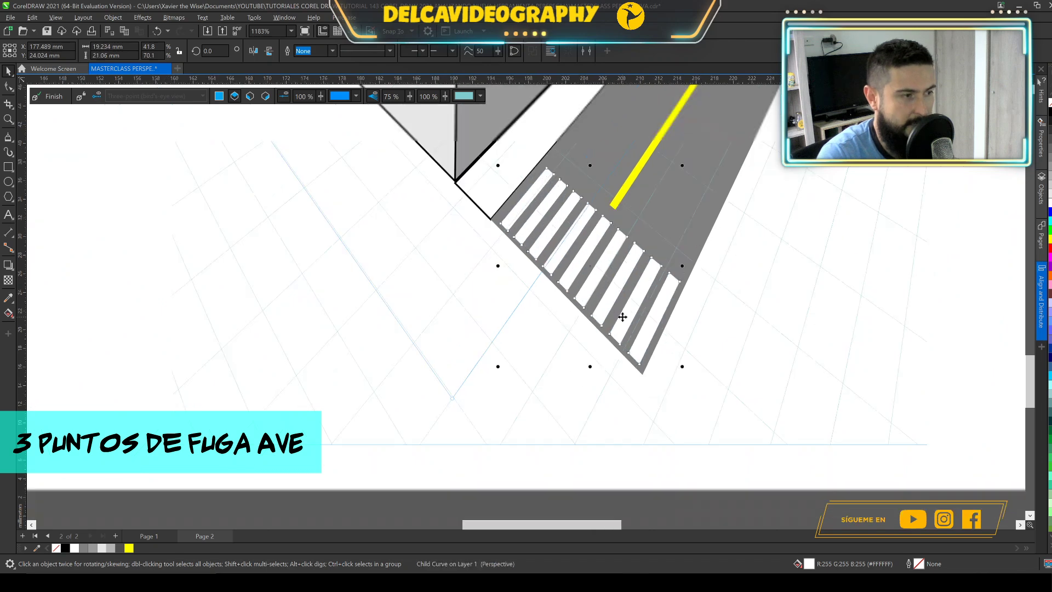
scroll(623, 317, "down", 2)
left_click(639, 363)
left_click_drag(639, 363, 695, 416)
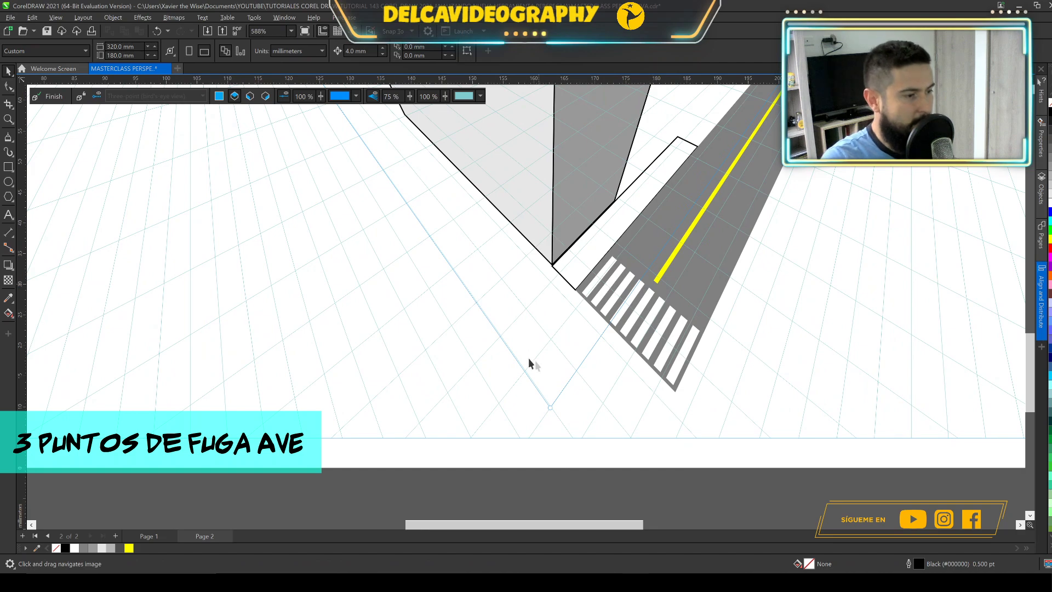
left_click_drag(643, 366, 665, 361)
scroll(665, 361, "down", 2)
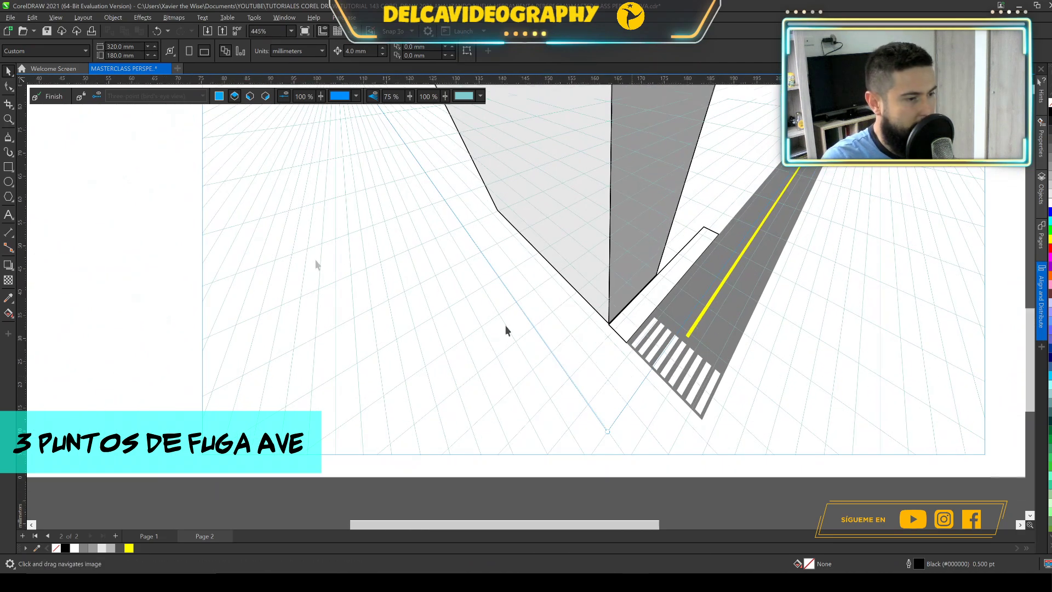
Step: Draw a second road rectangle along the building's light side, meeting the crosswalk end of the first road, about 57 by 71 mm overall
left_click(9, 167)
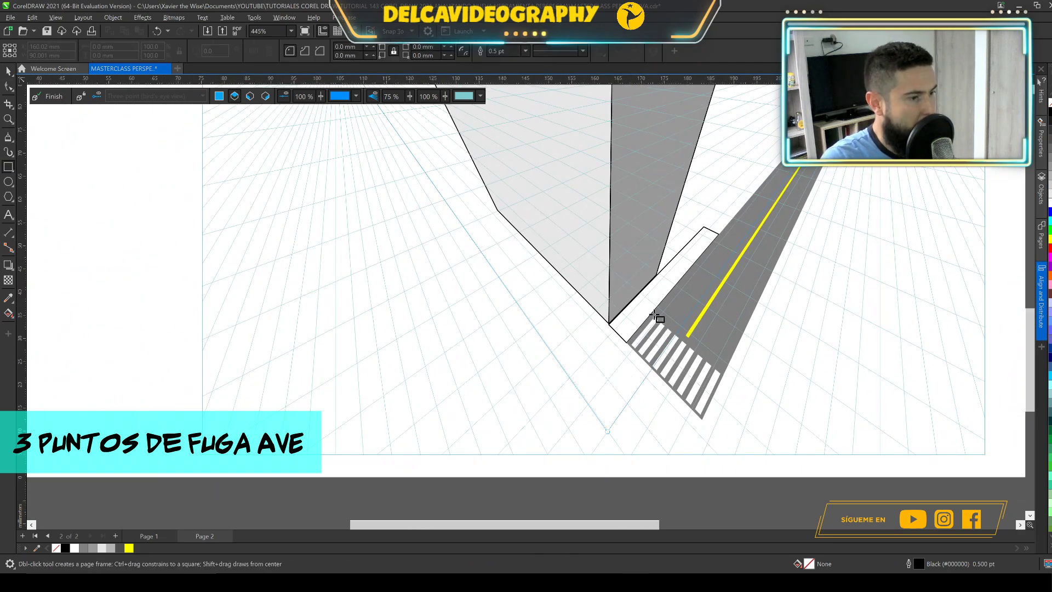
left_click_drag(702, 418, 483, 227)
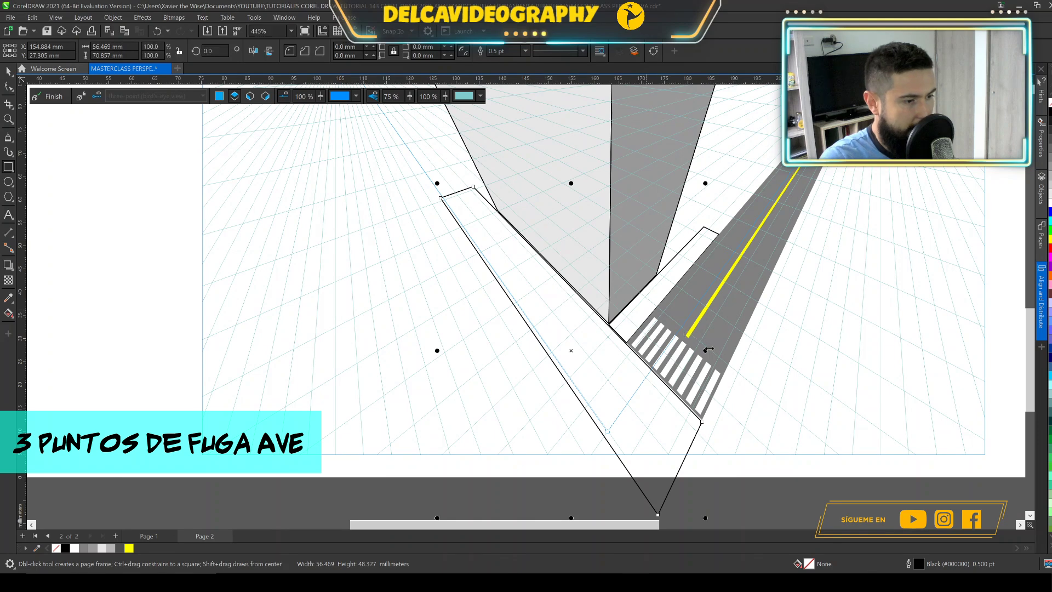
left_click_drag(710, 350, 714, 345)
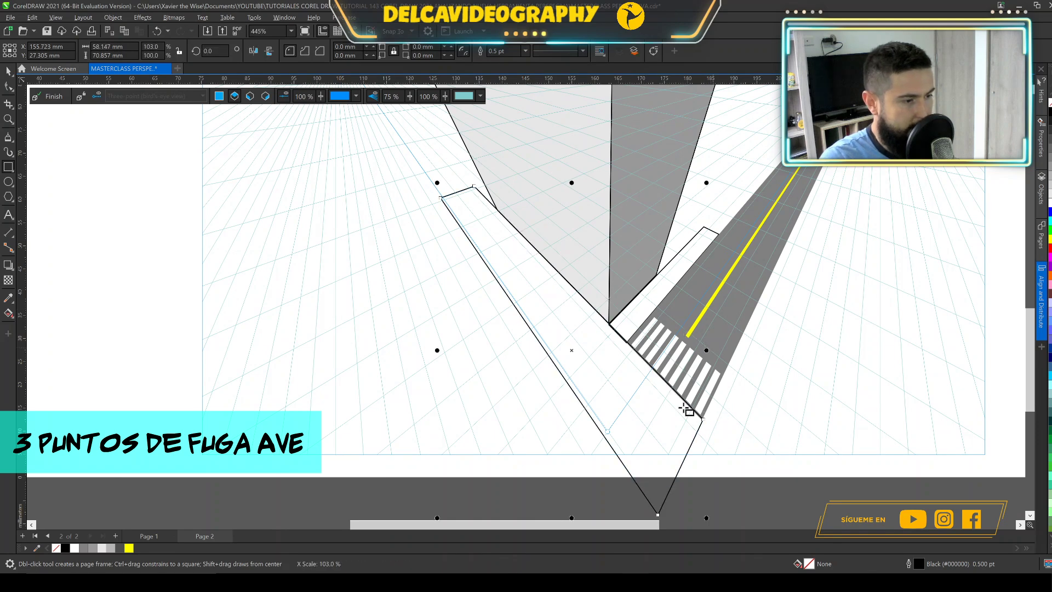
scroll(688, 405, "up", 1)
scroll(643, 350, "down", 1)
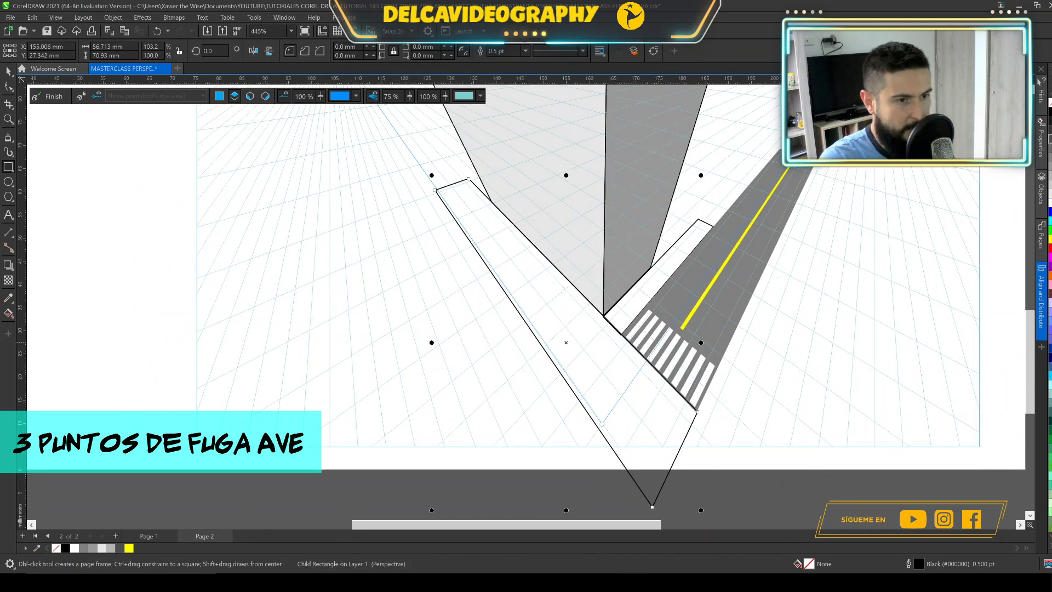
Step: Fill the second road with grey #808080 after trying darker greys, and remove its outline
left_click(1048, 156)
left_click(1048, 165)
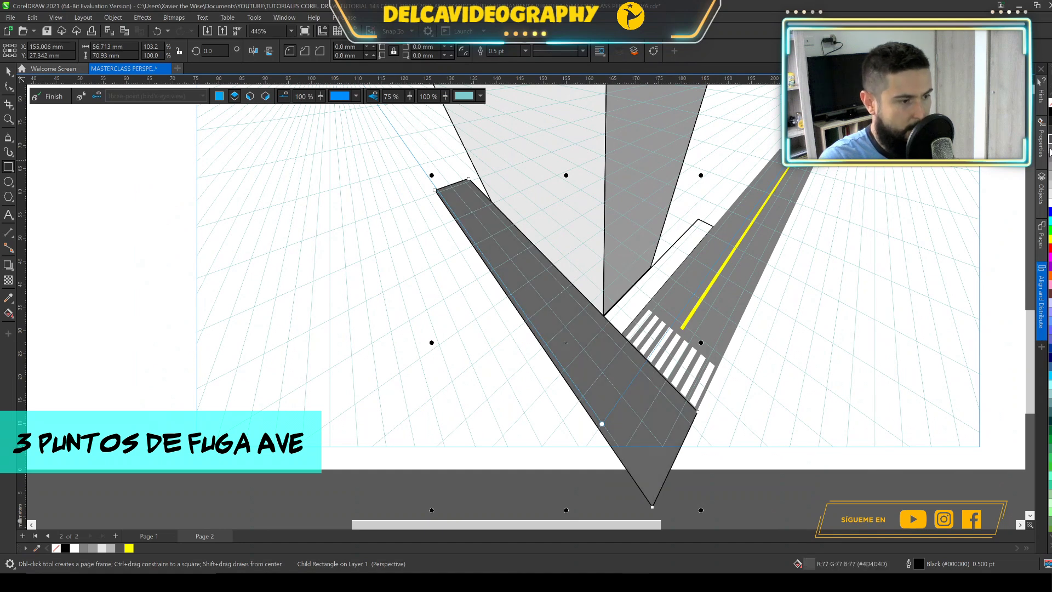
right_click(1049, 103)
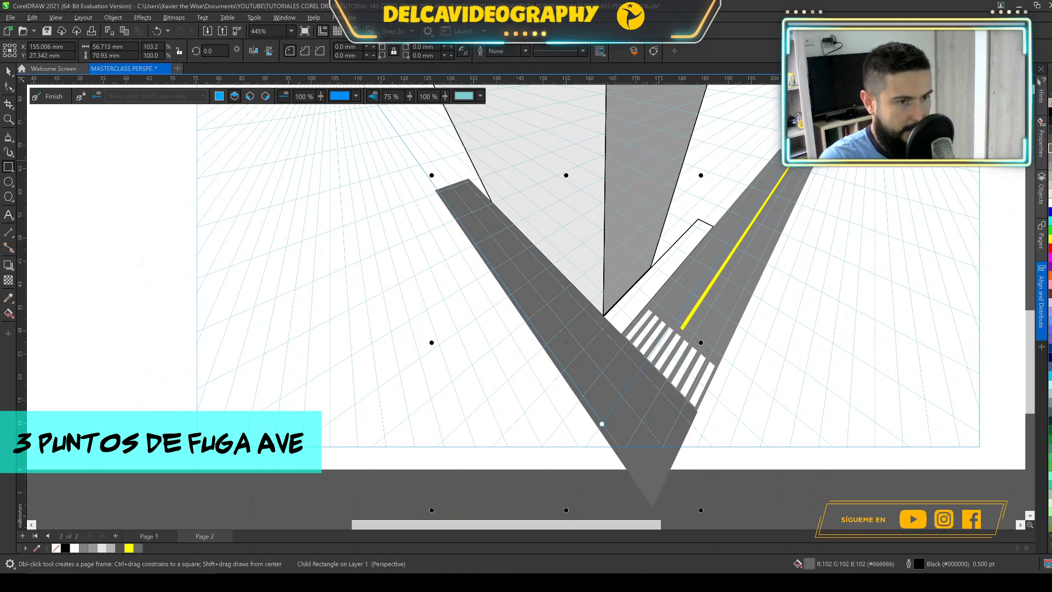
left_click(1048, 173)
Step: Try to place a copy of the crosswalk on the second road, rotated to about 317°, and undo it
scroll(657, 362, "up", 2)
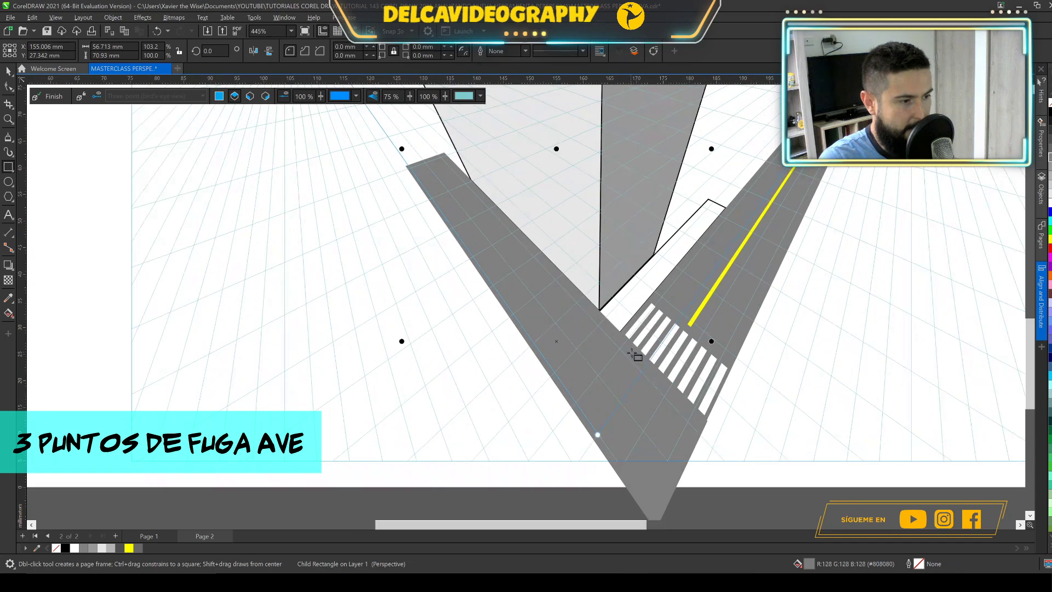
scroll(656, 362, "down", 3)
scroll(690, 372, "up", 2)
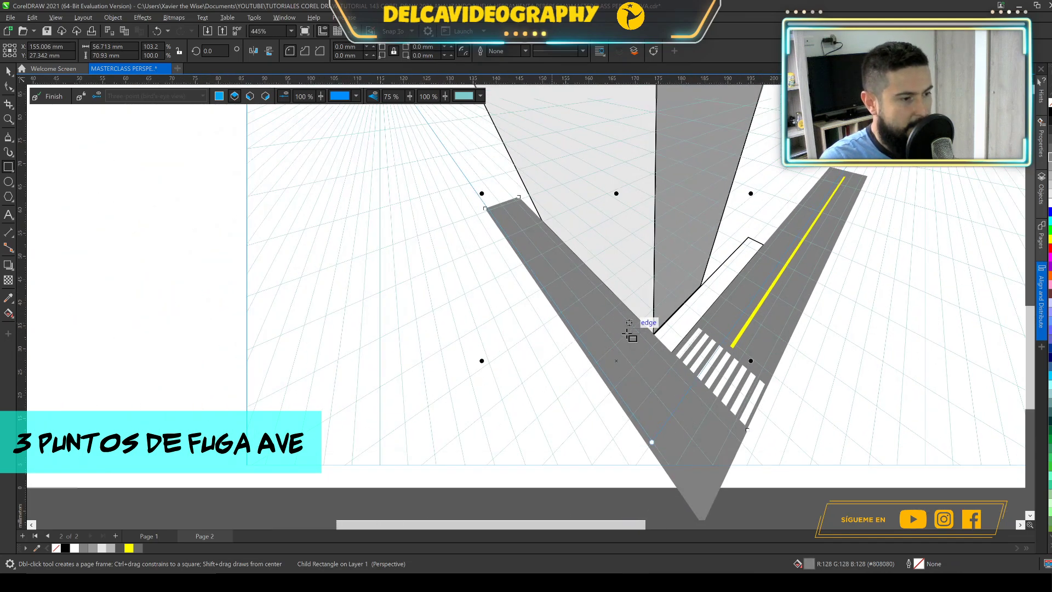
scroll(685, 344, "up", 2)
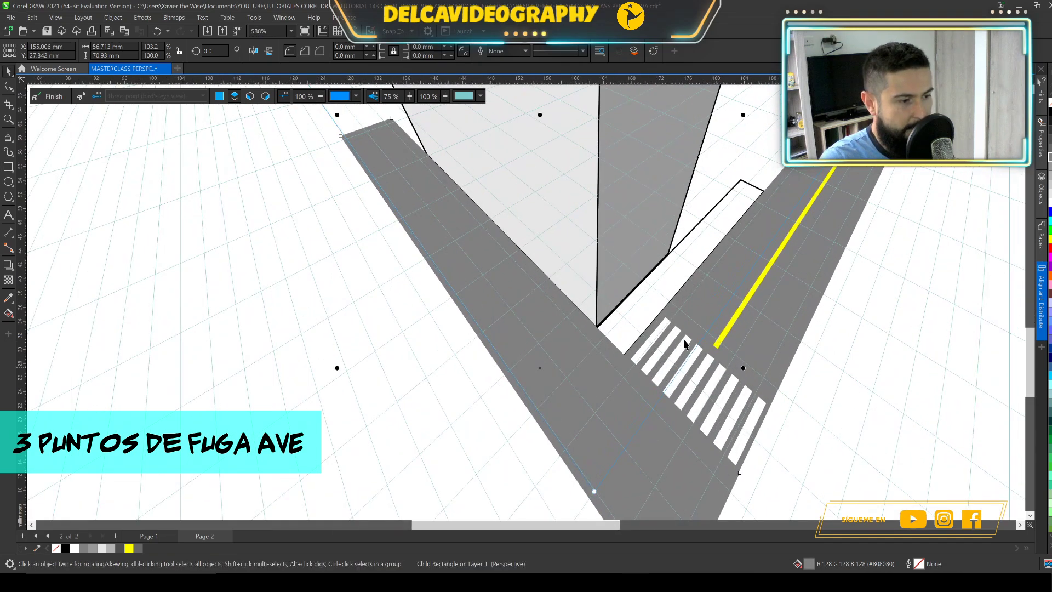
left_click(688, 354, "ctrl")
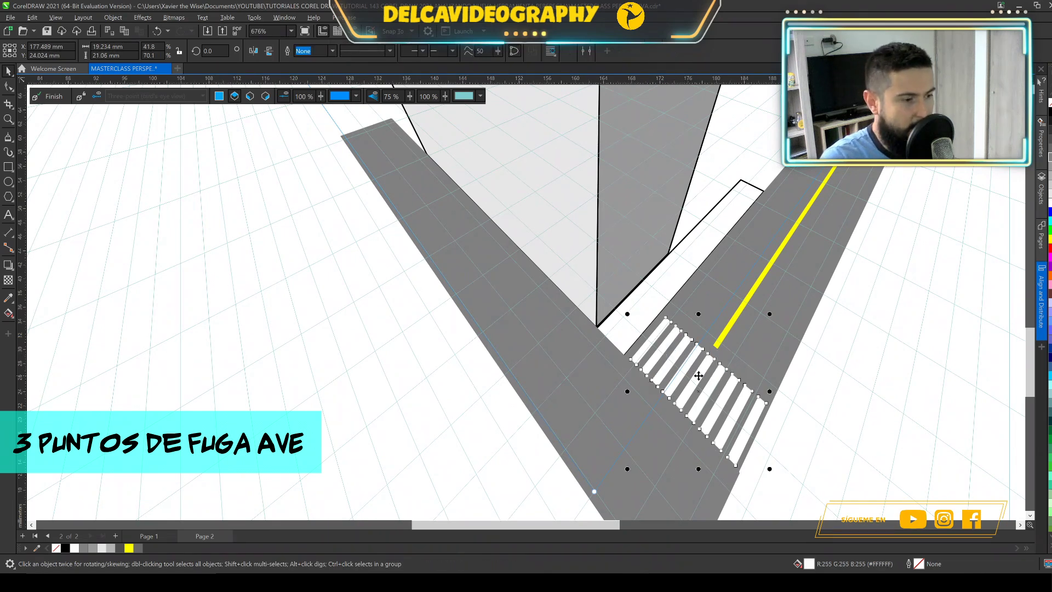
left_click_drag(699, 375, 529, 327)
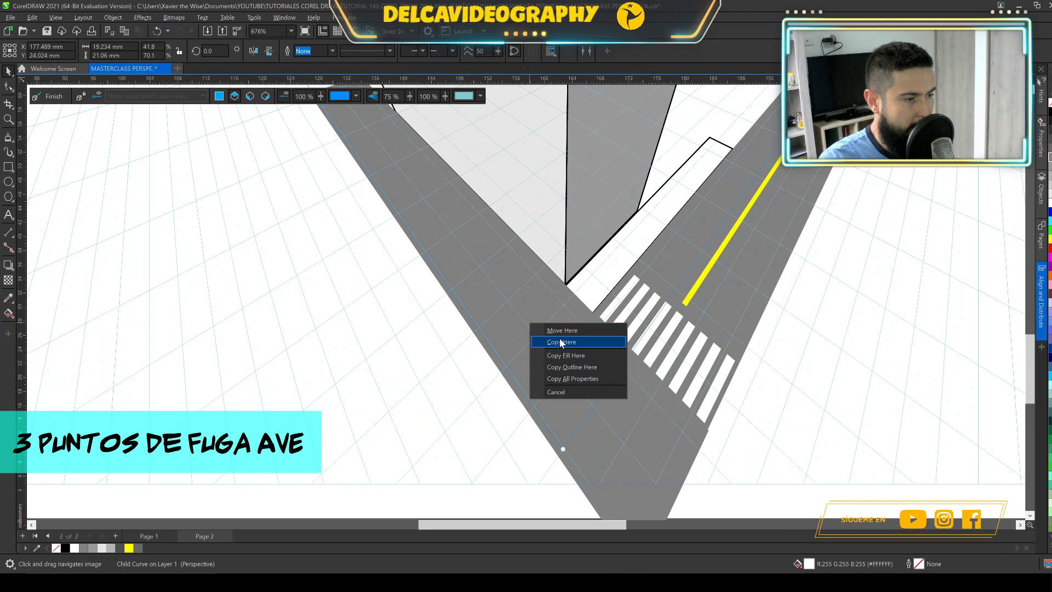
left_click(560, 340)
left_click(527, 304)
left_click_drag(589, 265, 552, 324)
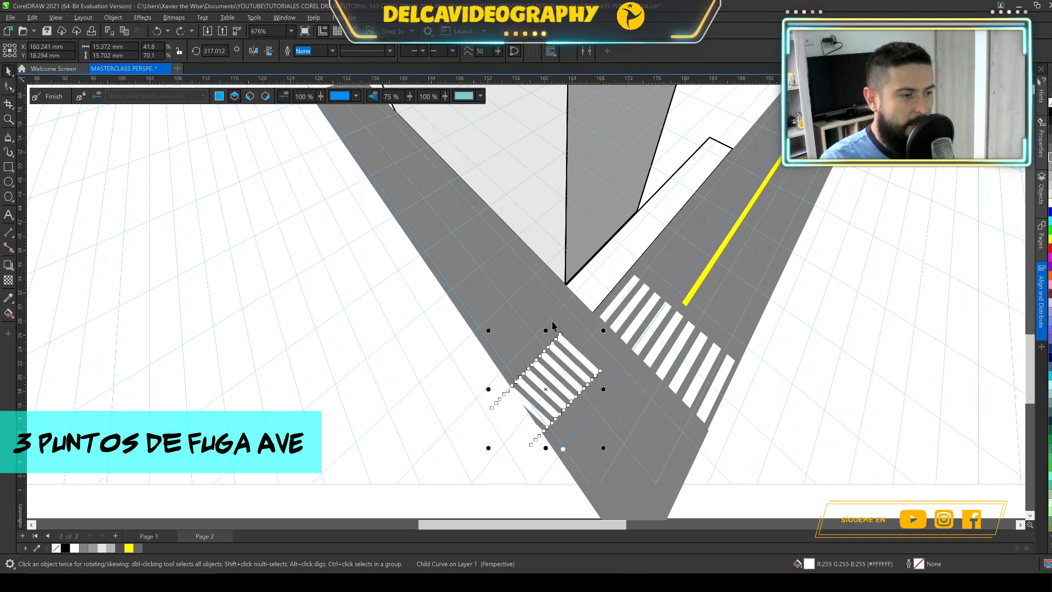
key("ctrl+z")
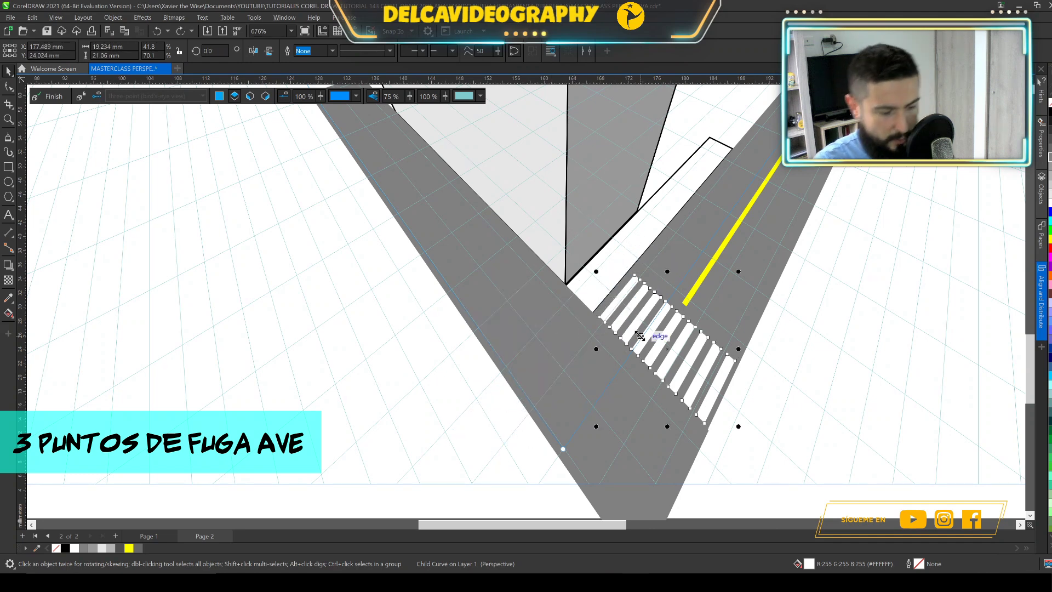
left_click_drag(688, 349, 622, 290)
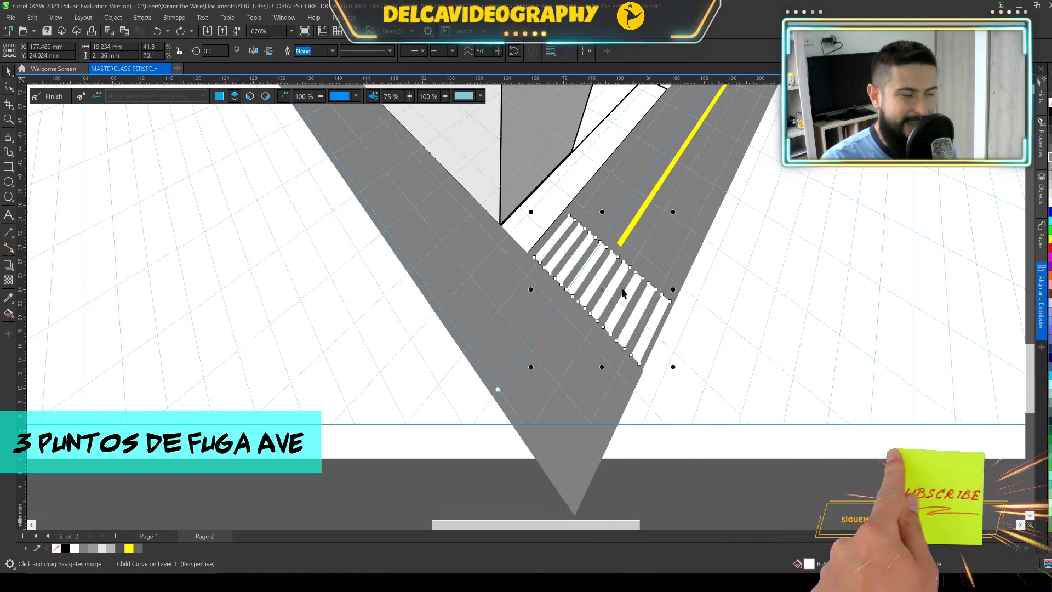
left_click(280, 290)
key("F6")
left_click_drag(333, 299, 396, 282)
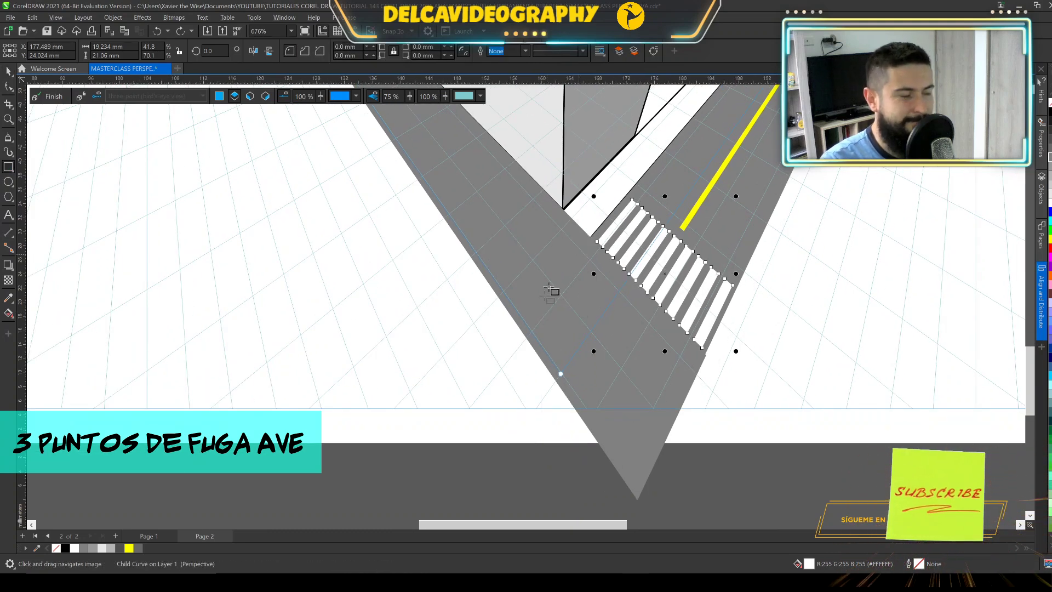
scroll(558, 276, "down", 2)
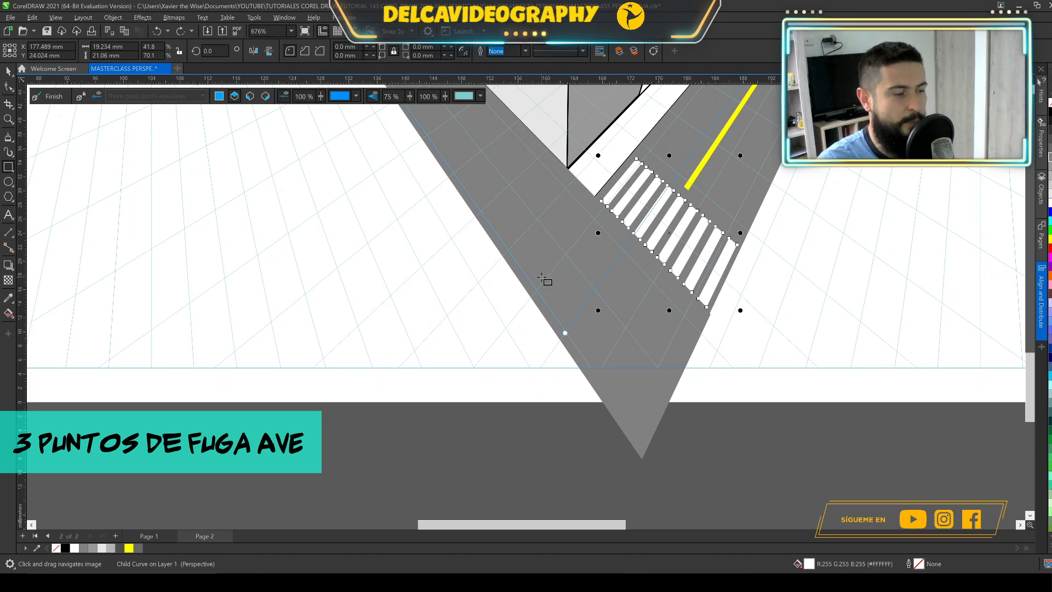
left_click_drag(544, 281, 555, 282)
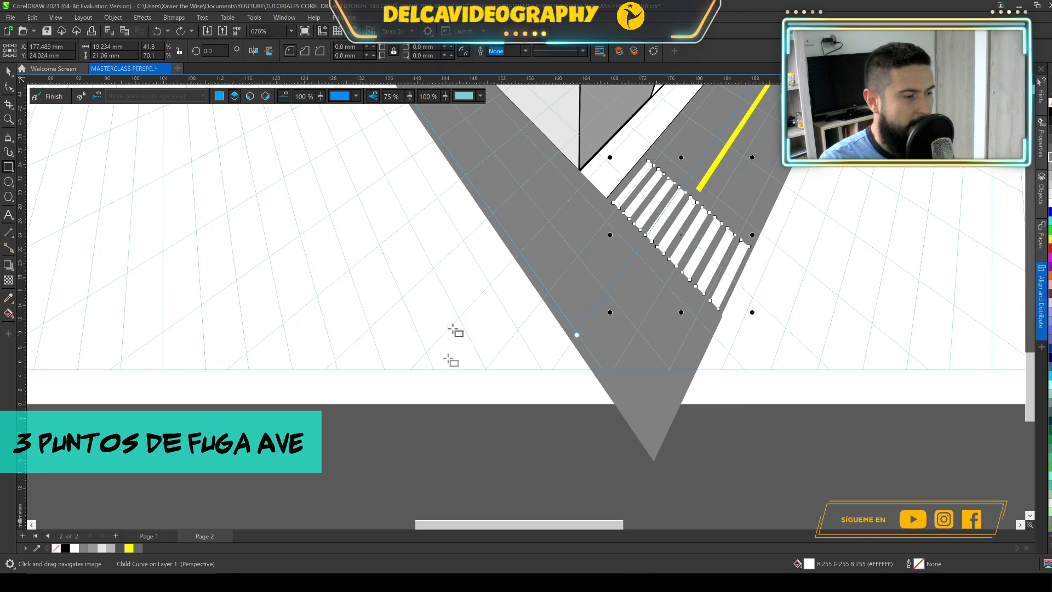
scroll(468, 367, "down", 2)
mouse_move(415, 387)
left_mouse_down()
mouse_move(514, 402)
mouse_move(513, 392)
left_mouse_up()
key("Delete")
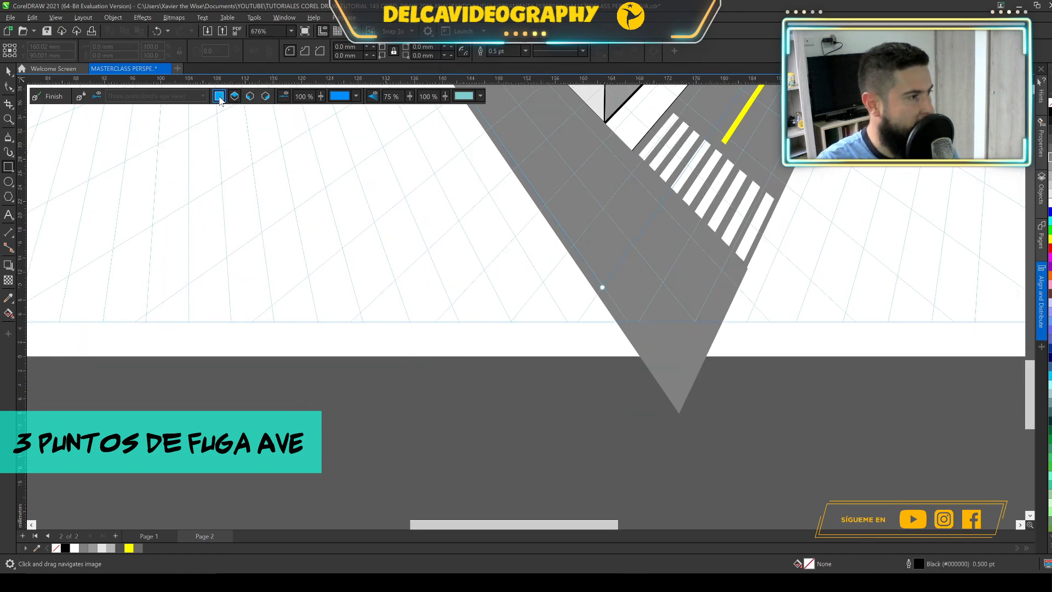
Step: Draw a flat bar about 16 by 1.4 mm below the page outside the perspective planes and fill it white
left_click(219, 97)
left_click_drag(435, 390, 561, 396)
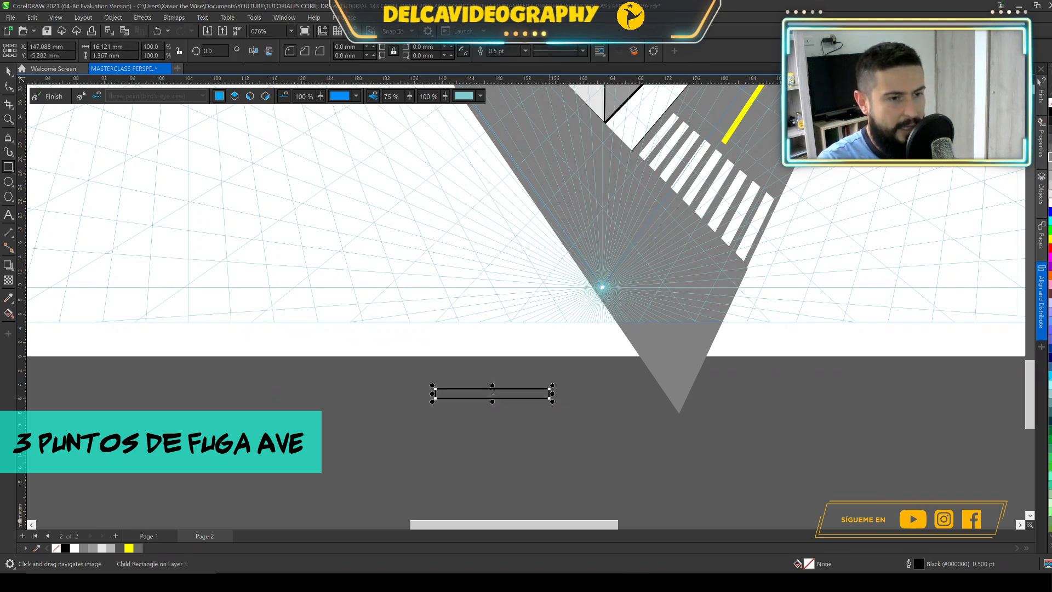
left_click(74, 547)
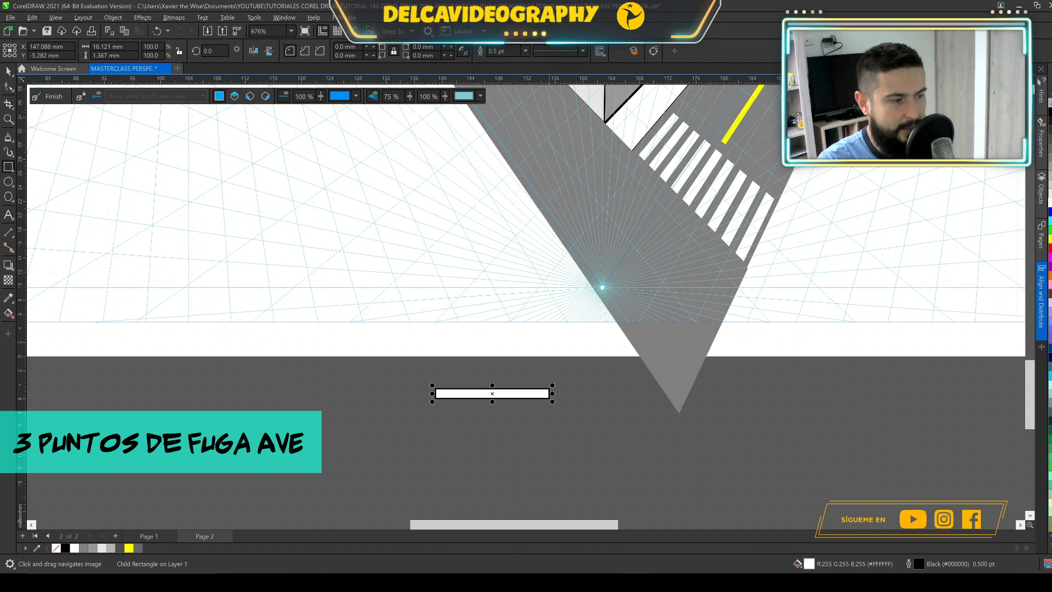
Step: Copy the outline-free white bar straight down with a small gap and repeat the duplication to get nine evenly spaced bars
left_click_drag(485, 394, 481, 408)
scroll(481, 411, "up", 1)
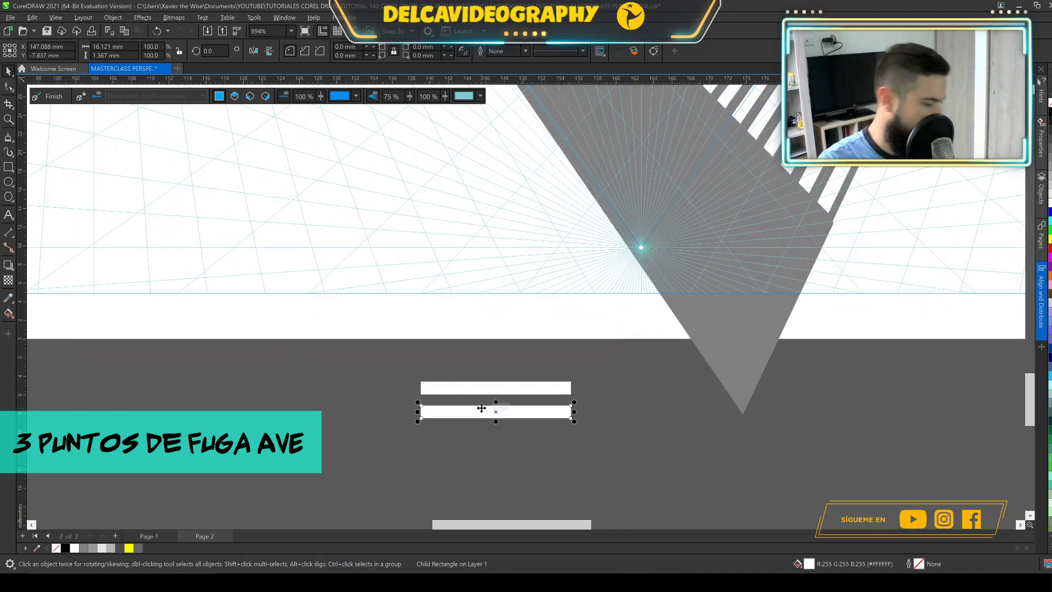
key("ctrl+r")
key("ctrl+r")
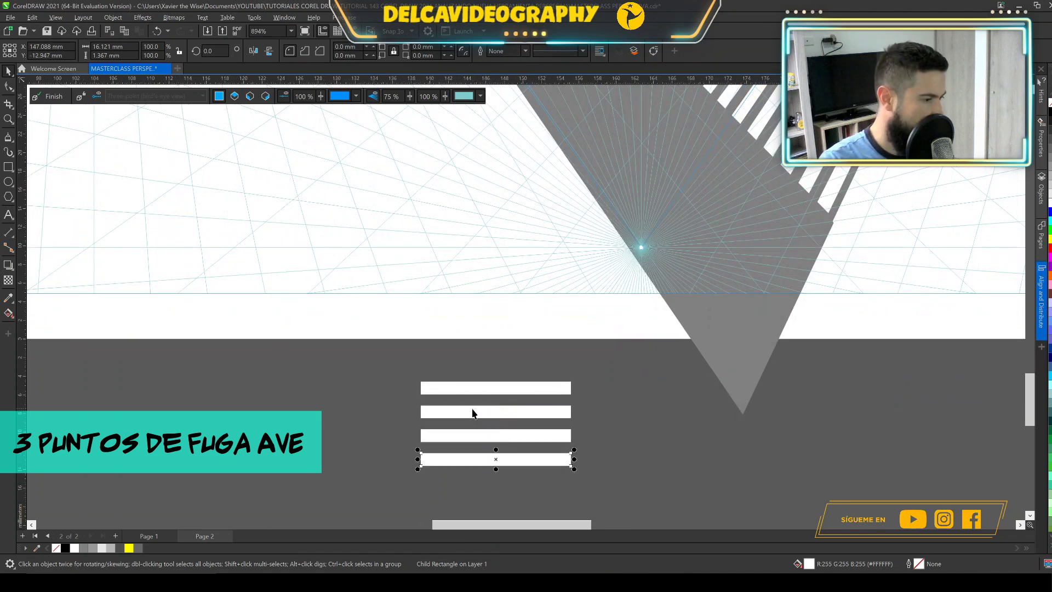
key("ctrl+r")
scroll(477, 404, "down", 3)
key("ctrl+r")
key("ctrl+r")
key("ctrl+r")
key("ctrl+r")
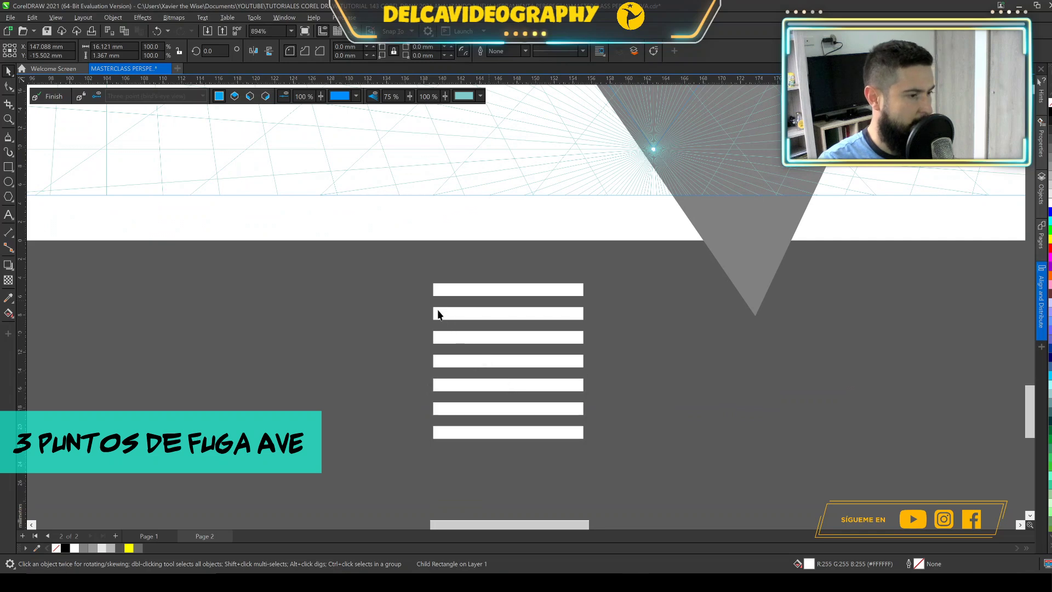
Step: Weld the nine bars into one curve and move it onto the second road beside the building corner
left_click_drag(414, 275, 555, 451)
left_click_drag(600, 496, 600, 497)
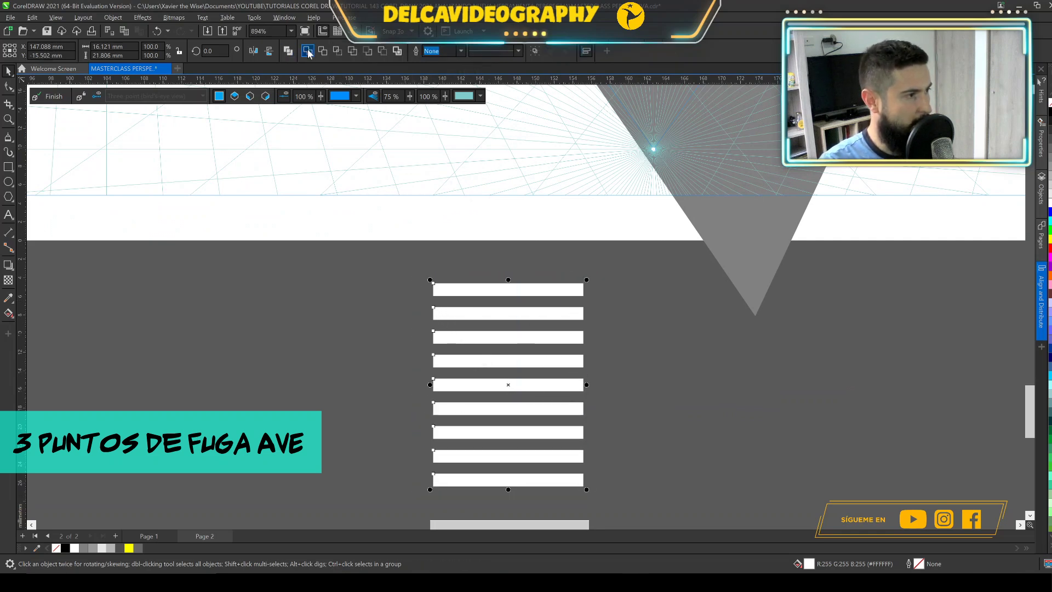
scroll(530, 336, "down", 2)
left_click_drag(530, 336, 554, 206)
Step: Try moving the unrotated bars onto the top perspective plane, and undo it
scroll(559, 260, "up", 2)
right_click(555, 207)
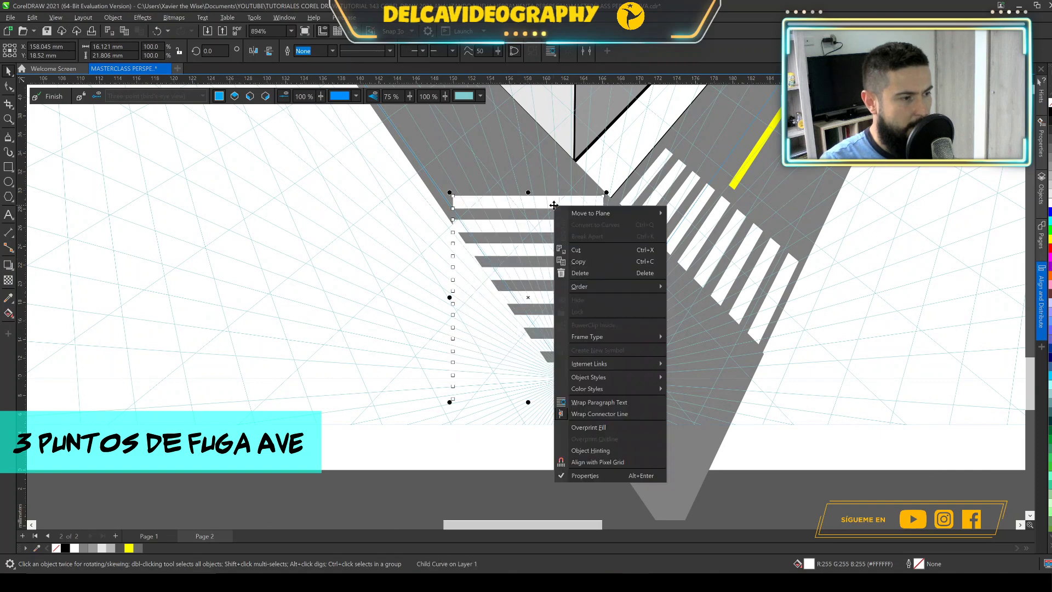
mouse_move(562, 214)
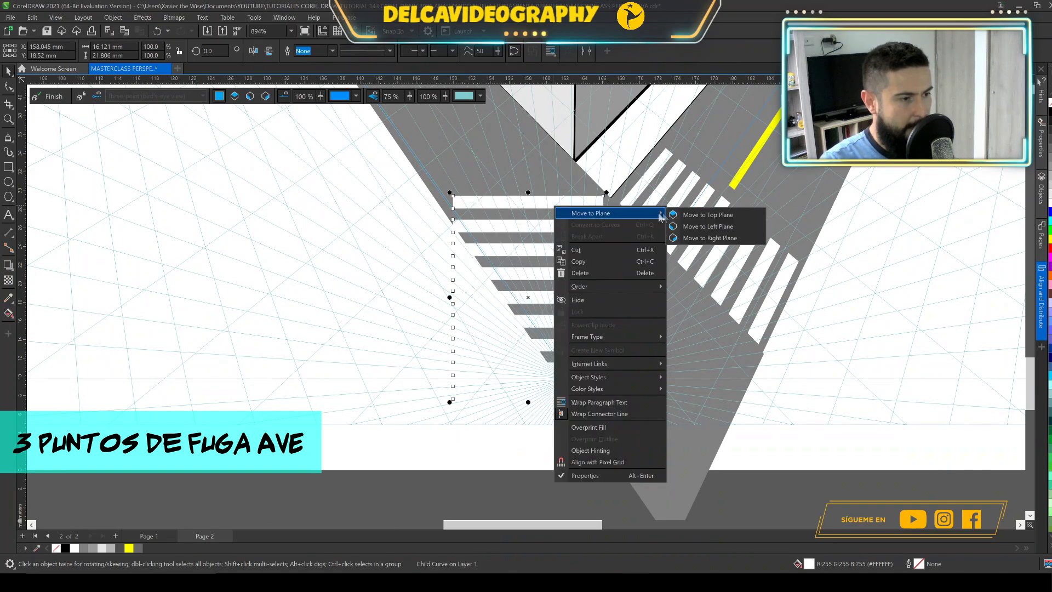
left_click(687, 218)
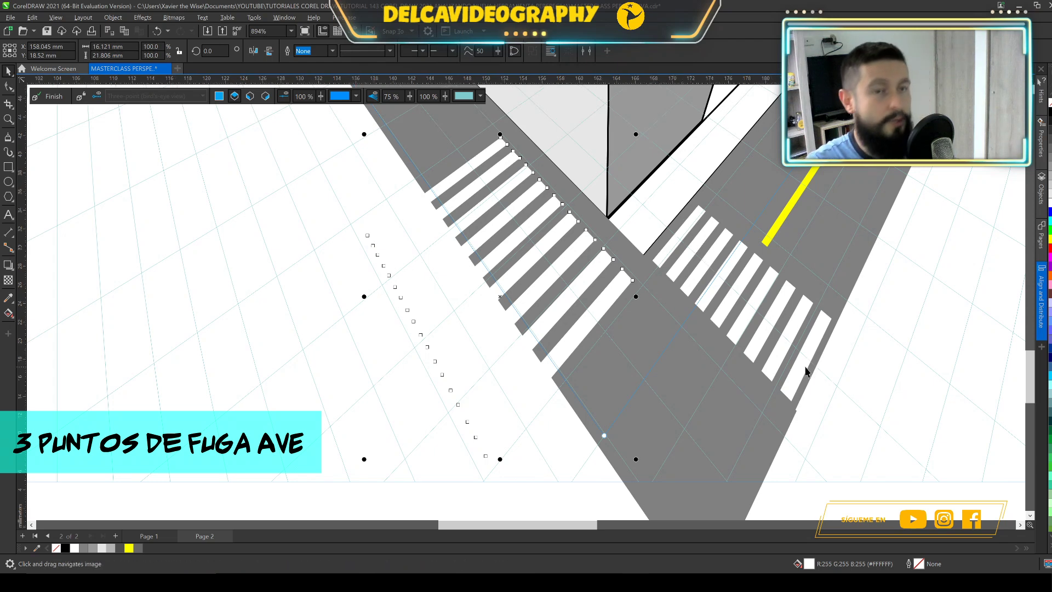
key("ctrl+z")
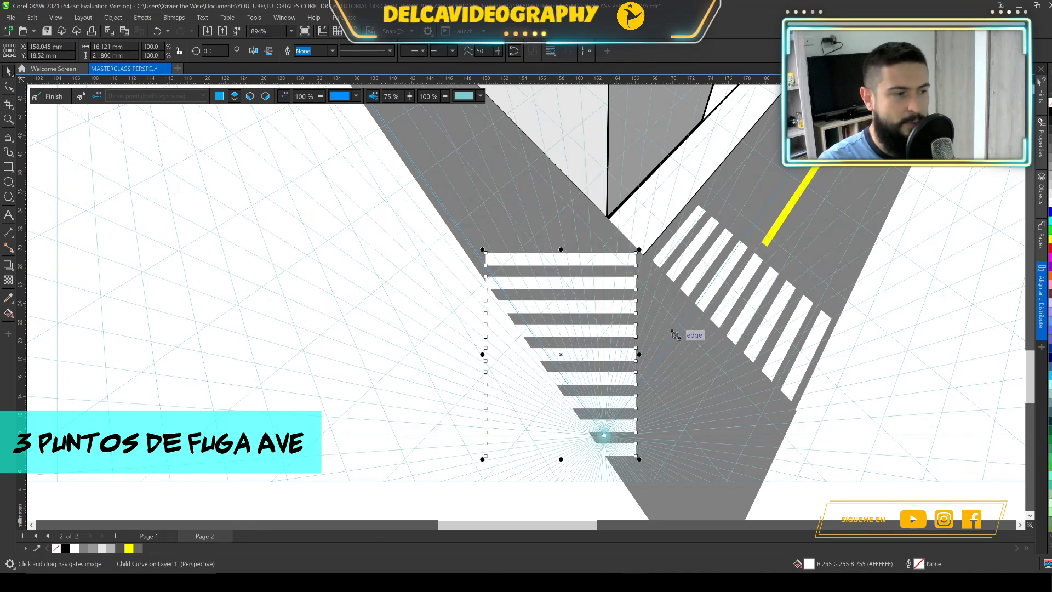
Step: Rotate the nine-bar curve to 270° and move it onto the top perspective plane
left_click(580, 258)
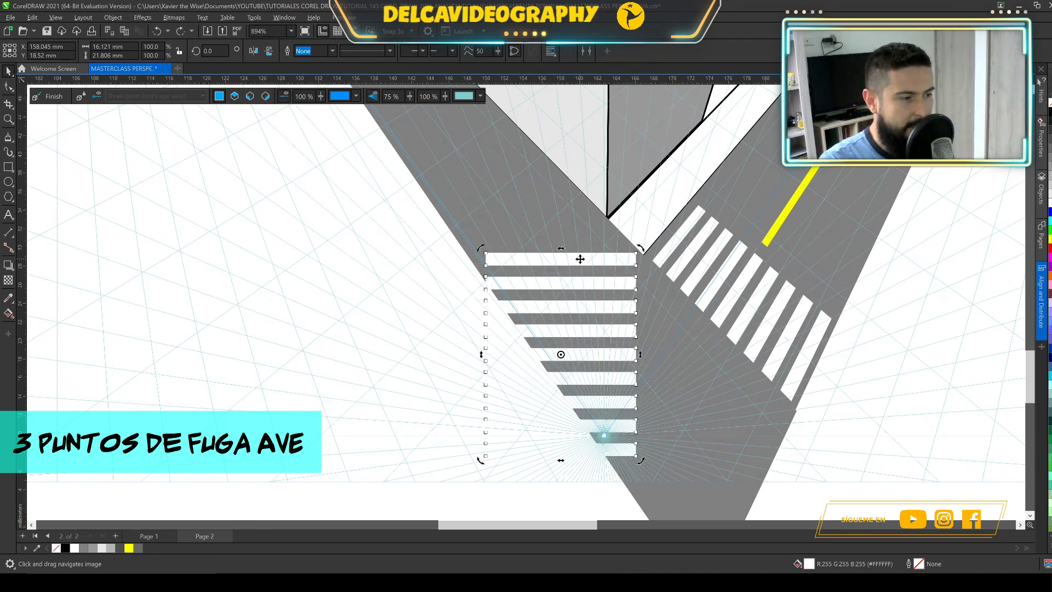
left_click_drag(640, 252, 673, 448)
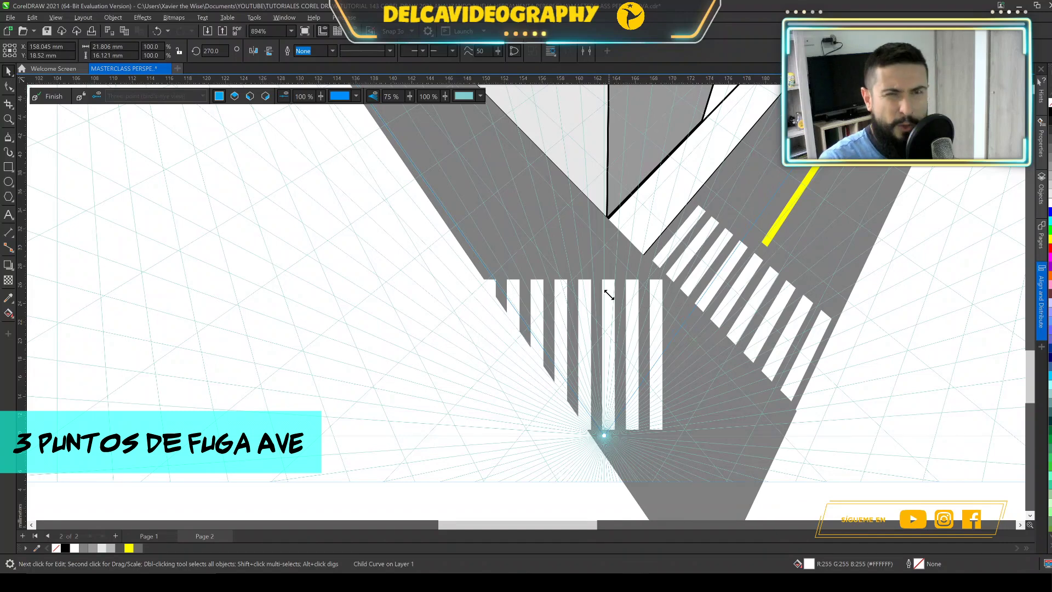
scroll(609, 292, "down", 1)
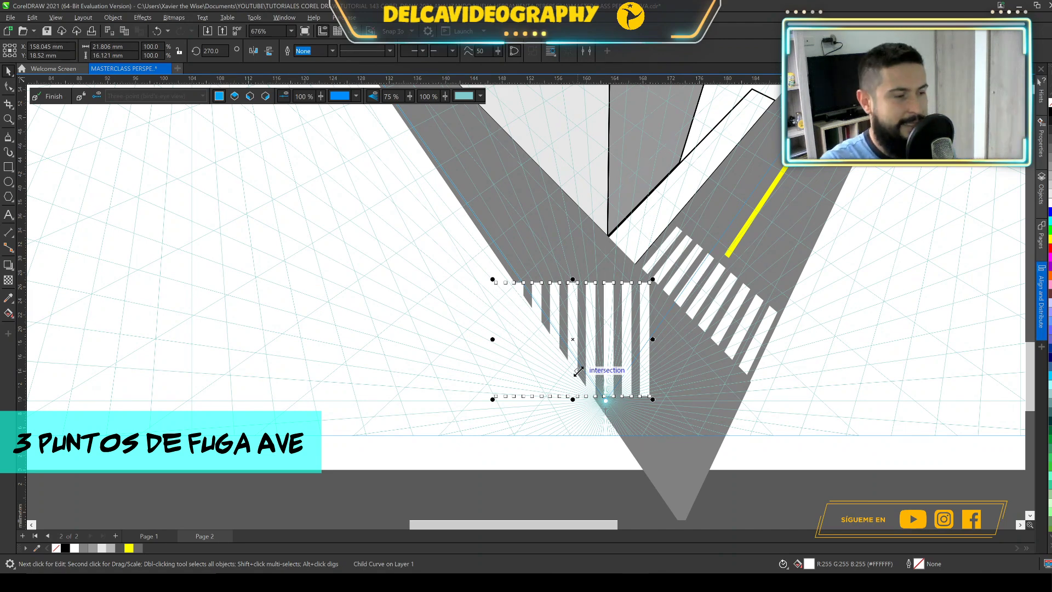
right_click(586, 310)
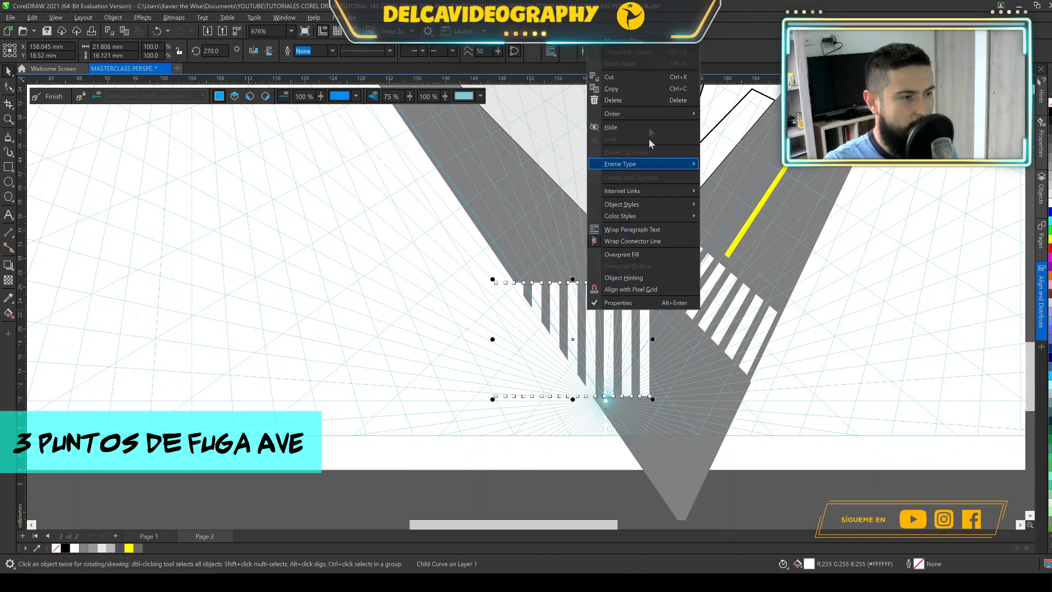
mouse_move(655, 43)
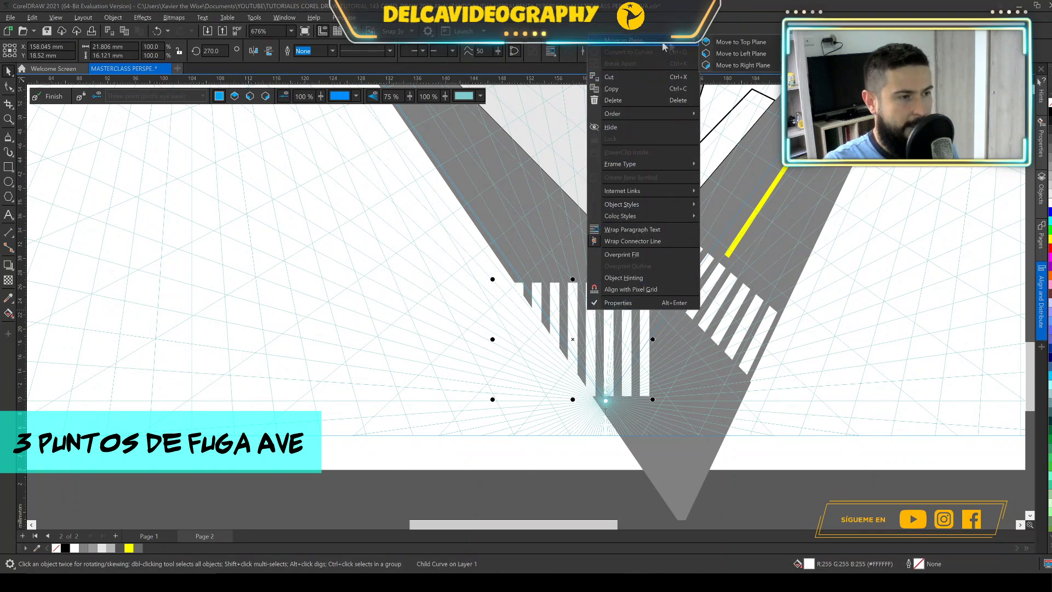
left_click(735, 54)
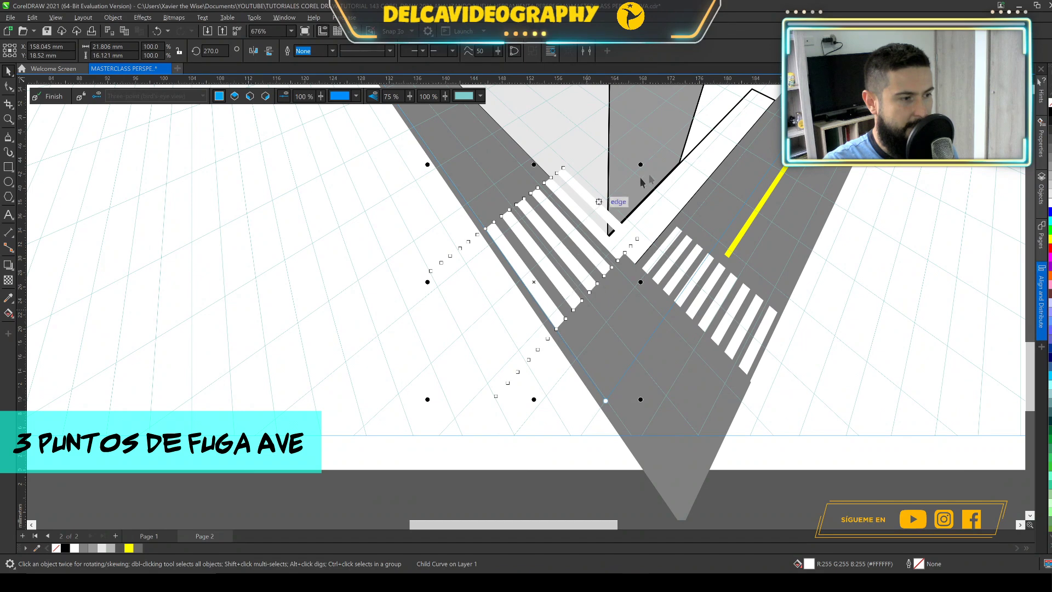
Step: Scale the new crosswalk down to about 15 by 17 mm so it spans the second road's width
left_click_drag(641, 165, 580, 280)
scroll(579, 278, "down", 1)
scroll(679, 402, "down", 1)
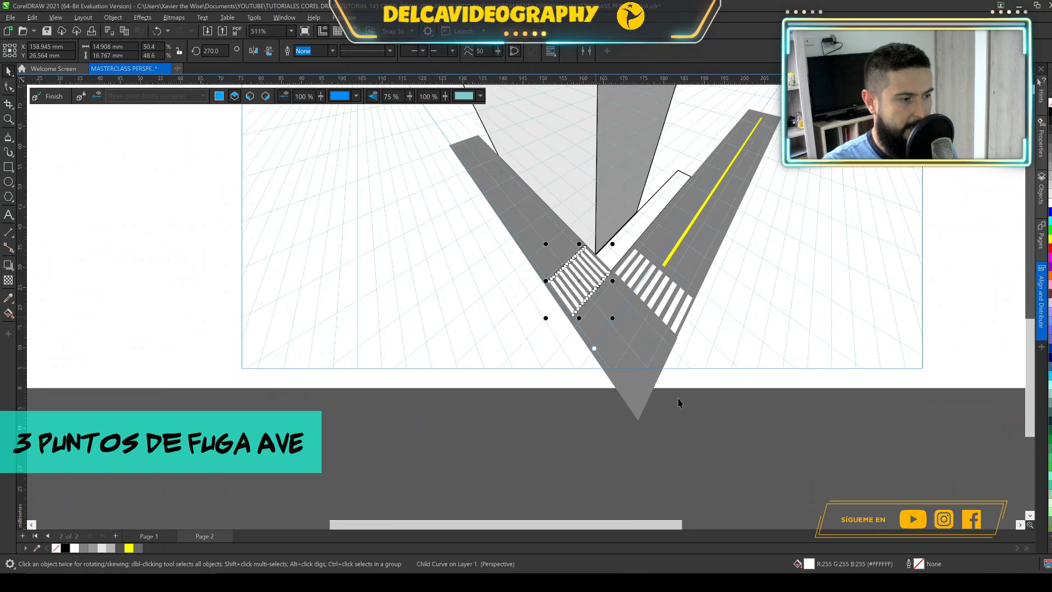
left_click(674, 402)
Step: Draw a perspective rectangle about 24 by 33 mm in the road intersection between the two crosswalks
scroll(674, 401, "up", 2)
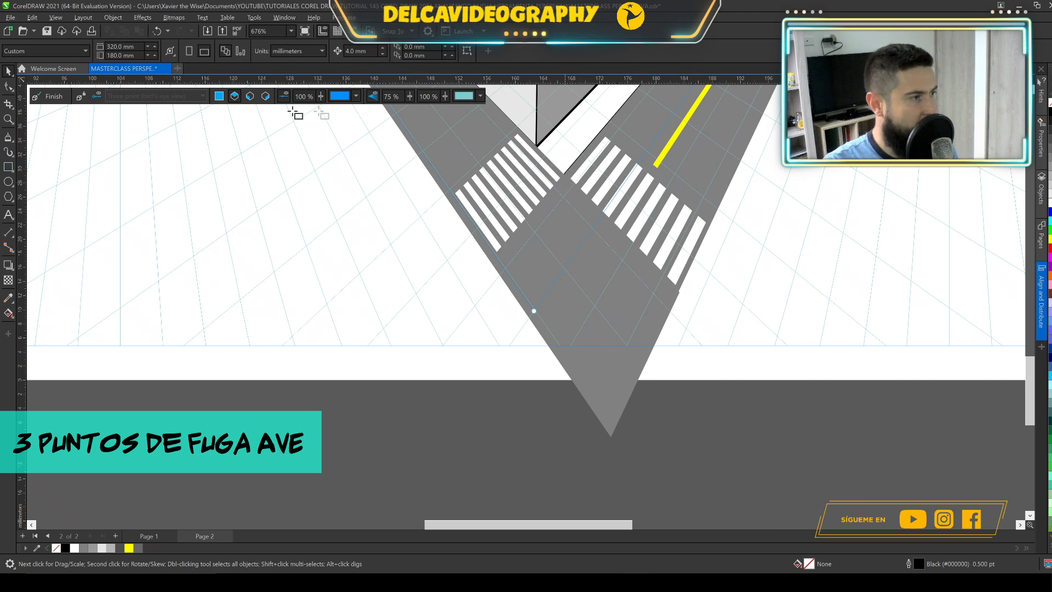
left_click(250, 95)
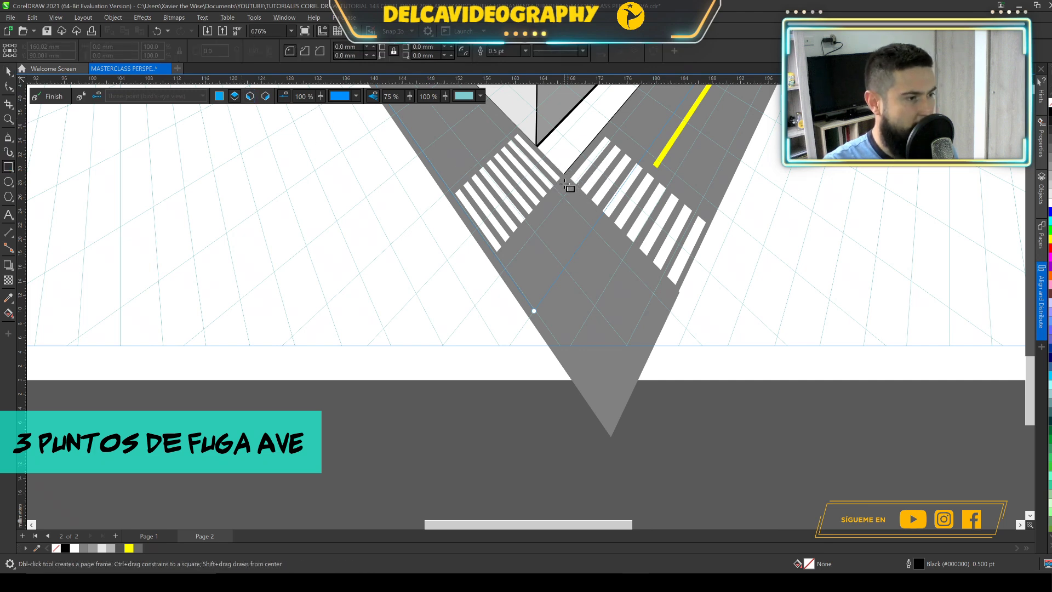
left_click_drag(595, 315, 603, 387)
left_click_drag(606, 414, 608, 419)
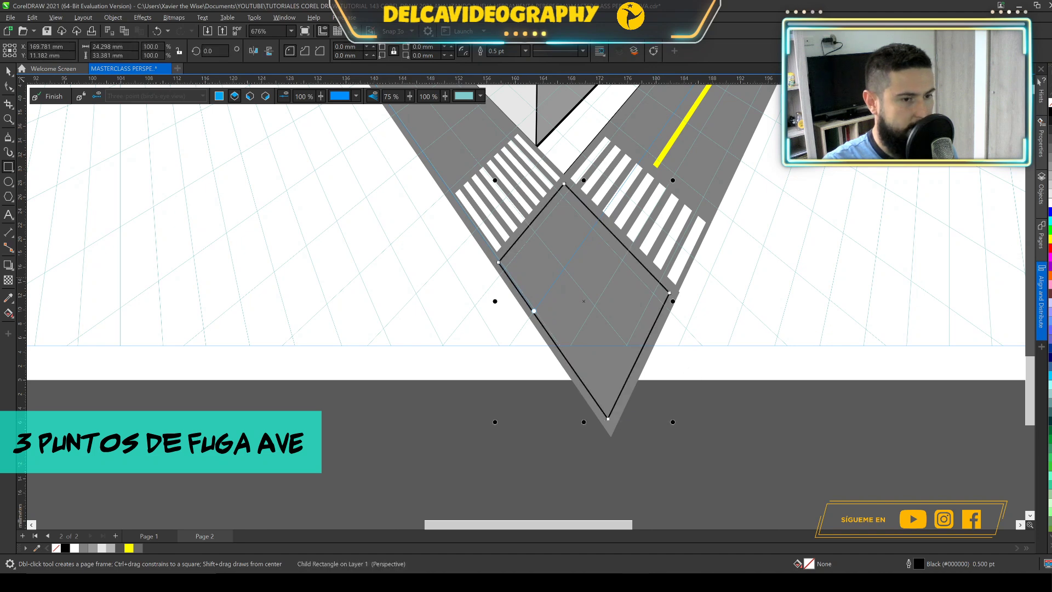
Step: Give the intersection rectangle a yellow outline 4 pt wide
right_click(128, 548)
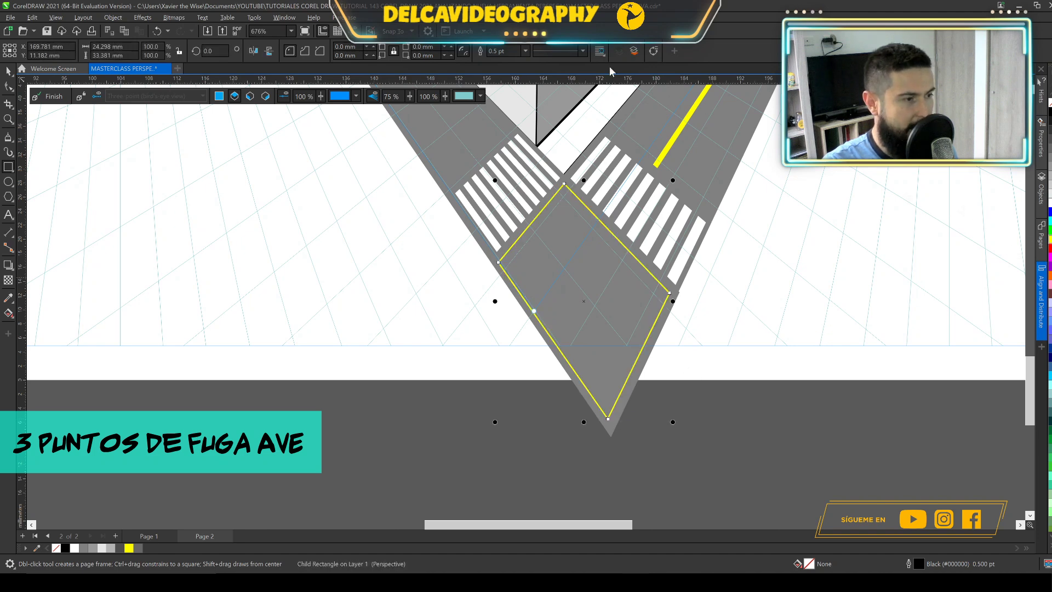
left_click(525, 50)
left_click(496, 128)
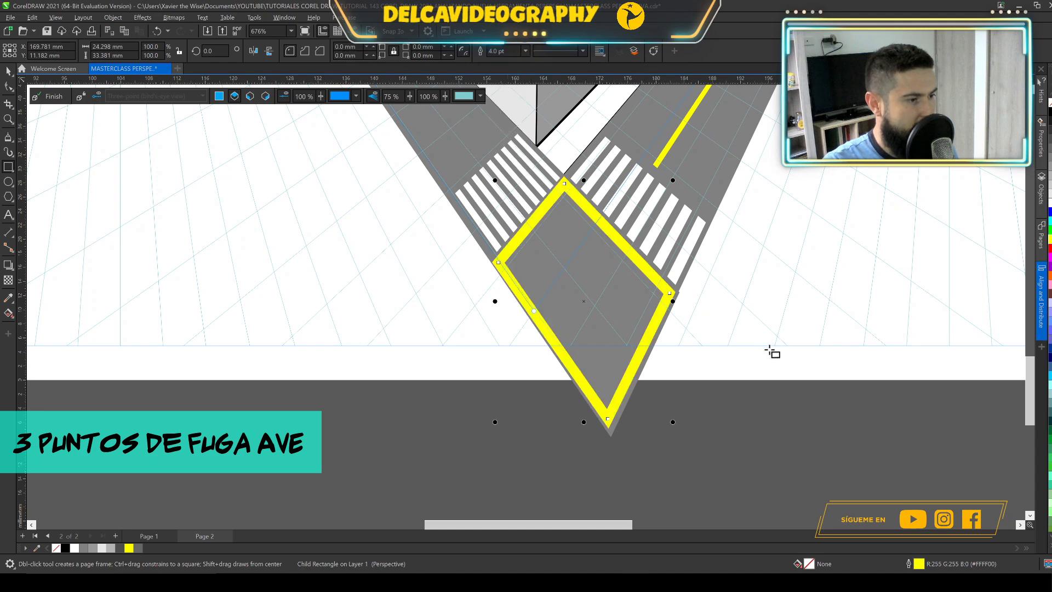
Step: Stretch the sidewalk beside the dark wall to the far end of the first road, about 38 by 41 mm overall
scroll(622, 311, "down", 2)
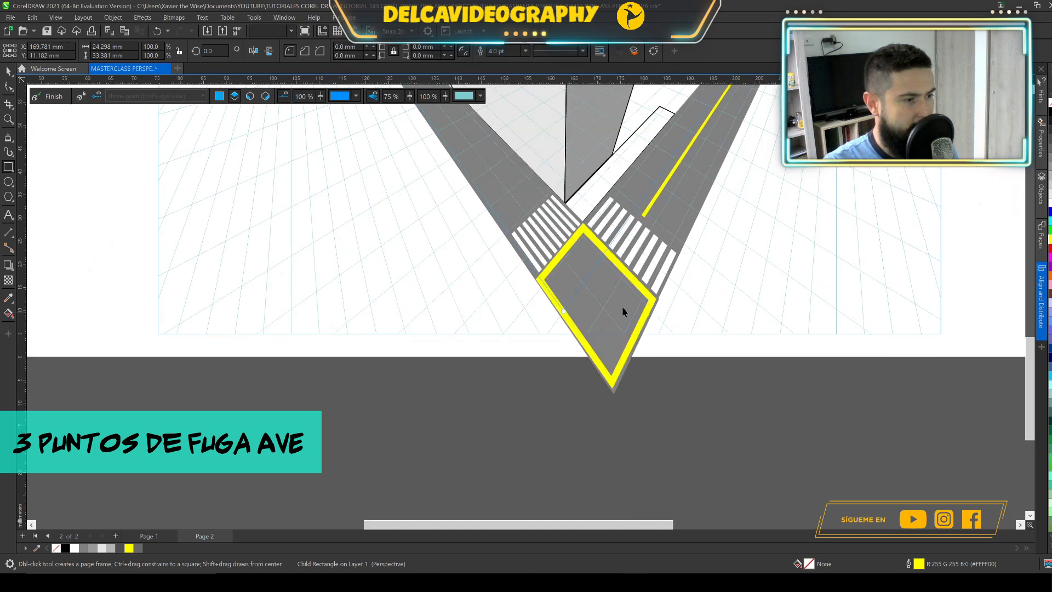
scroll(622, 308, "down", 3)
left_click_drag(639, 233, 595, 347)
left_click_drag(612, 289, 573, 345)
left_click(572, 346)
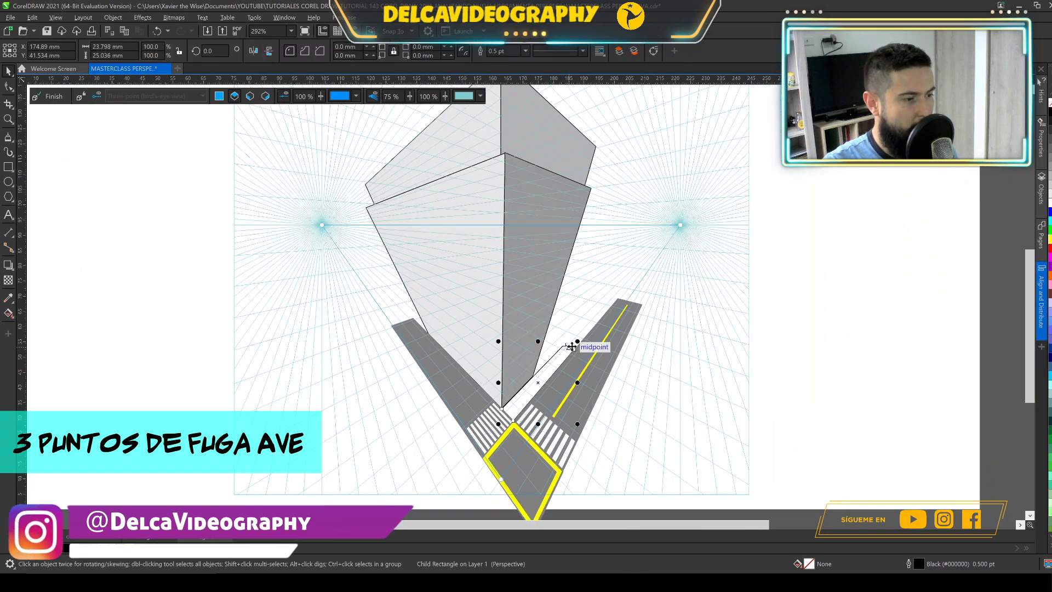
left_click_drag(571, 346, 679, 344)
left_click(767, 313)
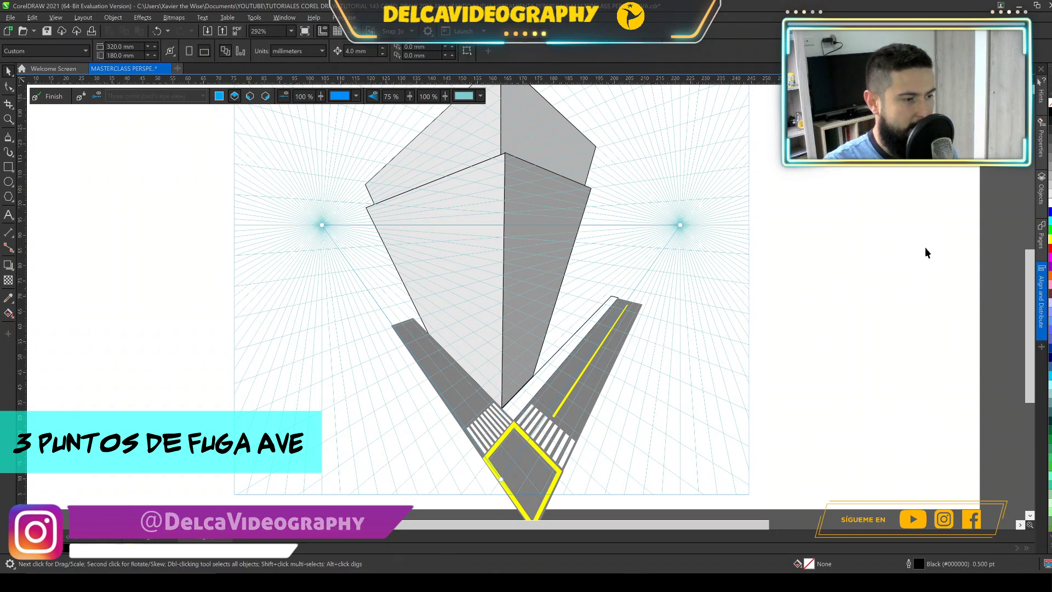
Step: Fill the sidewalk with pale cream #FFFFE6
left_click(573, 345)
left_click(1049, 203)
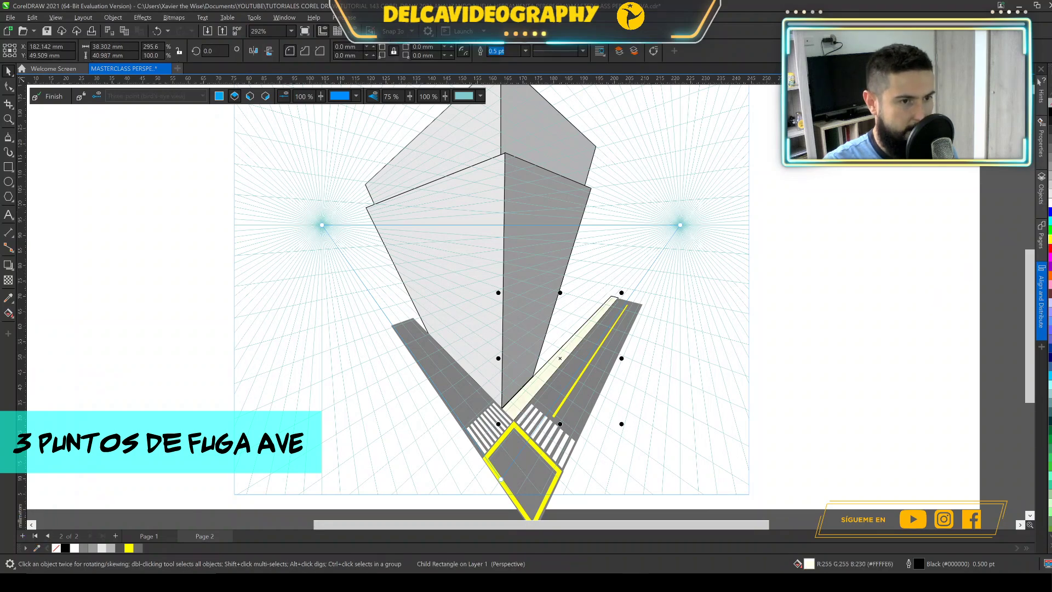
left_click(706, 327)
Step: Draw a wall rectangle about 31 by 49 mm on the right perspective plane, rising from the sidewalk behind the building
left_click_drag(706, 328, 739, 340)
left_click_drag(613, 298, 624, 315)
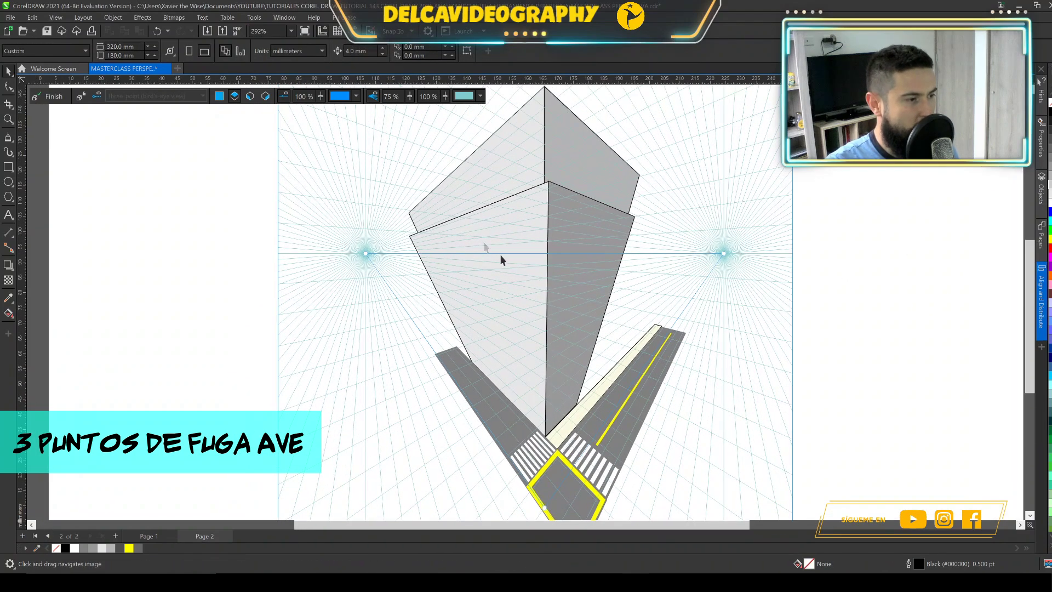
mouse_move(506, 247)
left_mouse_down()
mouse_move(557, 232)
mouse_move(490, 263)
left_mouse_up()
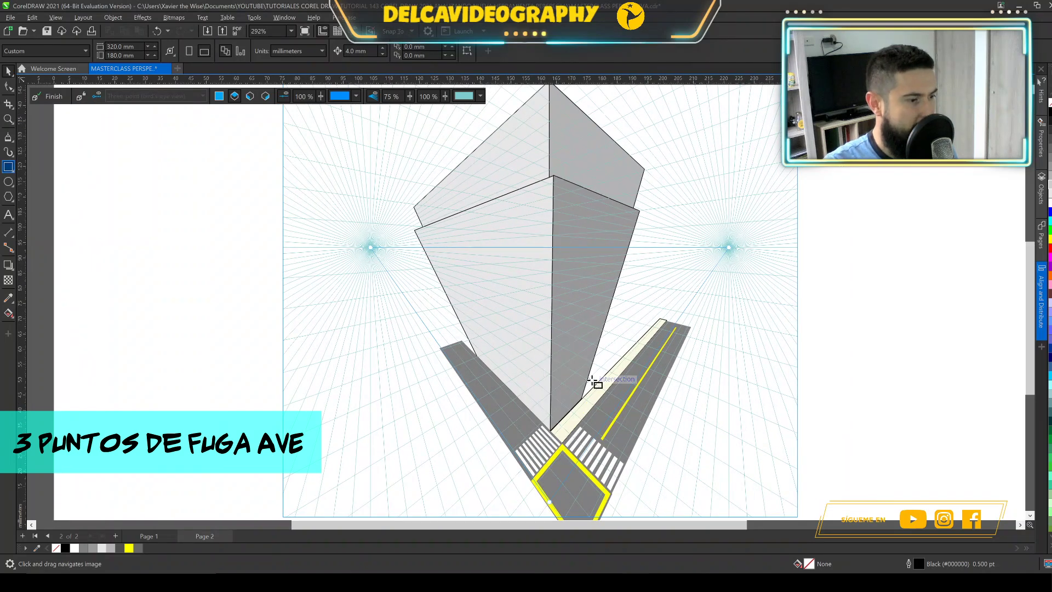
left_click_drag(594, 382, 651, 278)
key("ctrl+z")
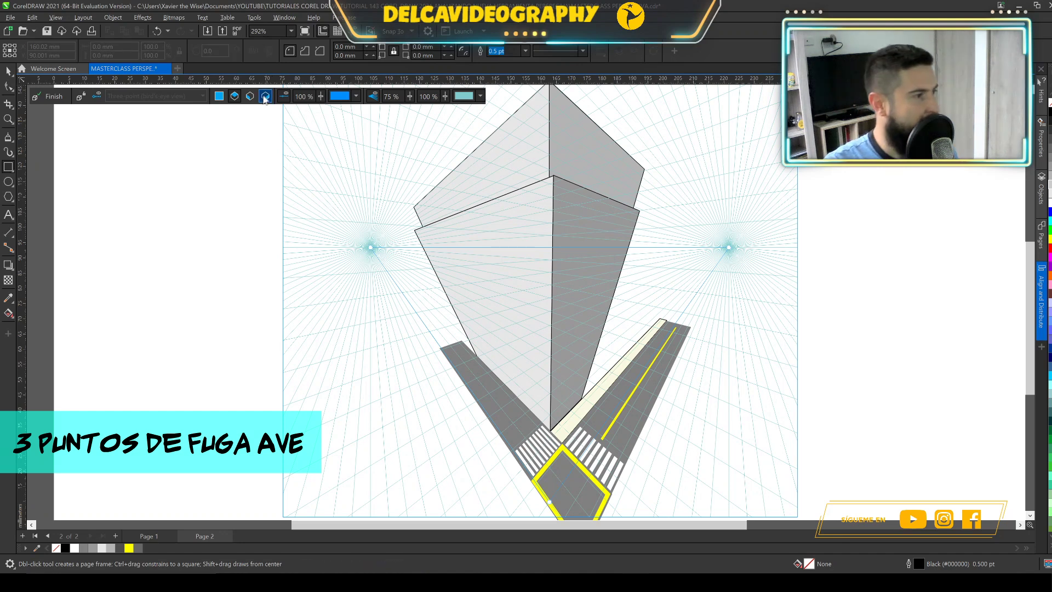
left_click(264, 97)
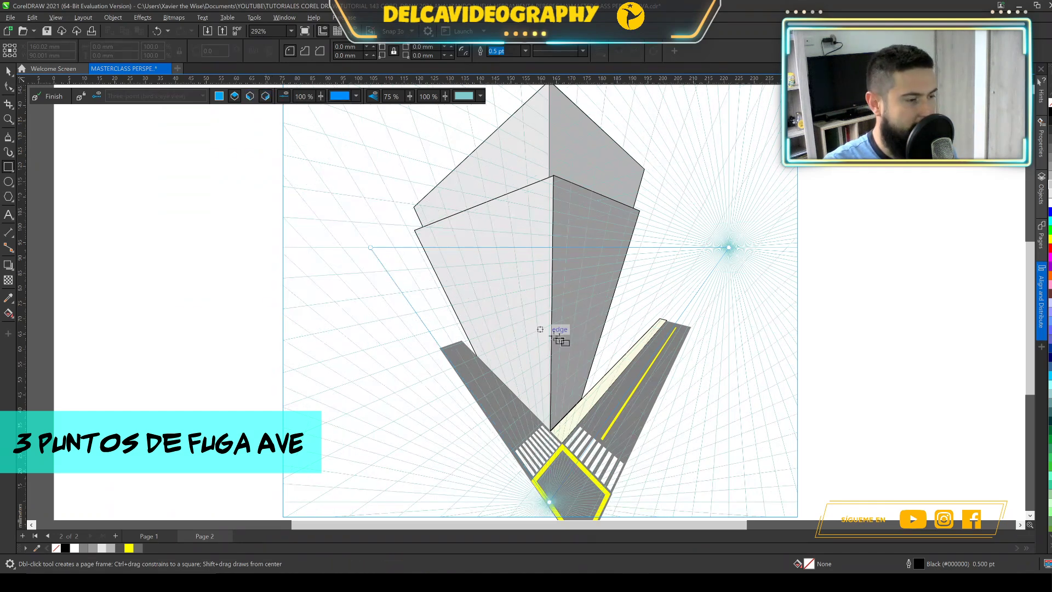
left_click_drag(607, 373, 701, 235)
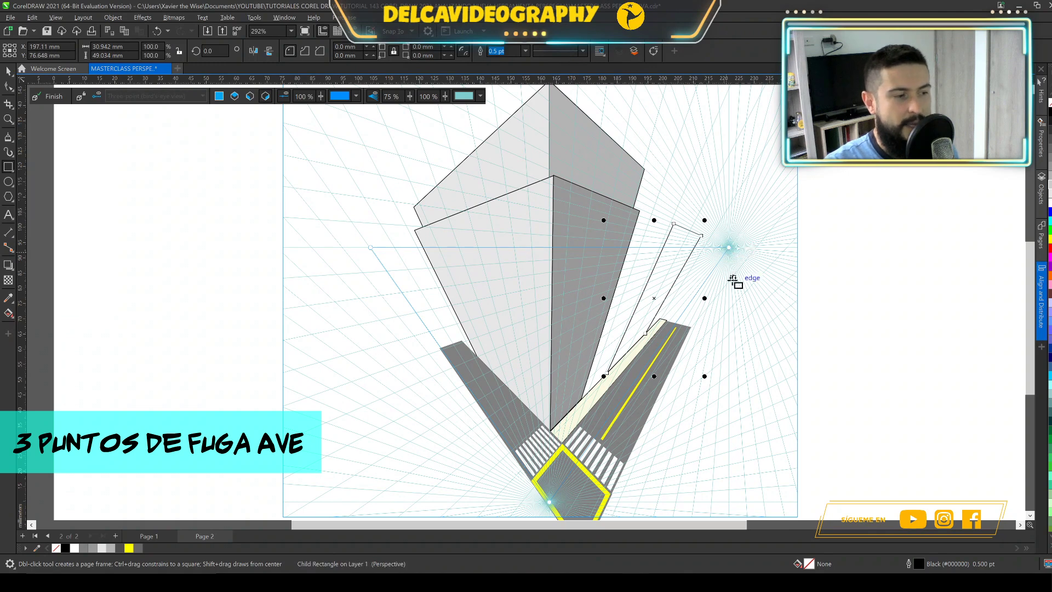
Step: Try moving the vanishing point beside the new wall farther out along the horizon line, and undo the moves
left_click_drag(592, 331, 591, 347)
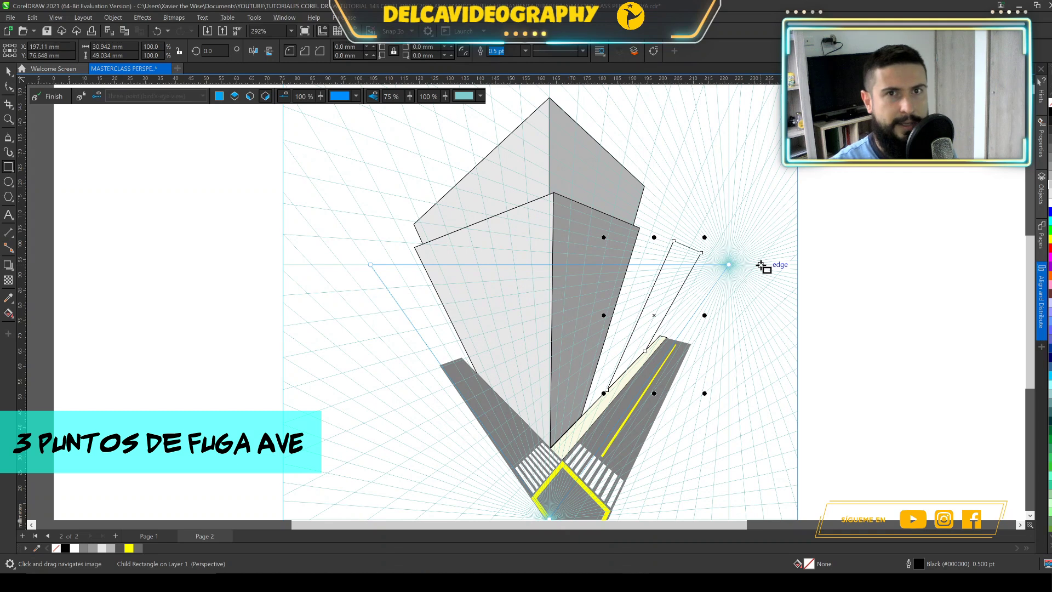
key("space")
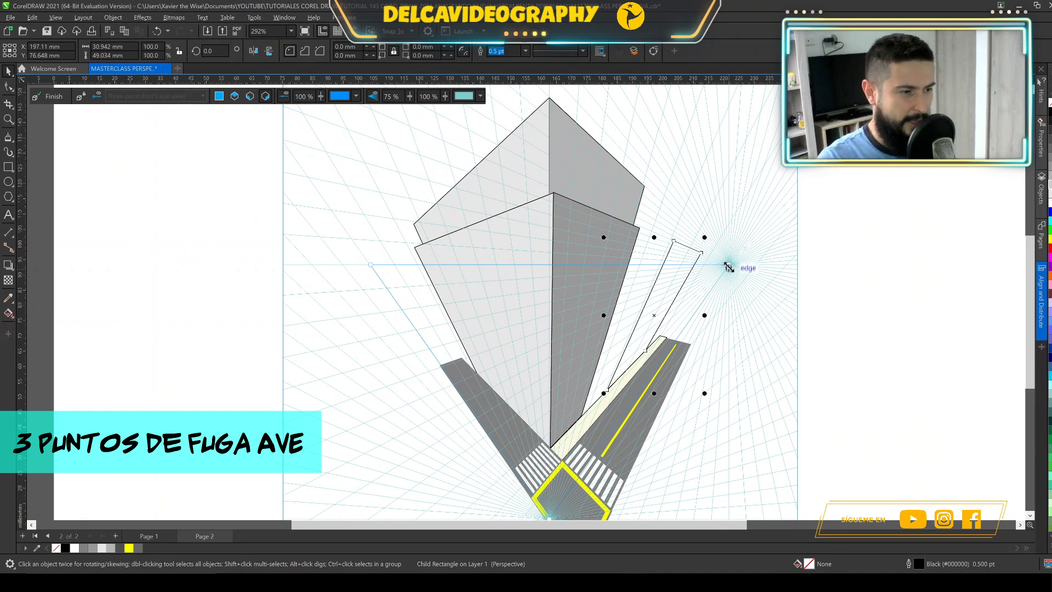
left_click(775, 264)
left_click_drag(774, 264, 800, 264)
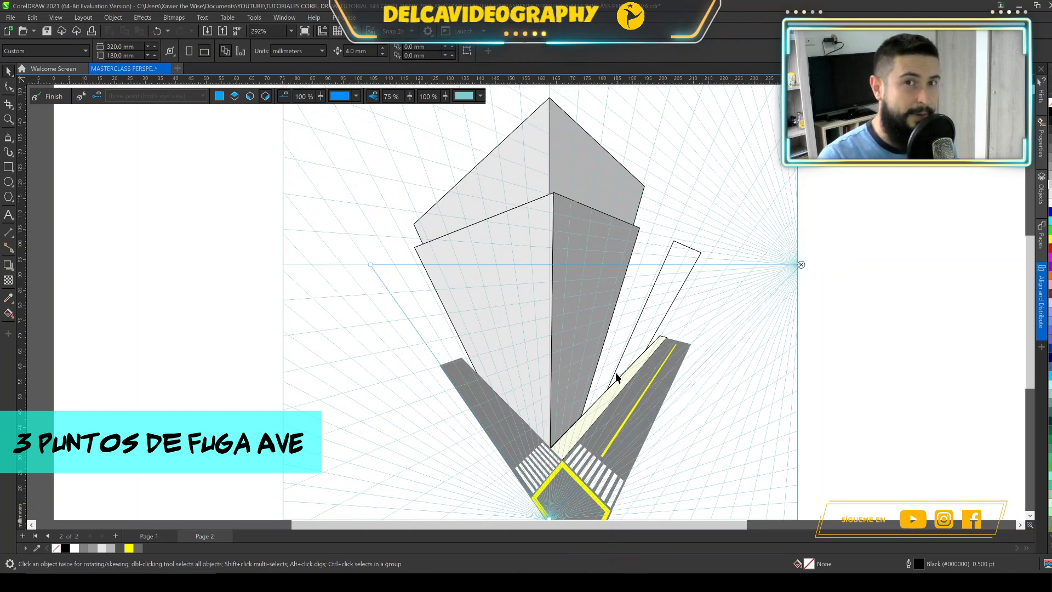
key("ctrl+z")
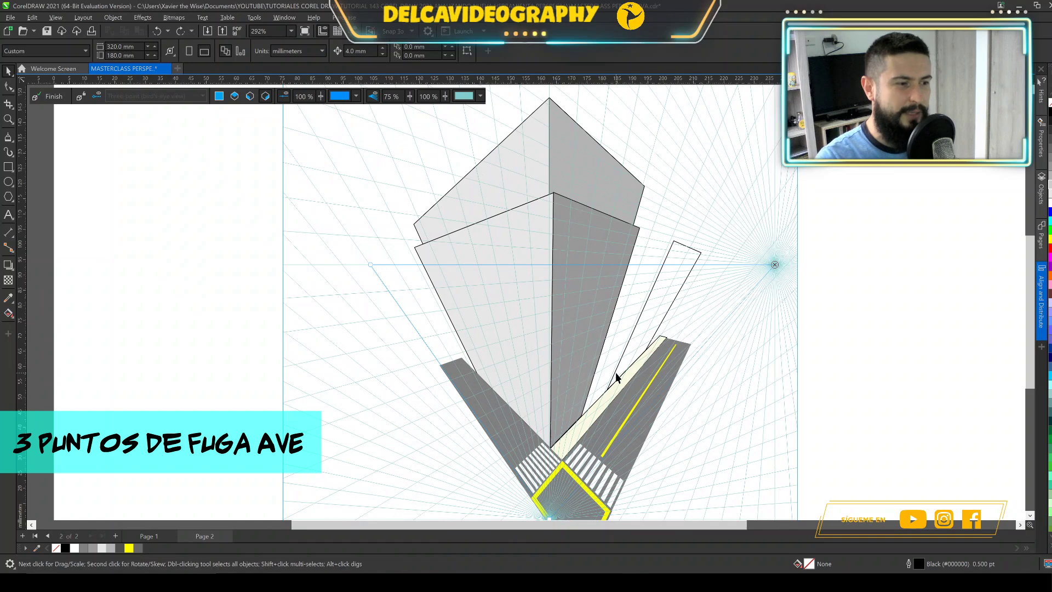
key("ctrl+z")
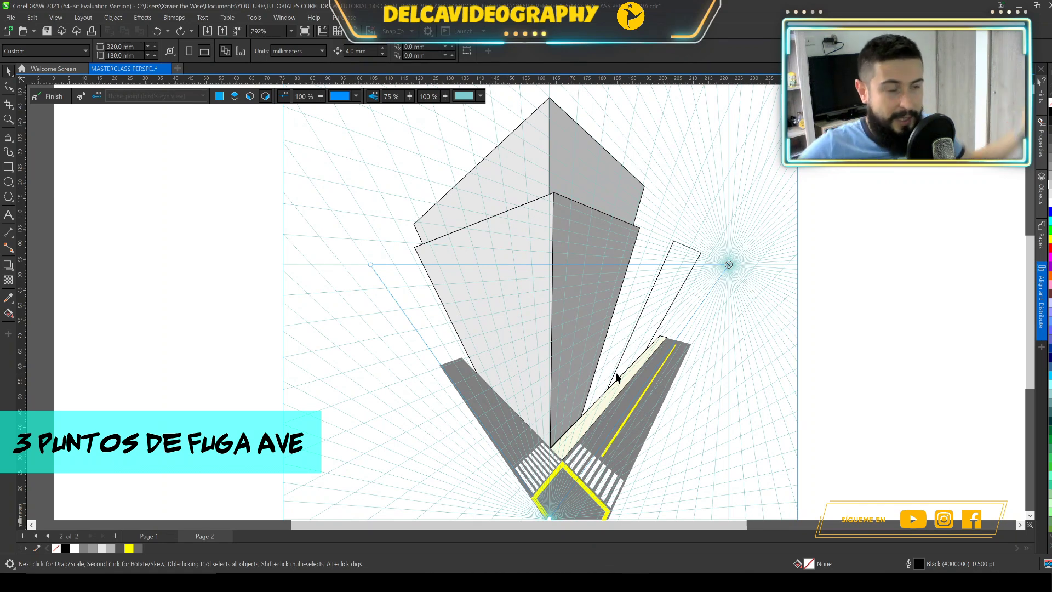
Step: Replace the thin wall behind the building with a taller one about 38 by 80 mm on the right perspective plane, rising from the sidewalk
scroll(616, 373, "up", 1)
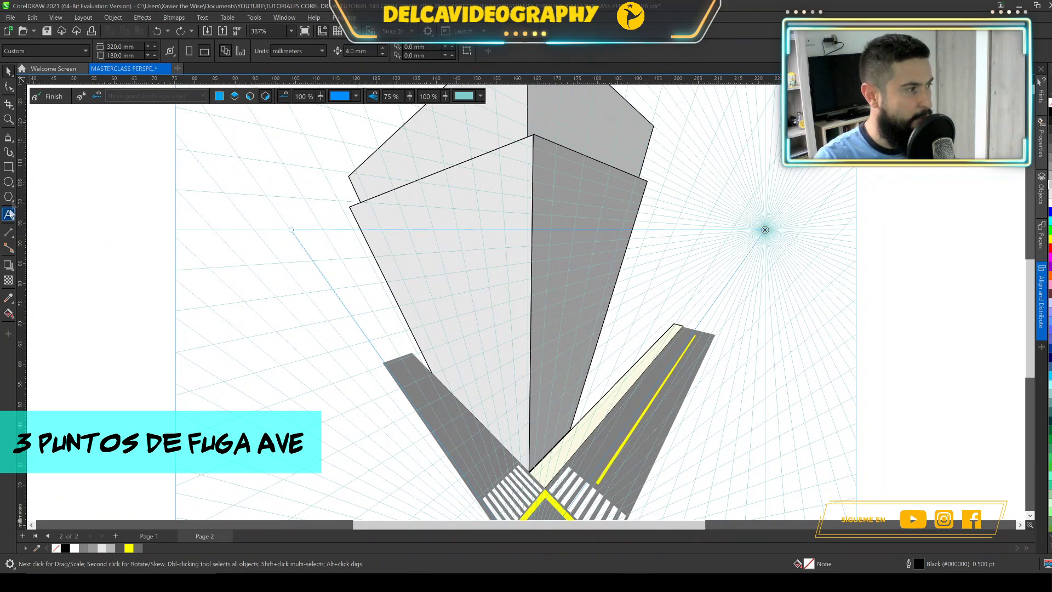
left_click(627, 376)
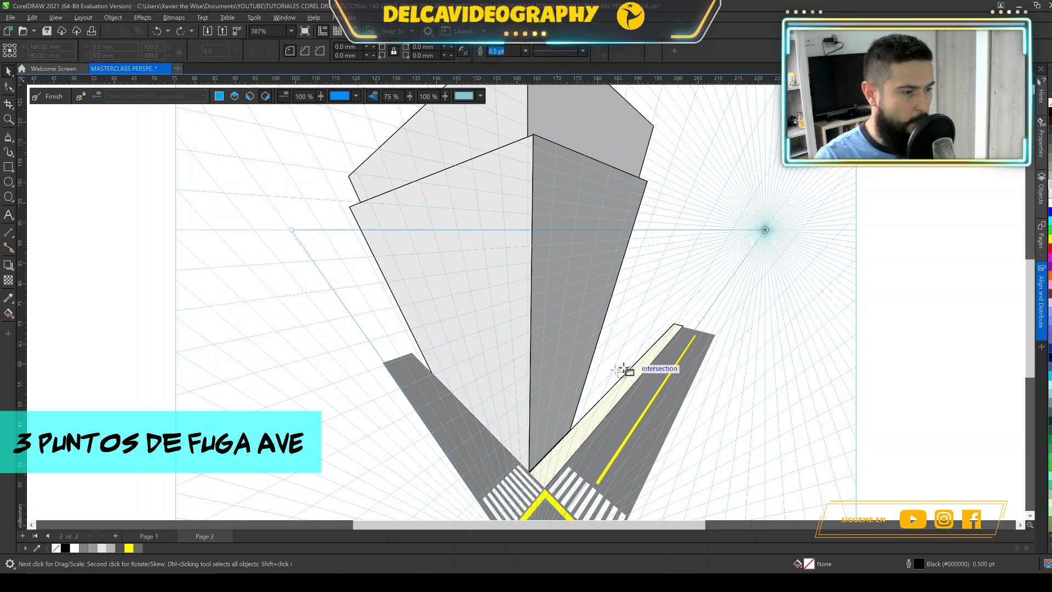
key("F6")
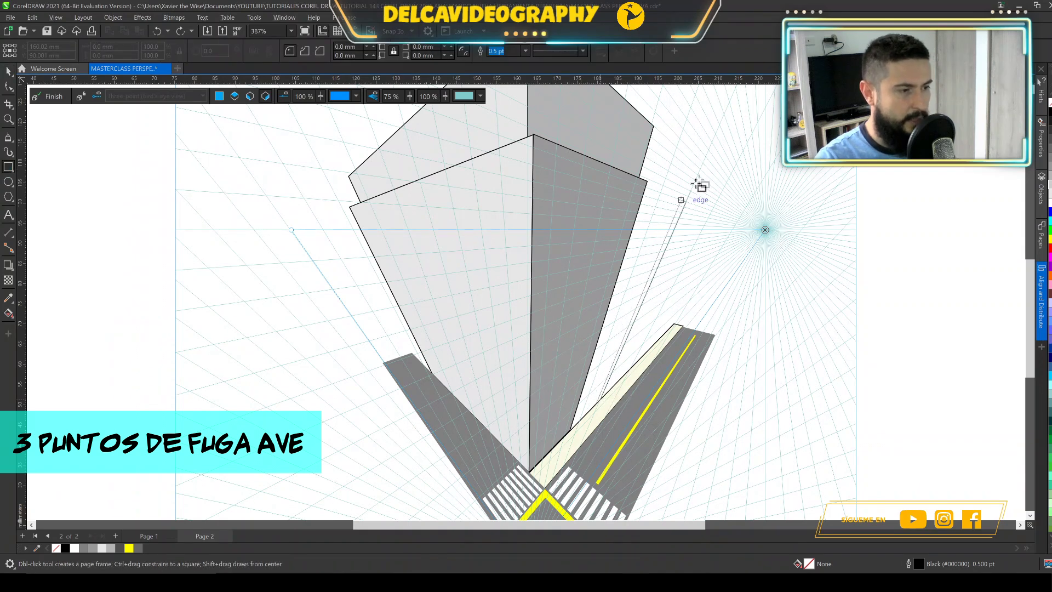
mouse_move(726, 164)
left_mouse_down()
mouse_move(756, 155)
mouse_move(756, 166)
left_mouse_up()
scroll(688, 279, "down", 1)
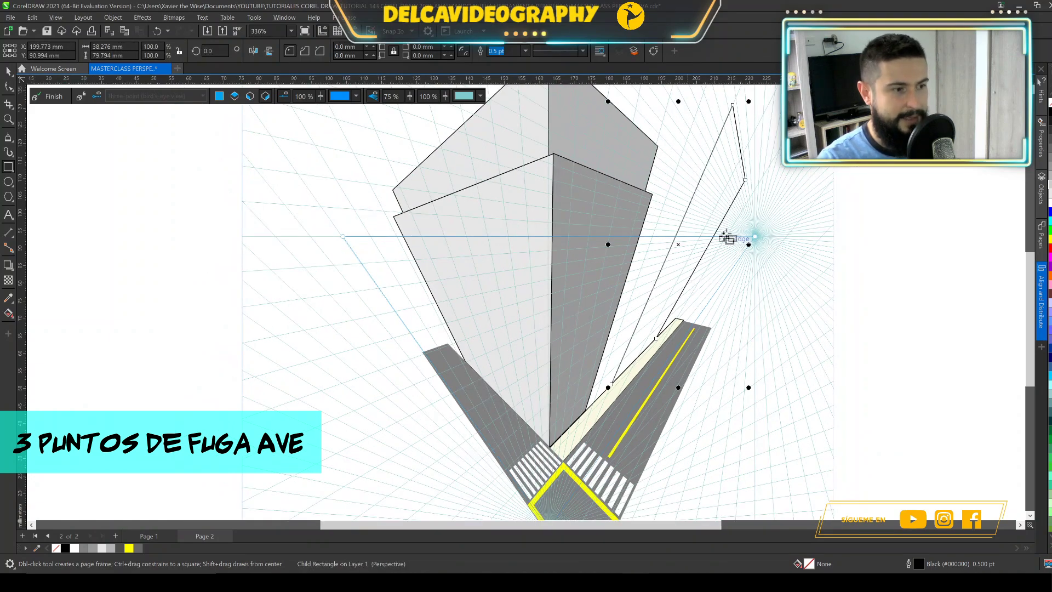
Step: Draw the adjoining wall about 48 by 80 mm on the left plane, fill it dark gray #666666, and place it behind the existing buildings
left_click_drag(733, 232, 752, 257)
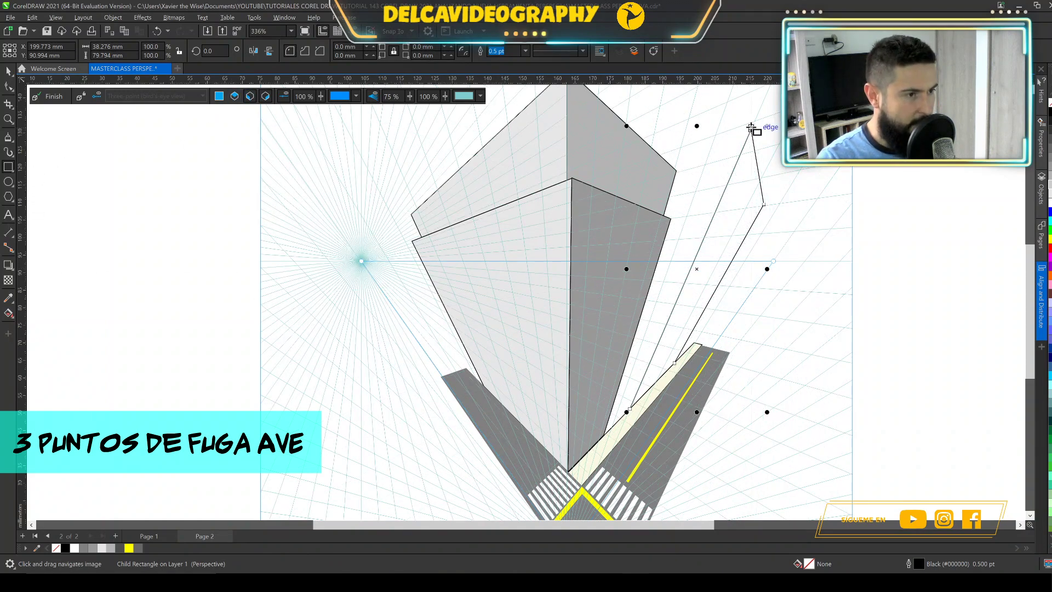
left_click_drag(750, 129, 585, 385)
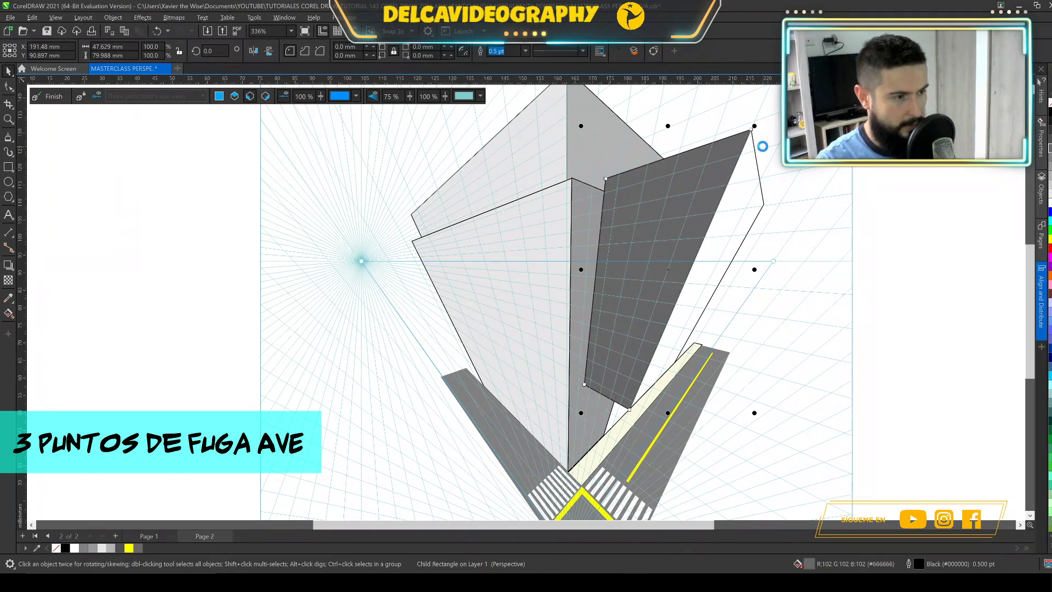
key("ctrl+Page_Down")
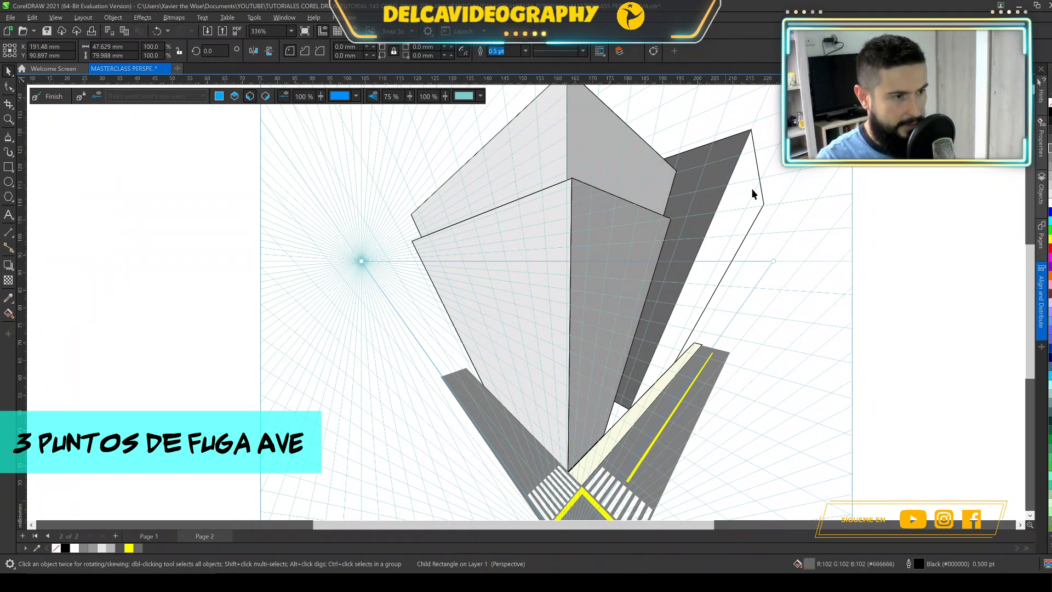
Step: Fill the rear building's street-facing wall on the right plane with medium gray
left_click(754, 145)
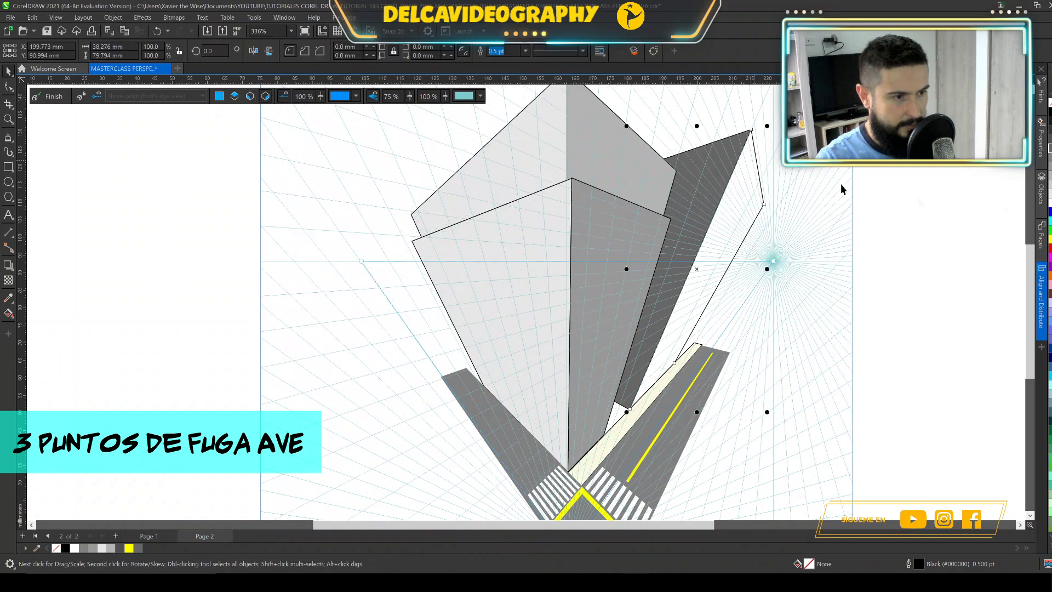
left_click(1049, 167)
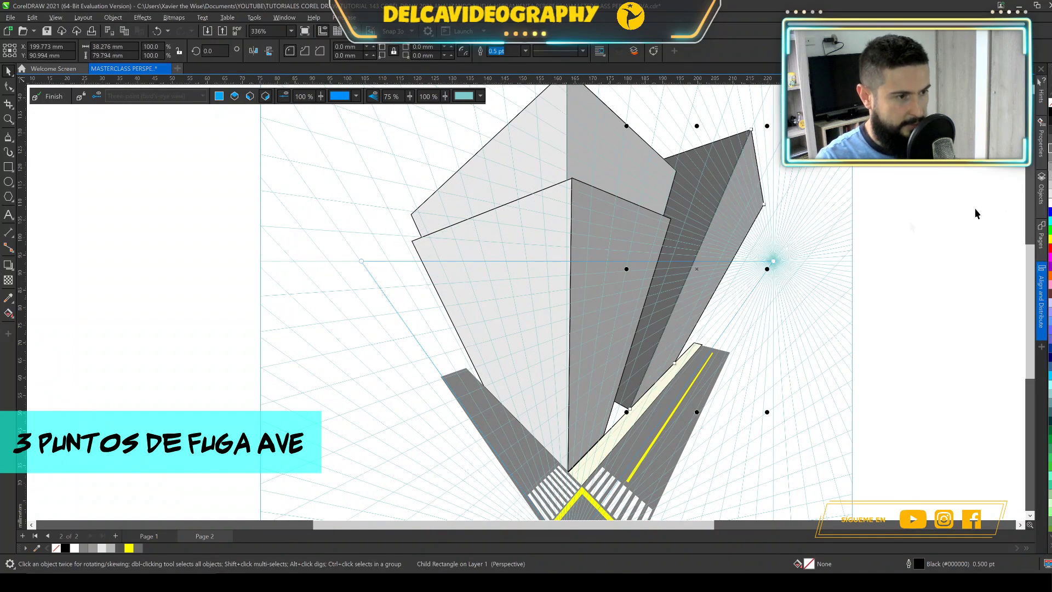
left_click(977, 209)
scroll(744, 244, "down", 1)
scroll(598, 214, "up", 1)
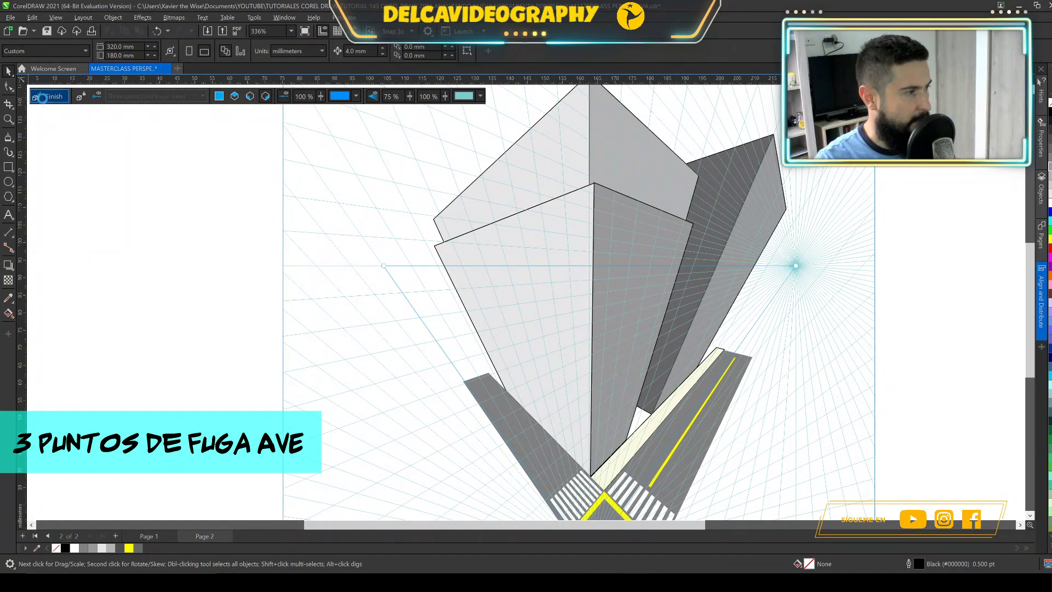
Step: Finish editing the perspective group and deselect it
left_click(43, 97)
scroll(549, 244, "down", 1)
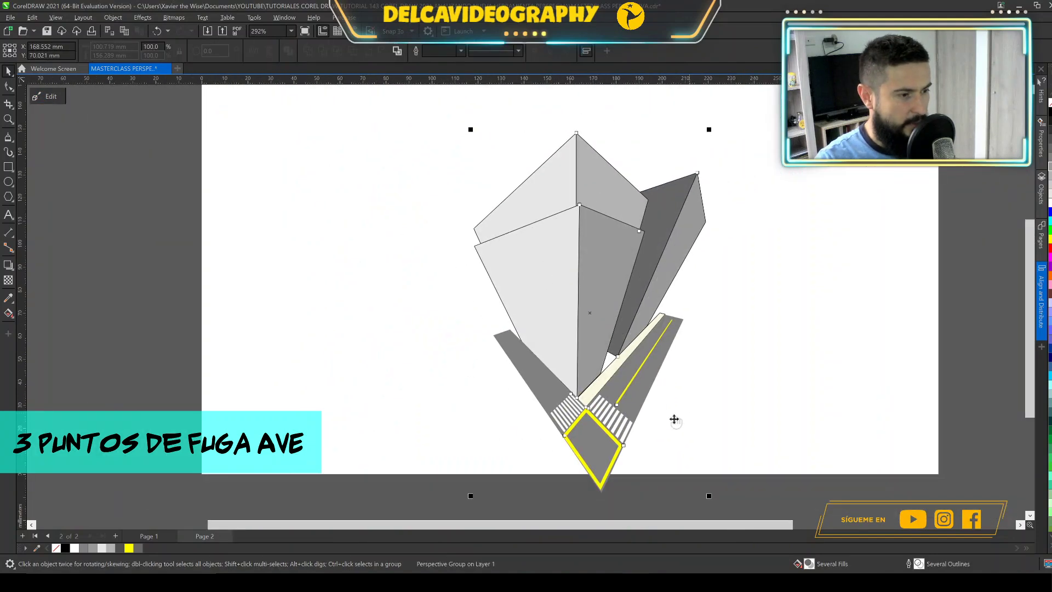
left_click(778, 356)
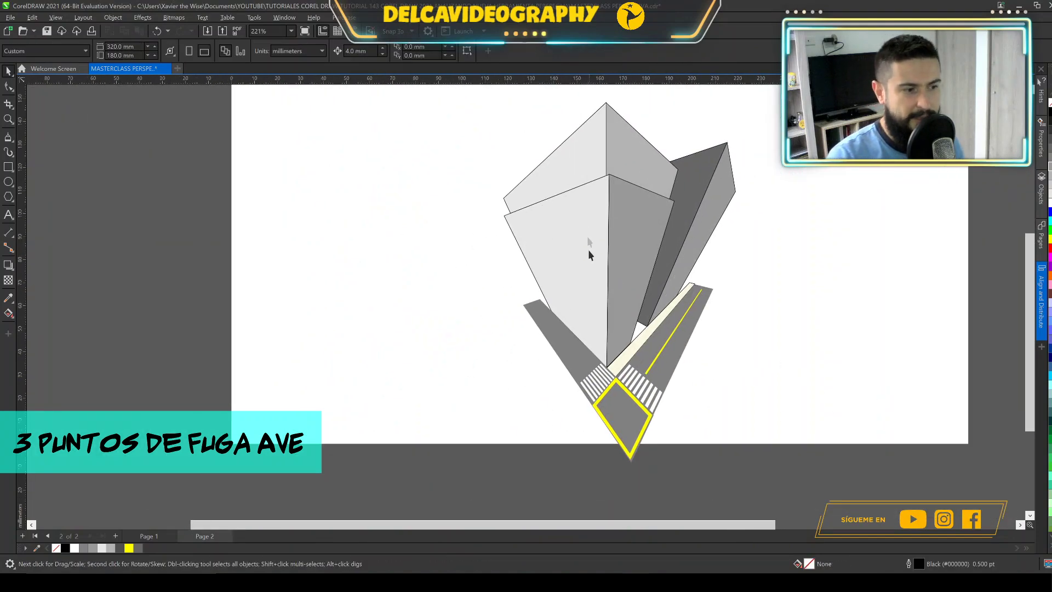
left_click_drag(589, 234, 614, 249)
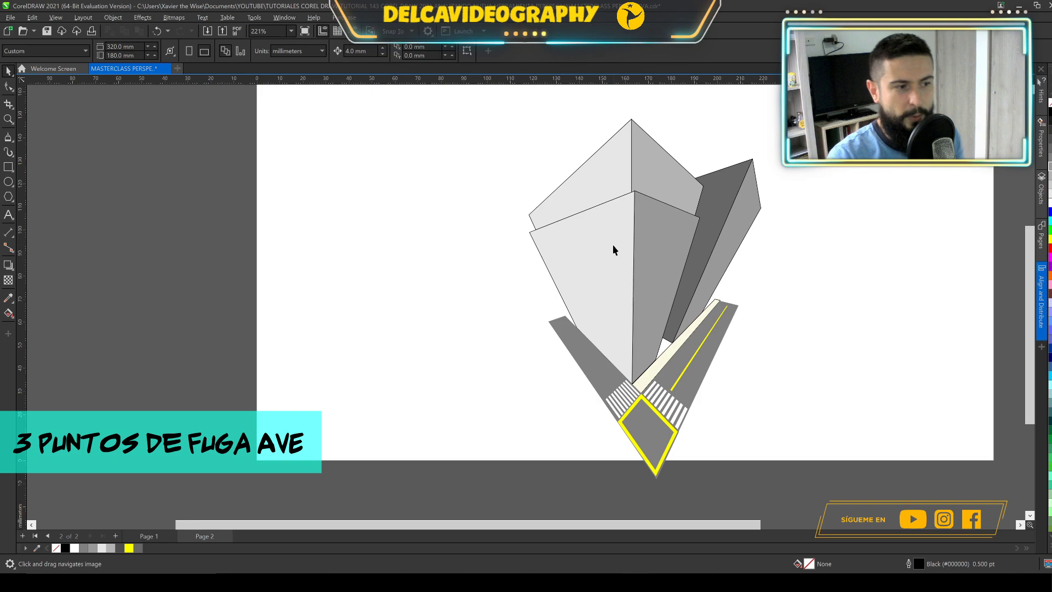
Step: Compare the scene with the finished bird's-eye illustration on Page 1 and return to Page 2
left_click(144, 537)
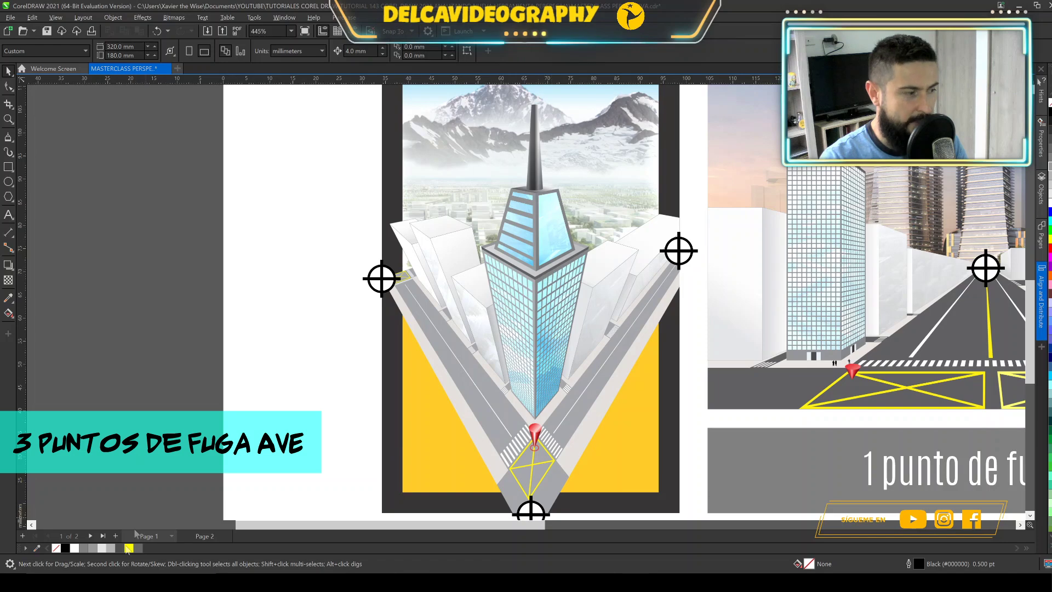
left_click(204, 537)
scroll(419, 410, "down", 4)
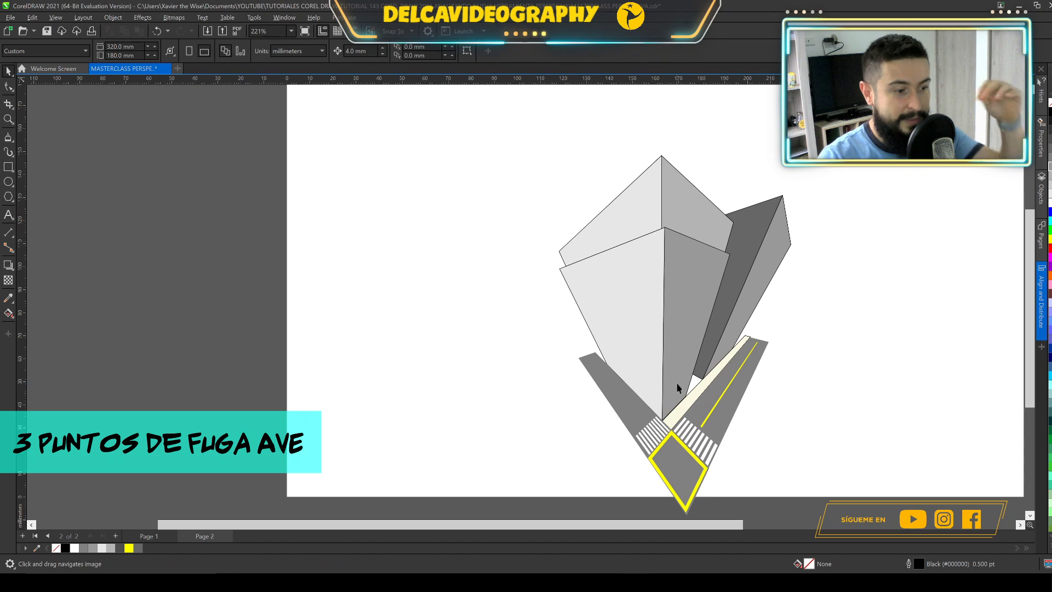
left_click(657, 268)
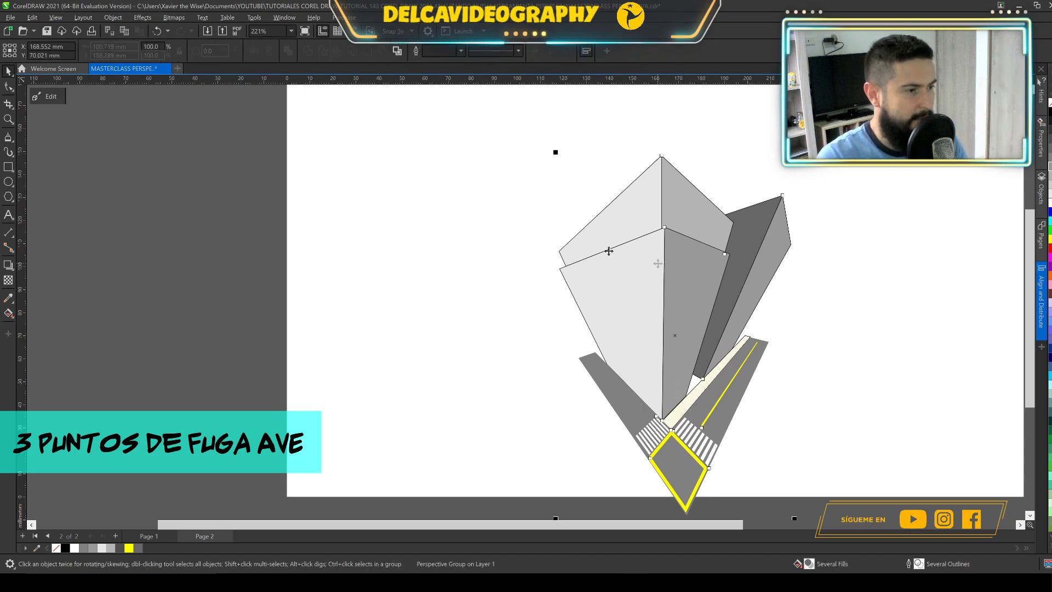
left_click(330, 244)
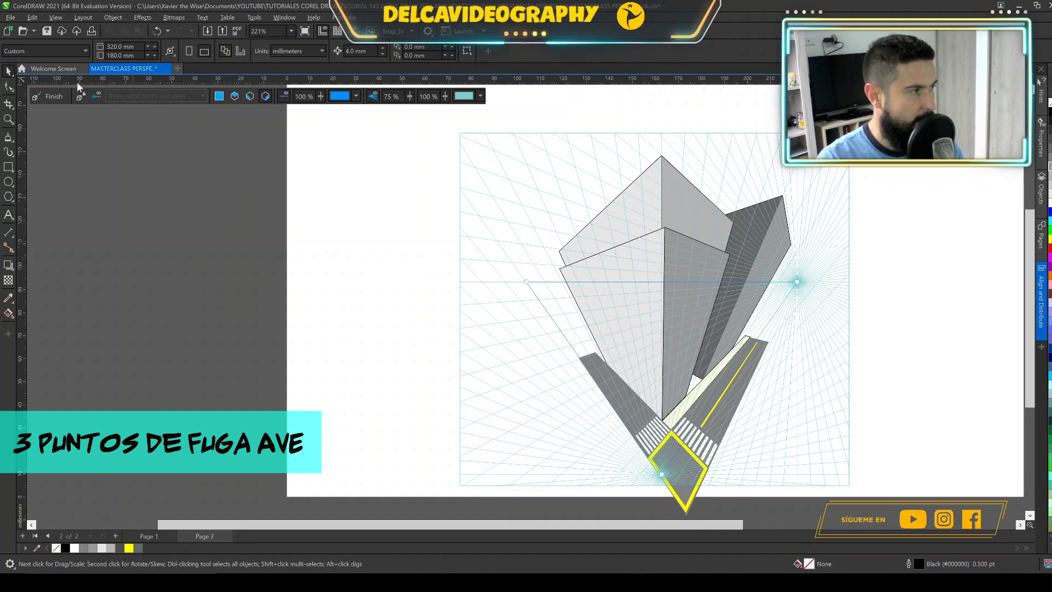
left_click(575, 293)
scroll(410, 263, "down", 2)
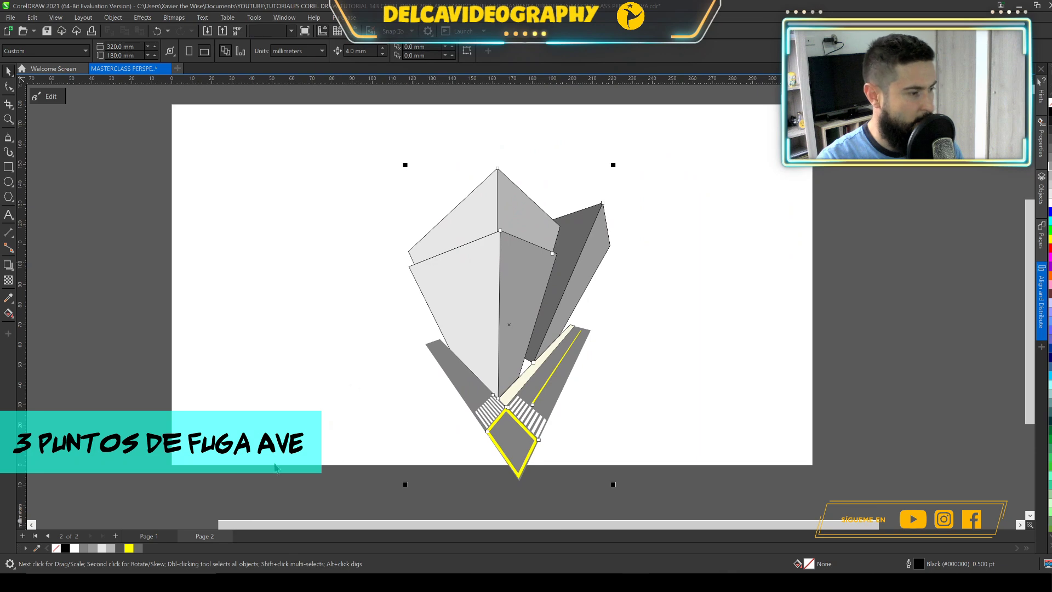
scroll(632, 346, "right", 2)
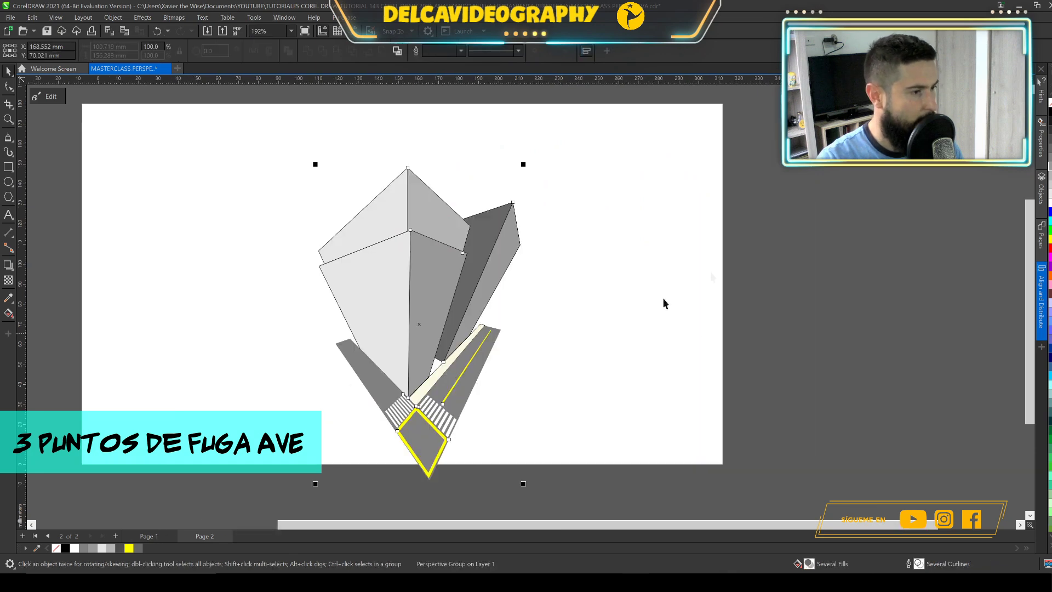
key("Escape")
Step: Create a new three-point bird's-eye perspective group beside the finished scene, overlapping the page's right edge
left_click(114, 17)
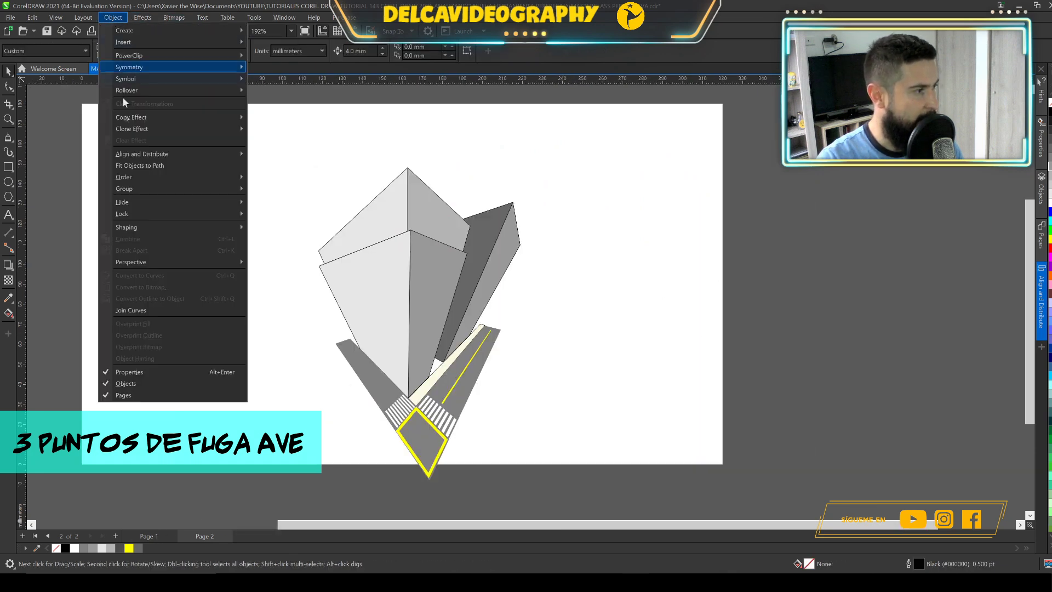
mouse_move(172, 263)
left_click(265, 264)
left_click_drag(597, 167, 761, 349)
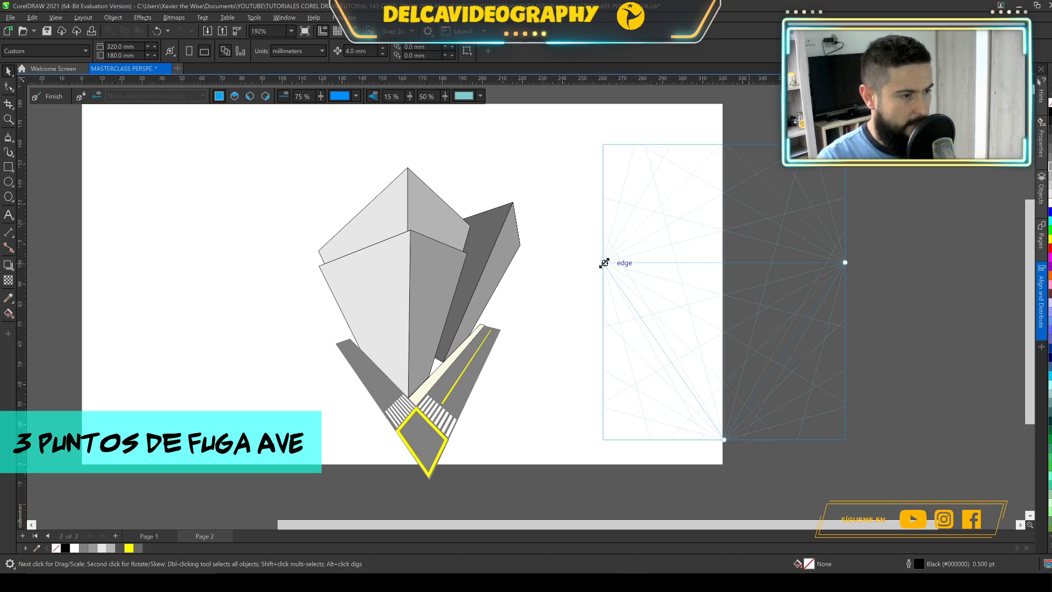
Step: Spread the new grid's two horizon vanishing points outside its frame and lower the horizon line
left_click_drag(603, 263, 561, 262)
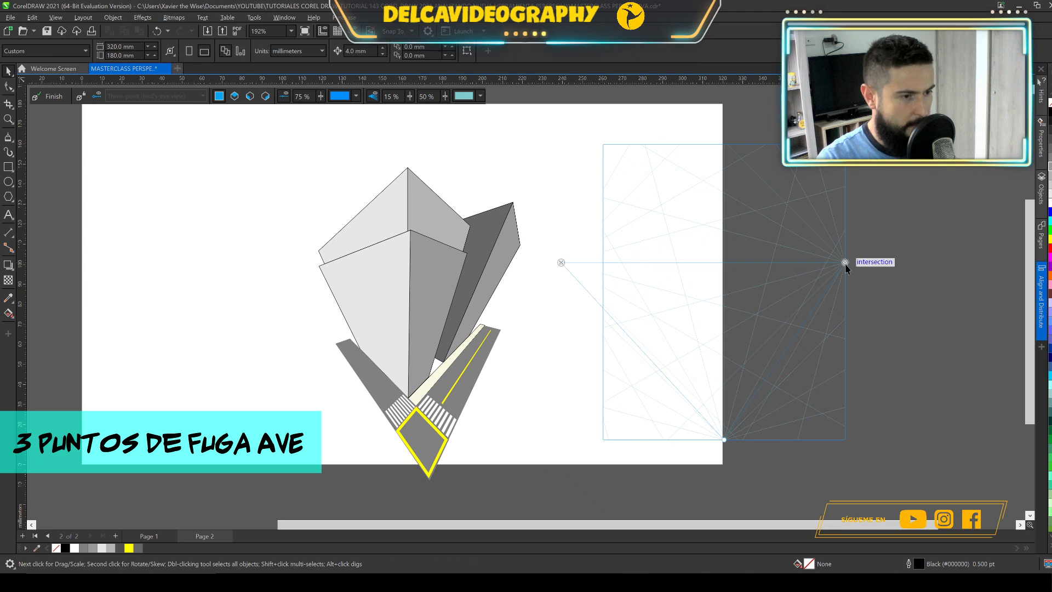
left_click_drag(916, 269, 928, 270)
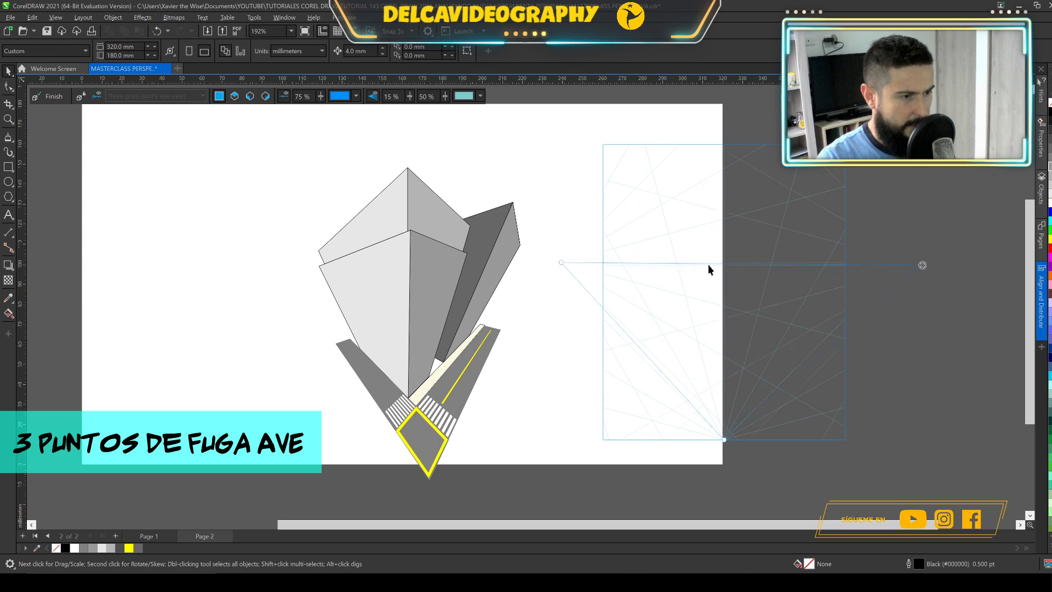
left_click_drag(723, 264, 727, 313)
Step: Try drawing a rectangle about 76 by 11 mm on the new perspective grid near the horizon
left_click(6, 167)
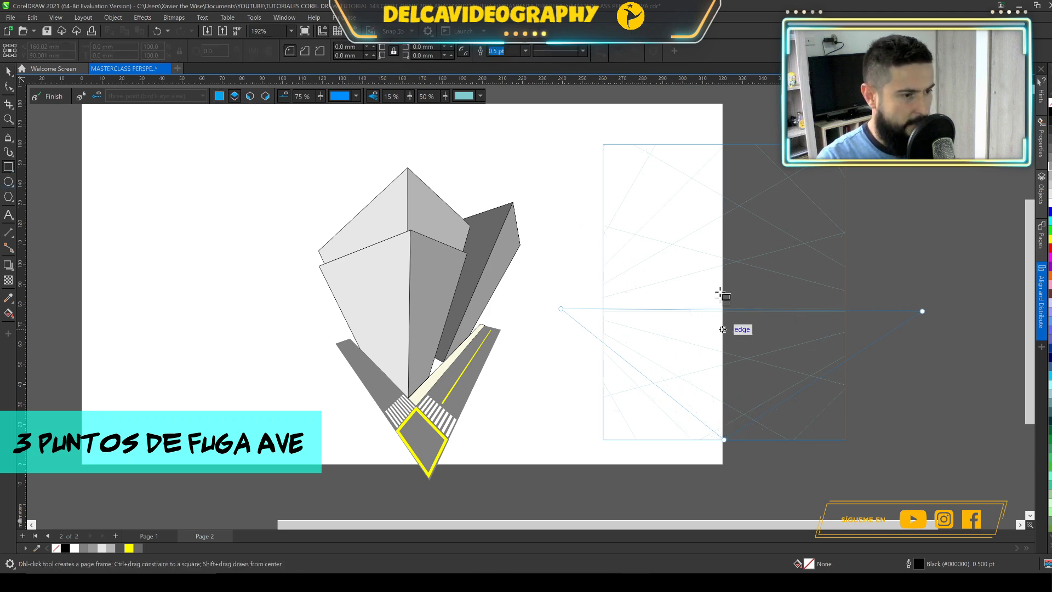
left_click_drag(712, 275, 722, 299)
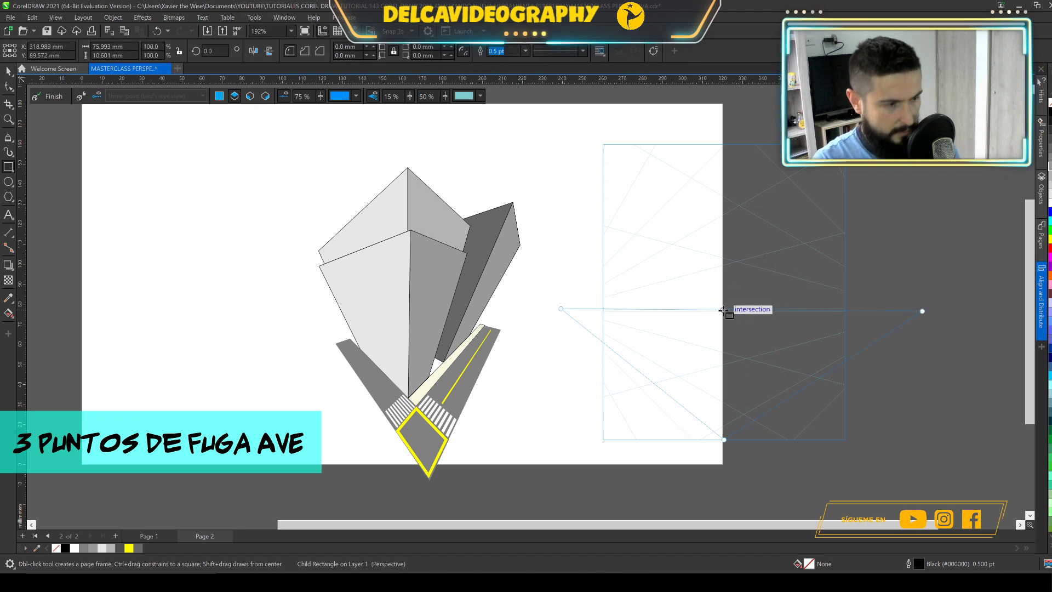
Step: Raise the horizon line to about the upper third of the new perspective grid
key("space")
left_click_drag(723, 257, 718, 234)
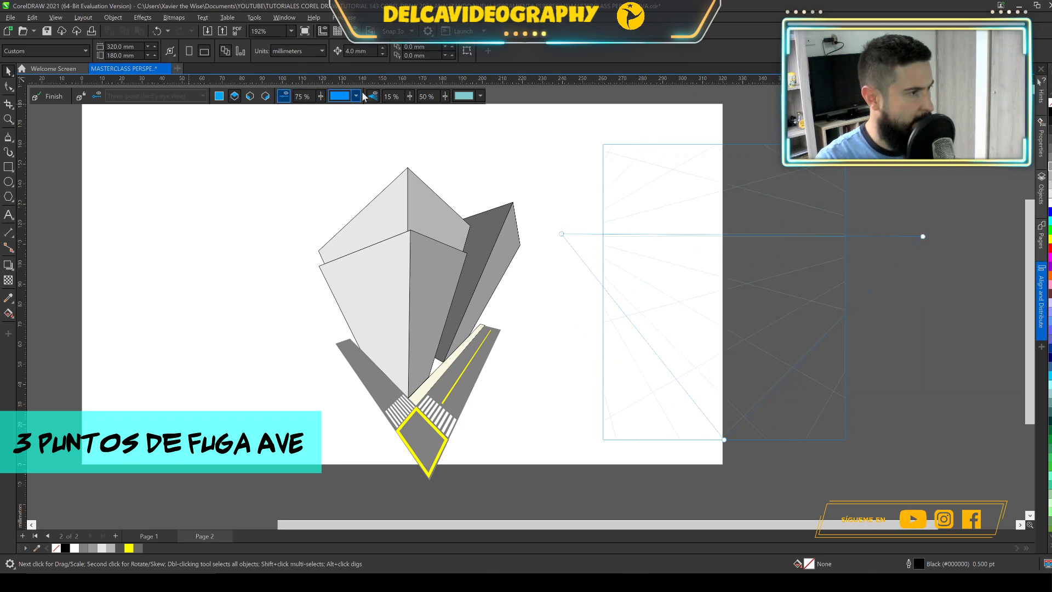
Step: Set the perspective line density to 75 % and draw a top-plane rectangle below the horizon, about 80 mm wide and 14.5 mm high
left_click_drag(410, 97, 441, 119)
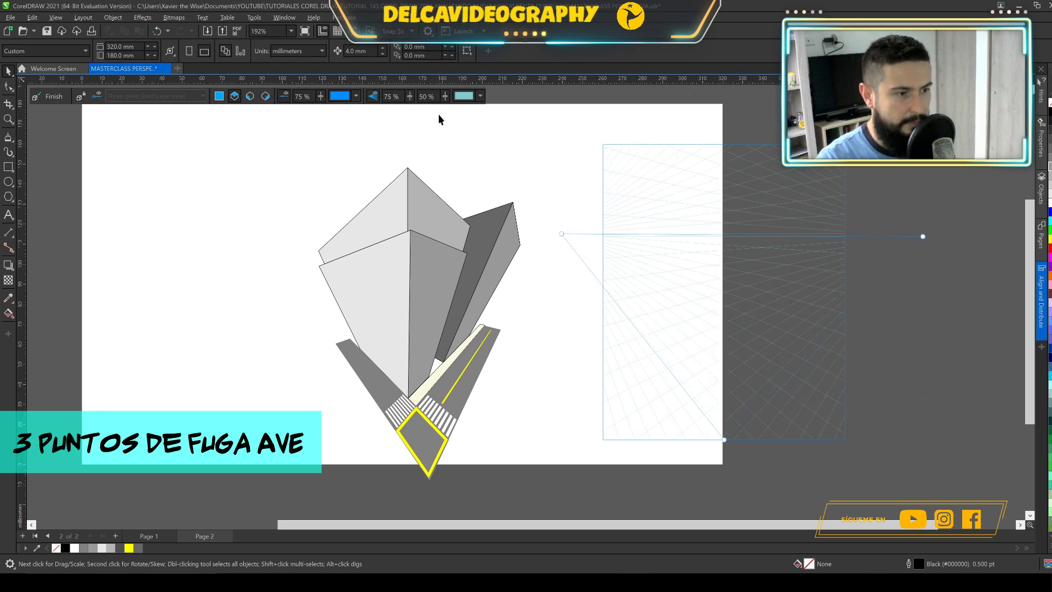
left_click(8, 247)
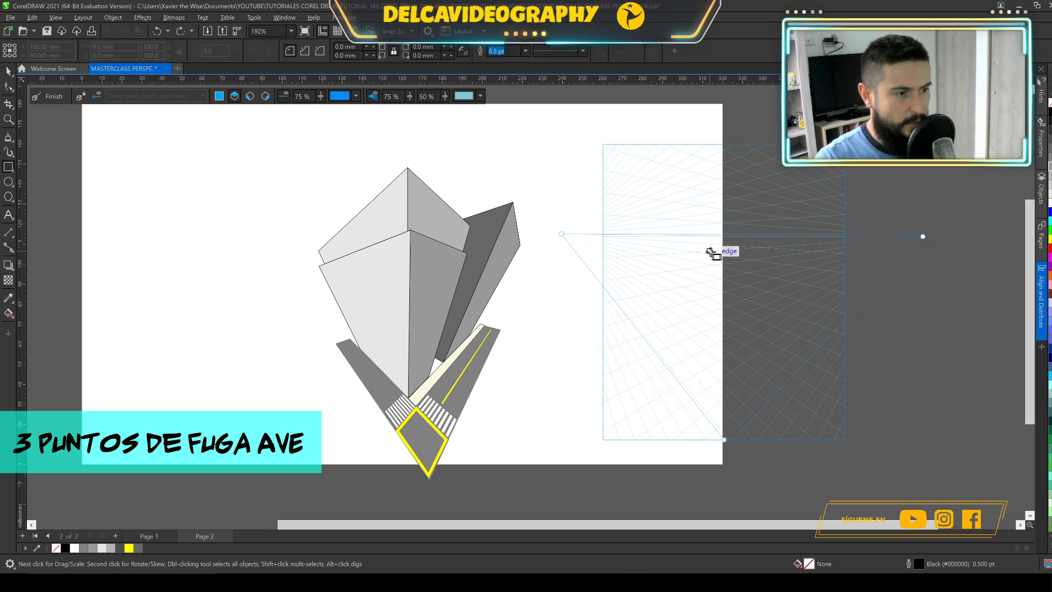
mouse_move(712, 249)
left_mouse_down()
mouse_move(734, 282)
mouse_move(699, 271)
mouse_move(711, 269)
left_mouse_up()
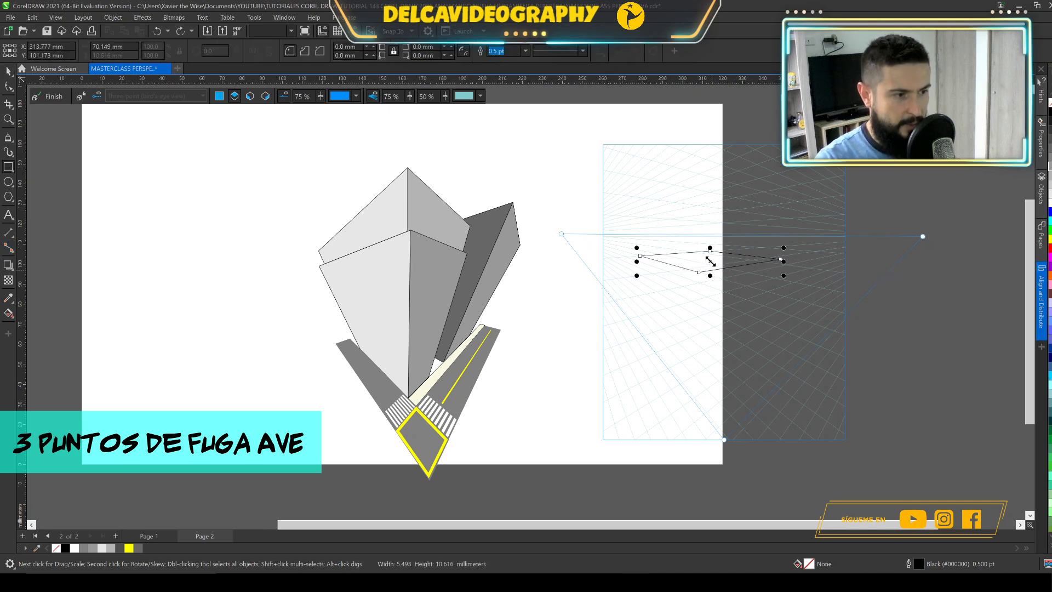
key("space")
left_click_drag(710, 271, 736, 280)
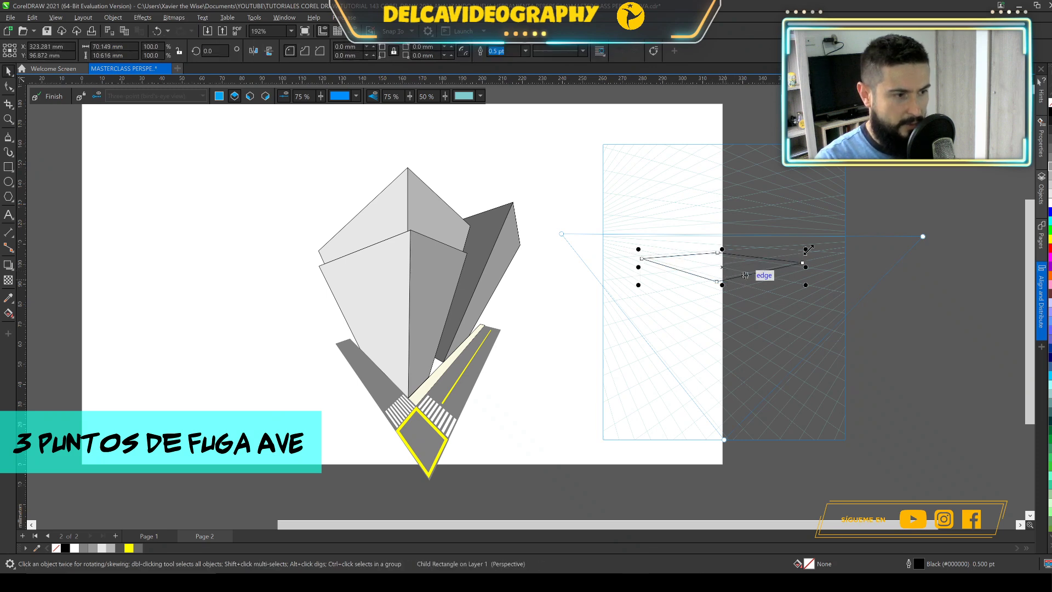
Step: Set the page width to 1,000 mm so the whole perspective field fits on the page
scroll(493, 219, "right", 2)
key("Escape")
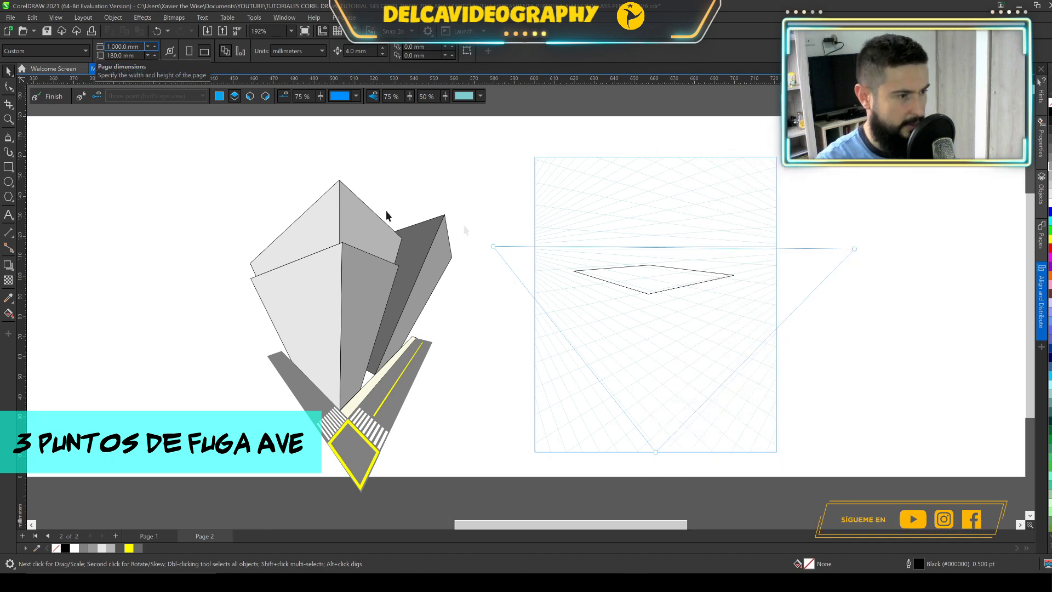
left_click(655, 291)
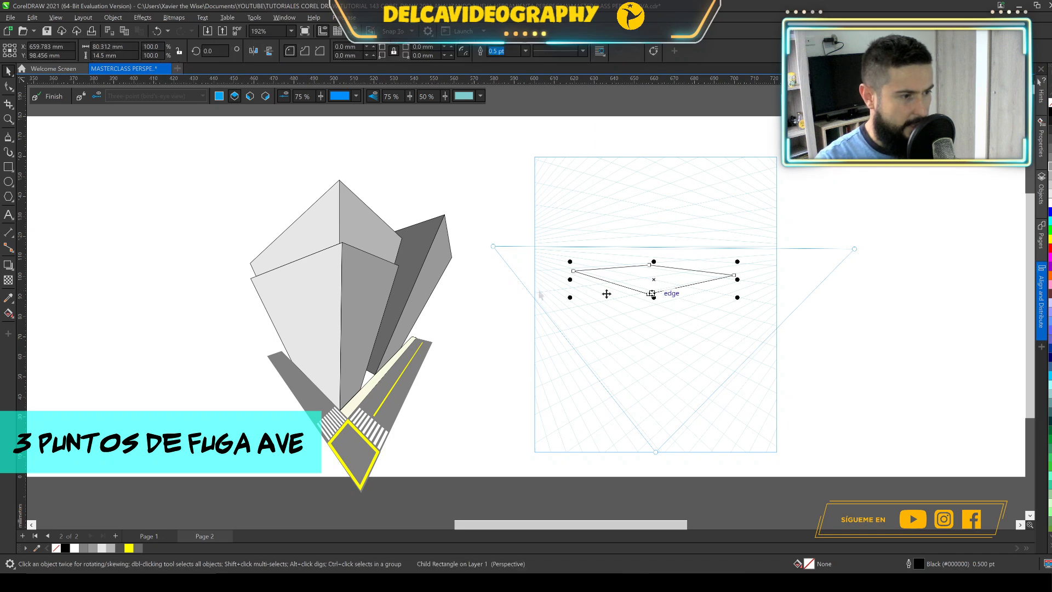
Step: Draw the box's right and left faces below the top rectangle on their perspective planes, about 43 × 70 mm and 40 × 71 mm
left_click(8, 168)
left_click(265, 96)
left_click_drag(734, 275, 654, 413)
left_click_drag(646, 344, 648, 296)
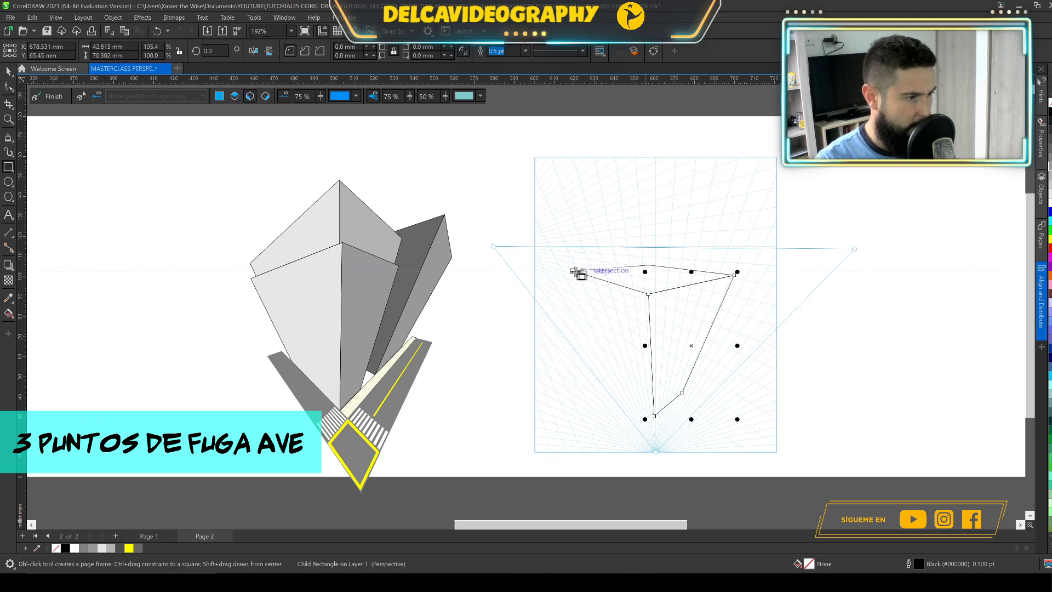
left_click_drag(574, 271, 658, 416)
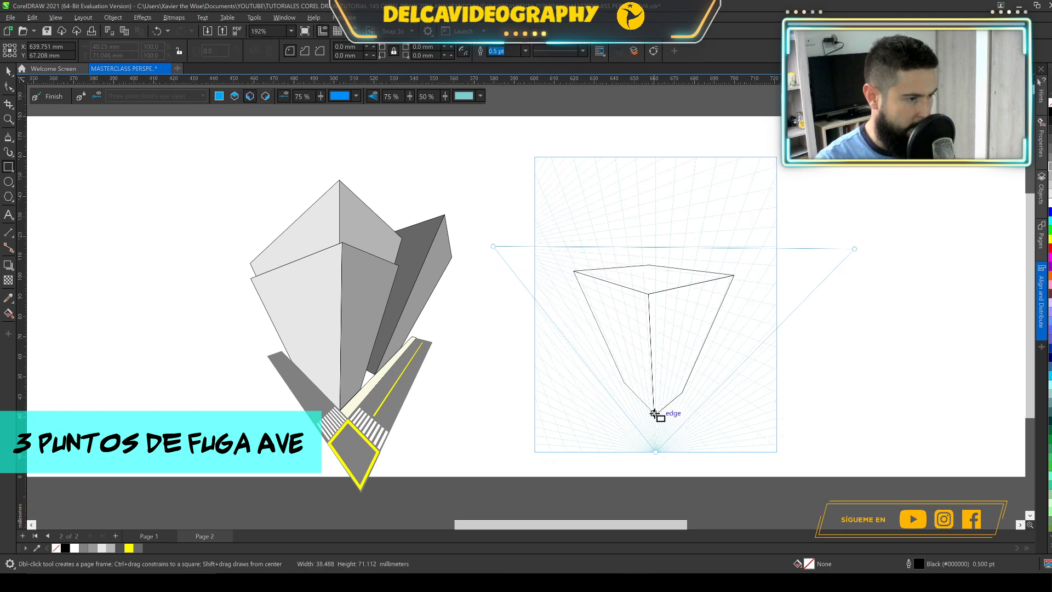
Step: Stretch the left face's height to about 73 mm so its lower corner meets the right face
scroll(713, 340, "down", 1)
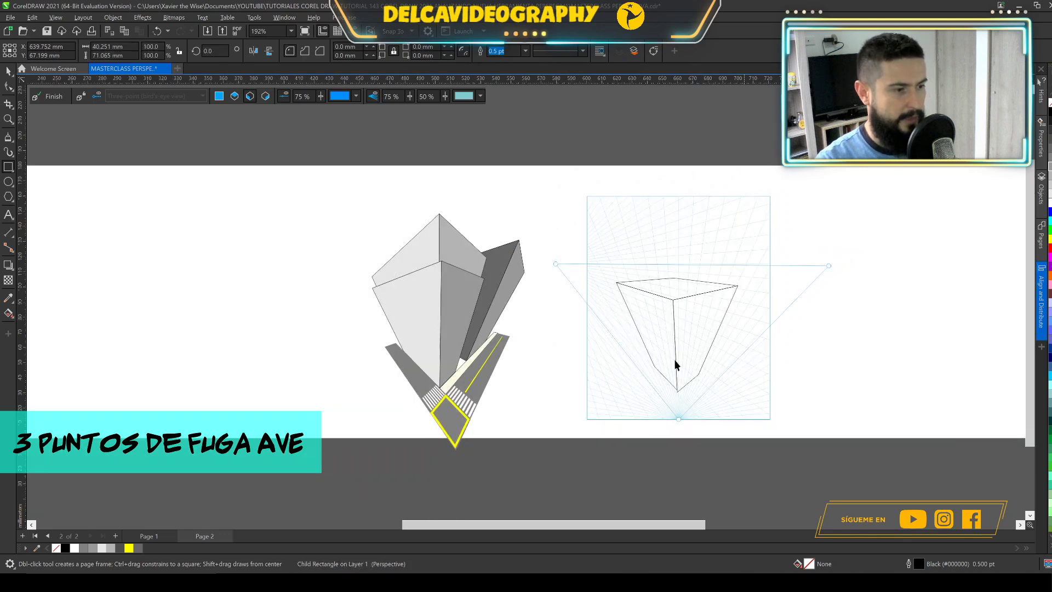
key("space")
scroll(673, 371, "up", 2)
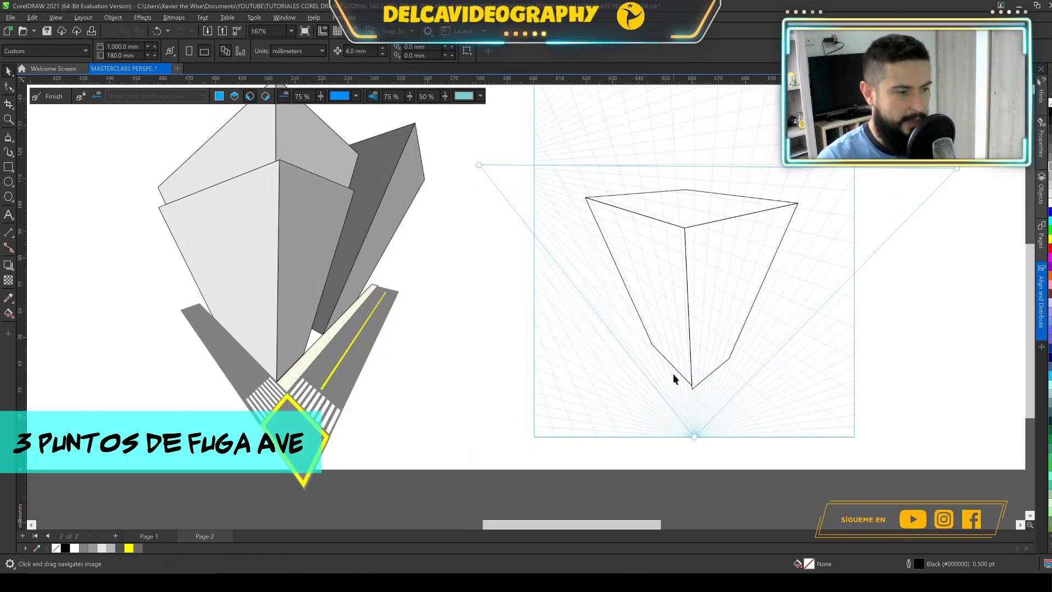
left_click(676, 370)
left_click_drag(627, 395, 694, 398)
left_click(612, 382)
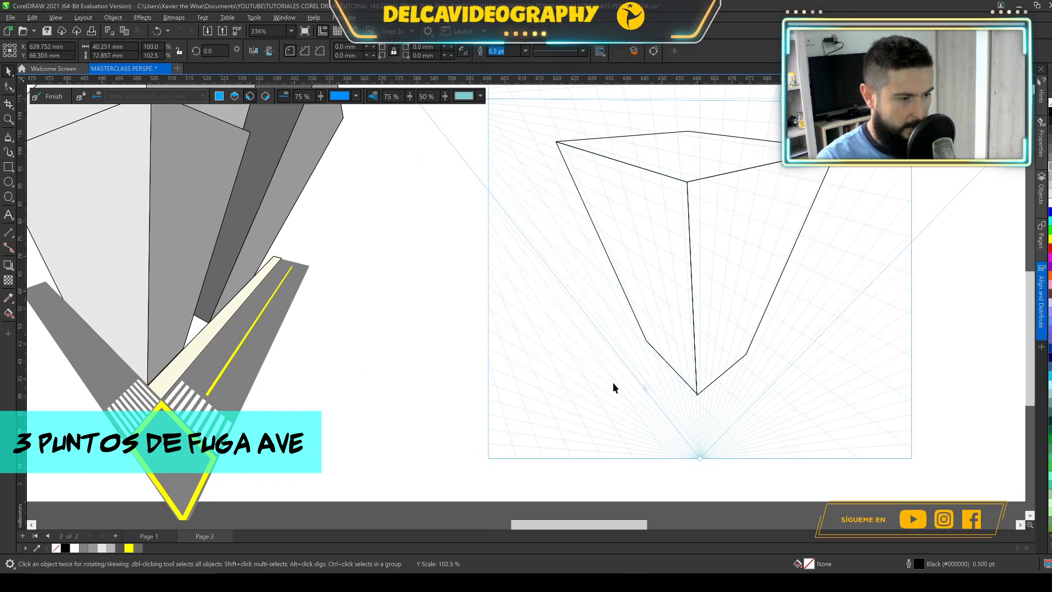
scroll(612, 382, "down", 3)
scroll(613, 383, "down", 2)
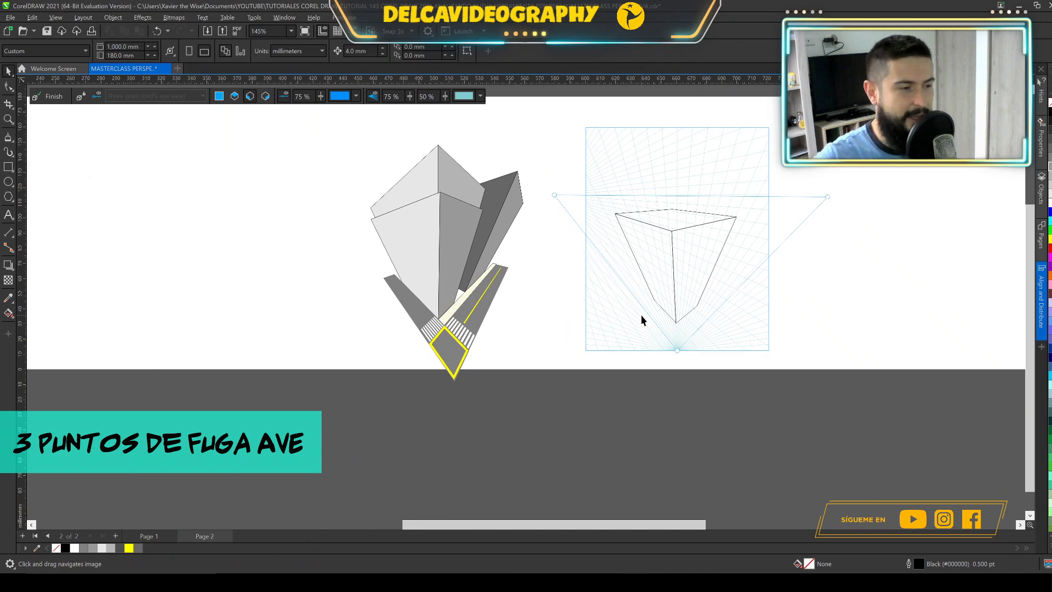
left_click(695, 233)
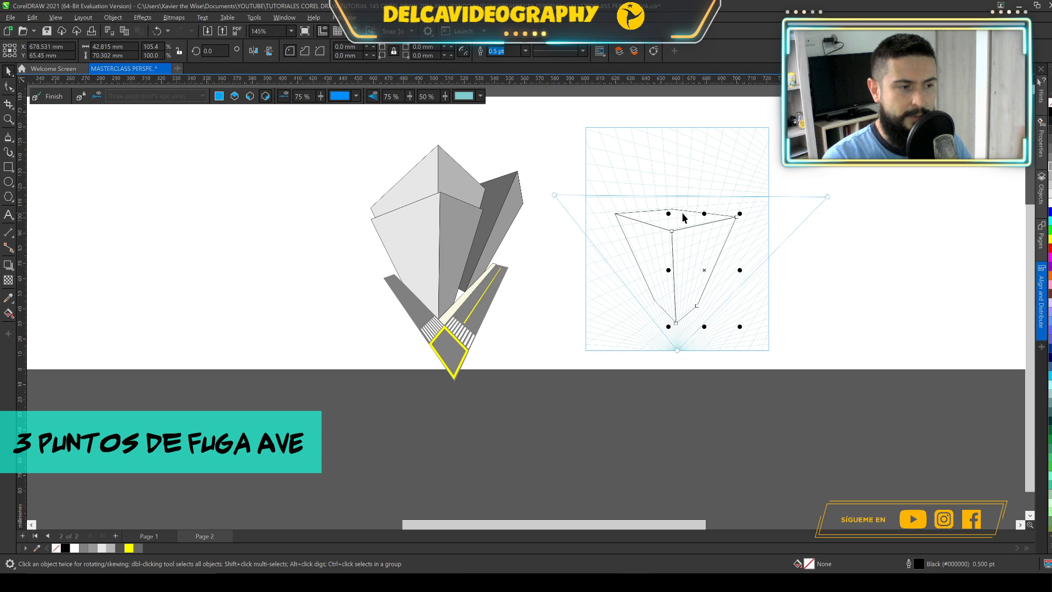
key("Escape")
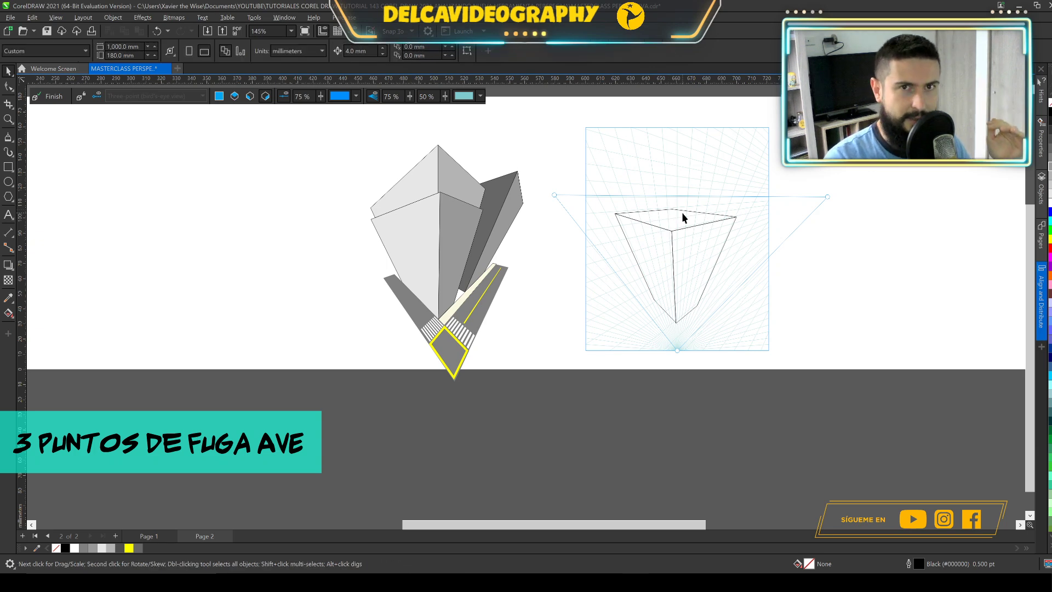
key("h")
mouse_move(676, 223)
left_mouse_down()
mouse_move(653, 269)
mouse_move(577, 320)
left_mouse_up()
scroll(577, 320, "up", 1)
key("space")
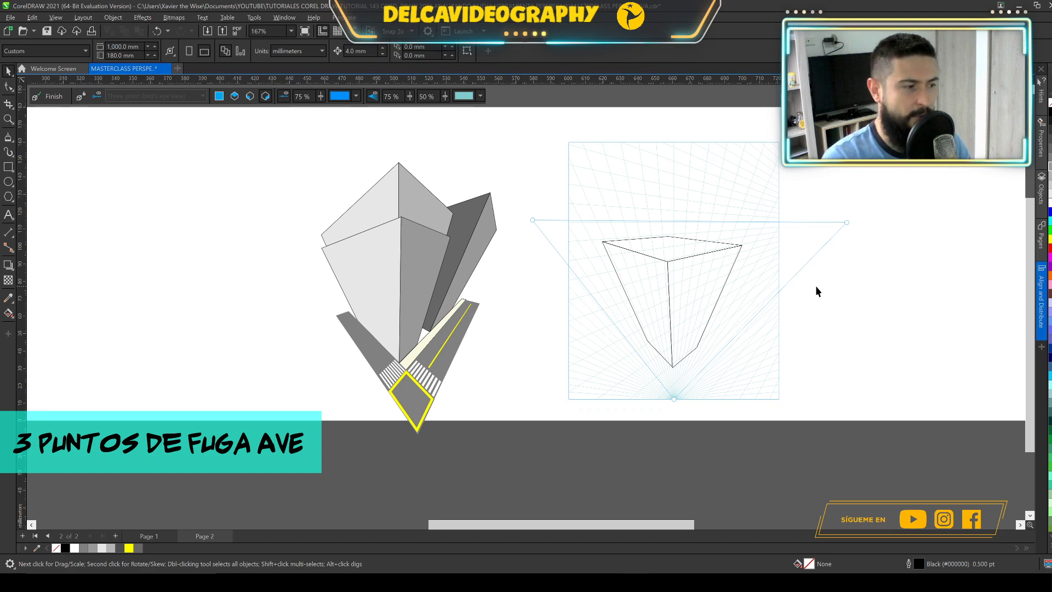
scroll(478, 355, "left", 3)
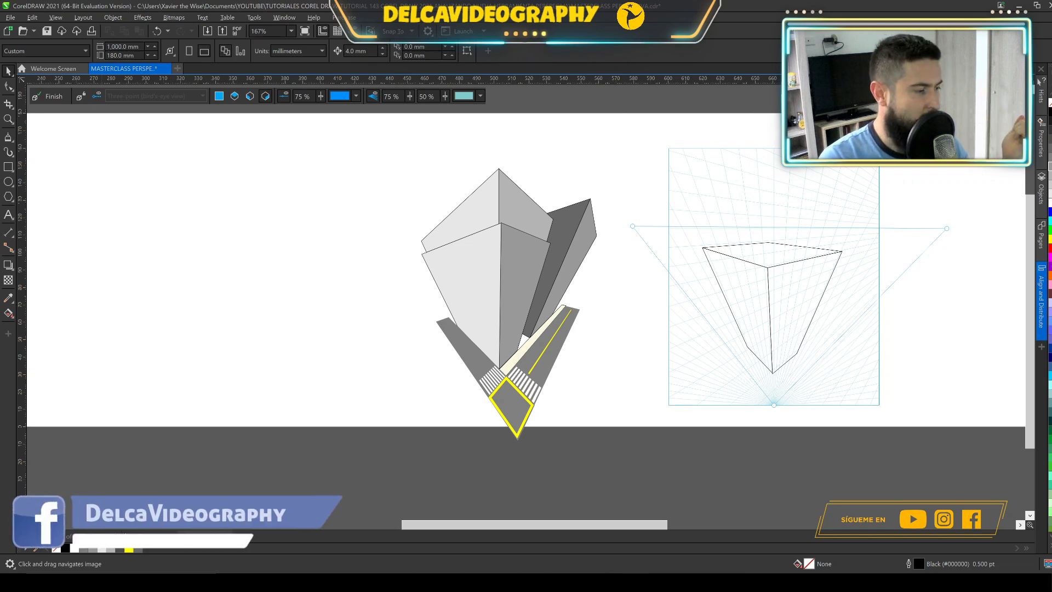
Step: Add a blank third page to the document
left_click(162, 537)
scroll(601, 338, "down", 1)
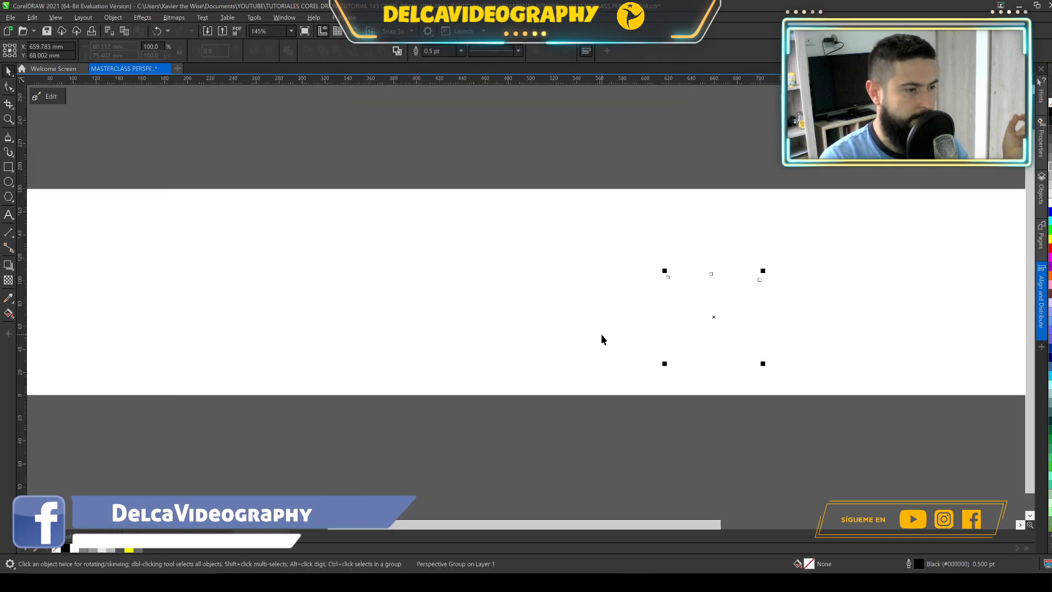
left_click_drag(614, 292, 834, 266)
left_click_drag(456, 280, 472, 287)
scroll(356, 265, "up", 1)
left_click_drag(337, 270, 331, 261)
scroll(293, 263, "up", 1)
Step: Place a Three-point (worm's-eye view) perspective field on page 3 and lower its horizon line slightly
left_click(113, 18)
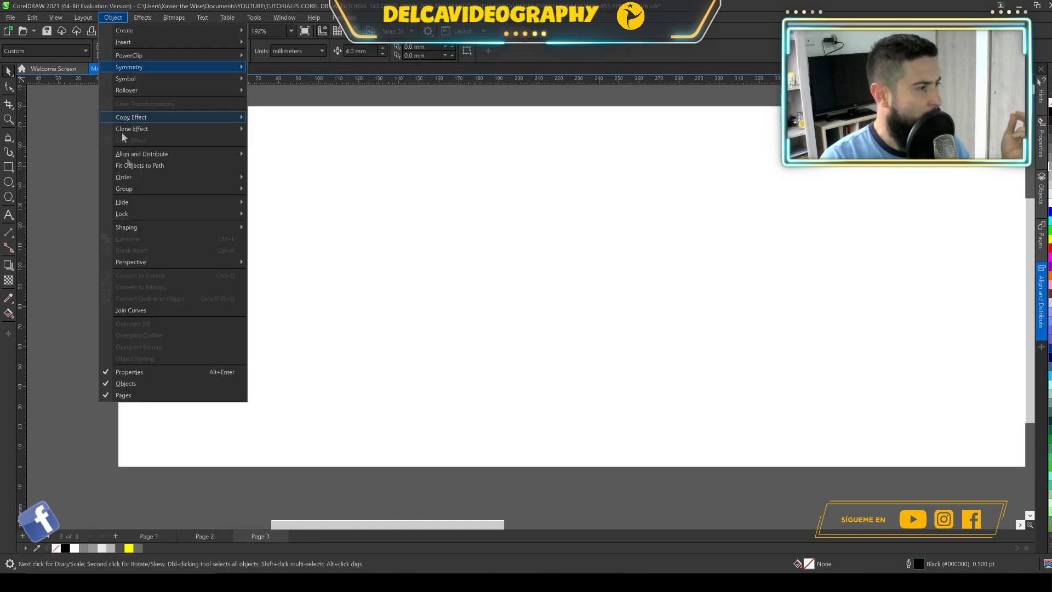
mouse_move(236, 263)
left_click(274, 276)
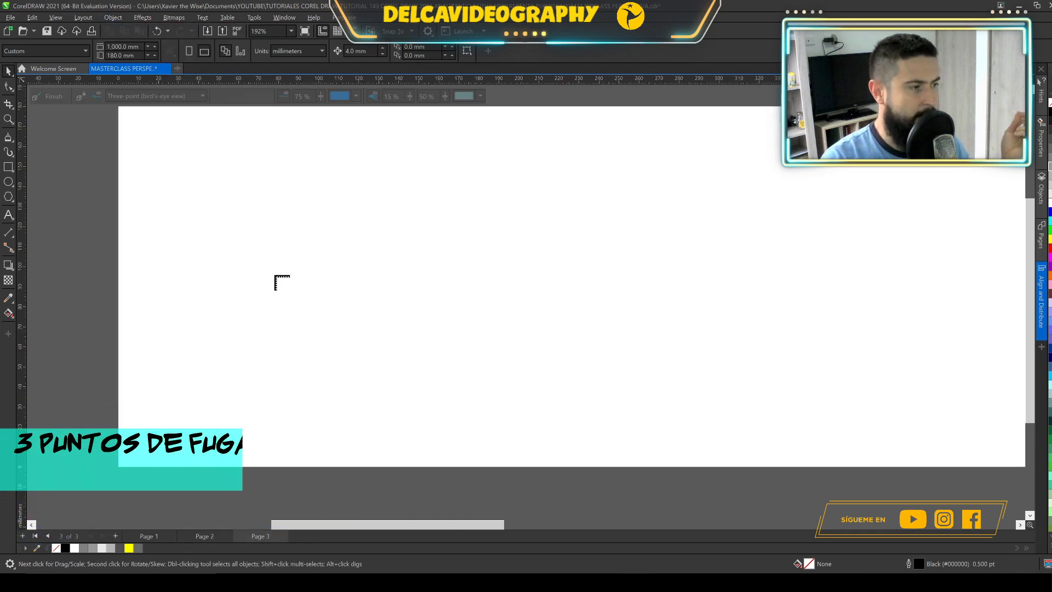
left_click(166, 96)
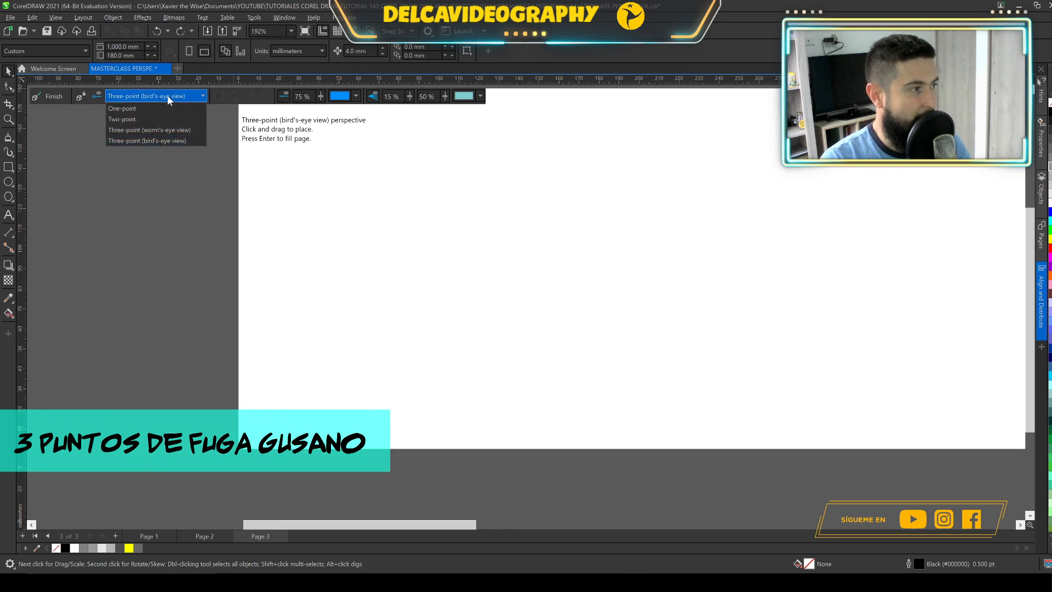
left_click(164, 132)
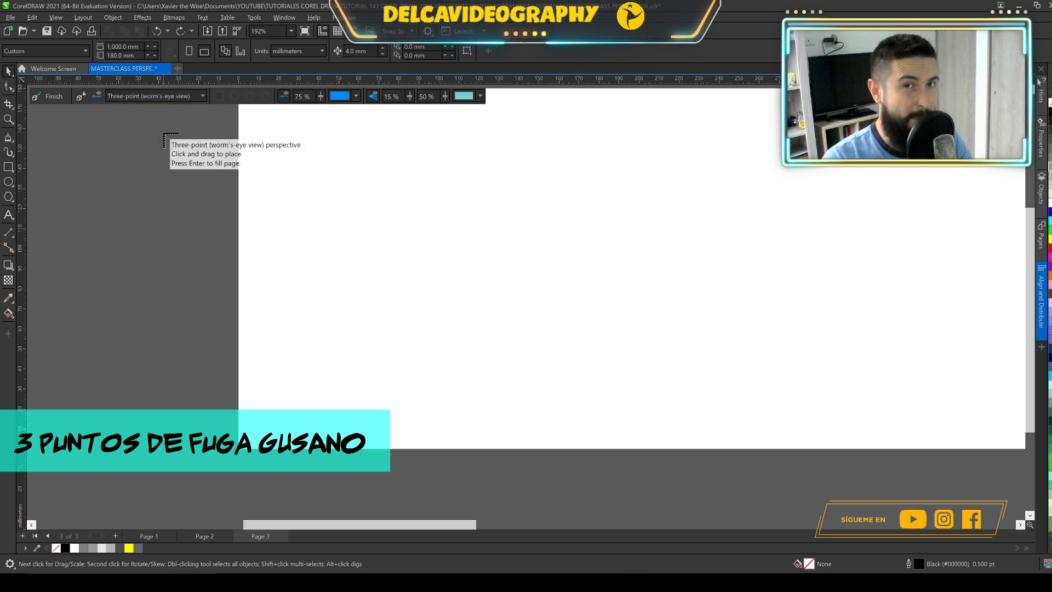
left_click_drag(297, 119, 564, 423)
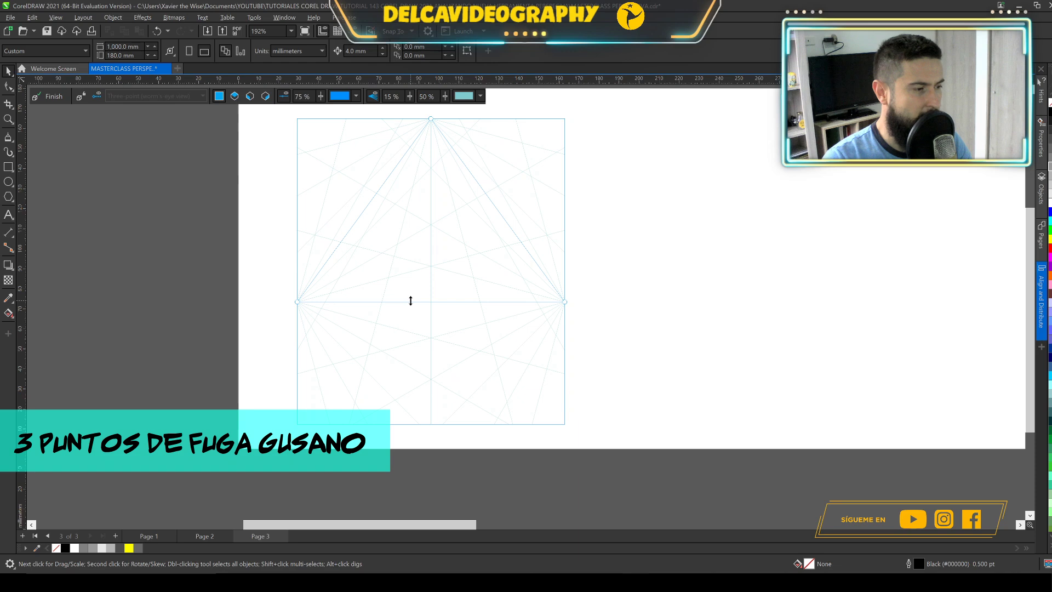
left_click_drag(409, 313, 409, 316)
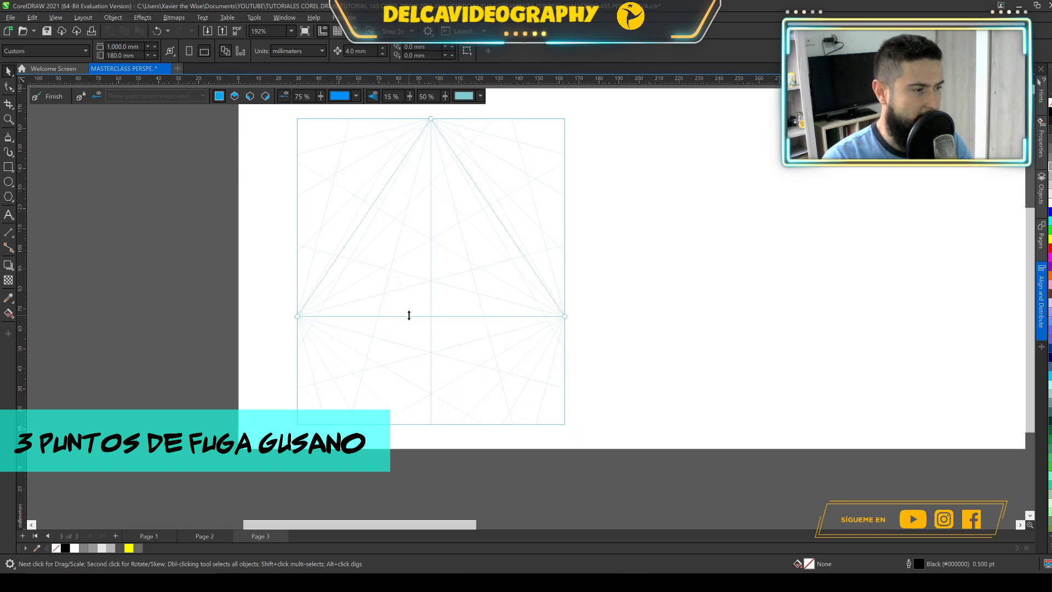
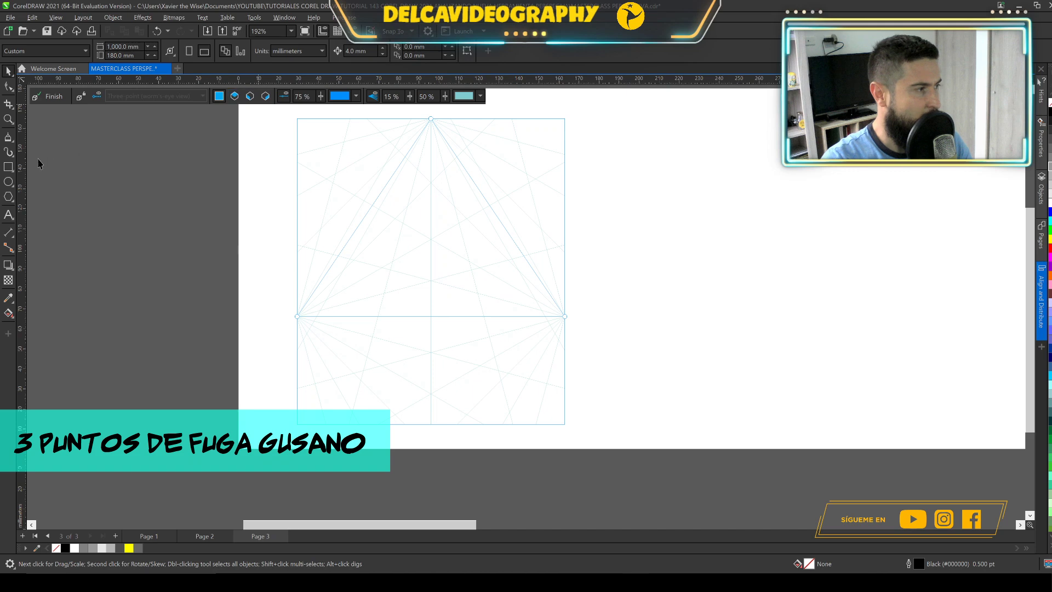
Step: Draw a tower's left and right faces rising from the horizon line, about 51 × 87 mm and 46 × 87 mm, meeting at the apex
left_click(9, 167)
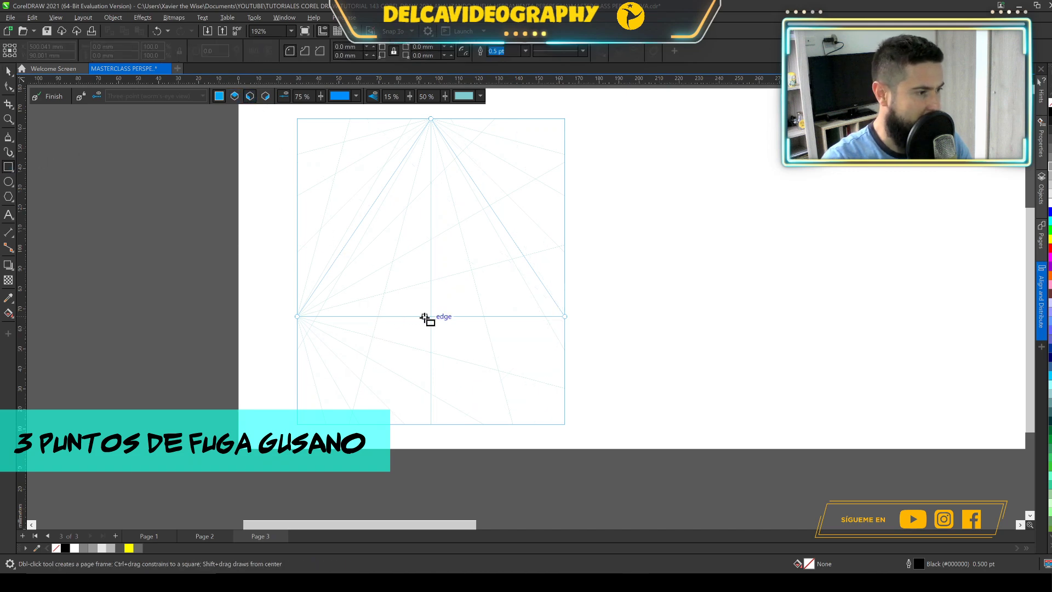
left_click_drag(422, 317, 388, 187)
scroll(458, 239, "up", 3)
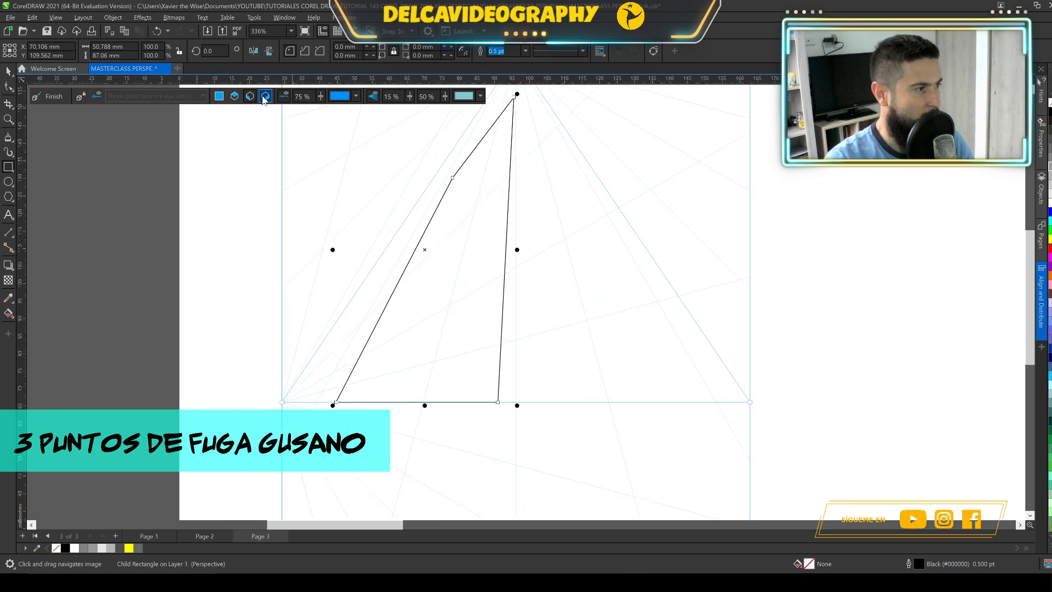
left_click_drag(497, 402, 603, 145)
scroll(548, 134, "up", 2)
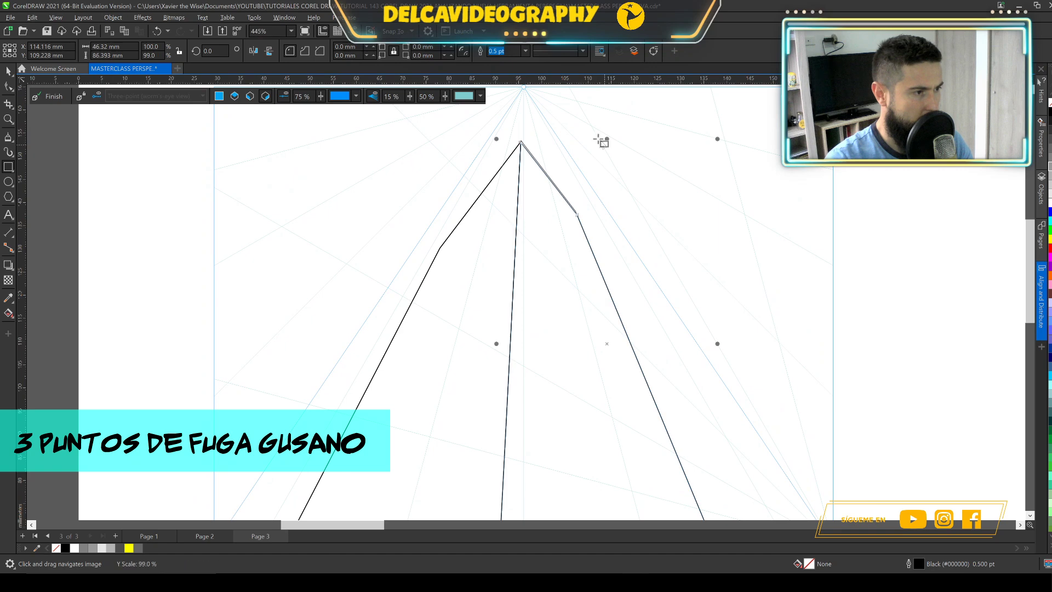
scroll(601, 142, "down", 3)
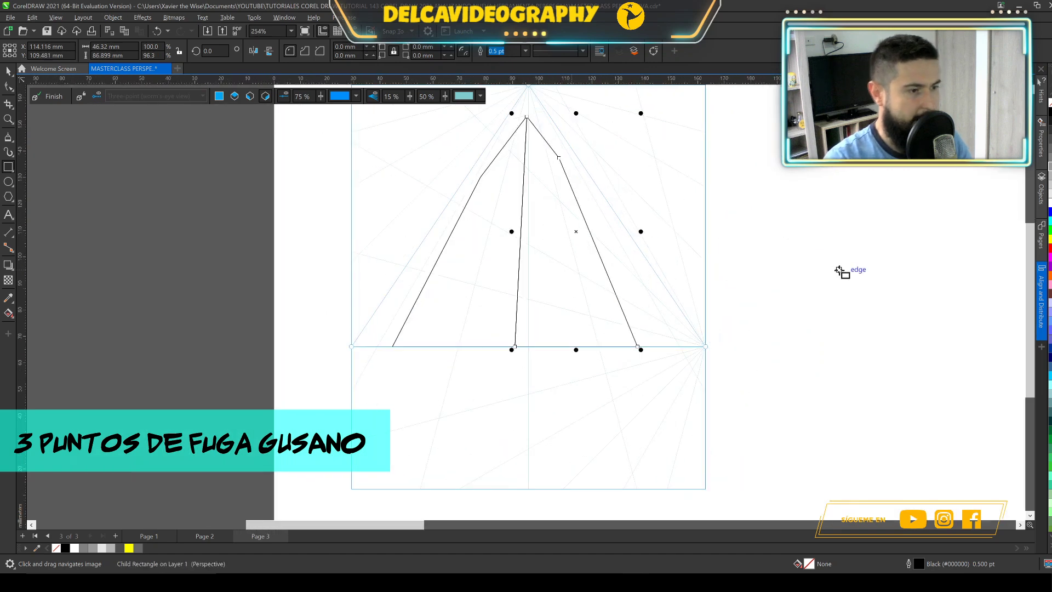
left_click(794, 286)
Step: Fill the tower's right face with medium grey and its left face with light grey (#CCCCCC)
left_click_drag(549, 338, 651, 340)
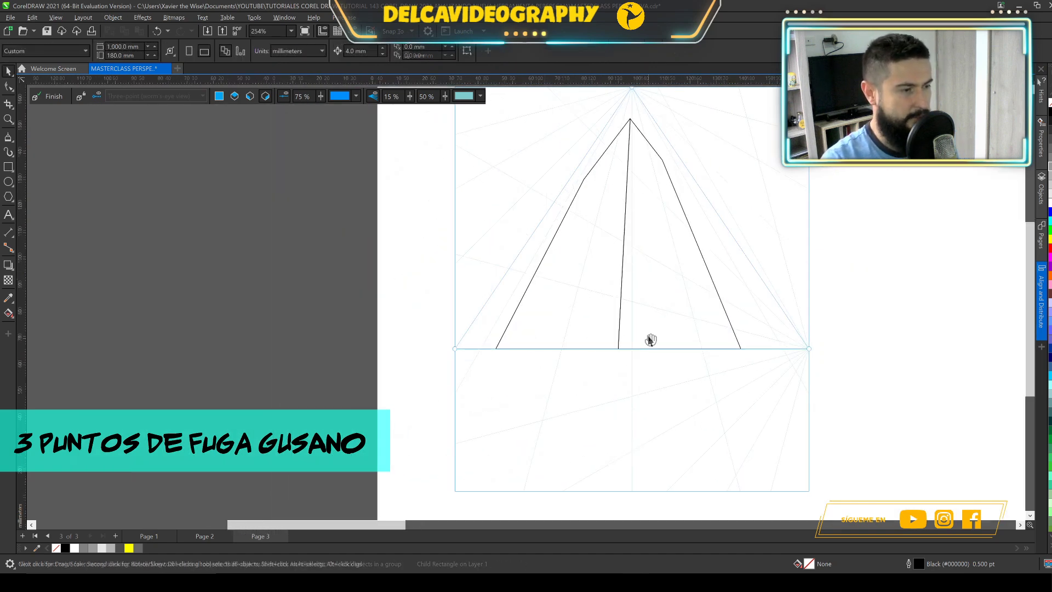
scroll(685, 241, "up", 1)
left_click(688, 227)
left_click(1048, 177)
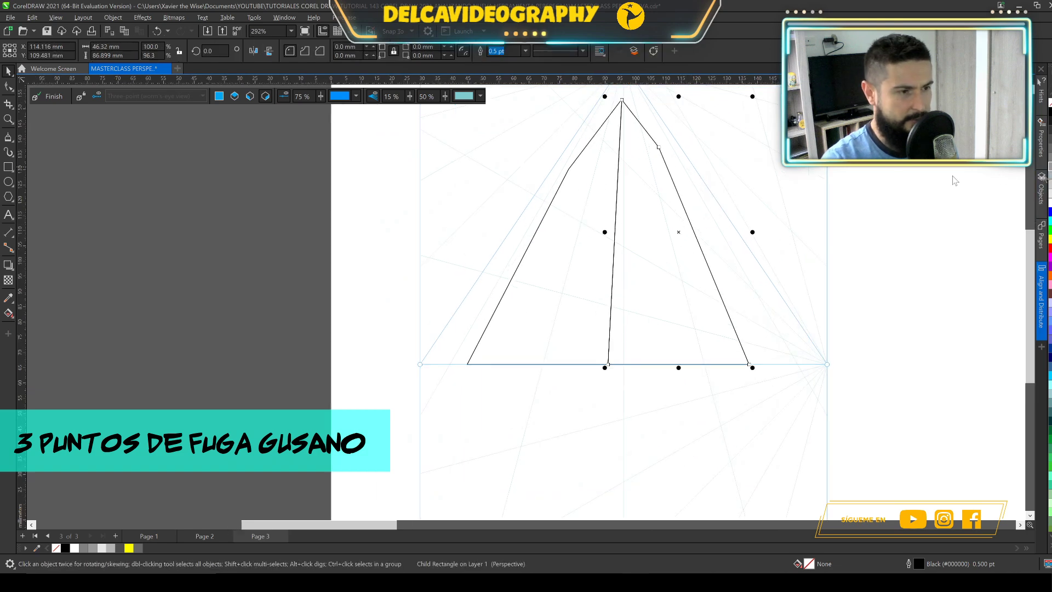
left_click(983, 176)
left_click(585, 153)
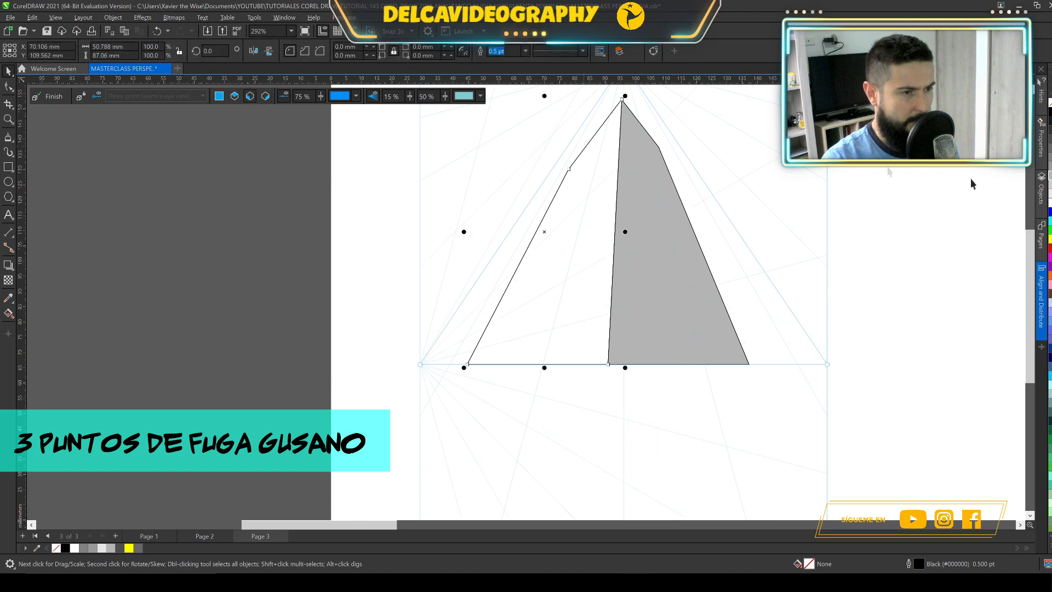
left_click(1049, 185)
left_click(1049, 193)
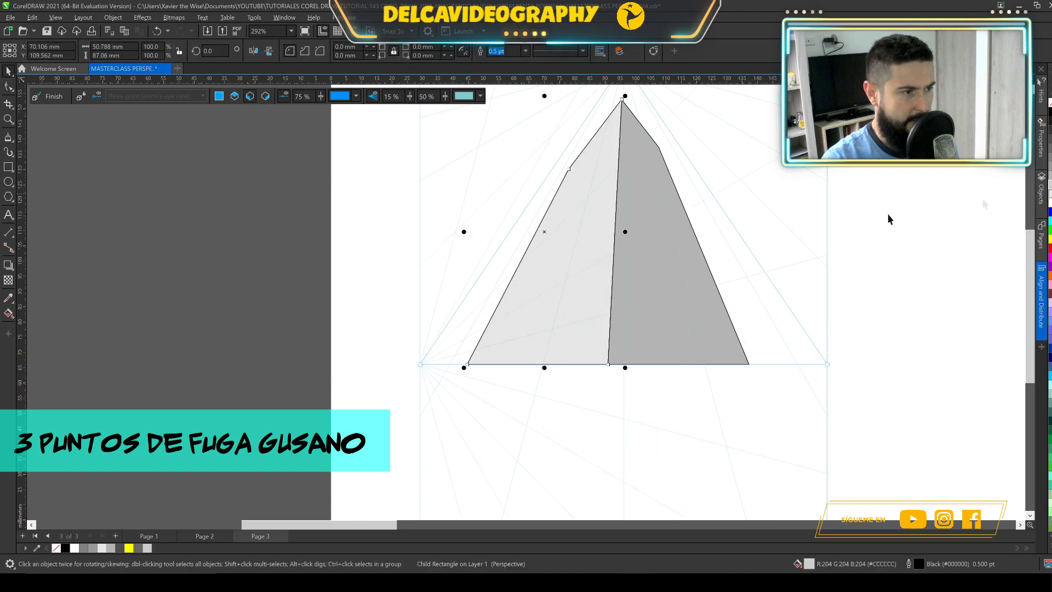
left_click(261, 247)
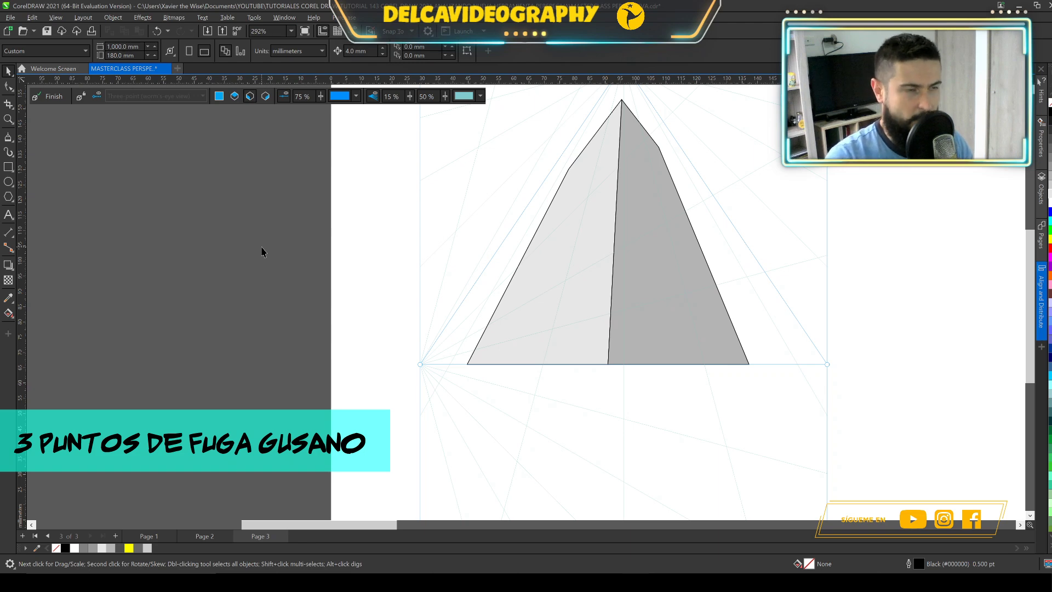
Step: Draw a window rectangle about 9.7 × 4.2 mm on the orthographic plane, outside the page
scroll(285, 275, "left", 3)
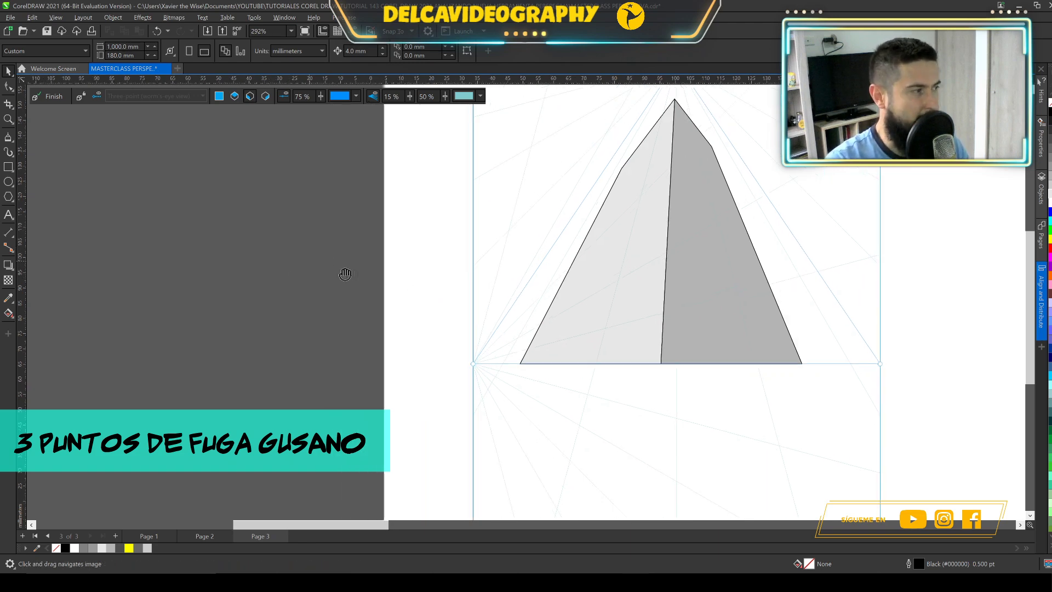
left_click(8, 166)
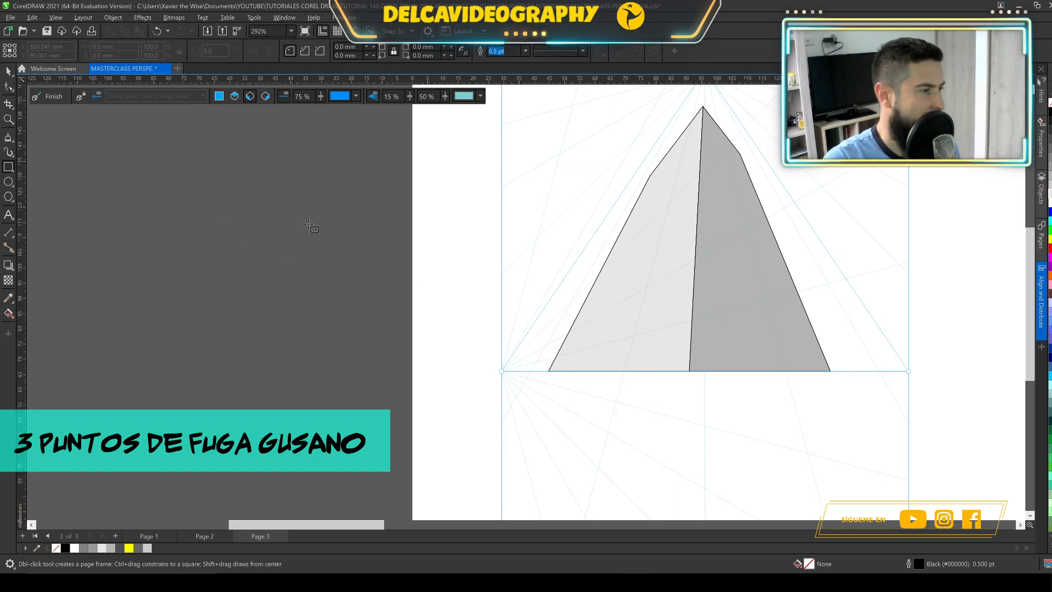
scroll(310, 226, "left", 3)
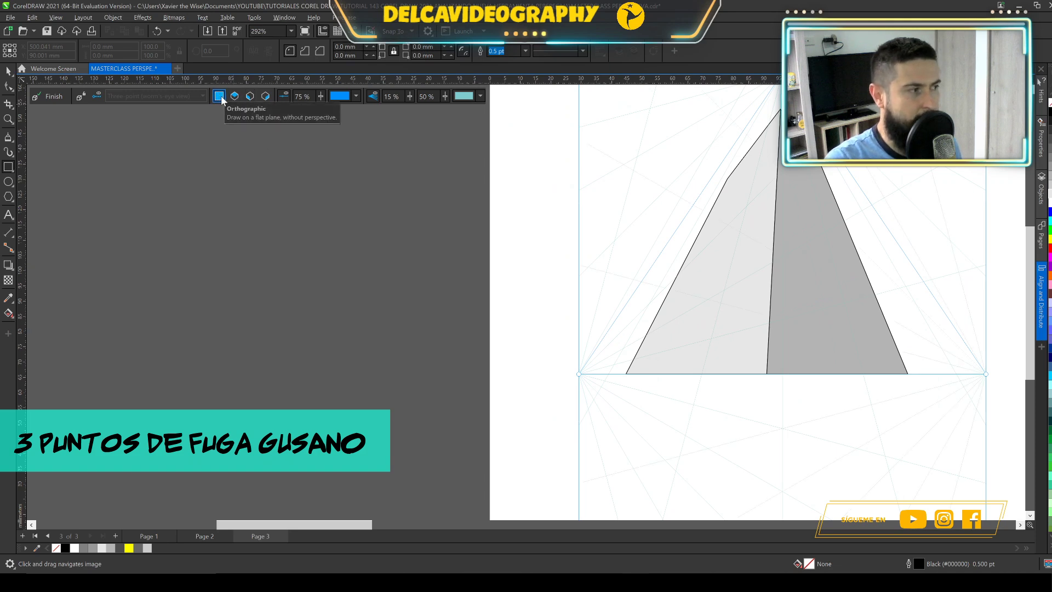
left_click_drag(325, 211, 335, 213)
scroll(335, 213, "up", 4)
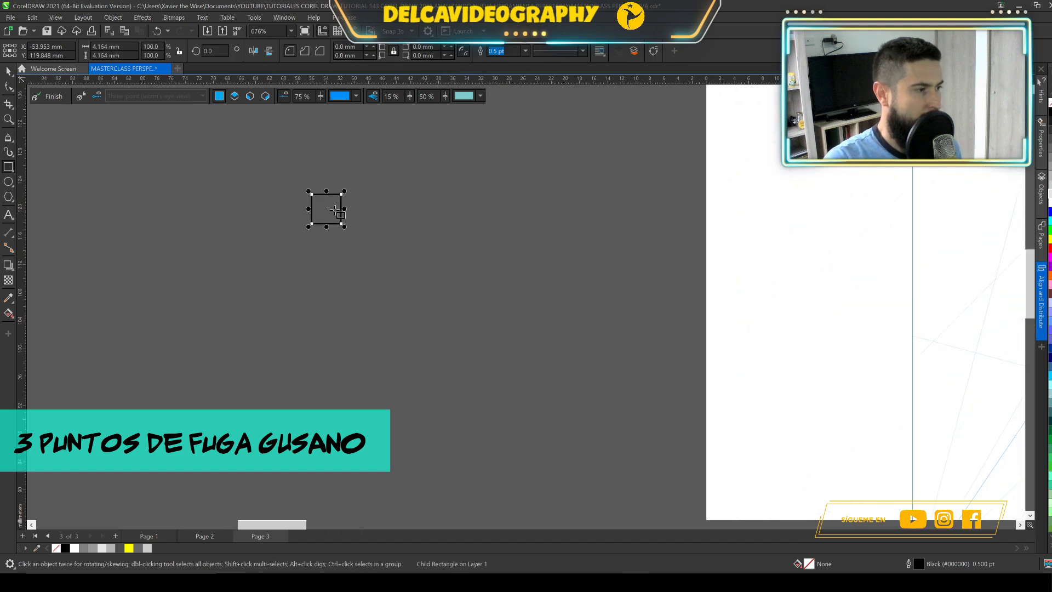
key("space")
left_click_drag(365, 208, 382, 209)
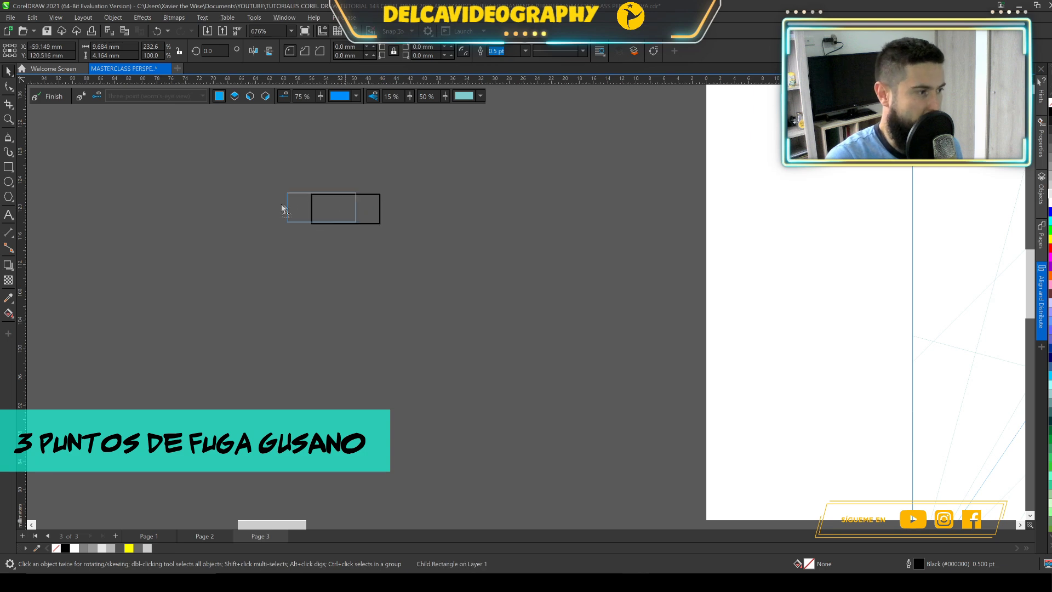
left_click_drag(269, 208, 269, 204)
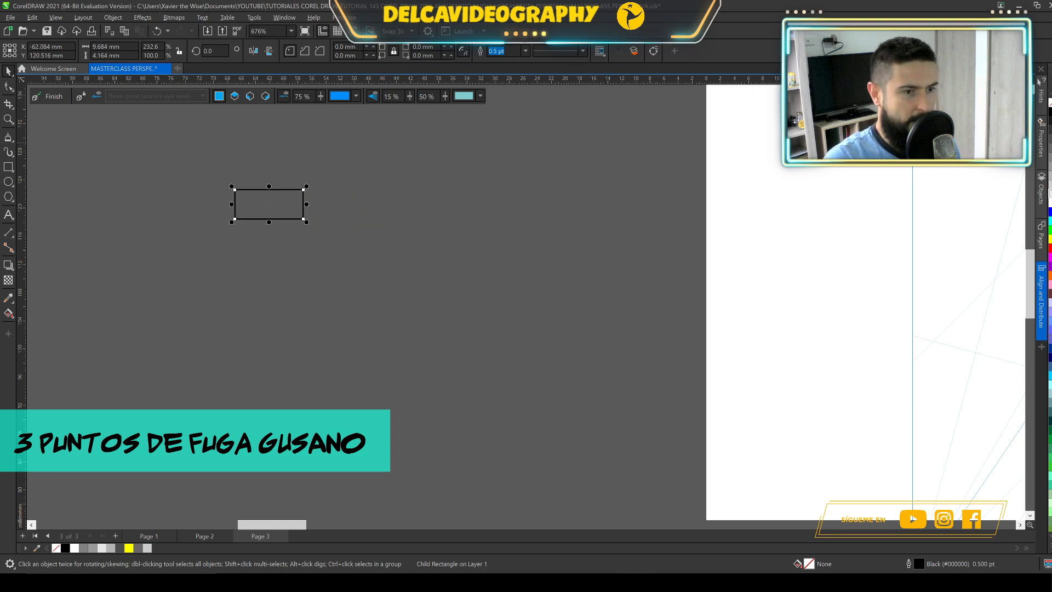
Step: Copy the window rectangle sideways into an evenly spaced row of six and weld the row into one curve
left_click_drag(235, 190, 320, 189)
key("ctrl+r")
key("ctrl+r")
key("ctrl+r")
key("ctrl+r")
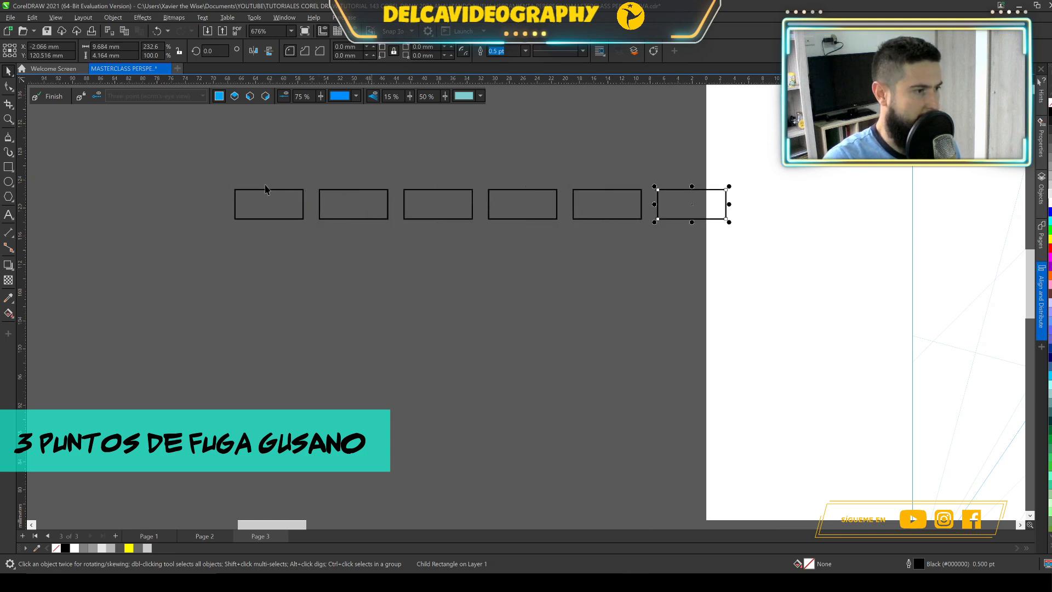
left_click_drag(727, 257, 728, 257)
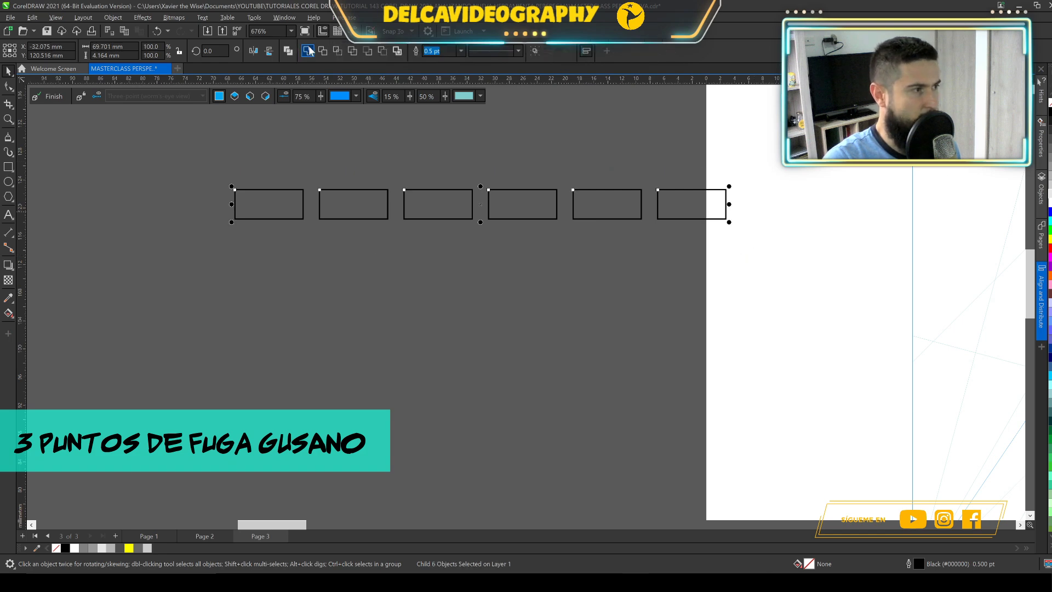
Step: Copy the welded window row downward at even spacing until there are 24 rows
left_click_drag(235, 191, 236, 237)
key("ctrl+r")
scroll(324, 215, "down", 3)
key("ctrl+r")
key("ctrl+r")
key("ctrl+r")
key("ctrl+r")
key("ctrl+r")
key("ctrl+r")
key("ctrl+r")
key("ctrl+r")
key("ctrl+r")
key("ctrl+r")
scroll(416, 261, "down", 2)
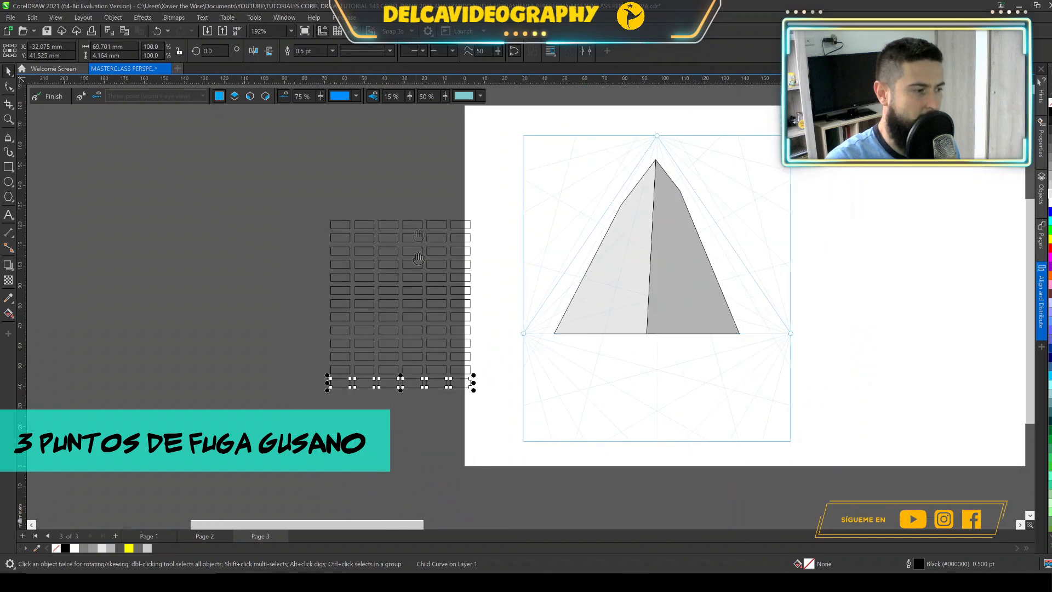
left_click_drag(418, 257, 417, 208)
key("ctrl+r")
key("ctrl+r")
key("ctrl+r")
key("ctrl+r")
key("ctrl+r")
key("ctrl+r")
key("ctrl+r")
key("ctrl+r")
key("ctrl+r")
key("ctrl+r")
key("ctrl+d")
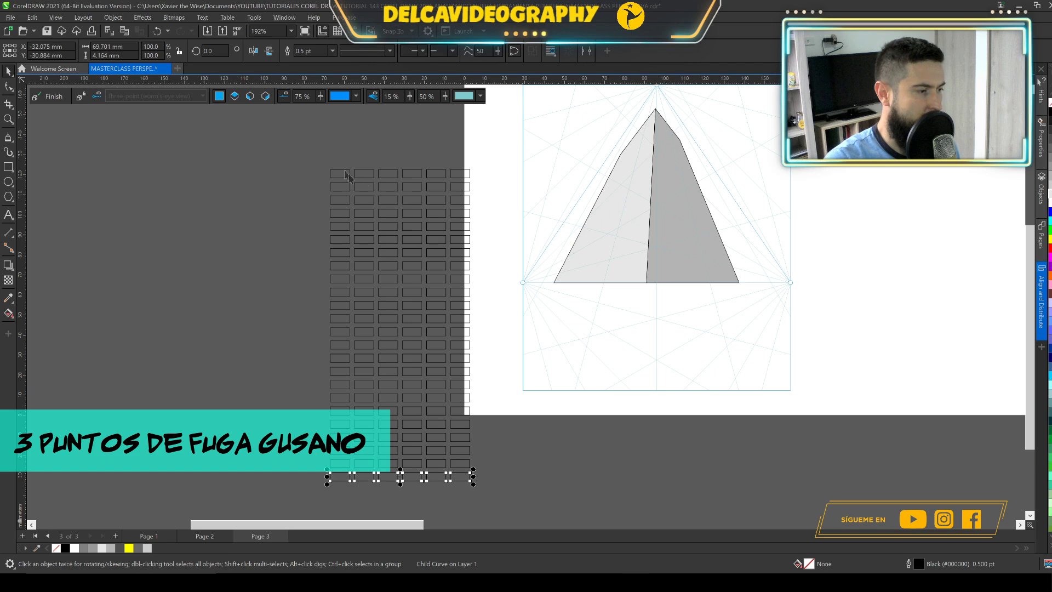
Step: Fill all window rows with white, remove their outline, and weld them into one window grid
key("ctrl+a")
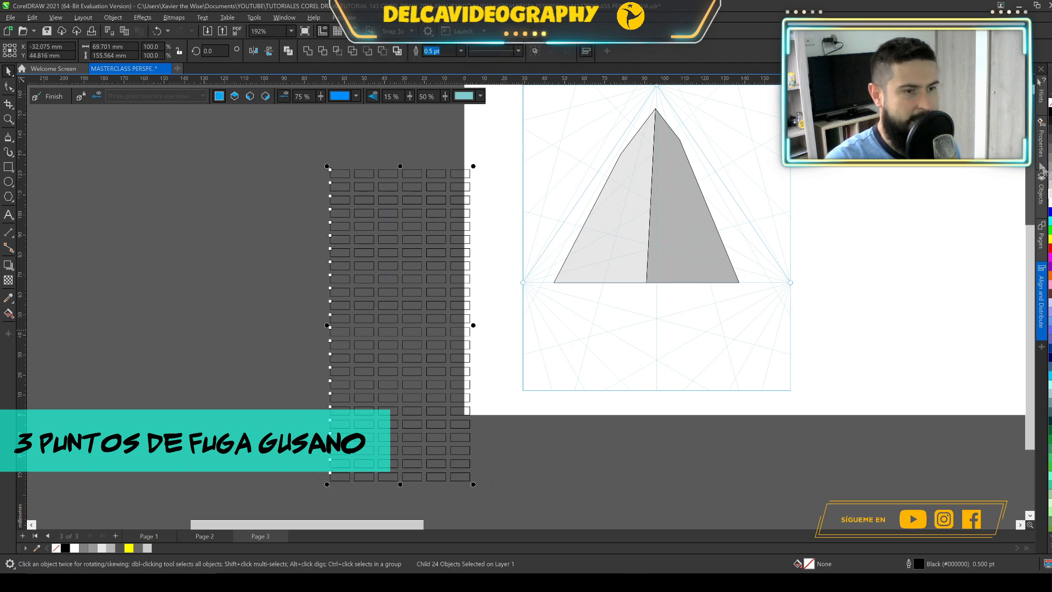
left_click(1049, 205)
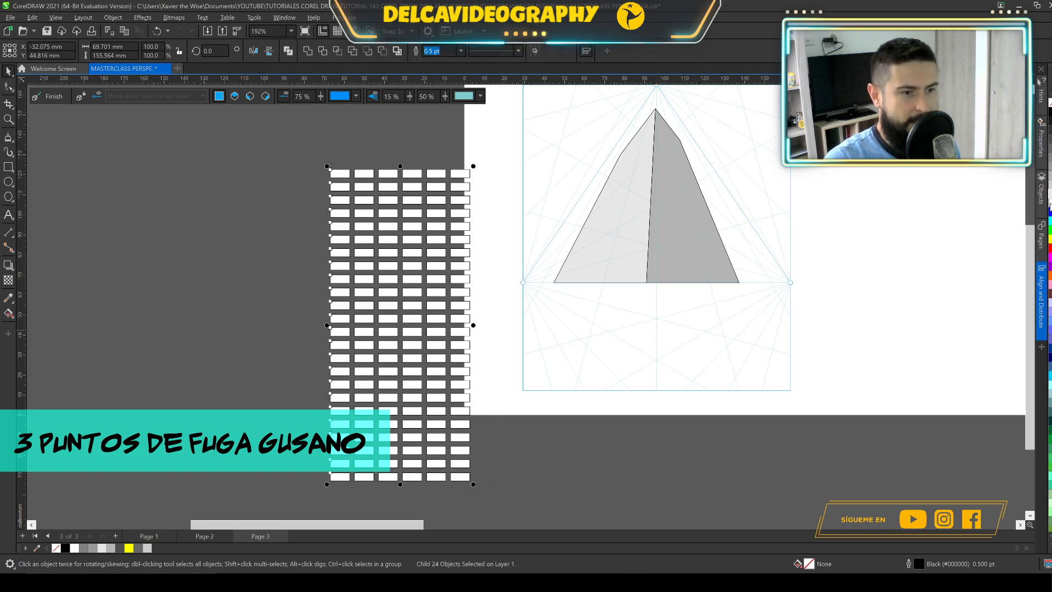
right_click(1048, 102)
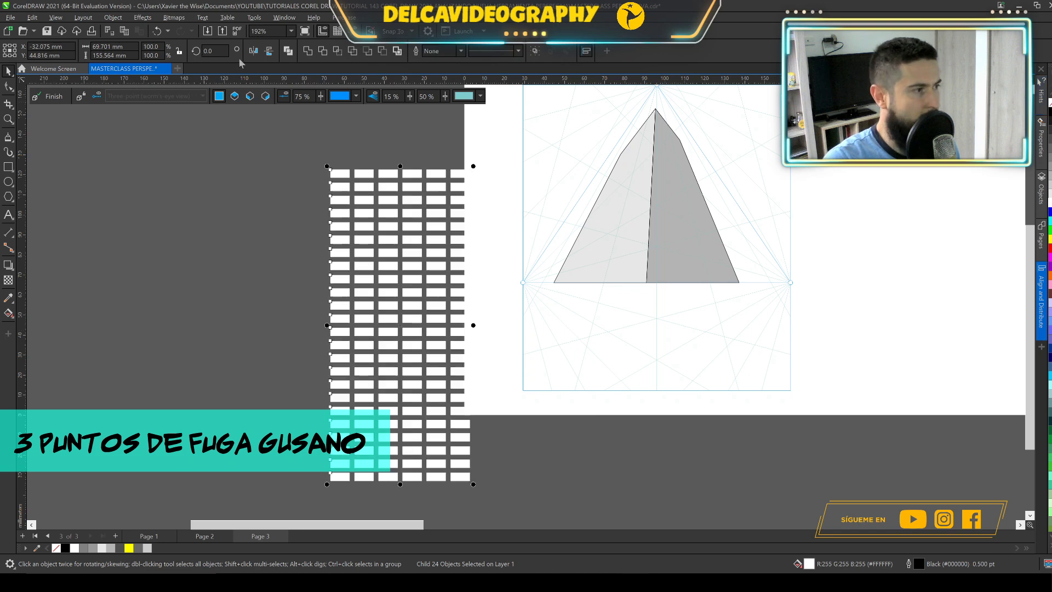
left_click(307, 52)
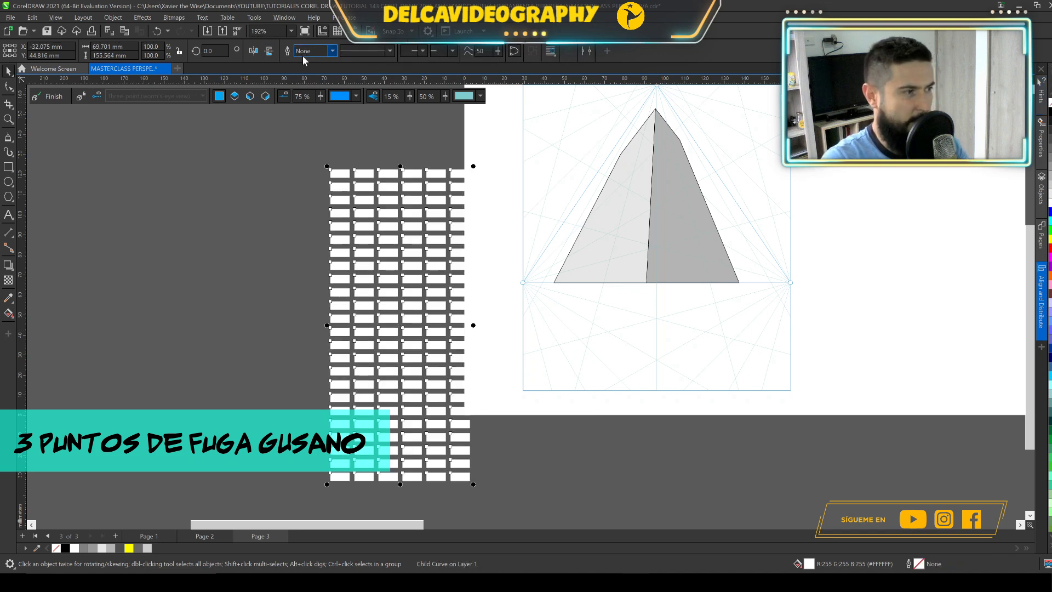
Step: Project the window grid onto the left perspective plane and move it onto the tower's left face
left_click_drag(418, 242, 549, 200)
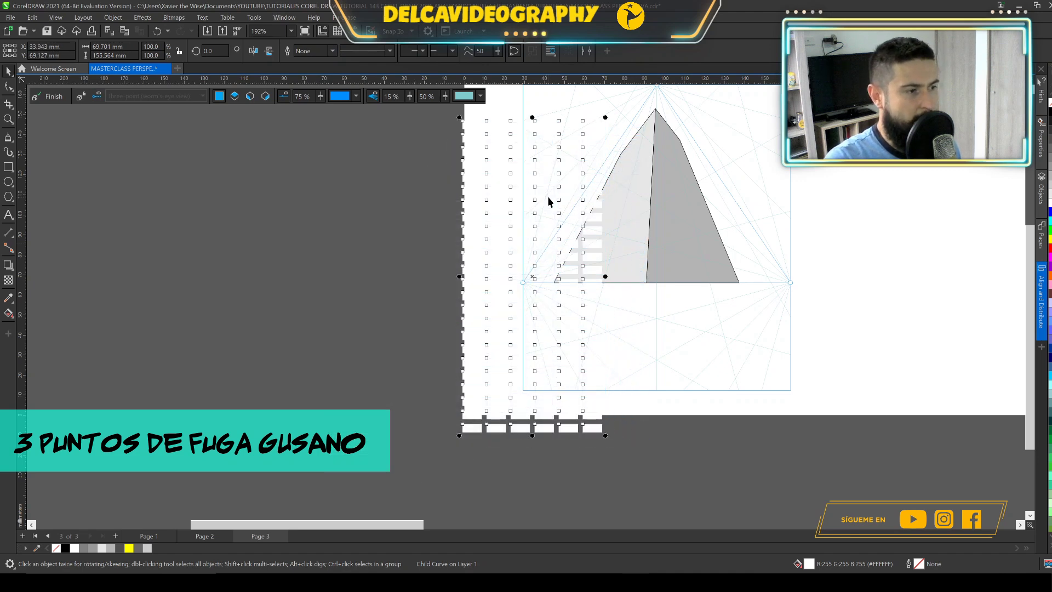
right_click(597, 194)
mouse_move(633, 200)
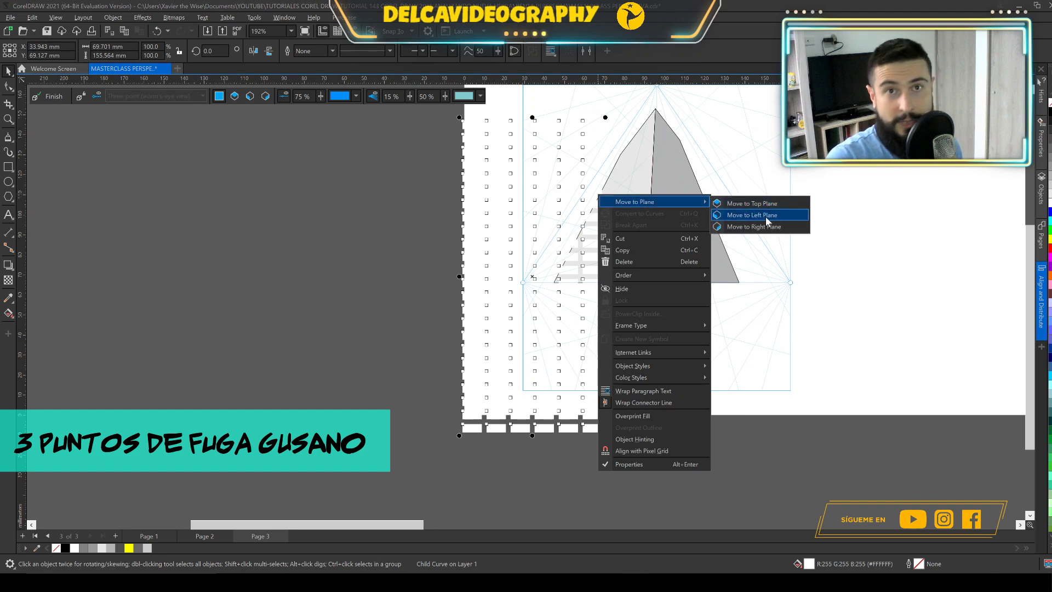
left_click(765, 216)
left_click_drag(623, 218, 664, 203)
Step: Position and stretch the window grid to about 47 × 81 mm so it covers the tower's left face
scroll(628, 180, "up", 1)
scroll(628, 180, "up", 1)
left_click_drag(615, 274, 608, 320)
left_click(590, 249)
left_click_drag(561, 216, 535, 217)
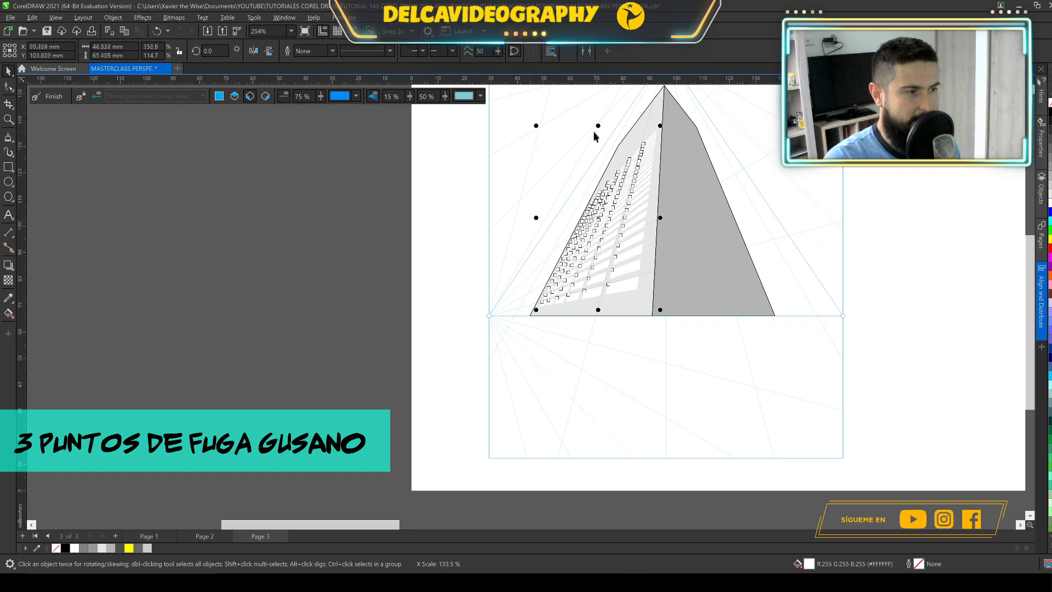
left_click_drag(598, 127, 618, 164)
scroll(618, 164, "up", 1)
left_click_drag(593, 128, 592, 149)
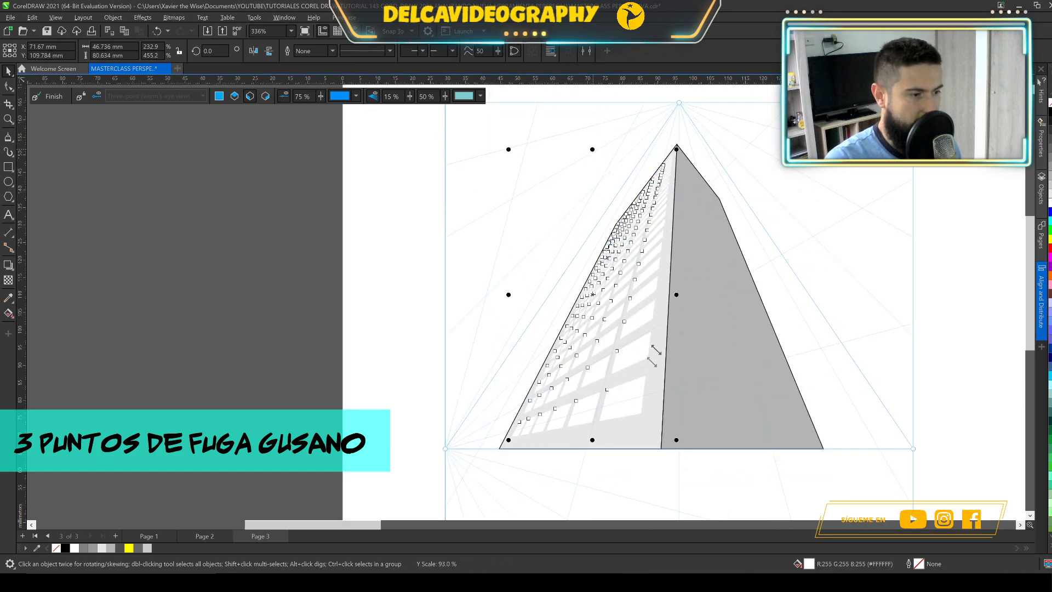
left_click_drag(678, 294, 679, 294)
left_click(373, 337)
scroll(372, 337, "down", 1)
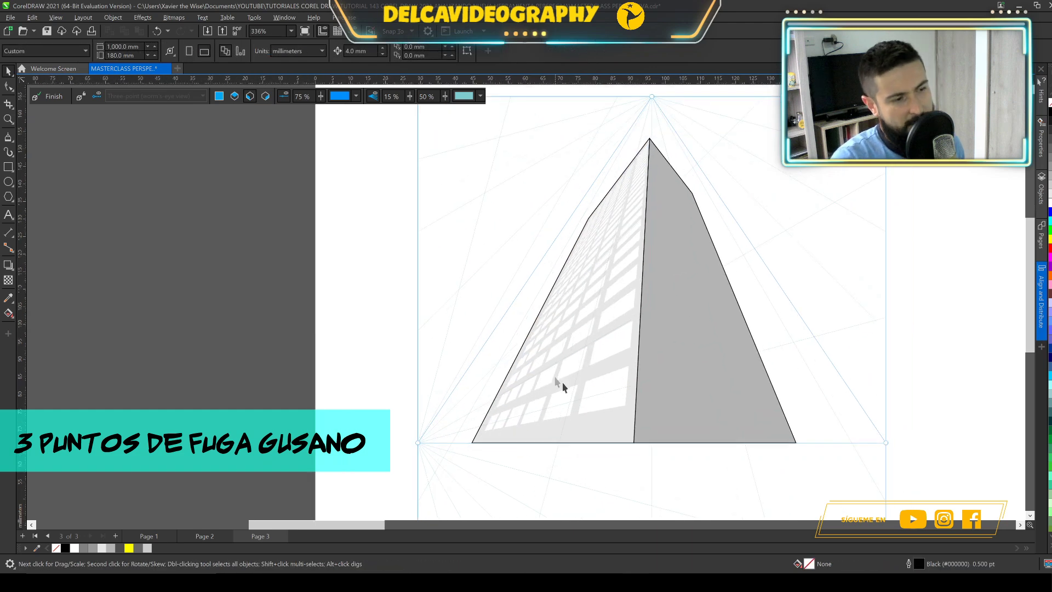
Step: Draw a perspective ground rectangle about 221 × 134 mm below the horizon line, spanning both vanishing points, and fill it with grey #808080
scroll(599, 343, "up", 1)
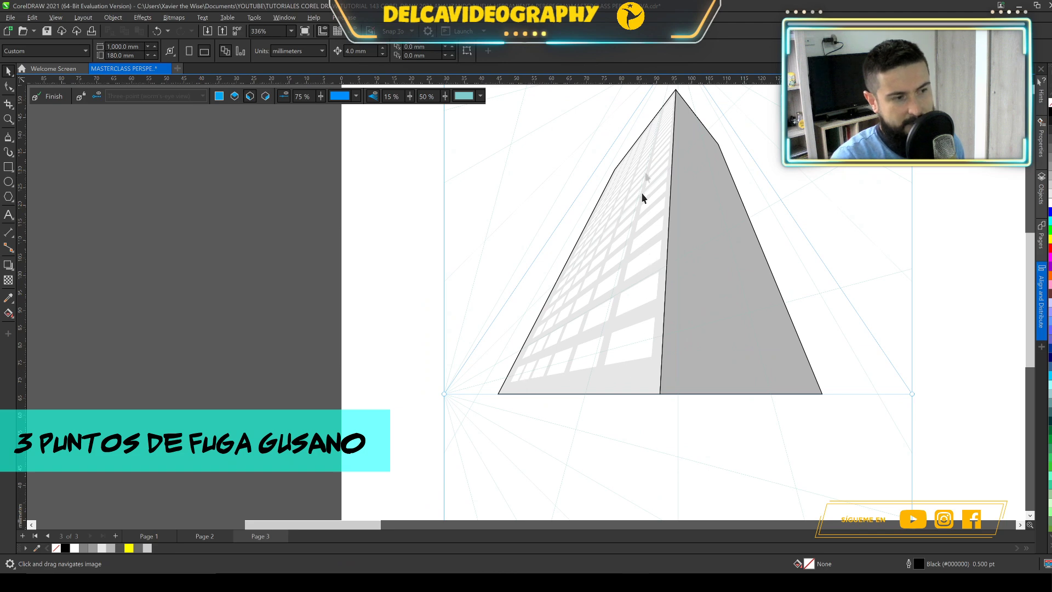
scroll(577, 232, "down", 4)
scroll(578, 231, "up", 2)
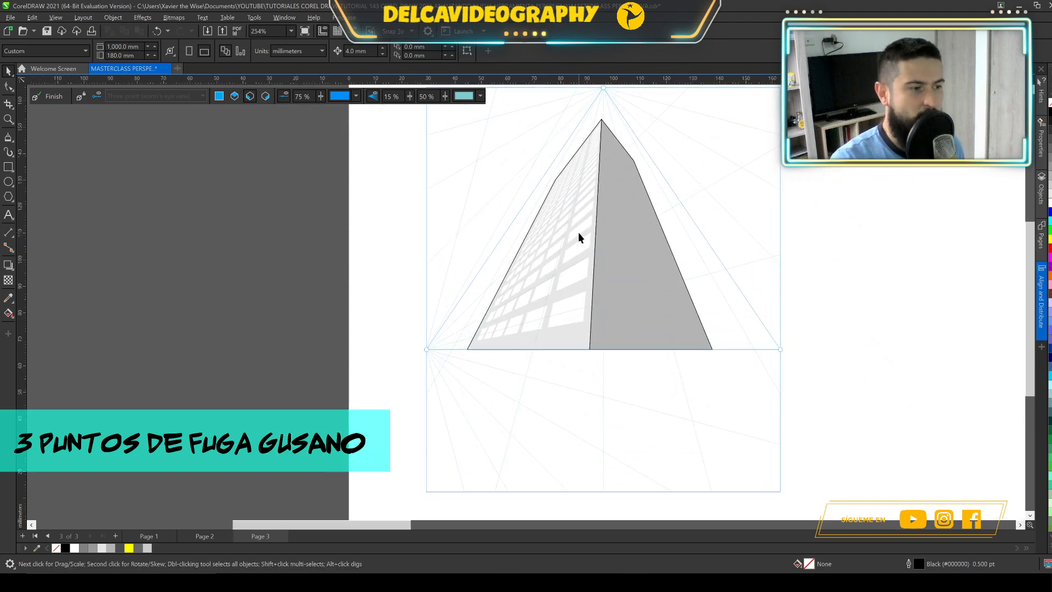
scroll(564, 298, "down", 2)
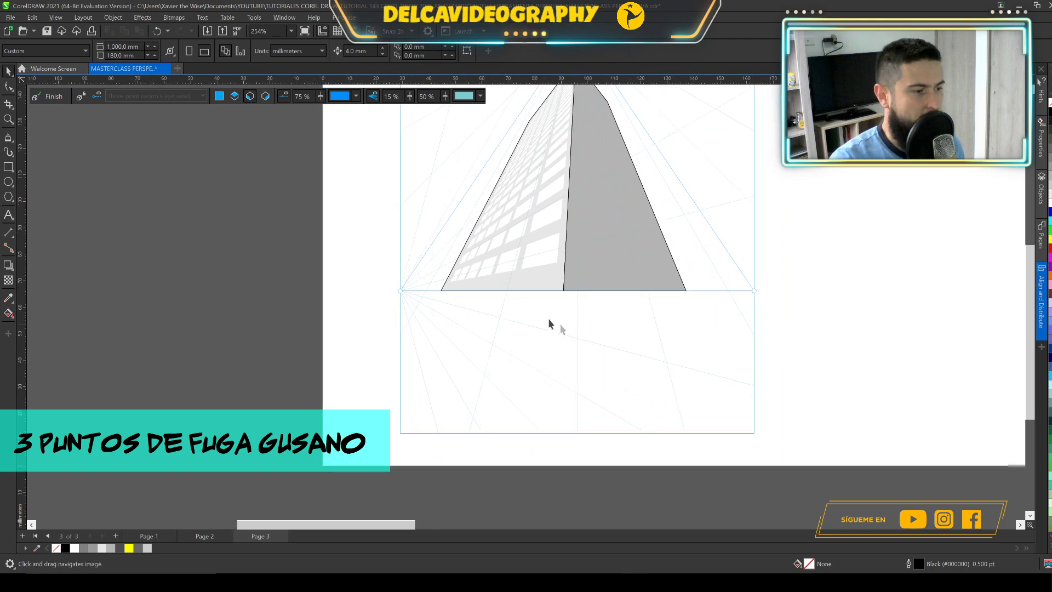
left_click_drag(400, 291, 754, 291)
scroll(571, 315, "down", 2)
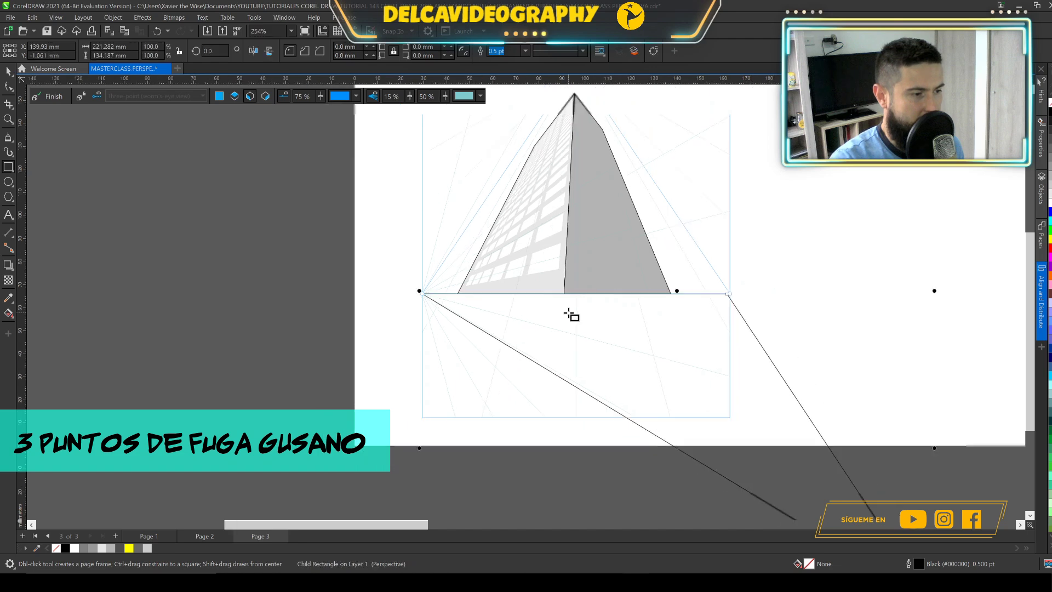
key("space")
scroll(617, 332, "up", 2)
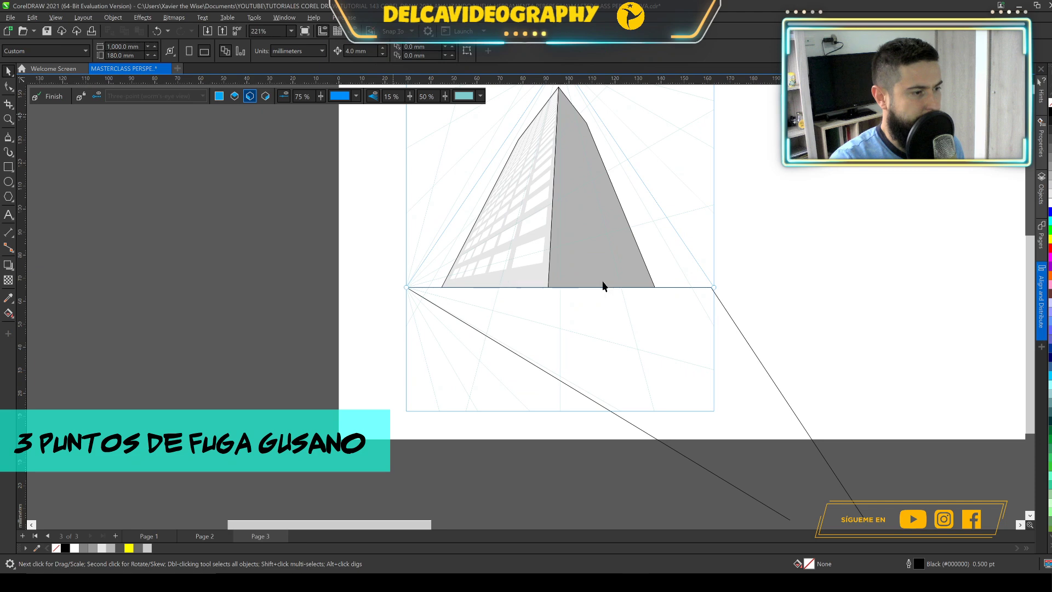
left_click(753, 354)
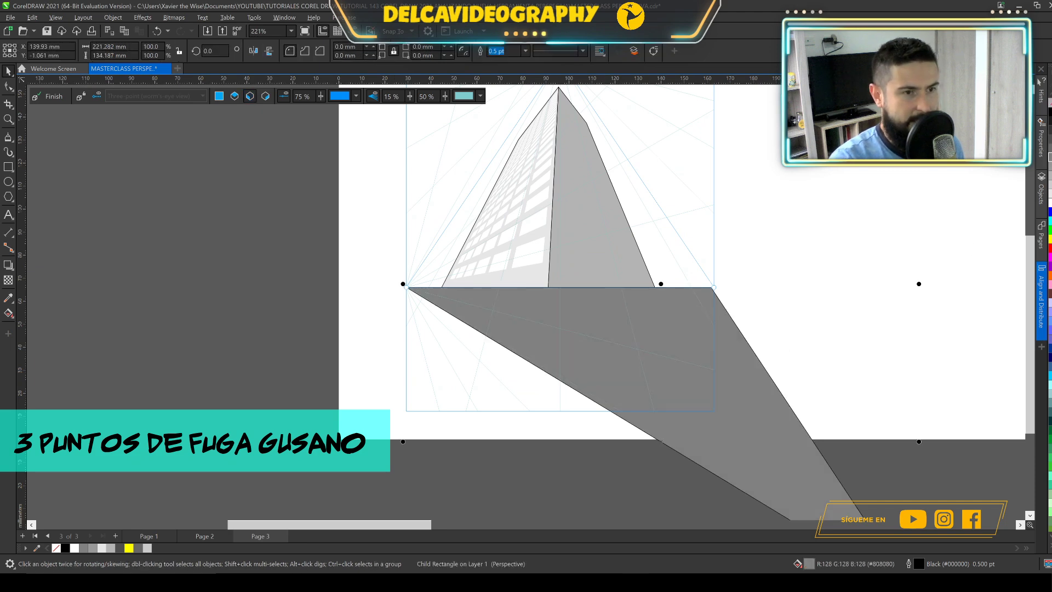
scroll(556, 286, "up", 3)
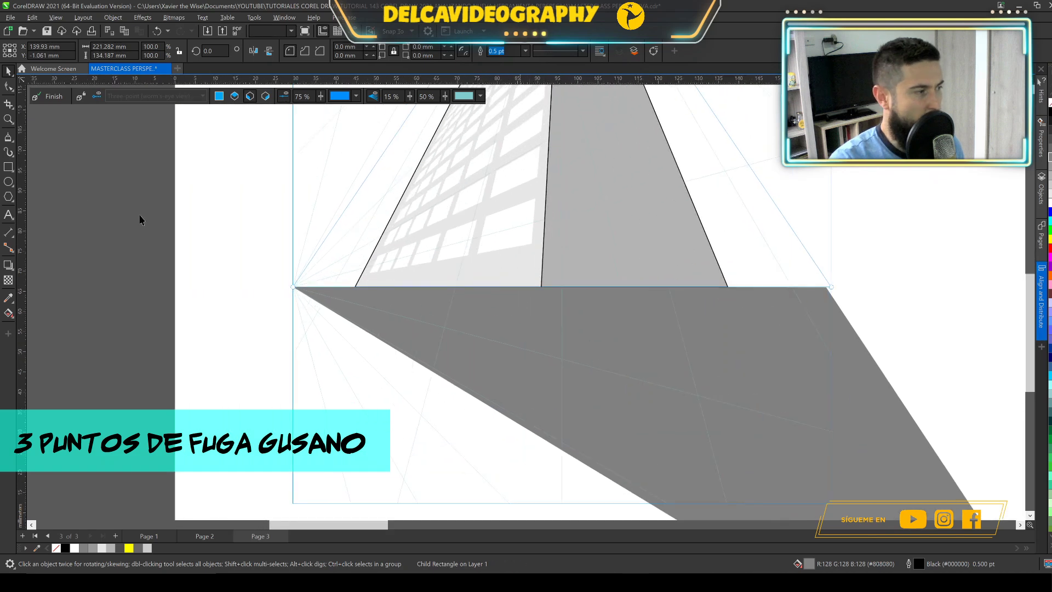
Step: Draw a narrow upright bar about 1.1 × 14.9 mm on the orthographic plane, beside the perspective field
key("Escape")
left_click(409, 302)
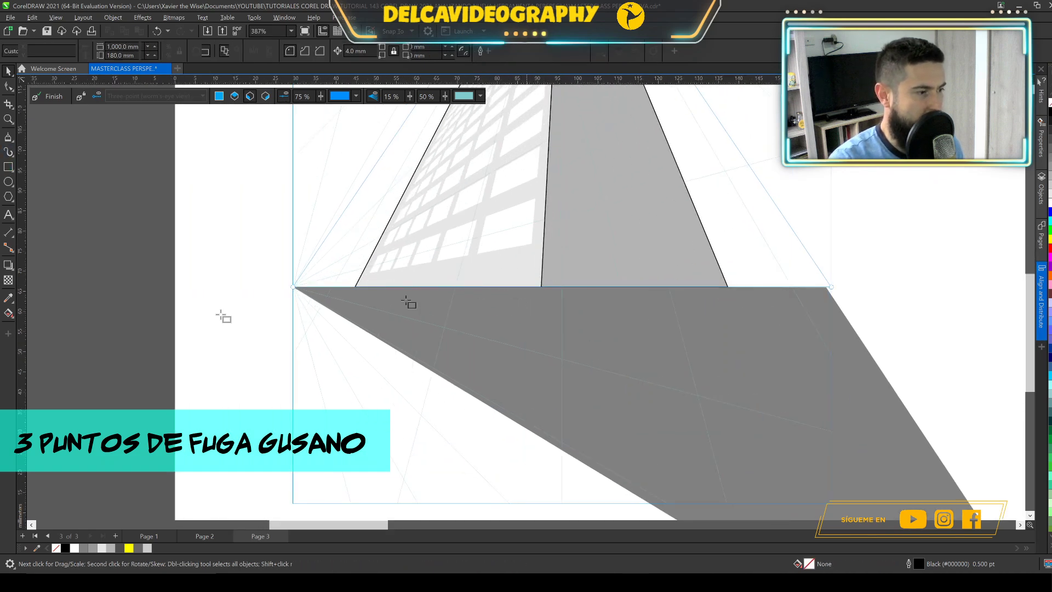
key("F6")
left_click_drag(209, 272, 227, 334)
key("Escape")
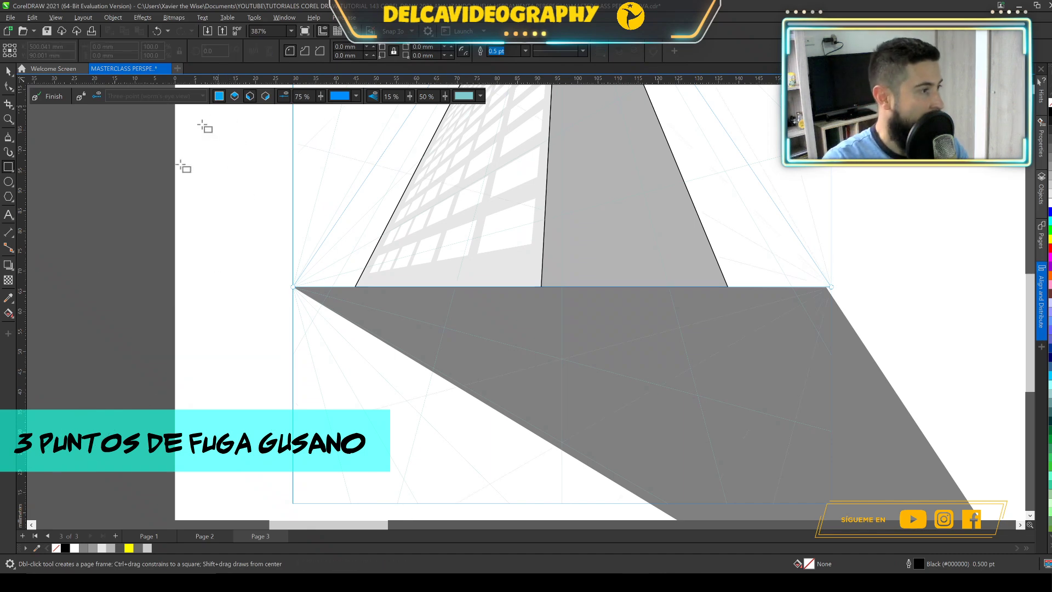
left_click_drag(229, 257, 234, 317)
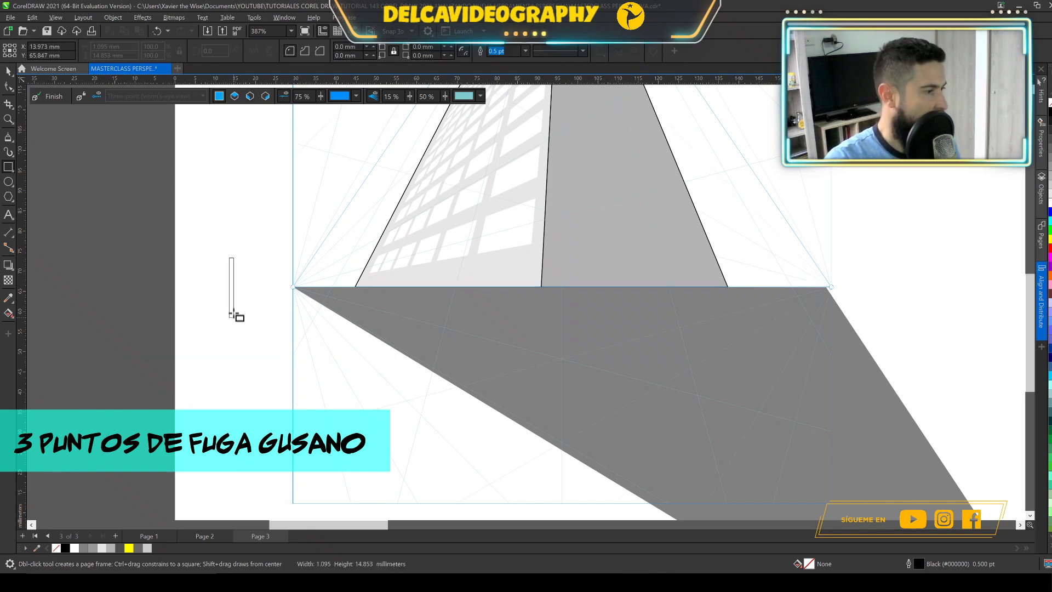
Step: Copy the narrow bar sideways at even spacing to form a row of ten stripes
scroll(234, 317, "up", 1)
left_click_drag(225, 275, 212, 275)
key("ctrl+d")
key("ctrl+d")
key("ctrl+d")
key("ctrl+d")
key("ctrl+d")
key("ctrl+d")
key("ctrl+d")
key("ctrl+d")
Step: Fill the ten stripes with white, remove their outline, and weld them into one curve
left_click_drag(201, 317, 257, 347)
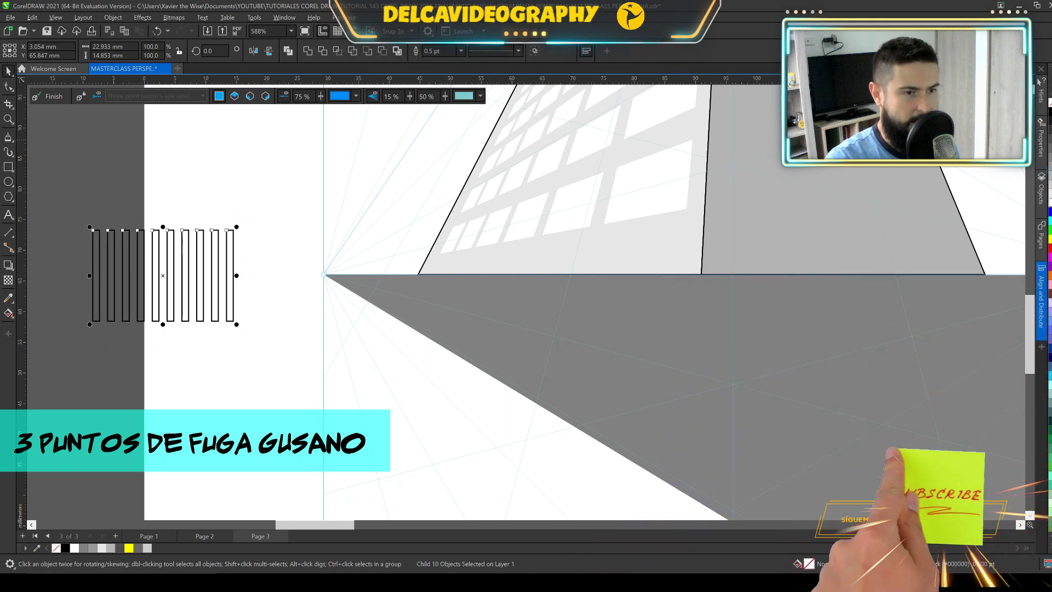
left_click(1051, 202)
right_click(1050, 103)
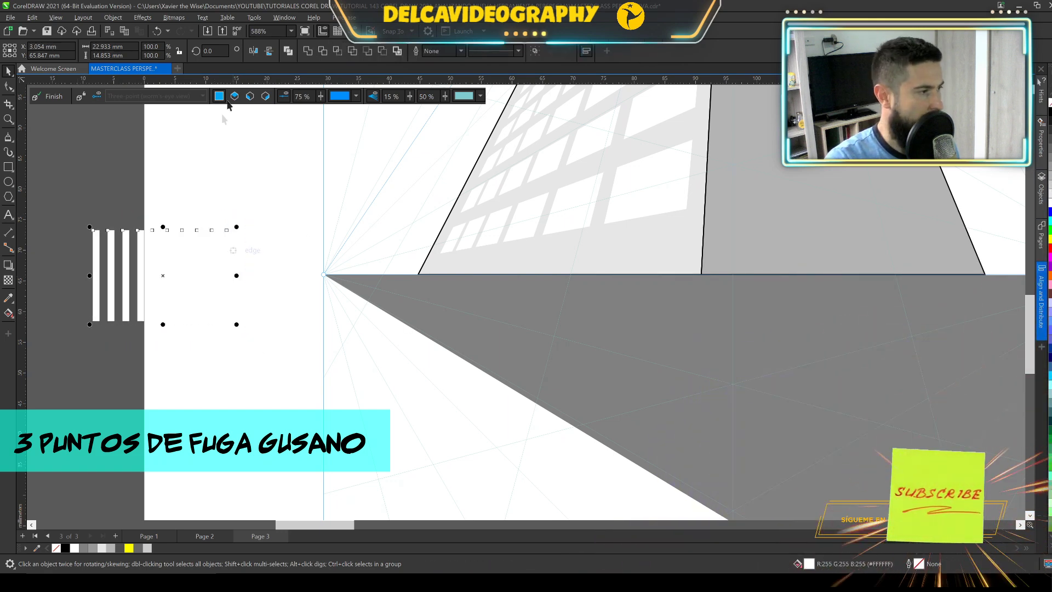
Step: Move the stripes over the grey ground, project them onto the top perspective plane, and reposition them below the tower's left face
left_click(459, 319)
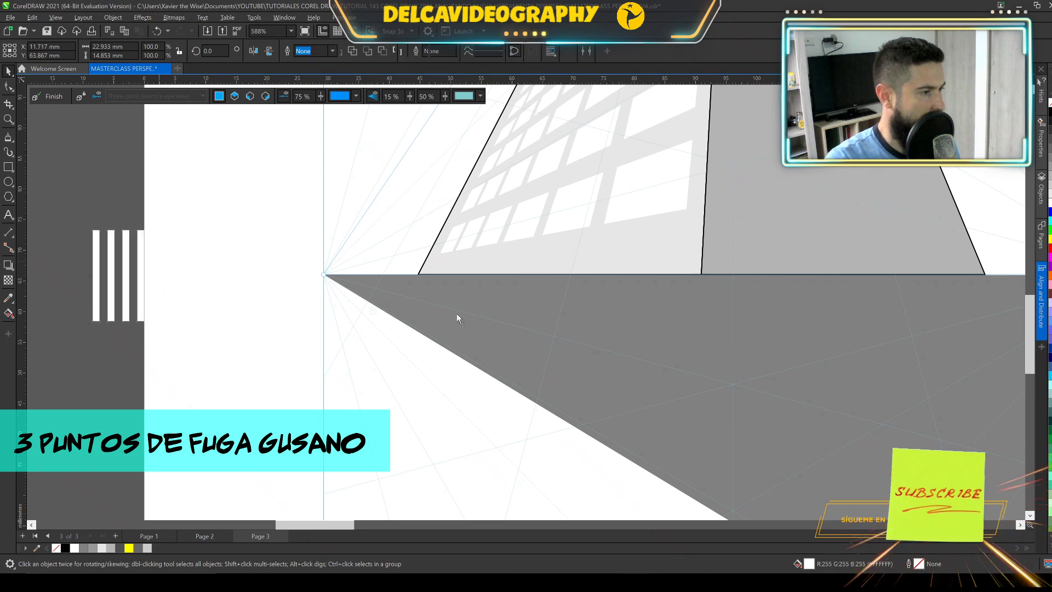
key("ctrl+v")
right_click(515, 318)
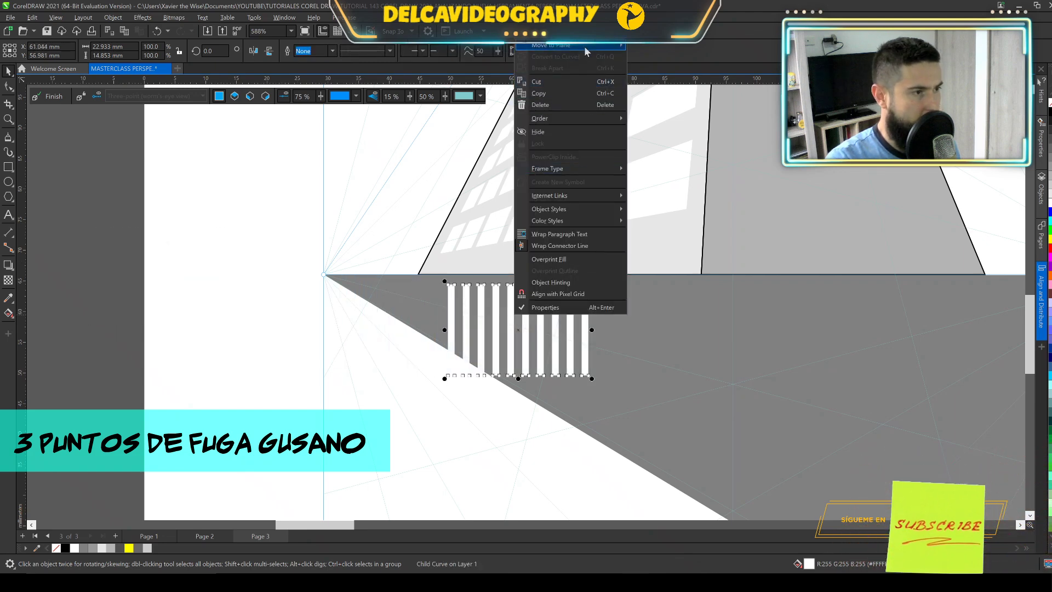
mouse_move(586, 47)
left_click(647, 50)
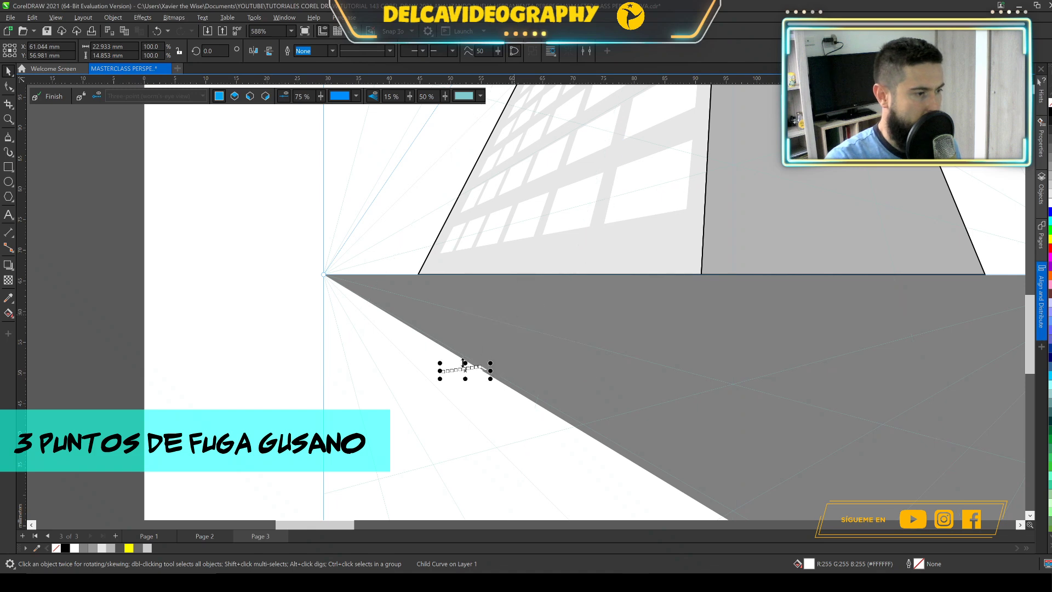
left_click_drag(462, 369, 558, 327)
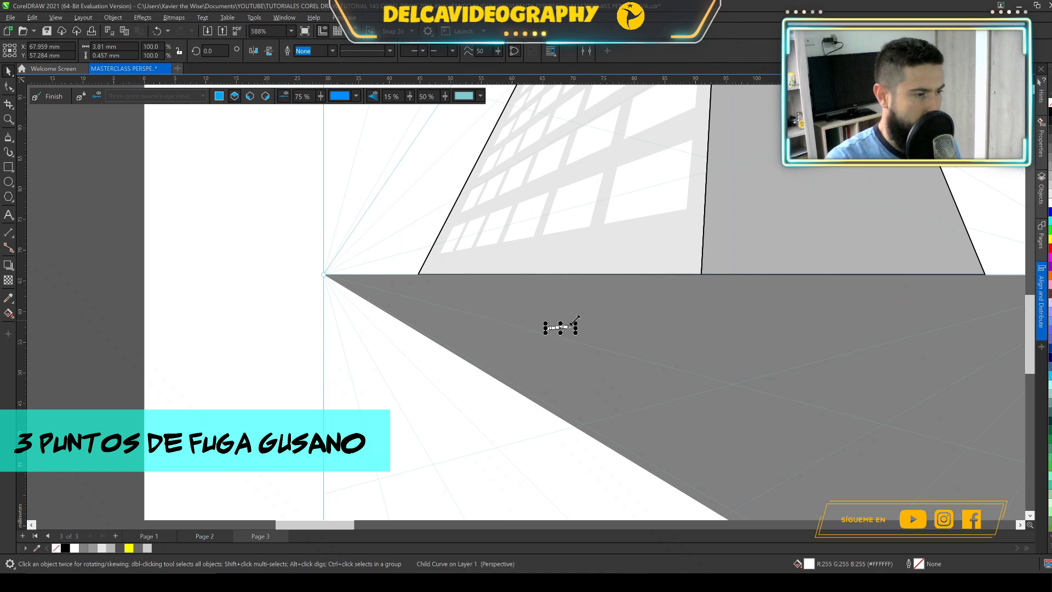
Step: Enlarge the crosswalk stripes to about 54 × 6.5 mm and position them on the grey ground up to its slanted left edge
left_click_drag(633, 285, 785, 204)
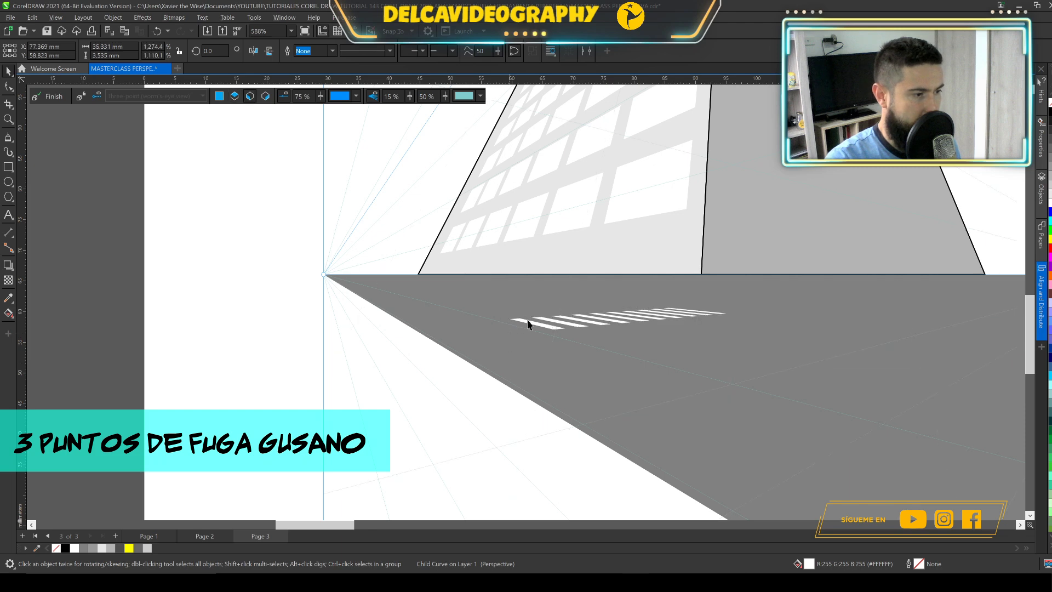
left_click_drag(505, 332, 551, 308)
scroll(550, 308, "down", 3)
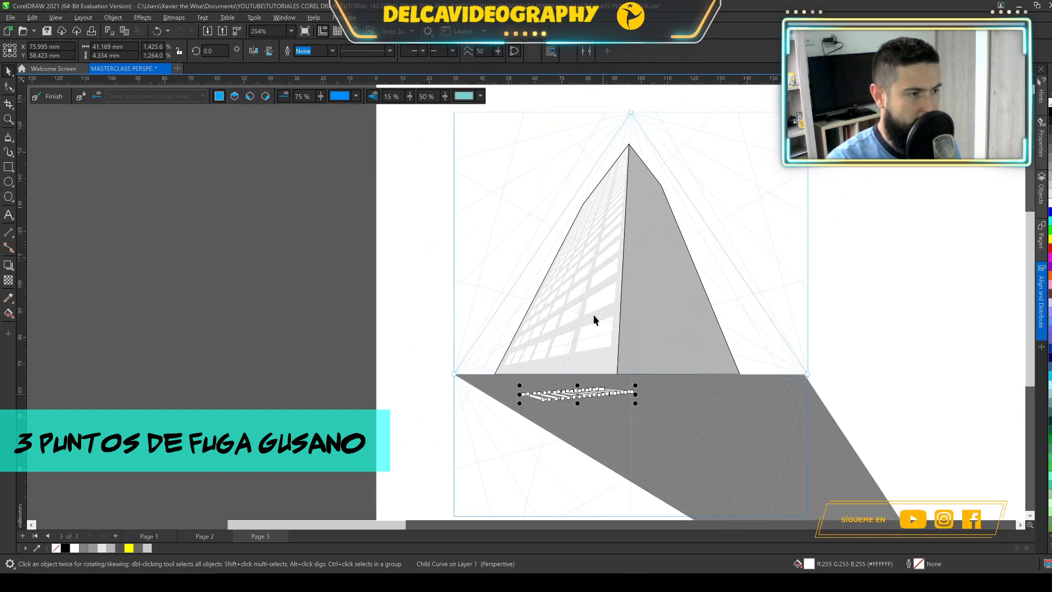
scroll(603, 318, "up", 3)
left_click_drag(466, 370, 395, 417)
left_click_drag(641, 355, 668, 363)
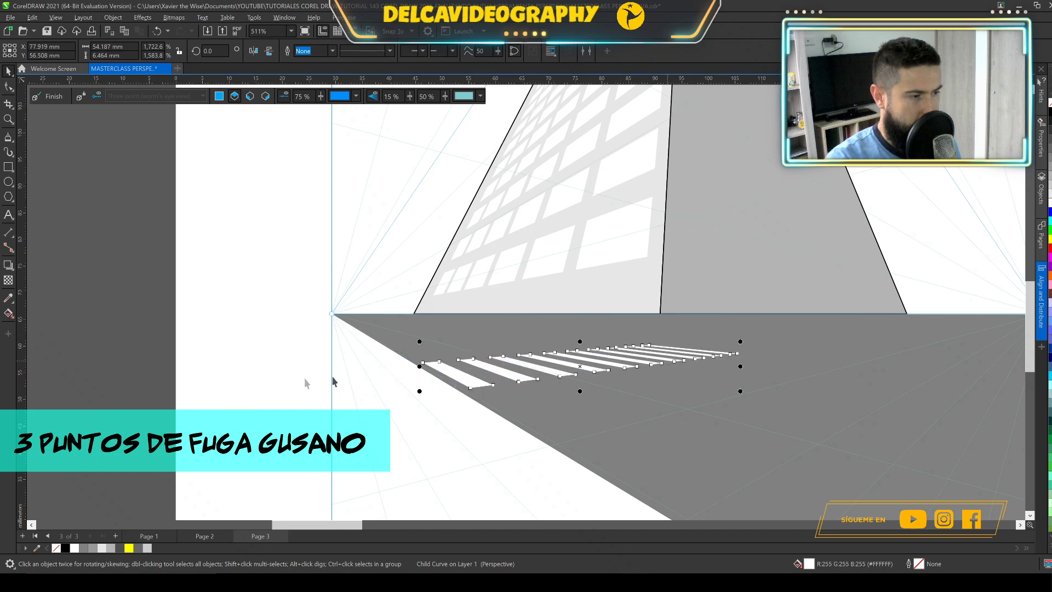
scroll(329, 378, "down", 3)
key("Escape")
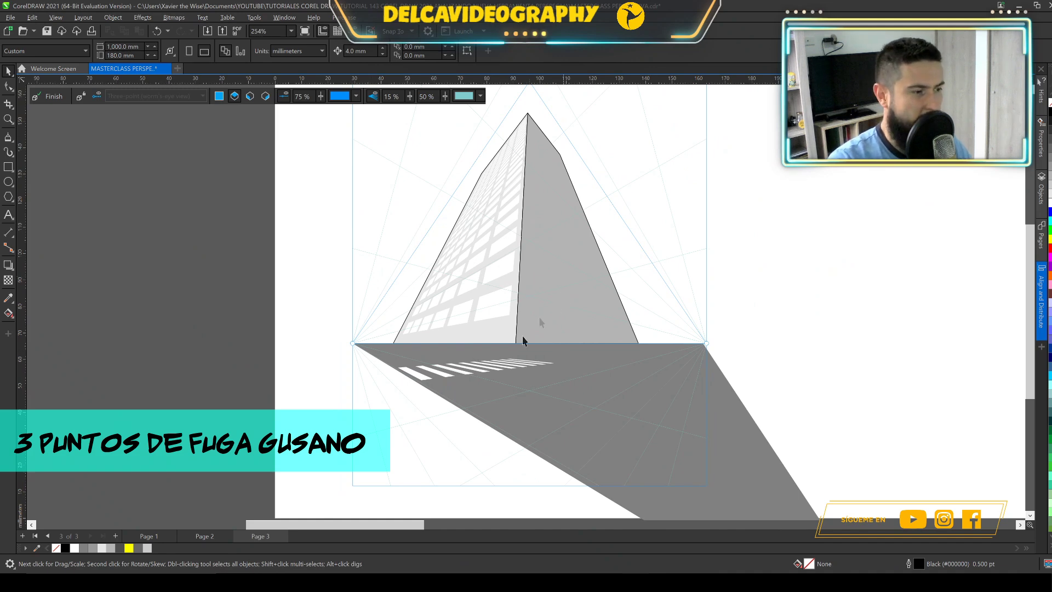
Step: Examine the finished one-point and three-point perspective illustrations on page 1, and return to the tower on page 3
left_click_drag(523, 341, 601, 375)
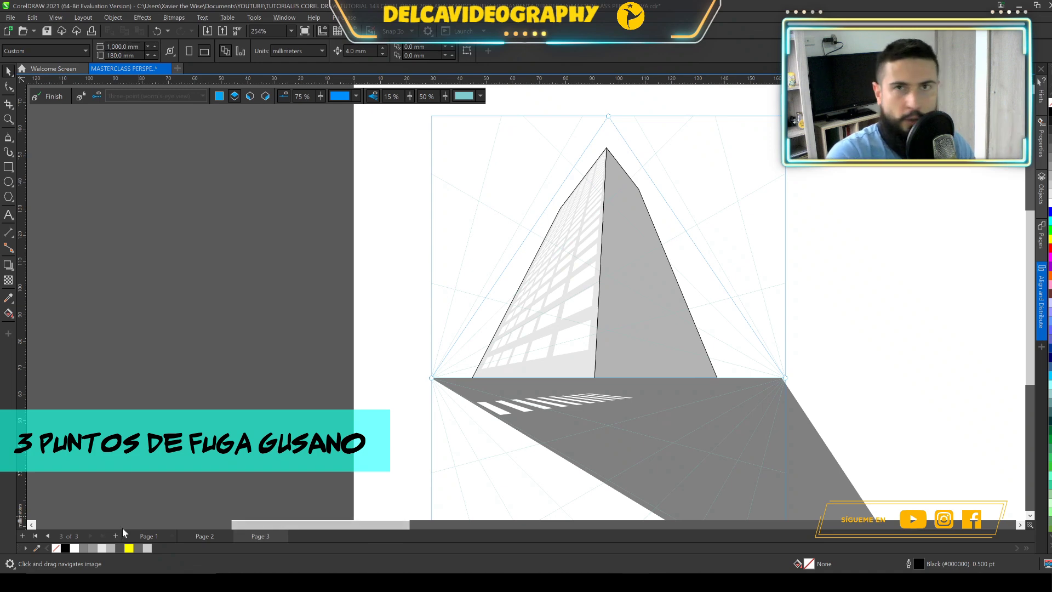
left_click(137, 538)
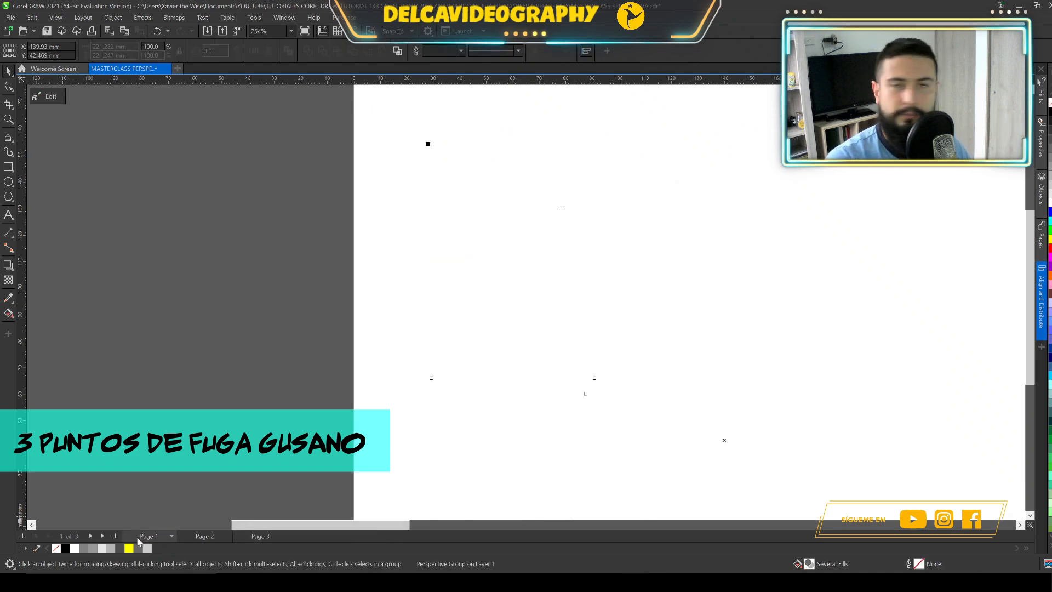
scroll(437, 350, "down", 3)
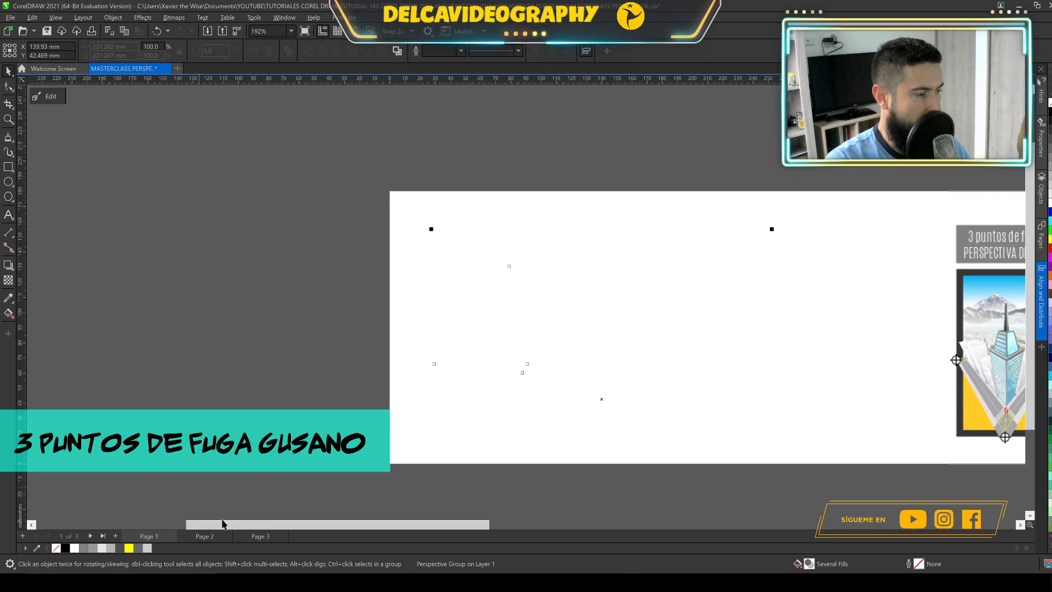
left_click(474, 319)
left_click_drag(474, 318, 228, 318)
scroll(570, 272, "up", 3)
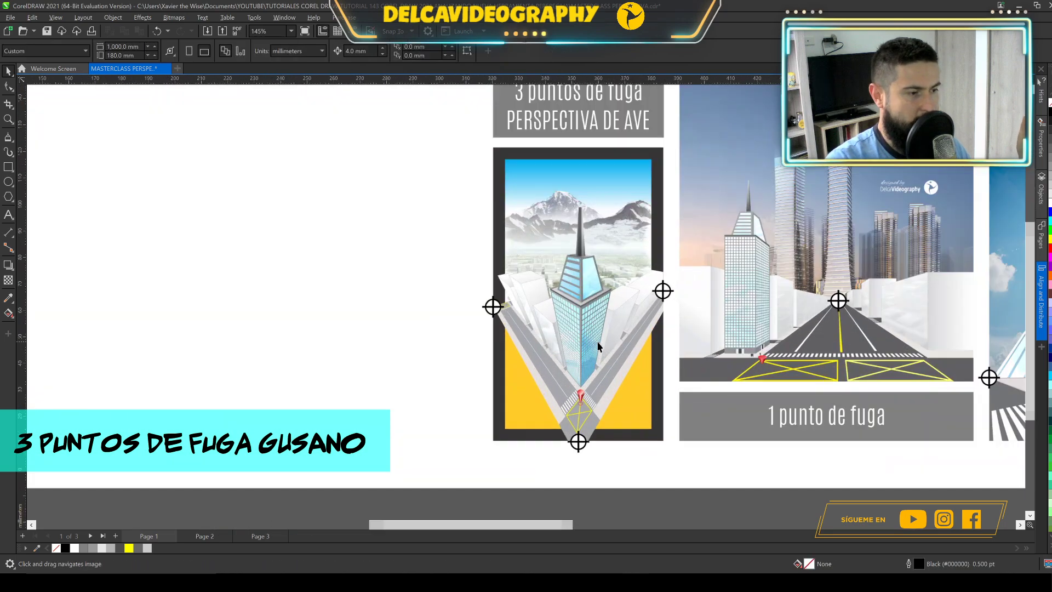
scroll(729, 337, "up", 2)
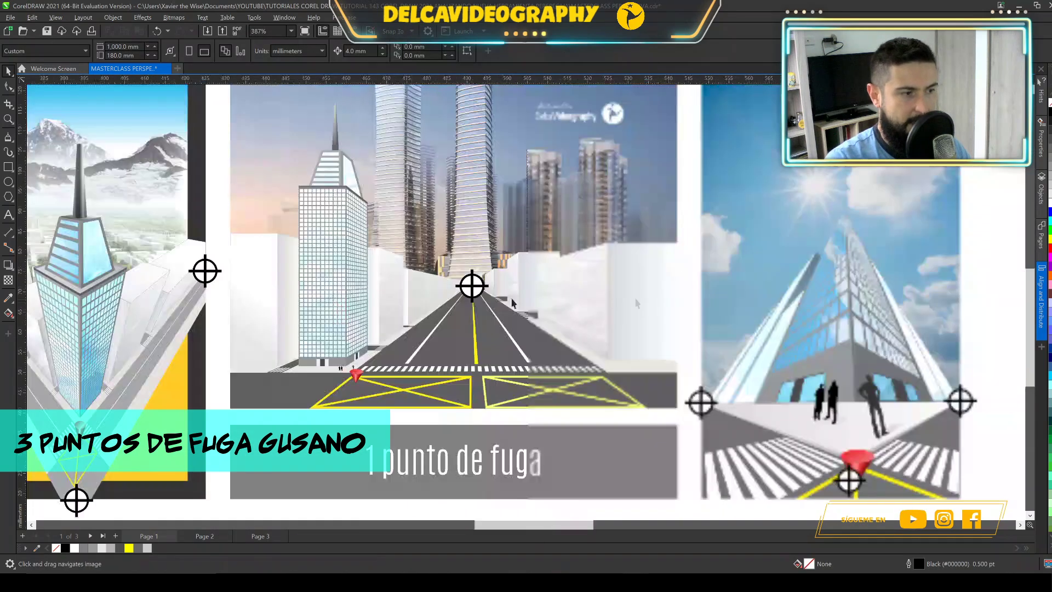
left_click_drag(676, 301, 284, 280)
scroll(425, 386, "up", 1)
left_click_drag(406, 434, 543, 395)
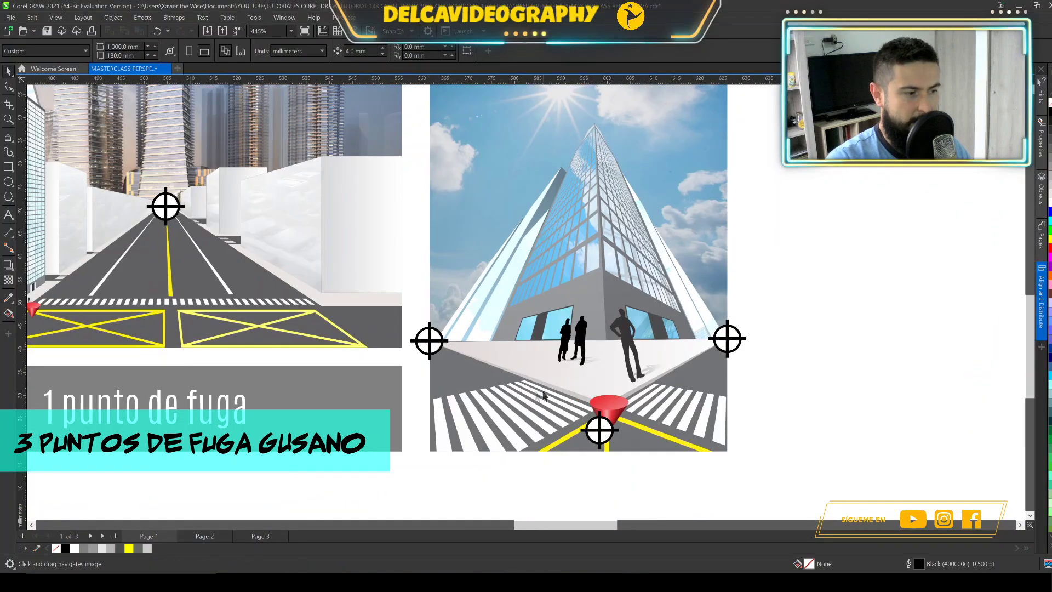
left_click_drag(607, 137, 645, 191)
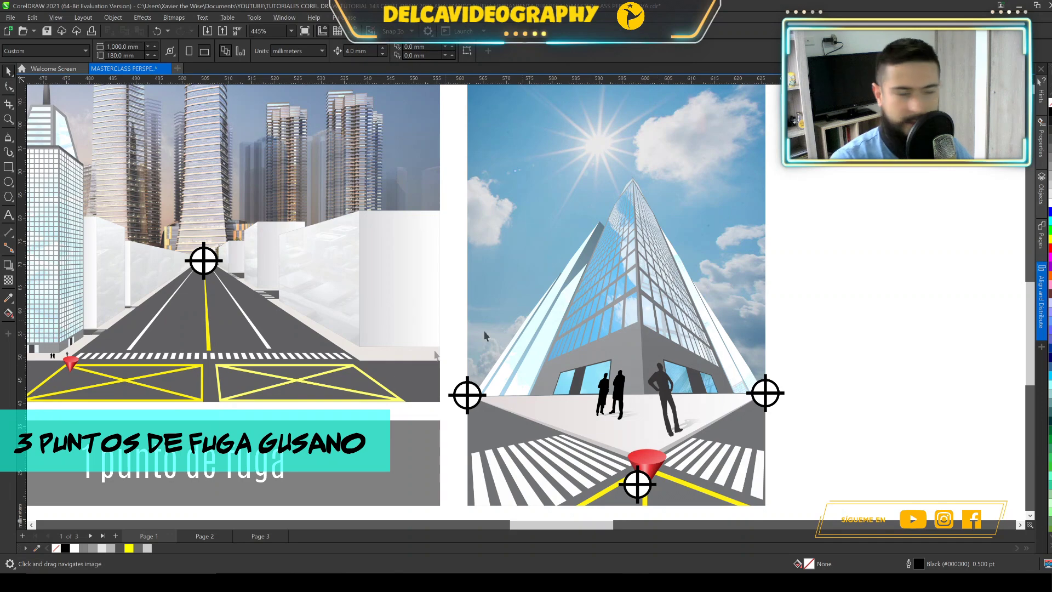
left_click(257, 535)
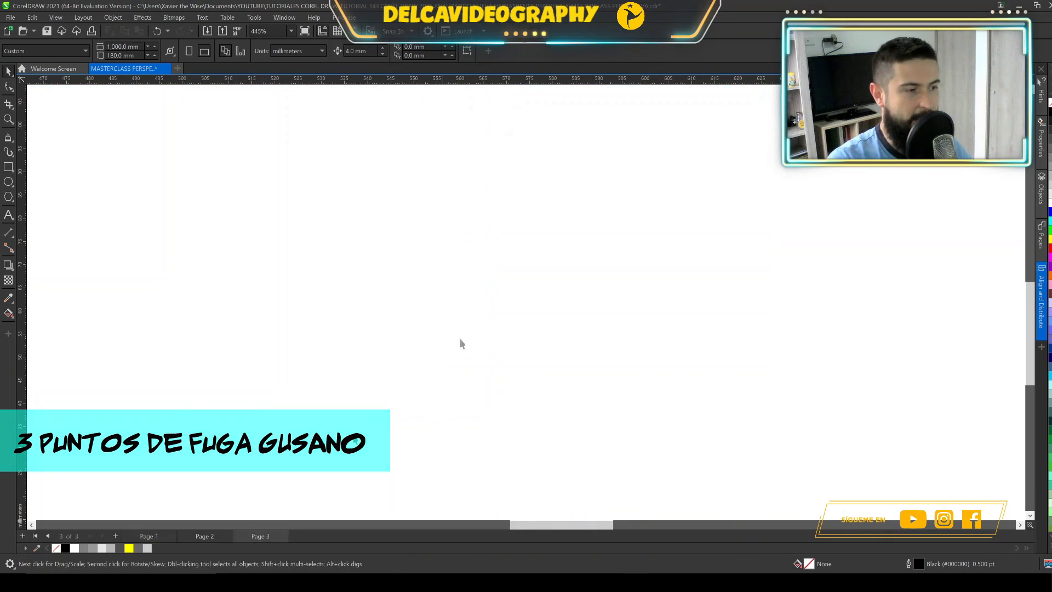
scroll(533, 256, "down", 4)
scroll(531, 260, "down", 2)
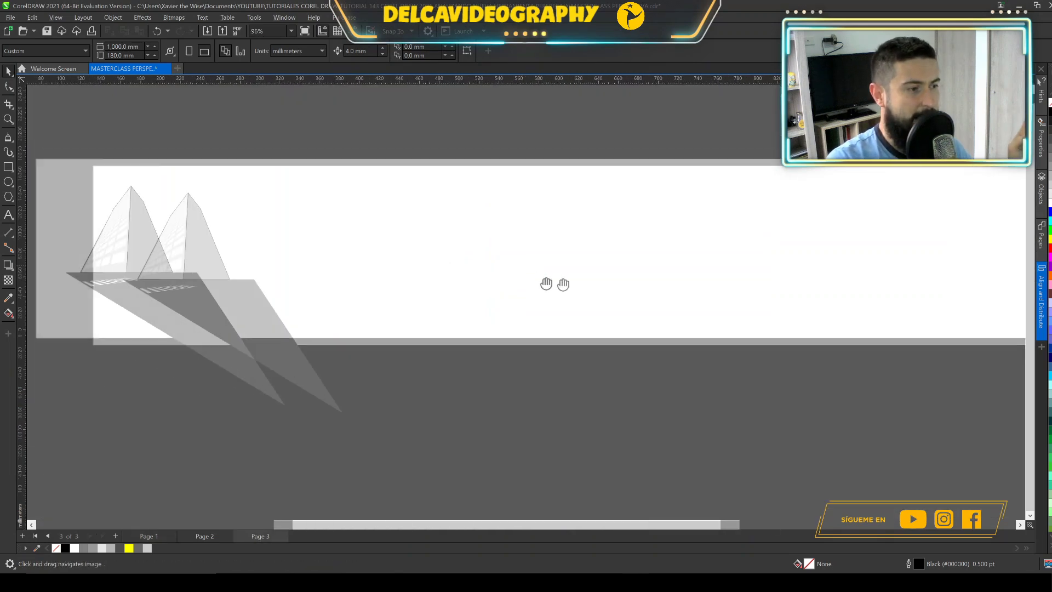
Step: Add a fourth page to the document and set its width to 500 mm
left_click(116, 535)
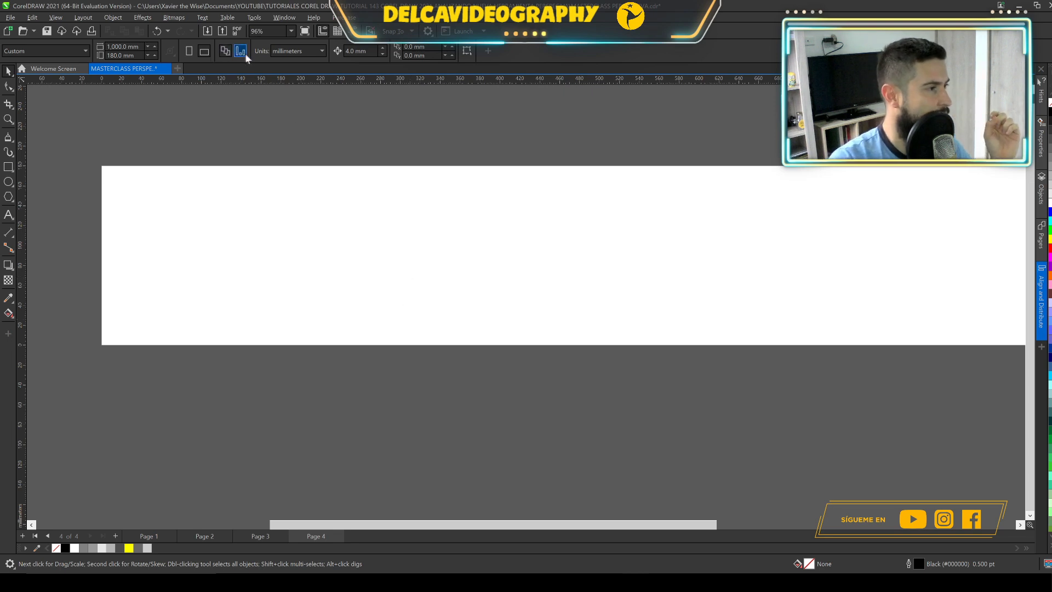
double_click(115, 47)
type("50")
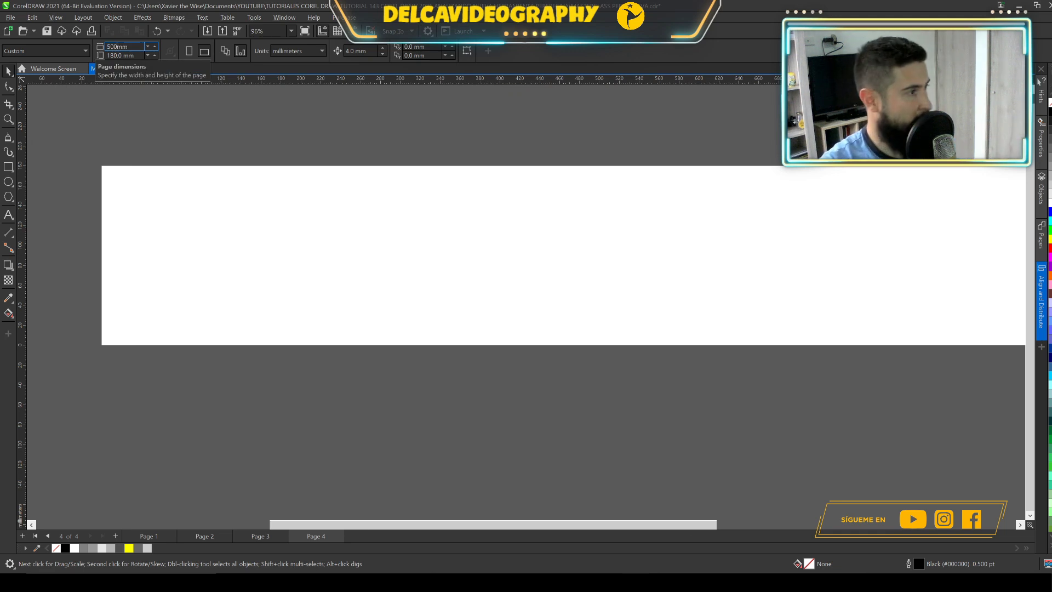
type("0")
key("Return")
scroll(410, 267, "up", 2)
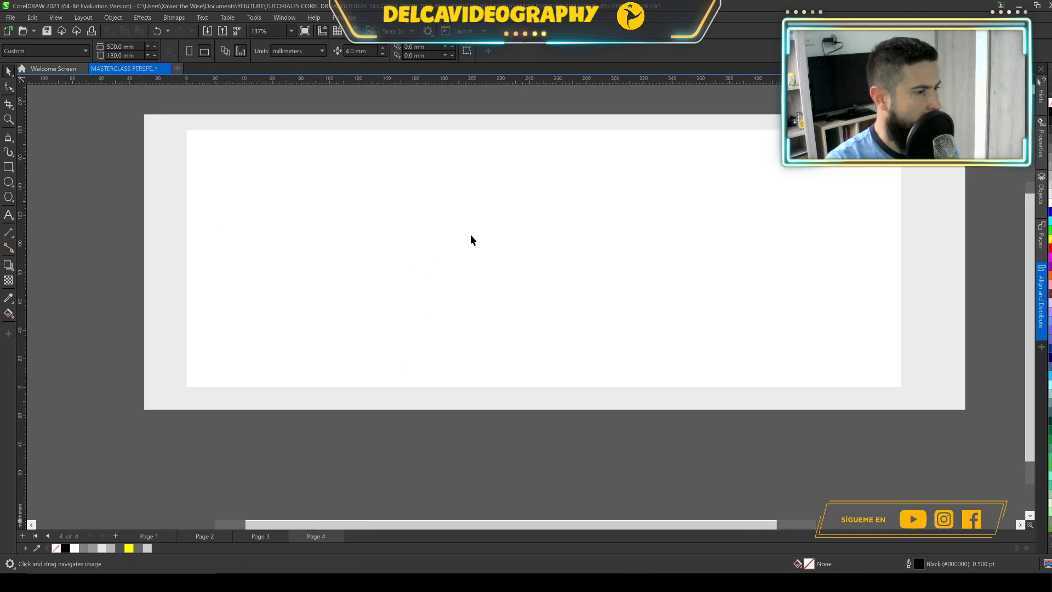
scroll(471, 240, "up", 2)
left_click_drag(314, 186, 291, 186)
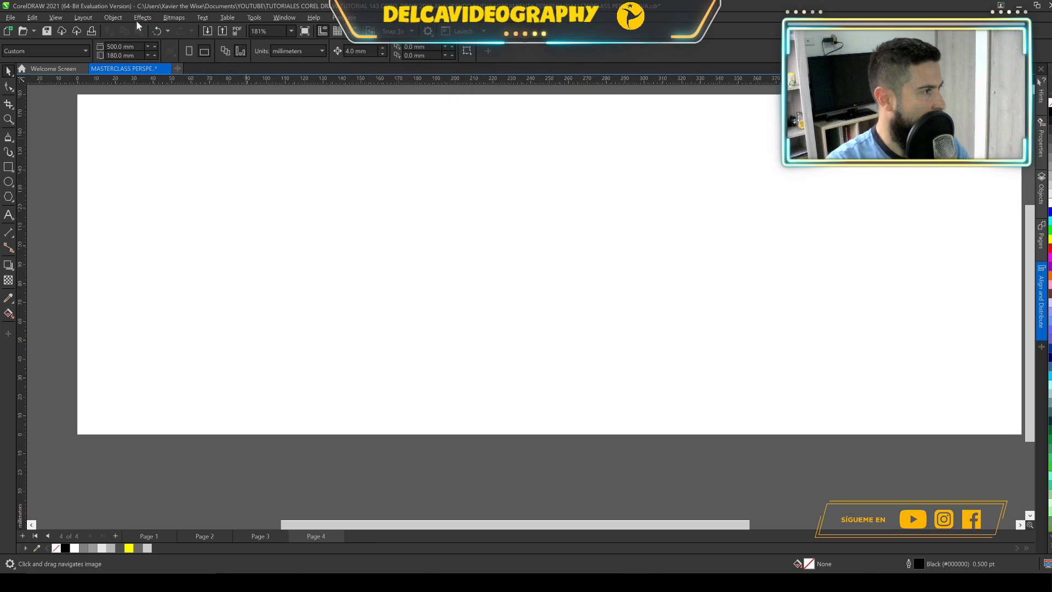
Step: Create a One-point perspective field across the central part of page 4, spanning most of the page height
left_click(113, 17)
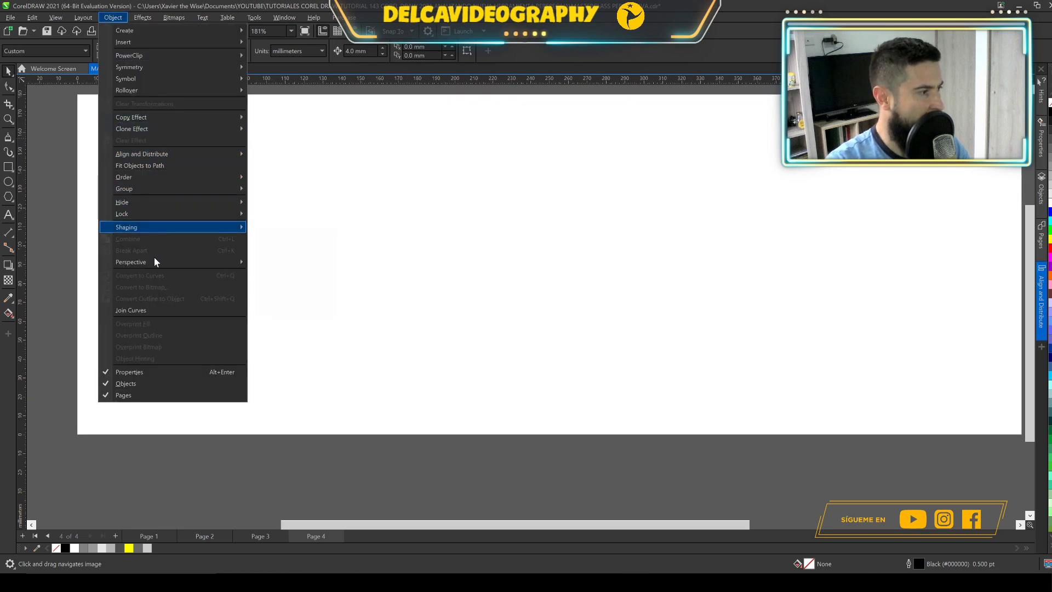
mouse_move(155, 262)
left_click(266, 277)
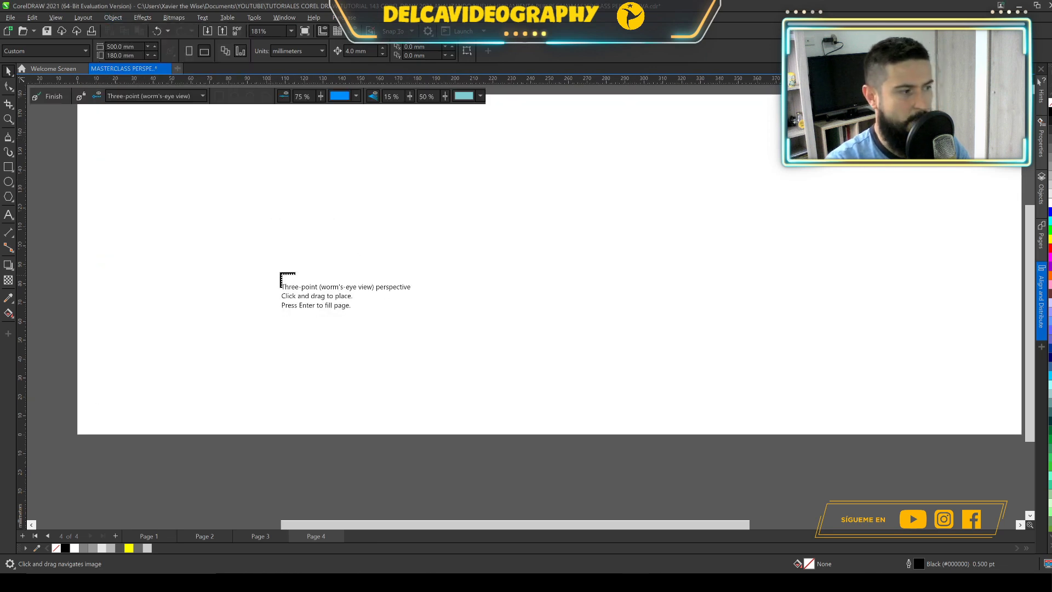
left_click(186, 97)
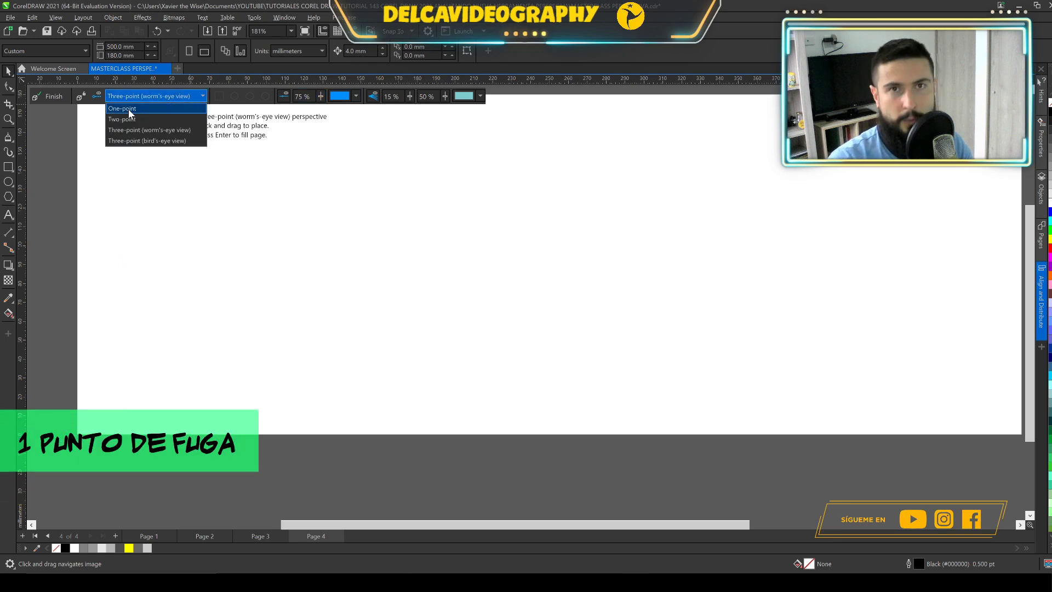
left_click(129, 109)
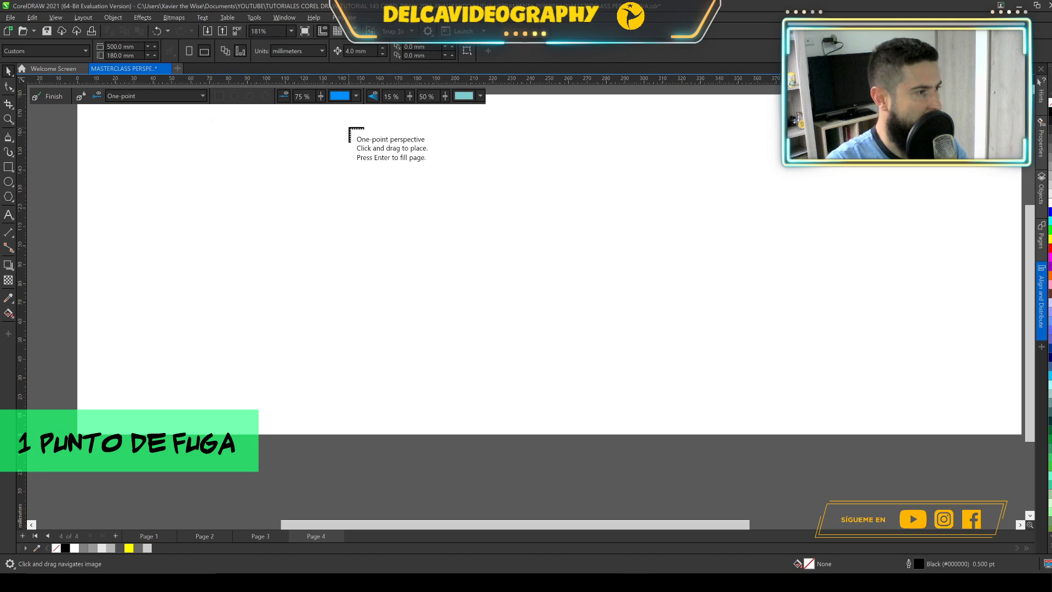
left_click_drag(479, 169, 474, 185)
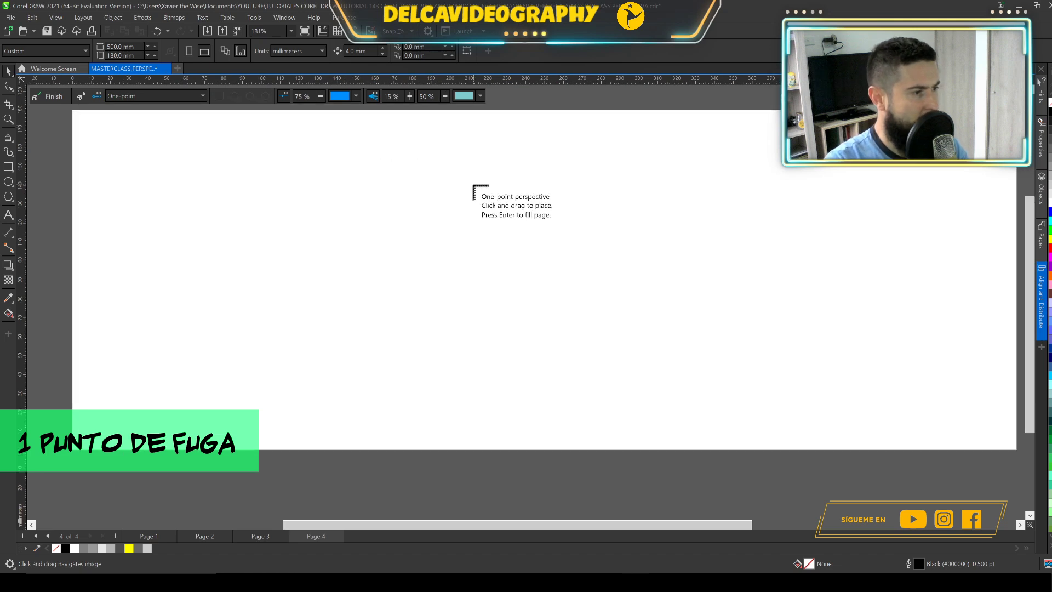
left_click_drag(292, 121, 649, 429)
left_click_drag(456, 301, 537, 297)
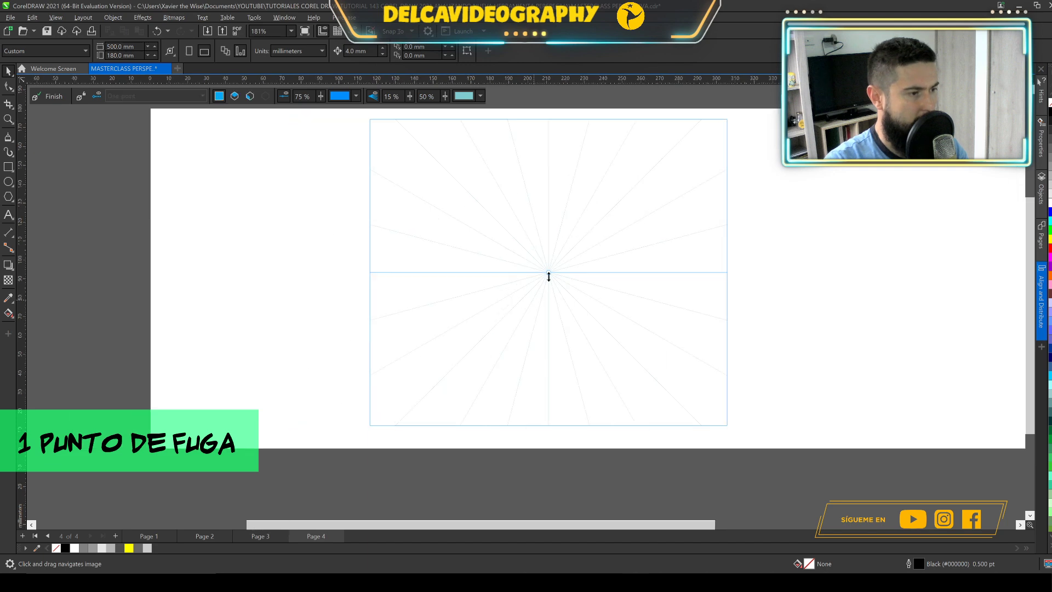
Step: Set the perspective field's line density to 100% and switch from the orthographic plane to the side plane
left_click(410, 96)
left_click_drag(408, 110, 453, 123)
scroll(539, 273, "up", 2)
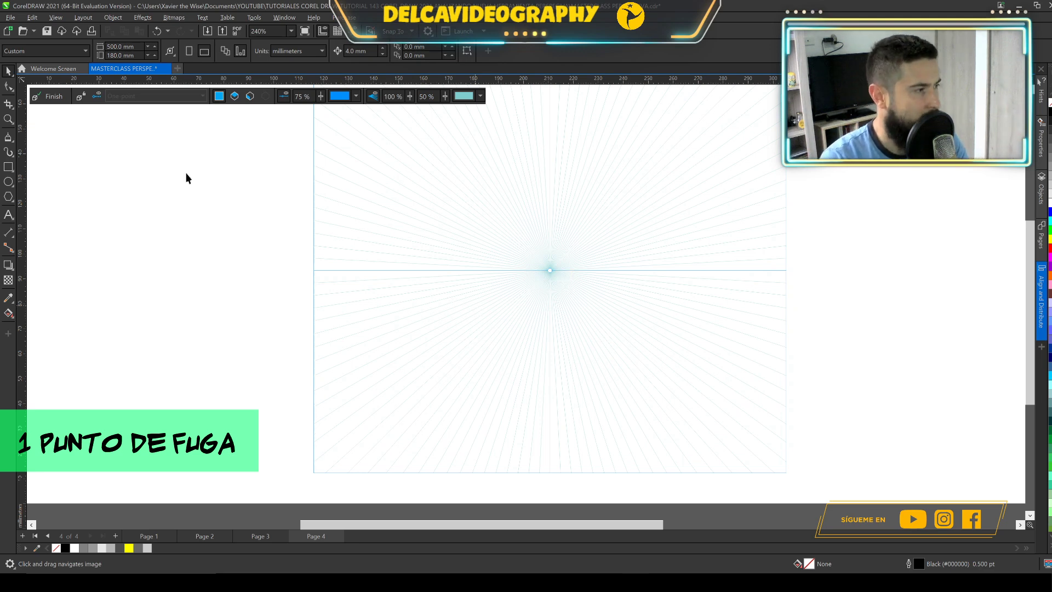
left_click(249, 97)
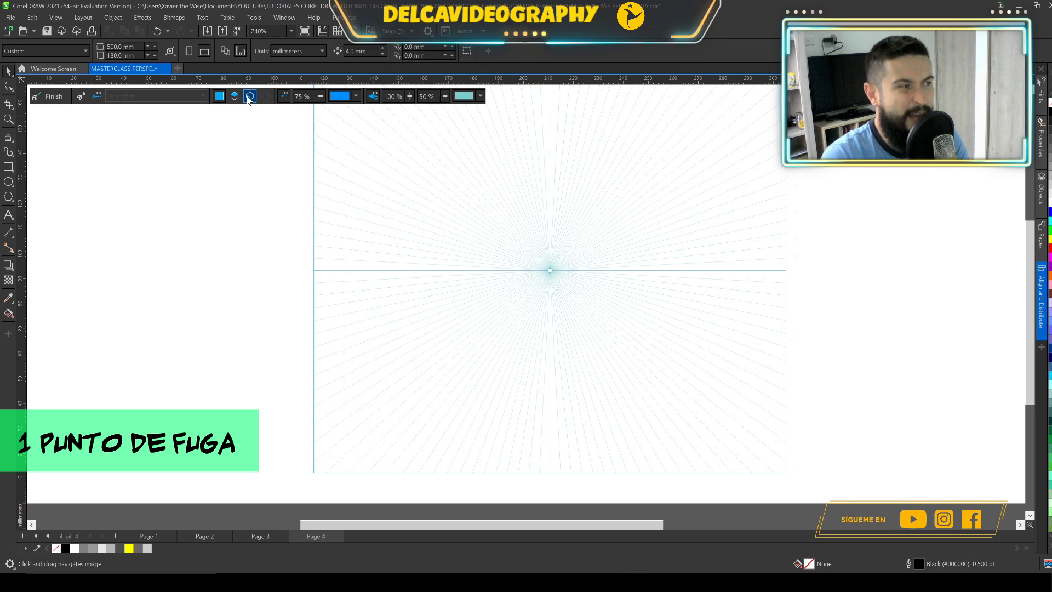
left_click(221, 99)
left_click(226, 103)
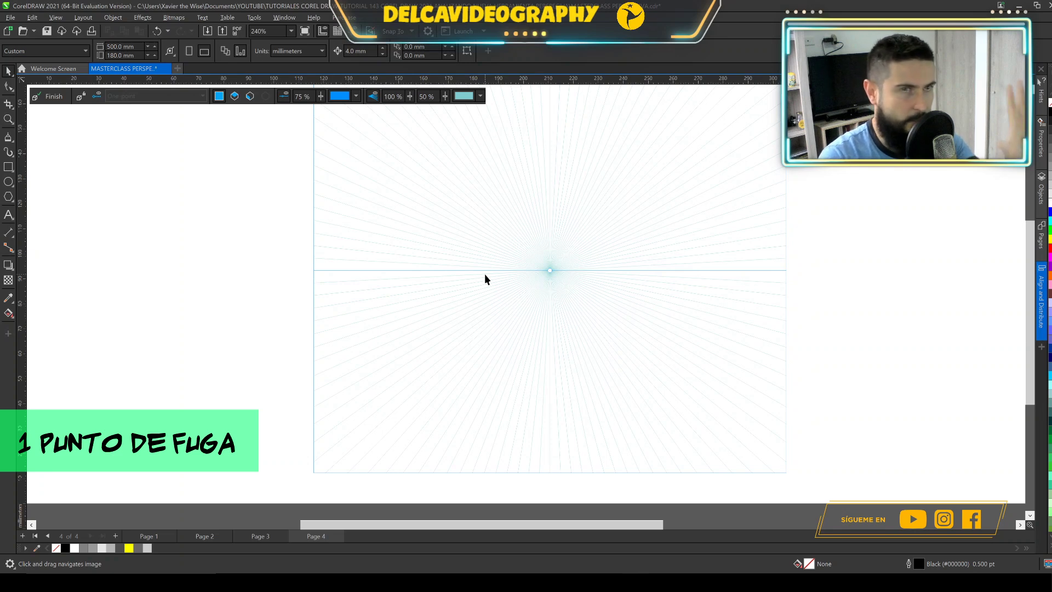
left_click(248, 98)
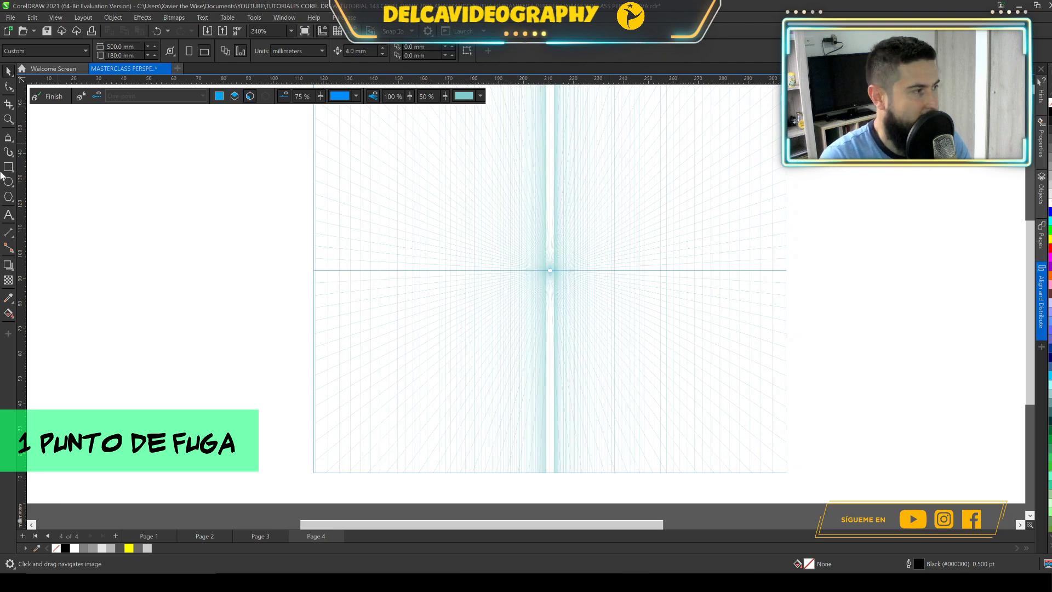
Step: Draw a receding rectangle about 24 × 47 mm on the side plane, left of the vanishing point and crossing the horizon
mouse_move(481, 278)
left_mouse_down()
mouse_move(526, 328)
mouse_move(482, 348)
mouse_move(458, 277)
mouse_move(534, 244)
mouse_move(411, 278)
mouse_move(431, 275)
left_mouse_up()
key("Delete")
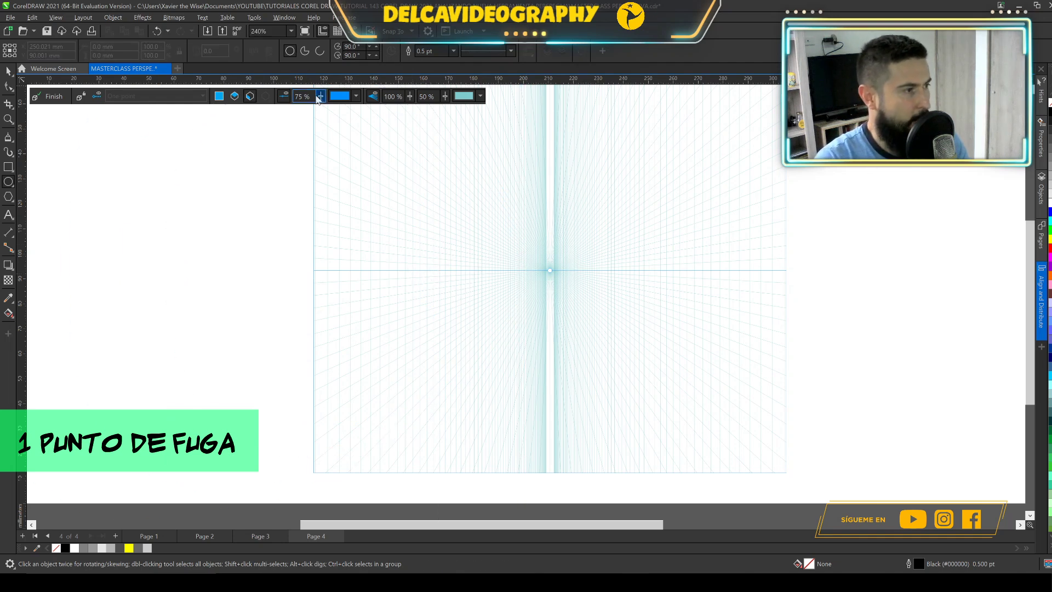
left_click(9, 168)
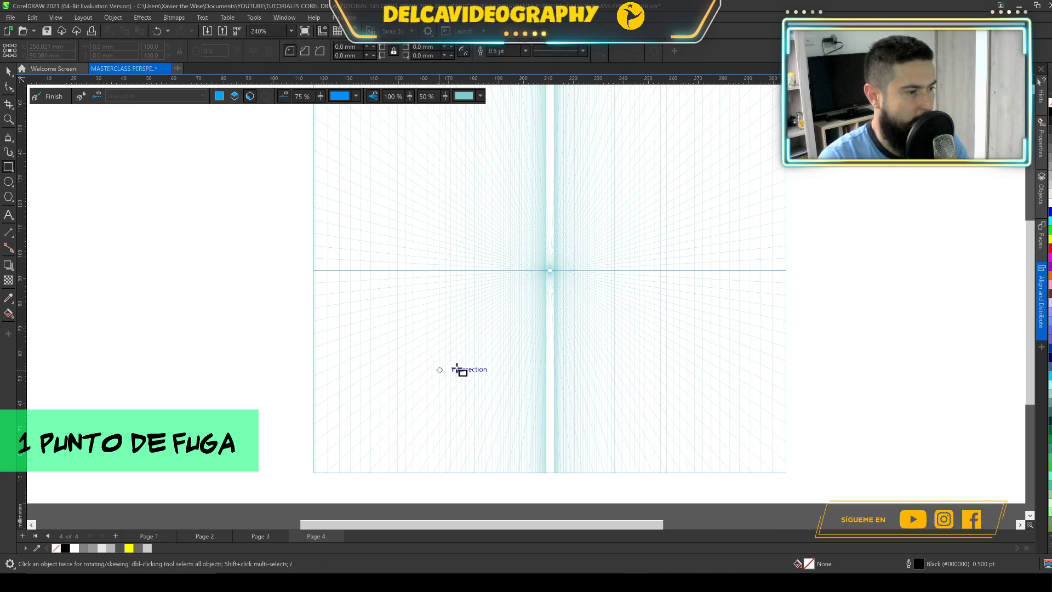
left_click_drag(462, 359, 522, 241)
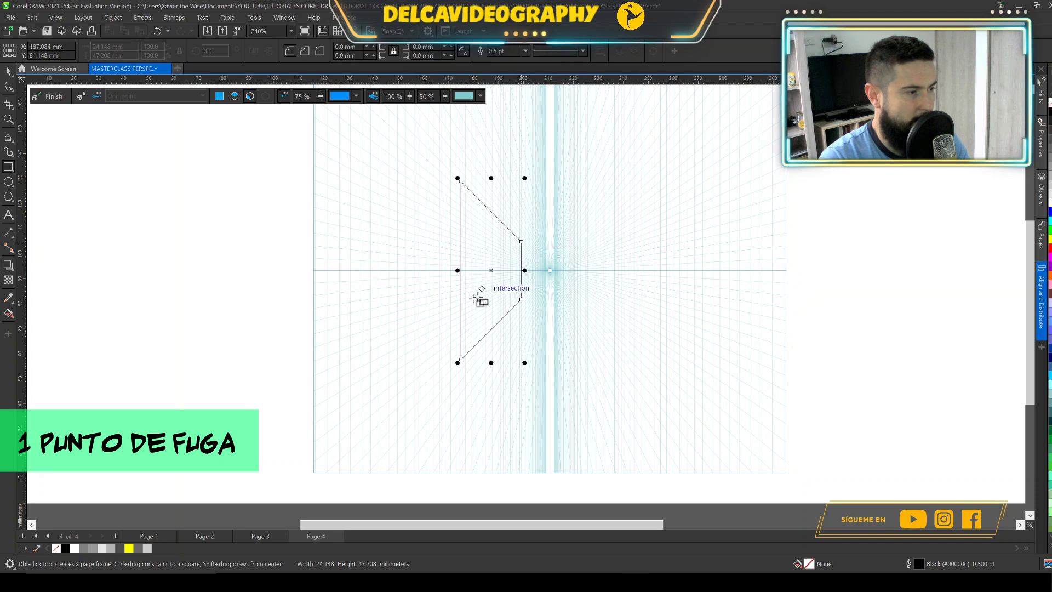
Step: Draw the building's front face about 27.2 × 71.4 mm on the orthographic plane, sharing the receding face's tall near edge
left_click(220, 96)
left_click(434, 296)
left_click_drag(461, 181, 392, 361)
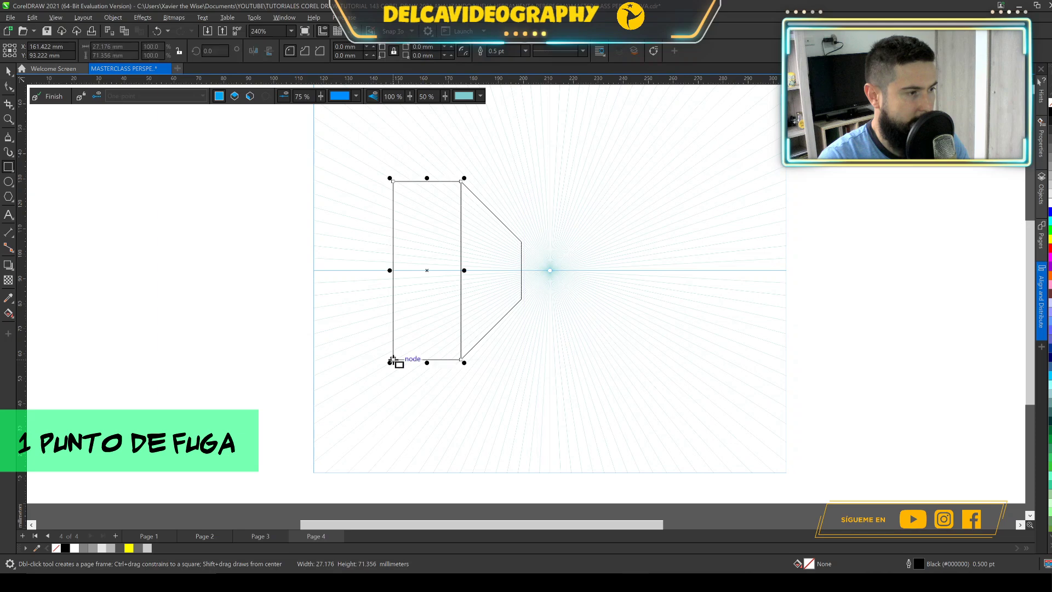
Step: Draw a narrow orthographic rectangle about 4.4 × 23.2 mm, extending from the receding face's far edge toward the vanishing point
scroll(544, 280, "up", 2)
scroll(483, 182, "up", 2)
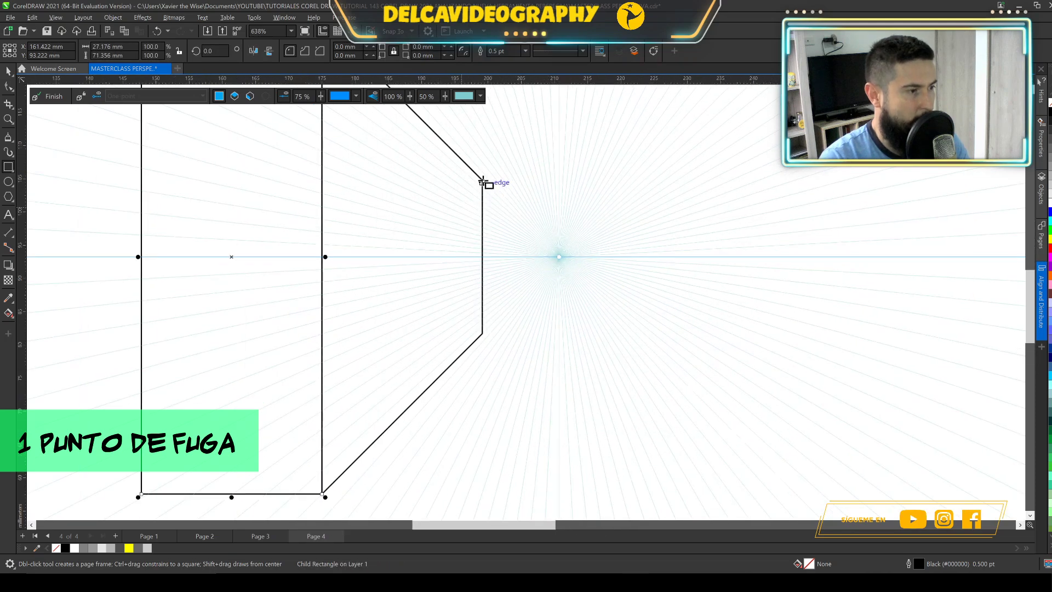
left_click_drag(483, 180, 512, 334)
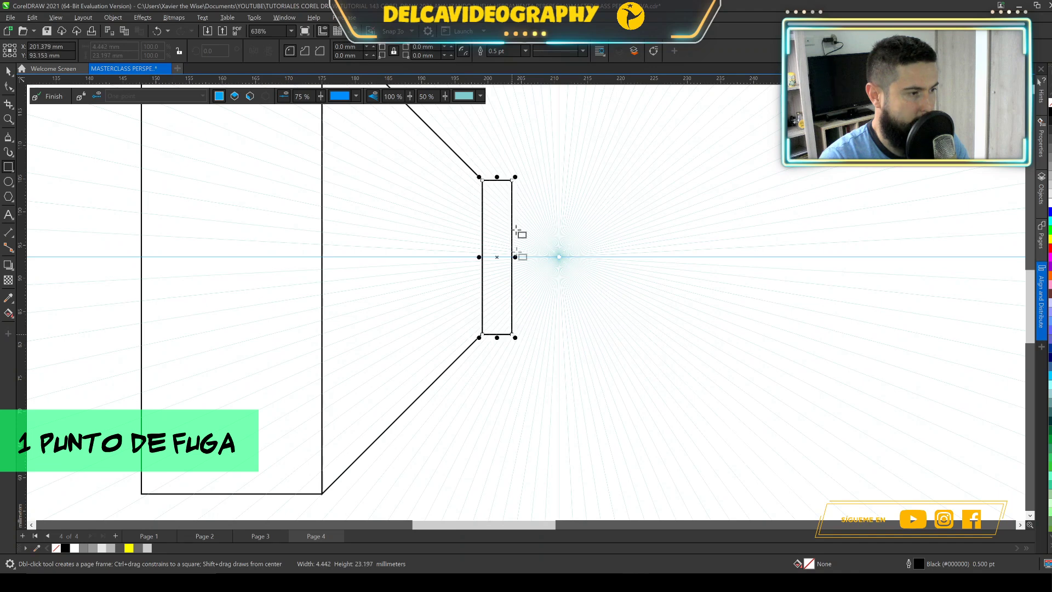
Step: Draw a side-plane face from the narrow rectangle's inner edge toward the vanishing point, adjusting its height to about 23.1 mm to fit that edge
left_click(253, 97)
left_click_drag(513, 178, 538, 291)
scroll(524, 322, "up", 1)
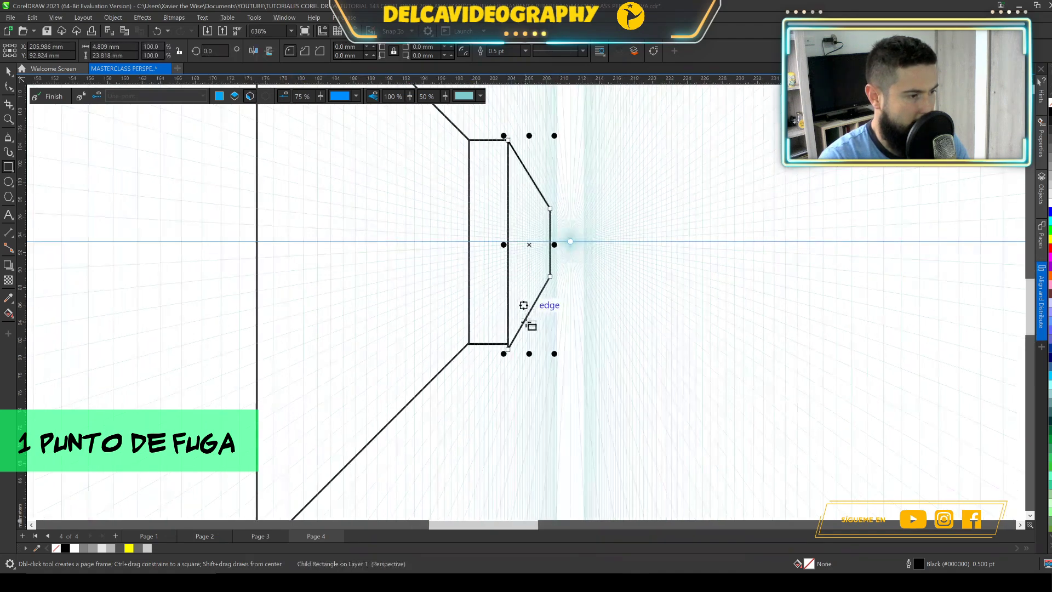
scroll(524, 322, "up", 1)
left_click_drag(530, 358, 526, 352)
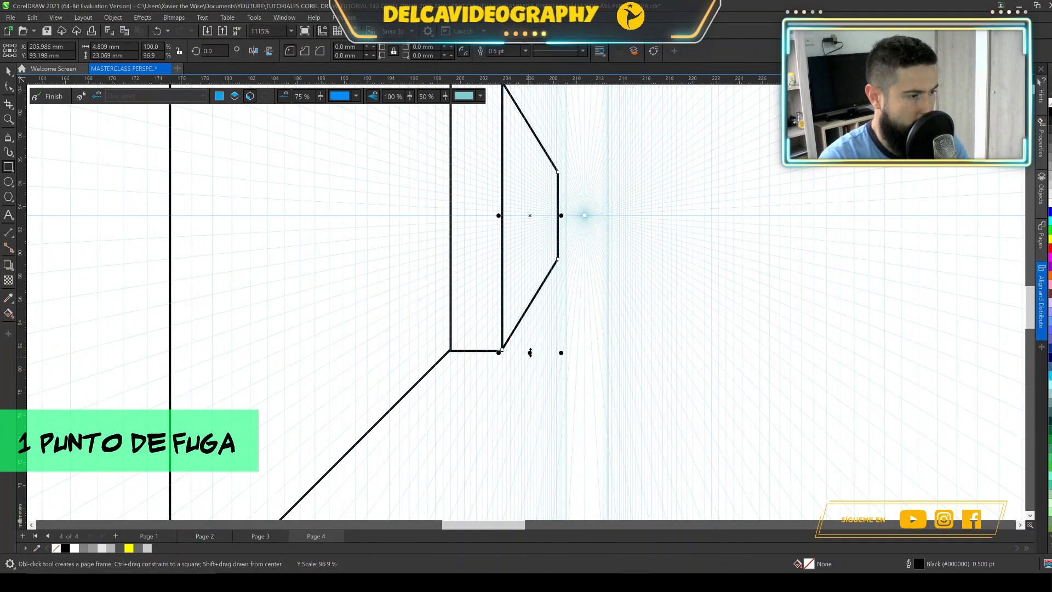
Step: Draw a door rectangle about 22.9 × 67.2 mm on the orthographic plane, inset in the front face and standing on its bottom edge
scroll(528, 352, "down", 3)
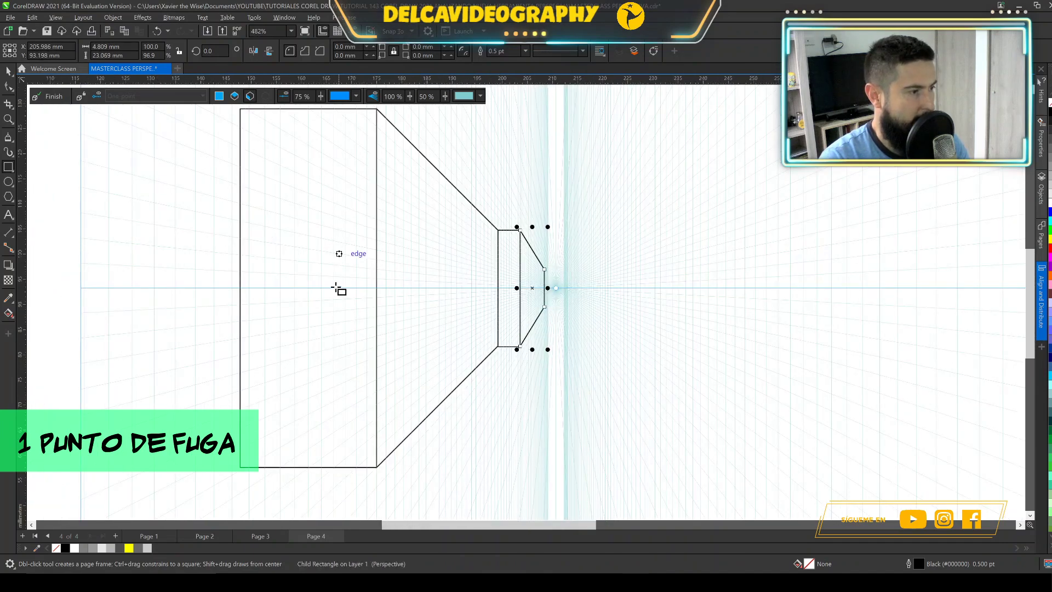
scroll(340, 286, "down", 1)
scroll(290, 262, "down", 1)
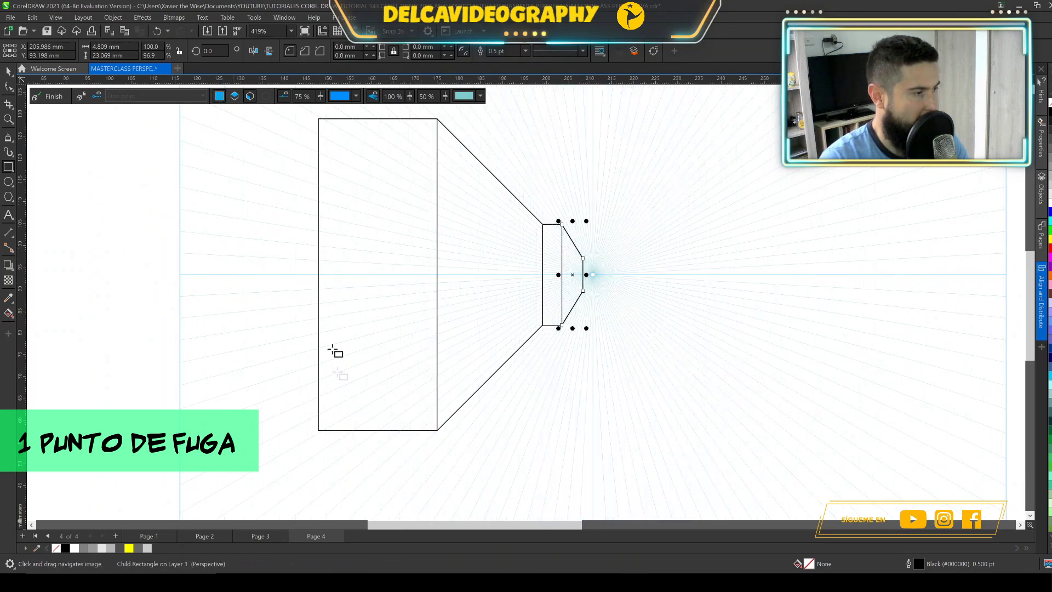
left_click_drag(328, 431, 430, 137)
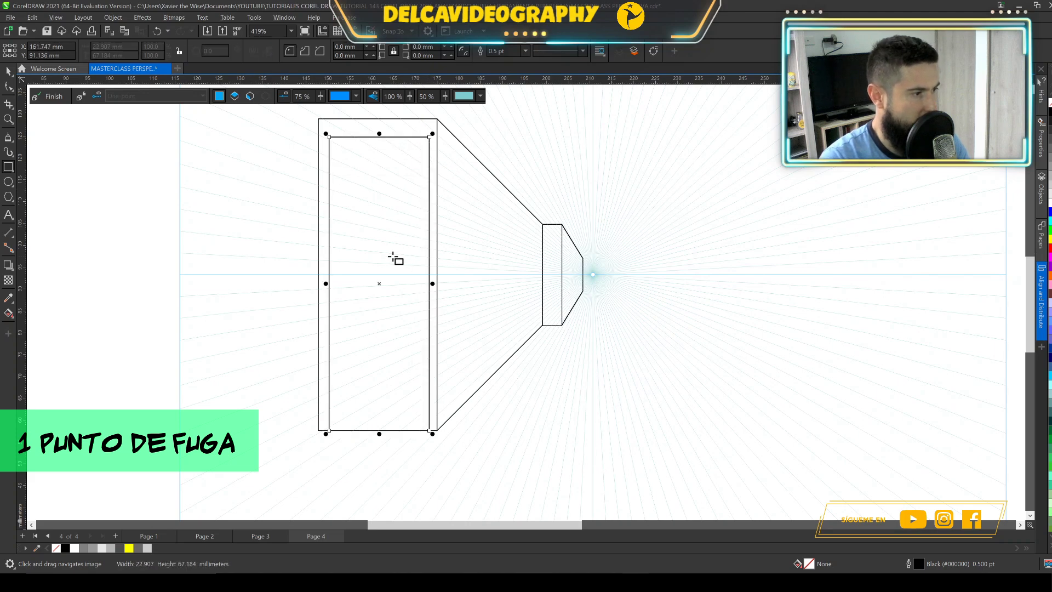
Step: Draw a doorknob as two concentric circles near the door's inner edge, the inner one about 2.4 mm in diameter
scroll(396, 258, "up", 2)
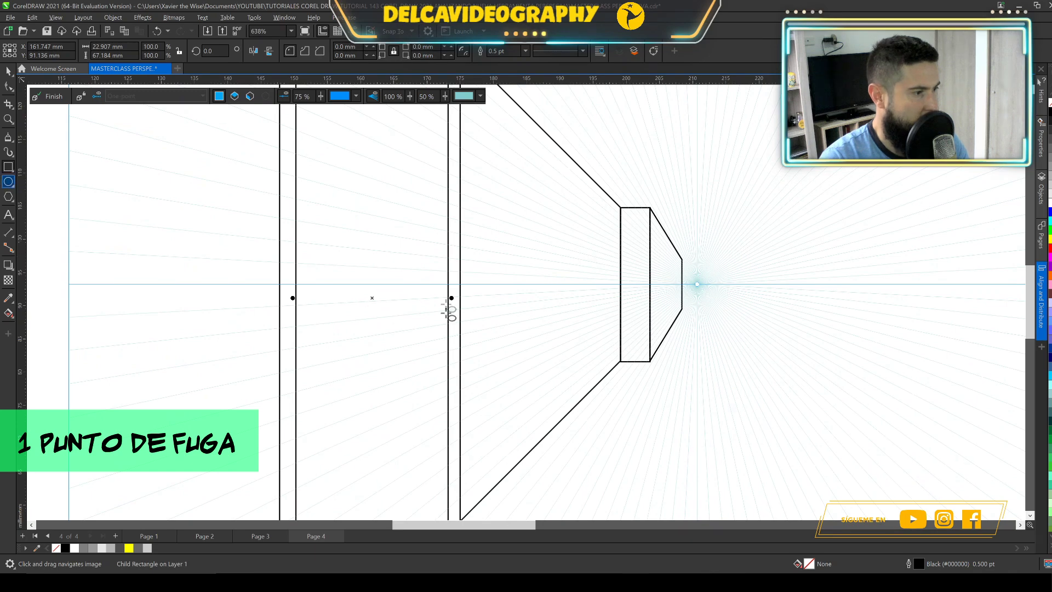
key("F7")
mouse_move(427, 298)
left_mouse_down()
mouse_move(437, 304)
mouse_move(424, 296)
mouse_move(433, 296)
left_mouse_up()
scroll(441, 302, "up", 2)
scroll(433, 294, "down", 1)
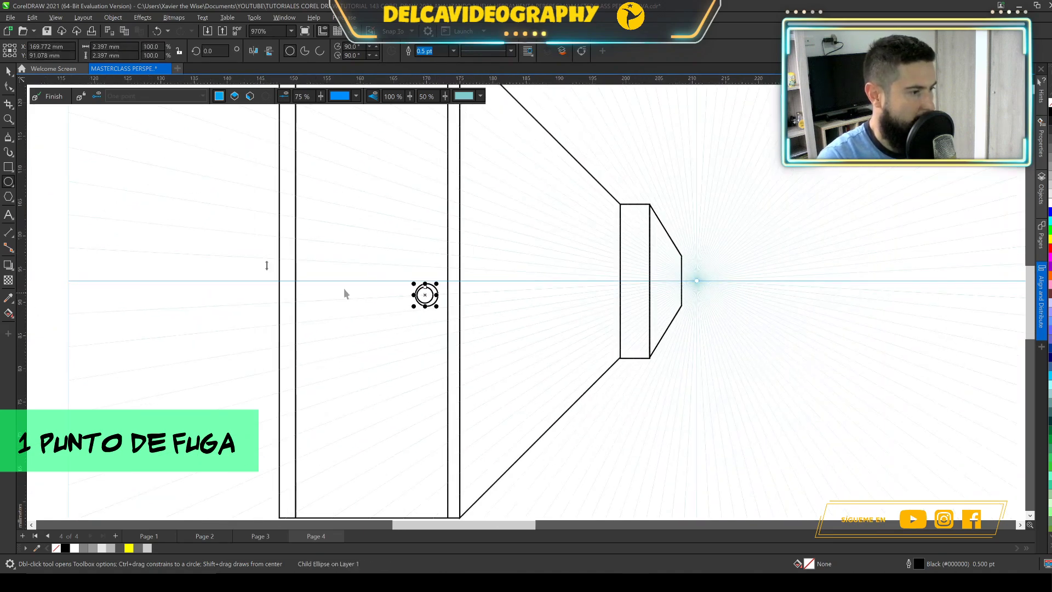
scroll(302, 294, "down", 2)
key("space")
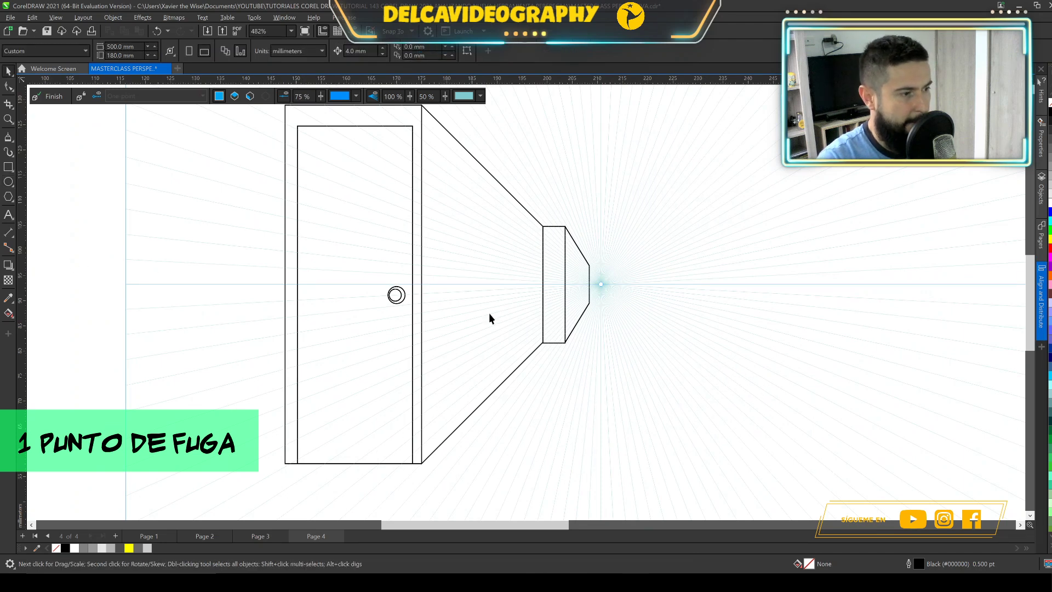
Step: Draw two nested rectangles on the side plane as a framed wall board beside the door, the inner one about 12.6 × 20.8 mm
left_click(8, 165)
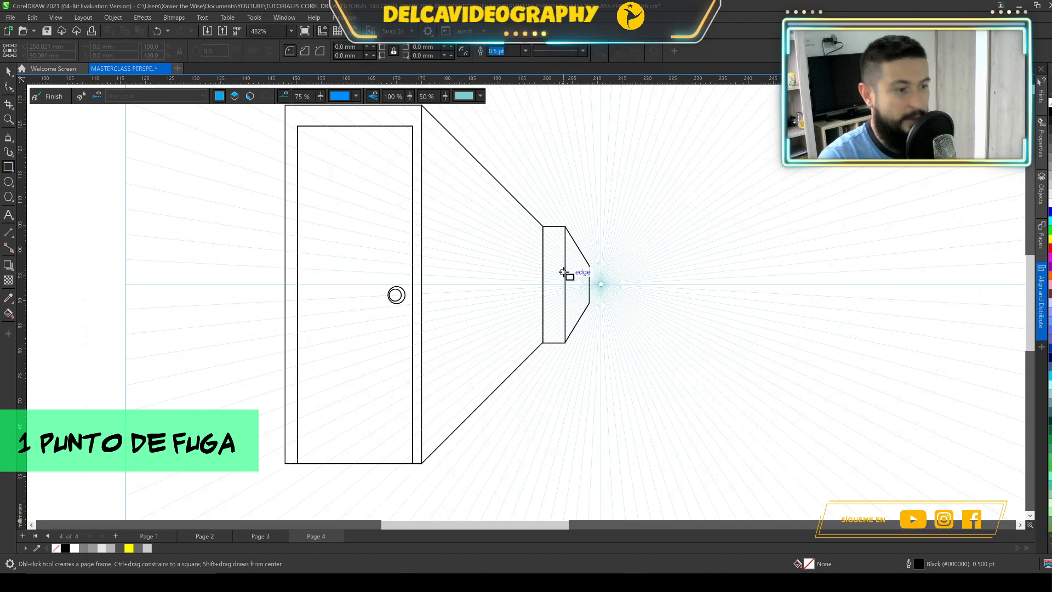
left_click_drag(529, 307, 551, 312)
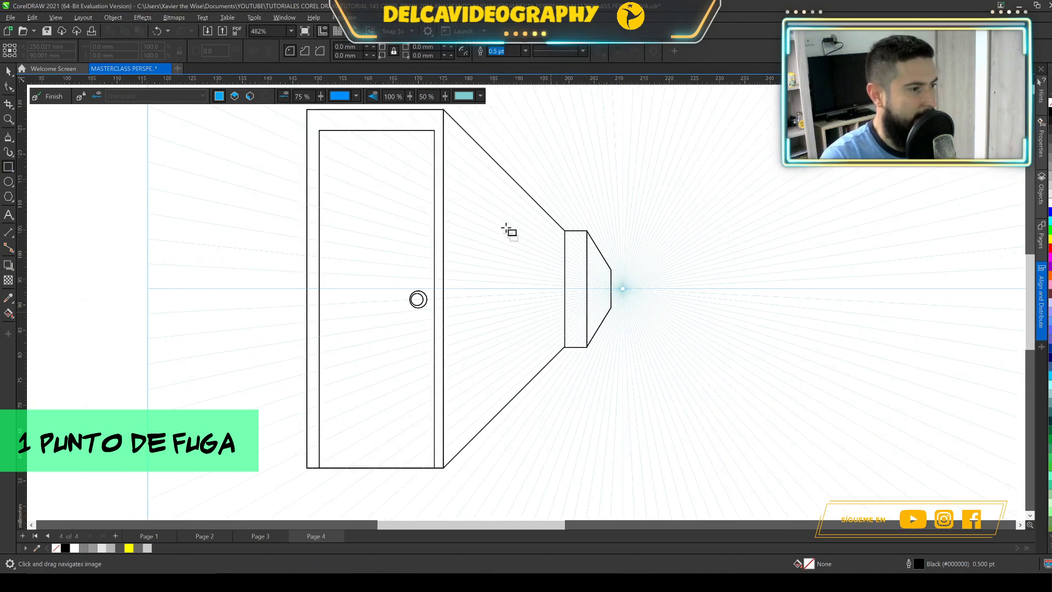
left_click(248, 99)
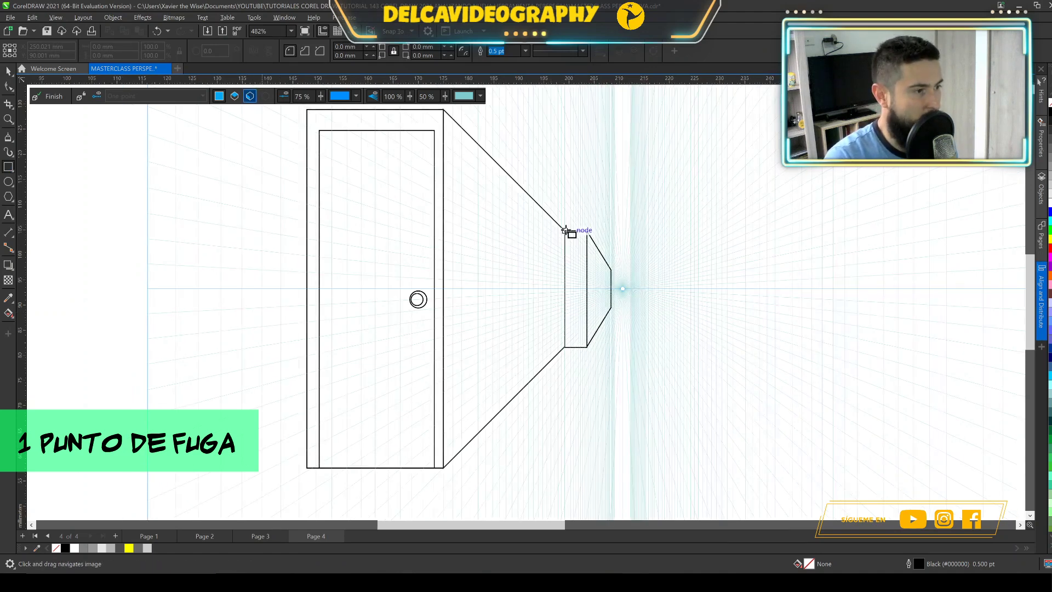
left_click_drag(457, 169, 529, 296)
scroll(507, 249, "up", 1)
left_click_drag(447, 163, 532, 306)
scroll(502, 195, "up", 1)
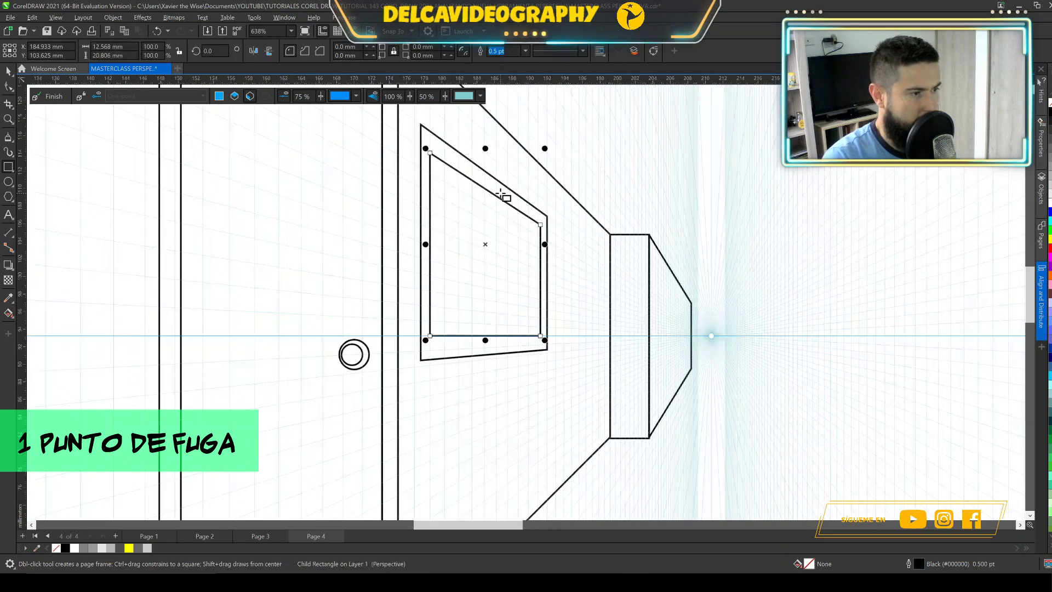
Step: Stretch the board's inner rectangle to about 23.2 mm high so it fills the outer frame evenly
scroll(501, 194, "up", 1)
left_click_drag(485, 145, 482, 135)
left_click_drag(483, 360, 483, 357)
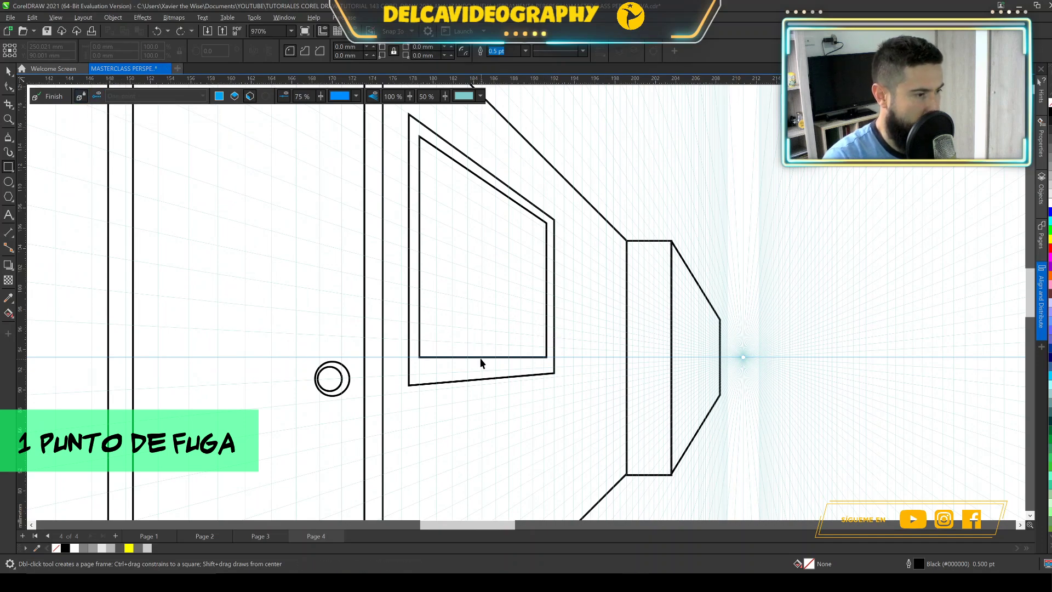
key("space")
left_click(418, 291)
left_click_drag(425, 298, 481, 374)
key("ctrl+z")
scroll(502, 337, "down", 2)
scroll(492, 334, "up", 2)
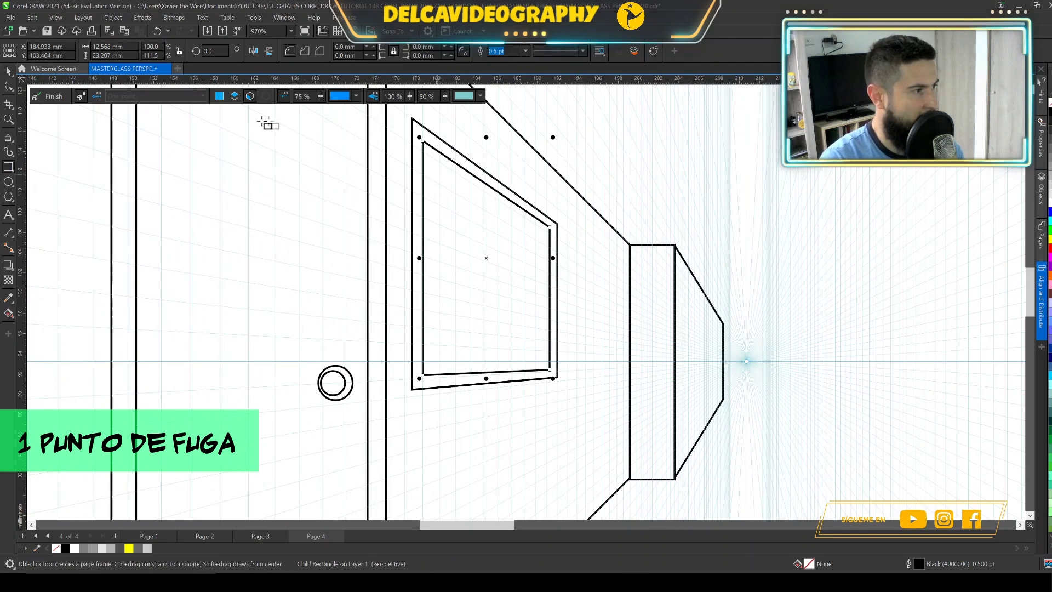
Step: Draw six small side-plane rectangles scattered inside the board as pinned notes, the first about 4.3 × 7.4 mm
left_click_drag(439, 178, 494, 252)
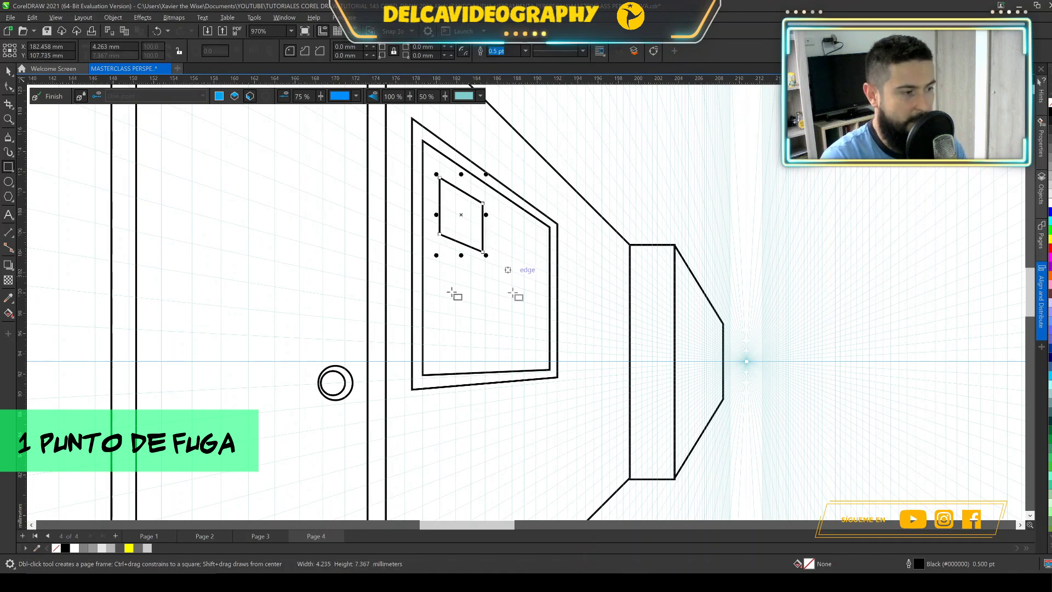
left_click_drag(525, 290, 470, 324)
left_click_drag(511, 226, 540, 273)
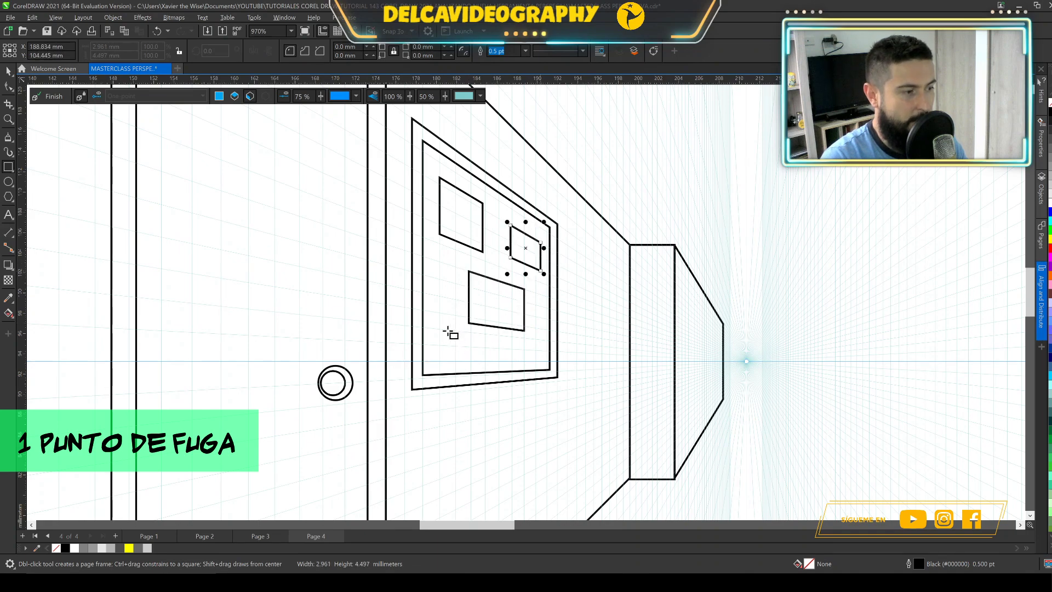
left_click_drag(455, 314, 426, 357)
left_click_drag(437, 256, 463, 295)
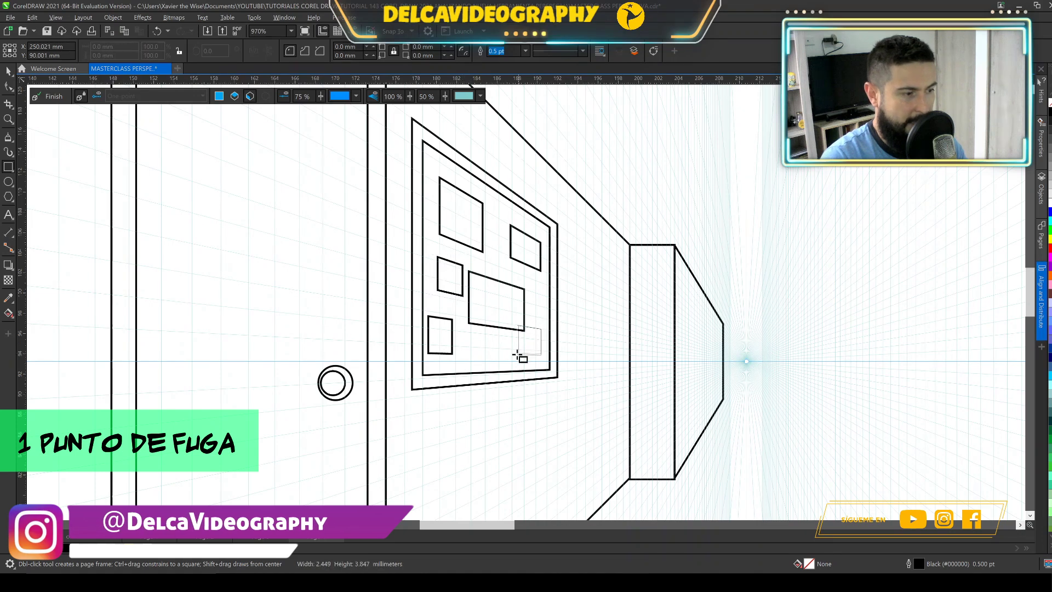
mouse_move(516, 324)
left_mouse_down()
mouse_move(541, 356)
mouse_move(515, 348)
left_mouse_up()
Step: Examine the Move to Plane options for the board's first note rectangle and leave it on its plane
left_click(470, 248)
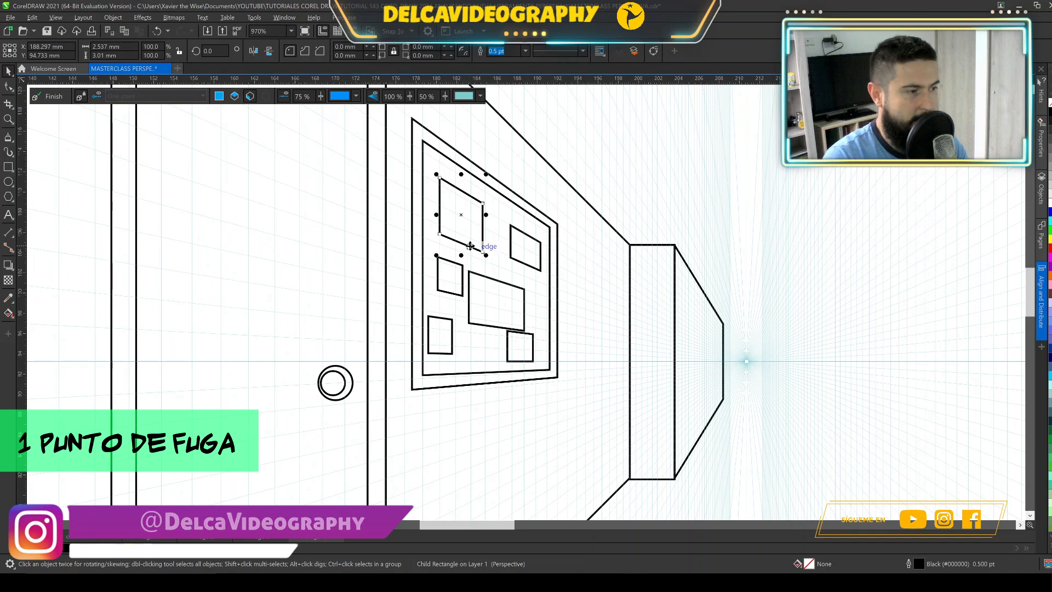
right_click(471, 247)
mouse_move(570, 255)
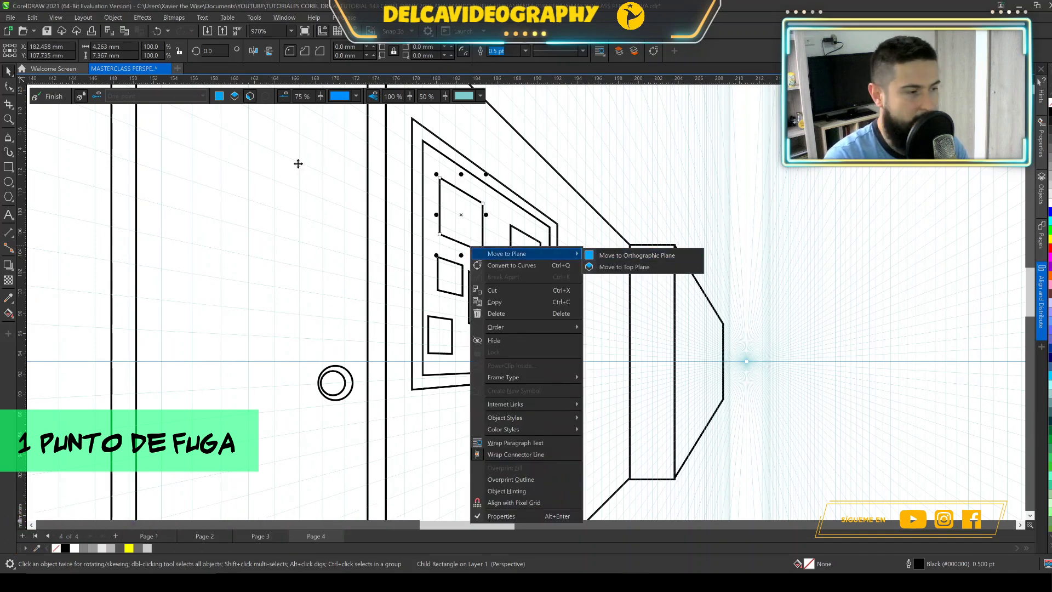
left_click(446, 257)
Step: Draw an ellipse about 3.9 × 7.6 mm on the side plane, between the board and the wall's far edge, as a clock
scroll(443, 253, "down", 1)
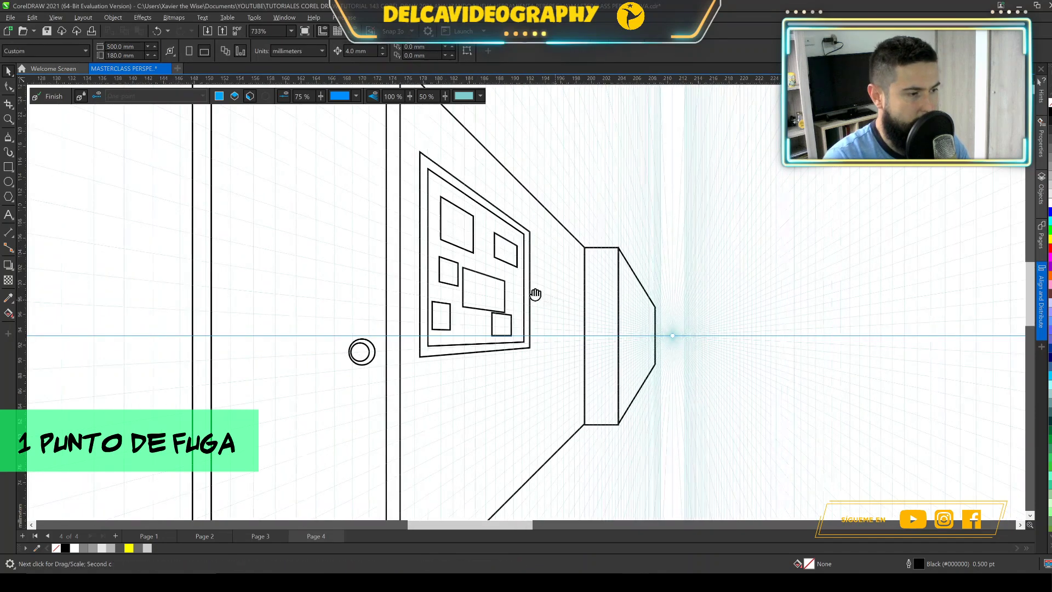
scroll(547, 299, "up", 1)
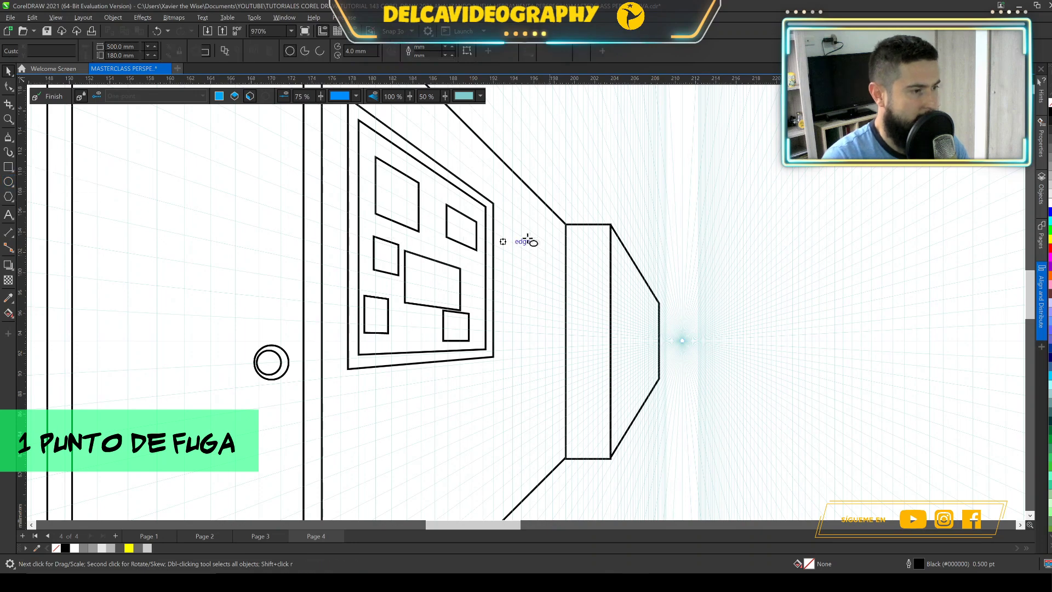
left_click_drag(548, 262, 533, 235)
key("space")
scroll(548, 241, "up", 3)
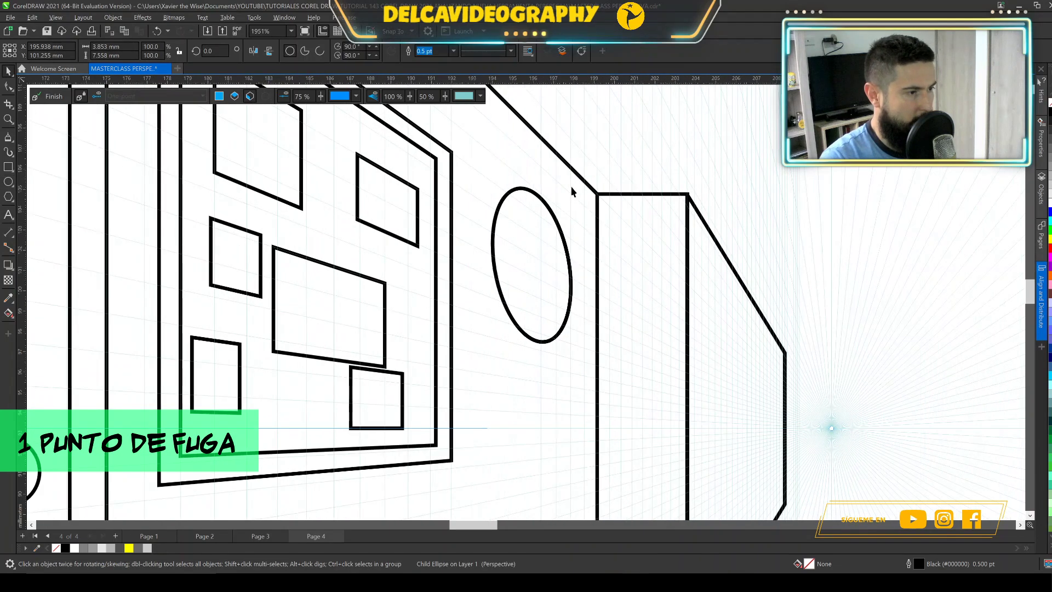
Step: Add a smaller copy of the clock ellipse inside it, about 3 × 5.9 mm, and shift it slightly toward the vanishing point
left_click(559, 219)
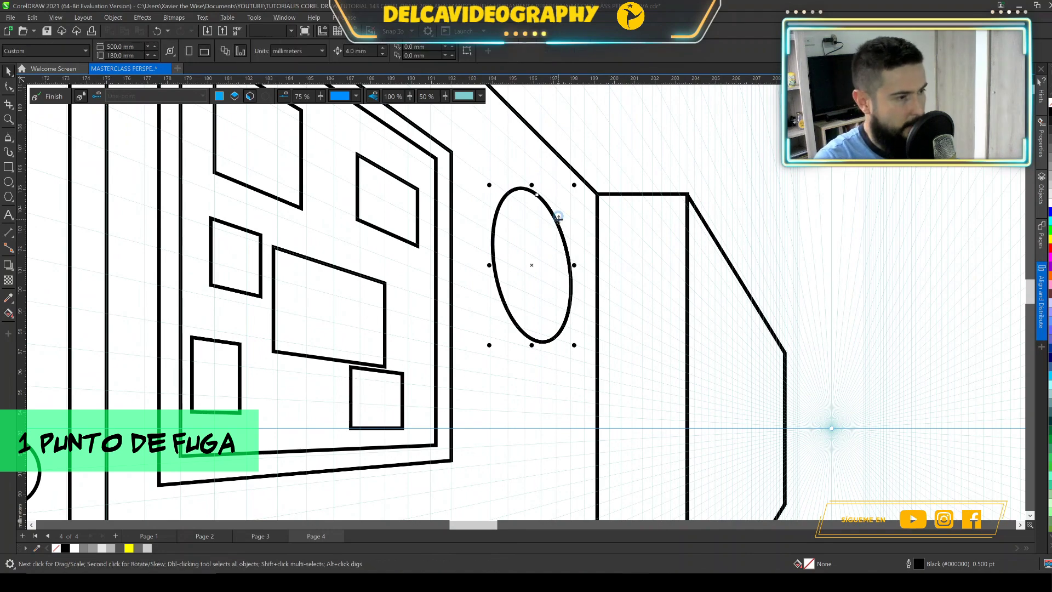
mouse_move(576, 187)
left_mouse_down()
mouse_move(566, 200)
mouse_move(570, 190)
left_mouse_up()
scroll(533, 239, "up", 3)
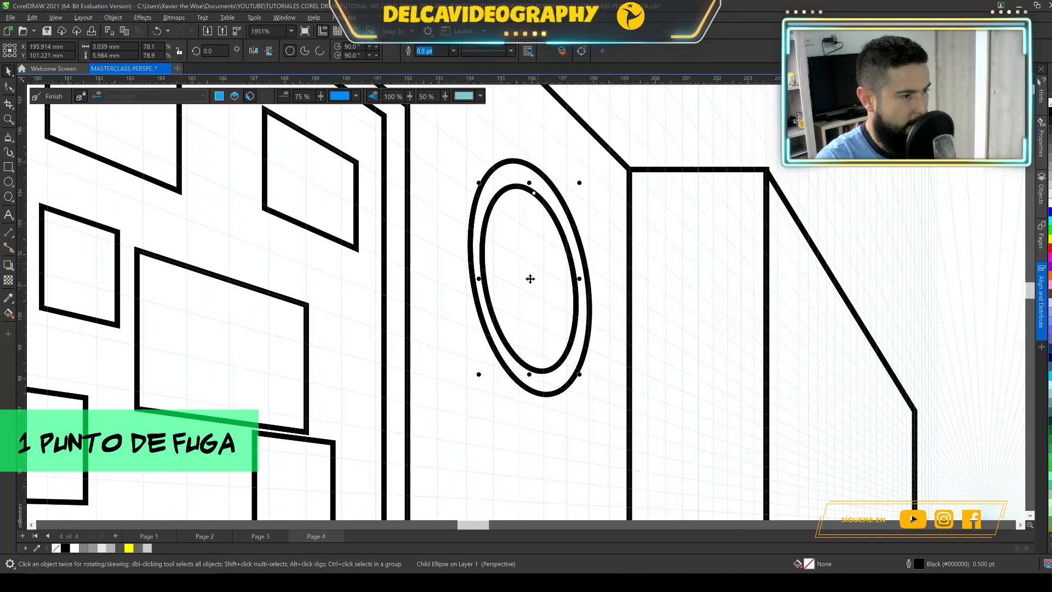
left_click_drag(536, 284, 536, 280)
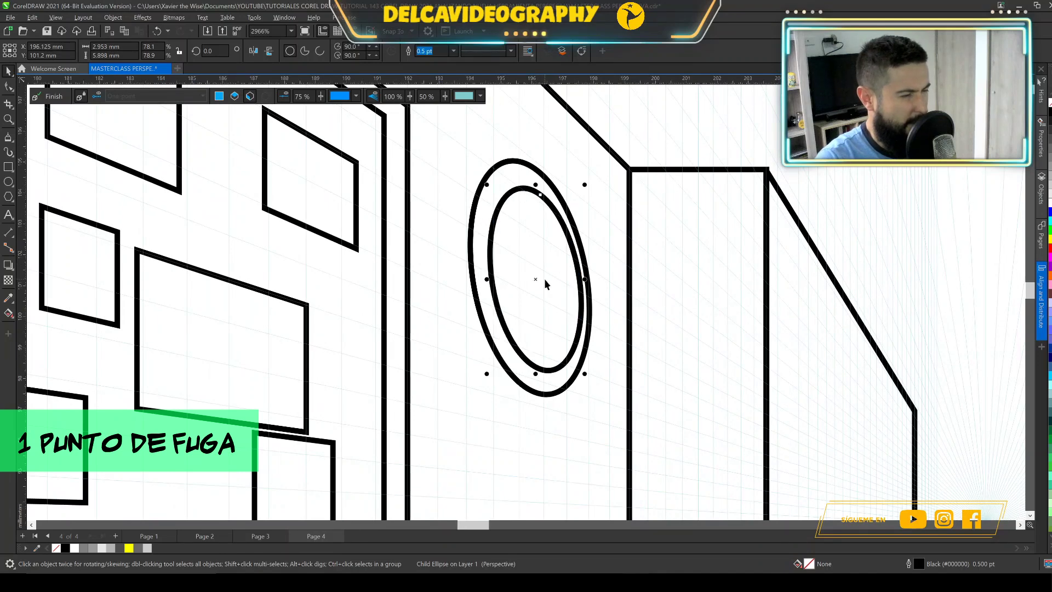
Step: Draw the clock hands as two joined lines from its center, one vertical about 2.2 mm and one shorter slanting downward
key("F5")
left_click(537, 274)
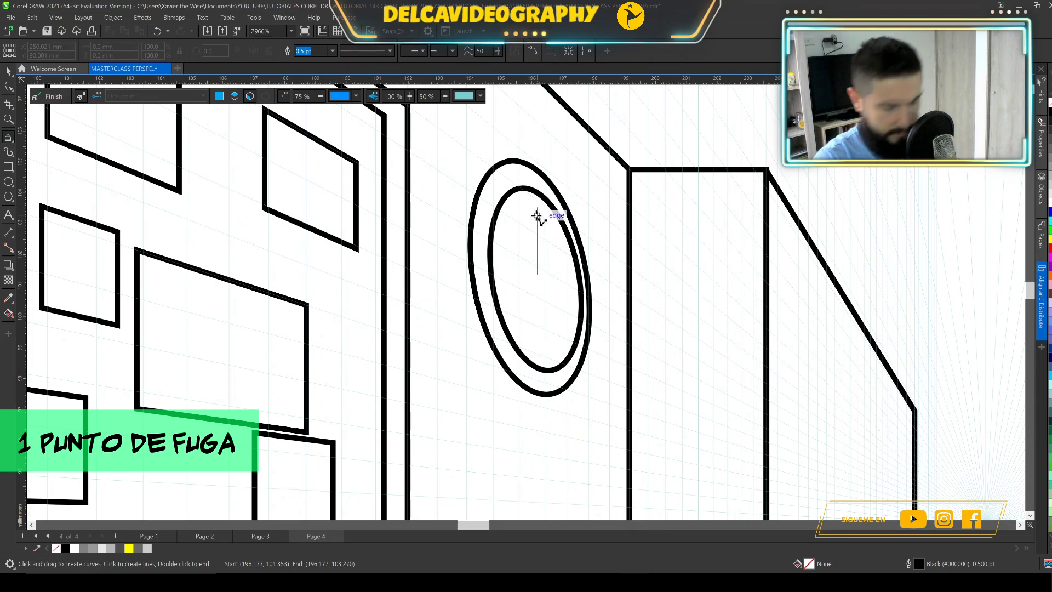
left_click(537, 204)
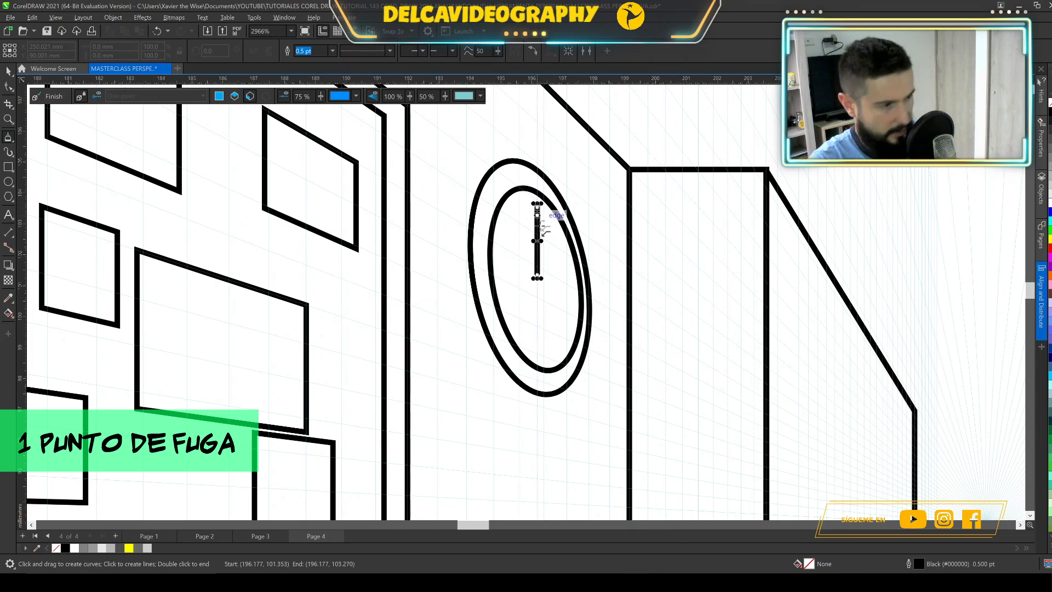
left_click(554, 300)
left_click(563, 307)
scroll(371, 270, "down", 2)
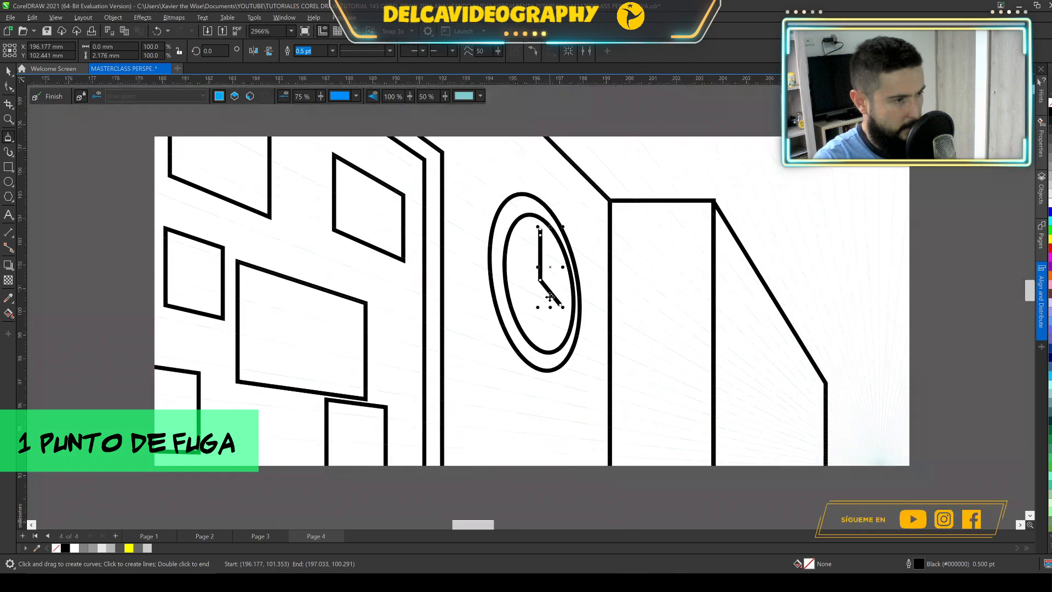
key("space")
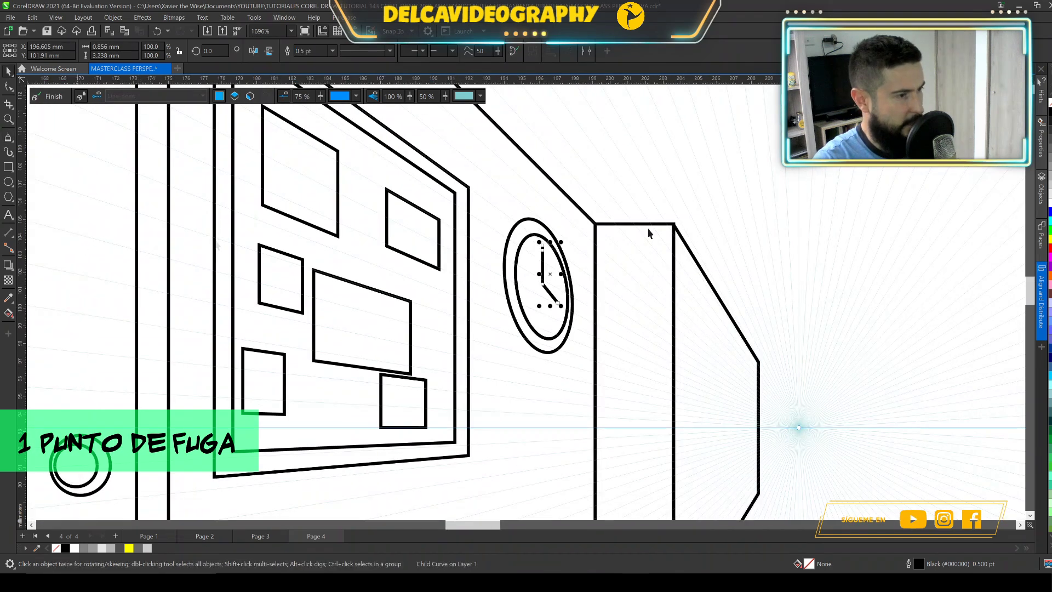
scroll(670, 205, "down", 3)
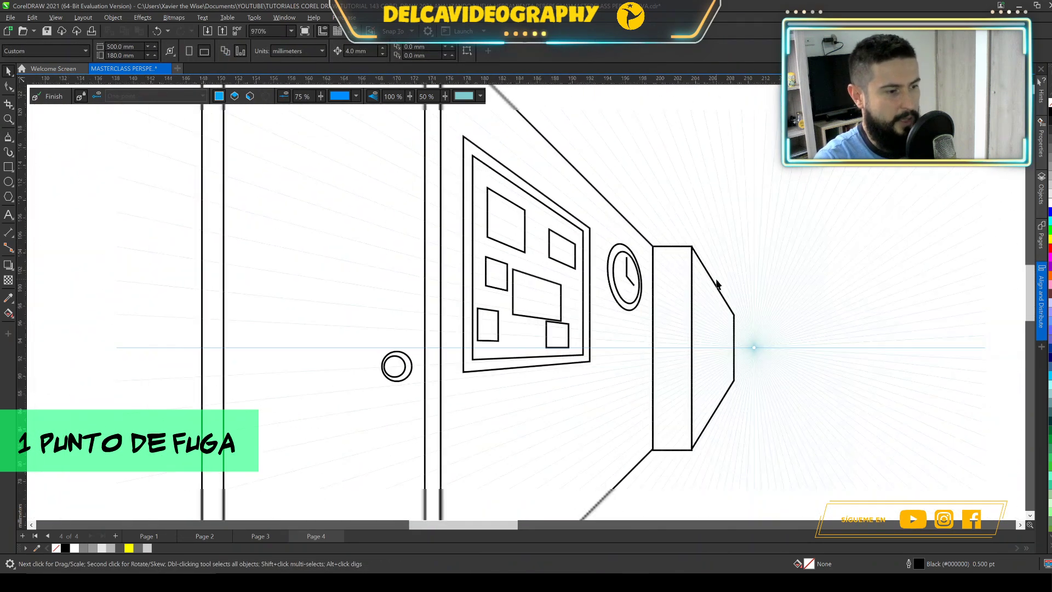
scroll(595, 274, "down", 1)
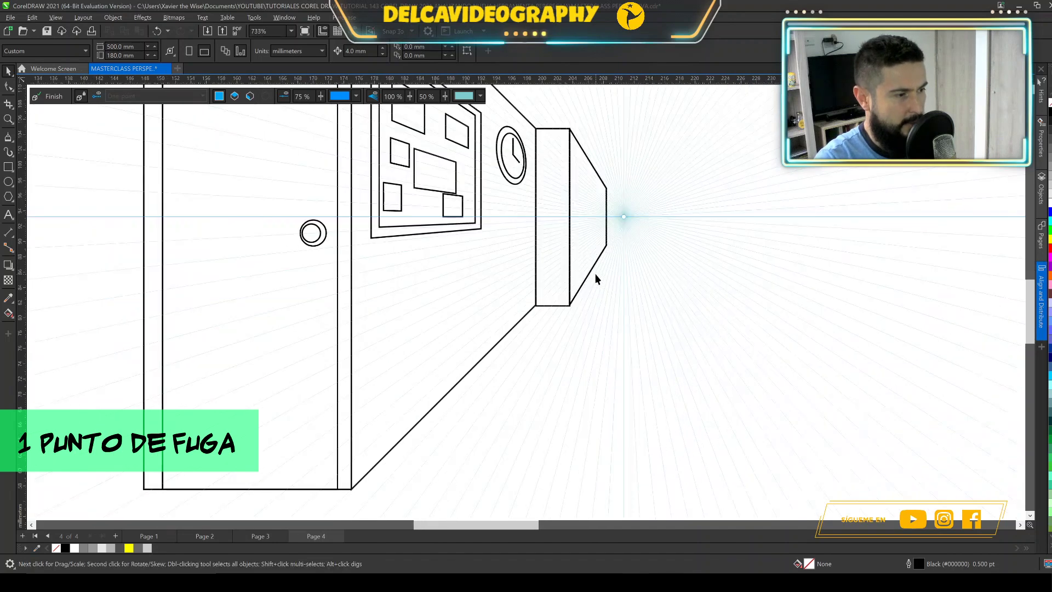
scroll(613, 314, "down", 1)
left_click_drag(613, 314, 560, 322)
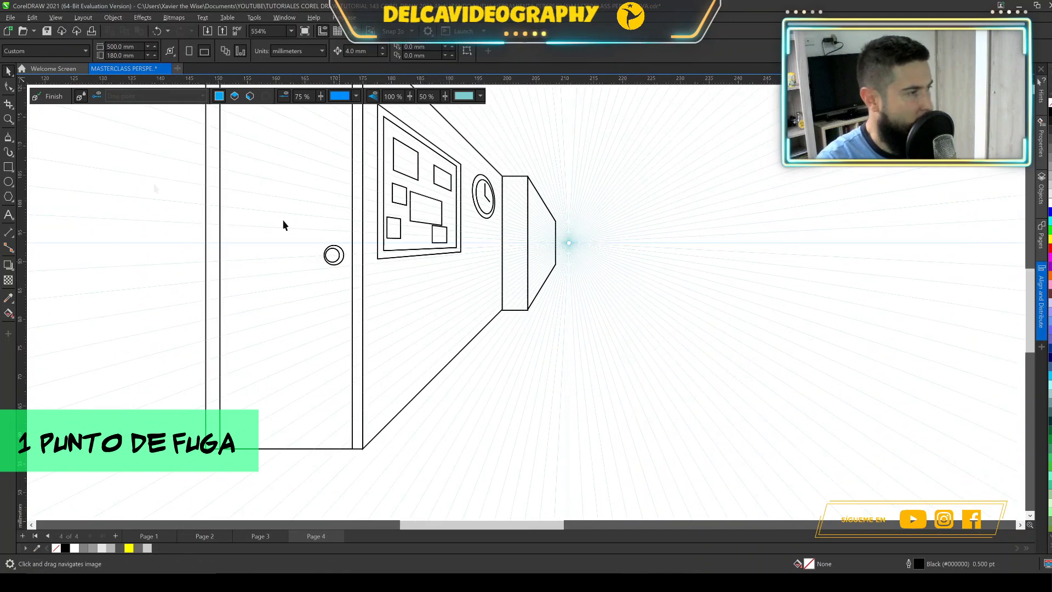
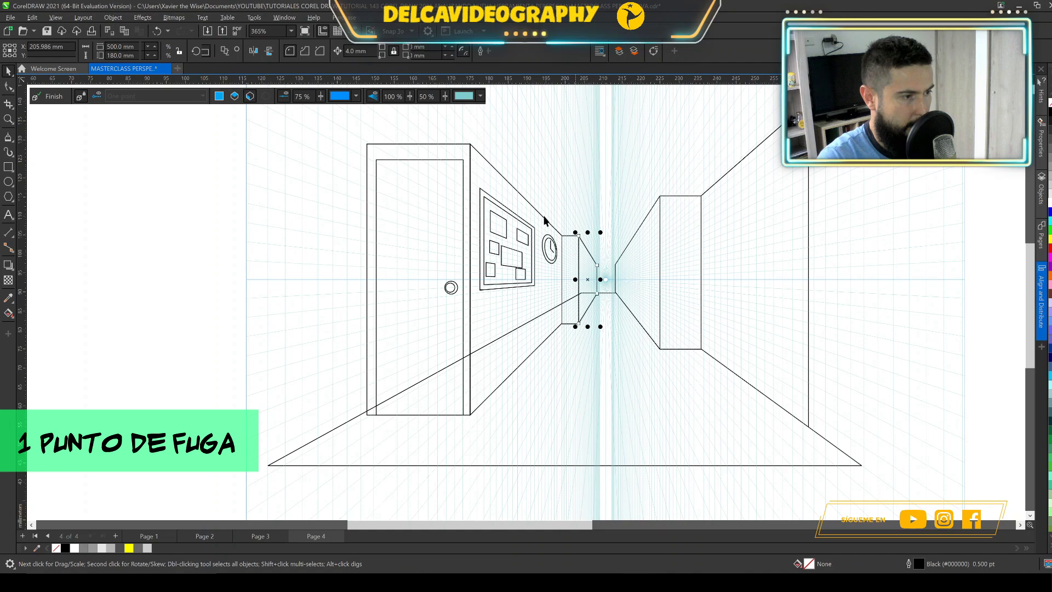
Step: Fill the left wall's two receding faces and the narrow face between them white, and tint the door panel pale reddish brown
left_click(545, 225, "shift")
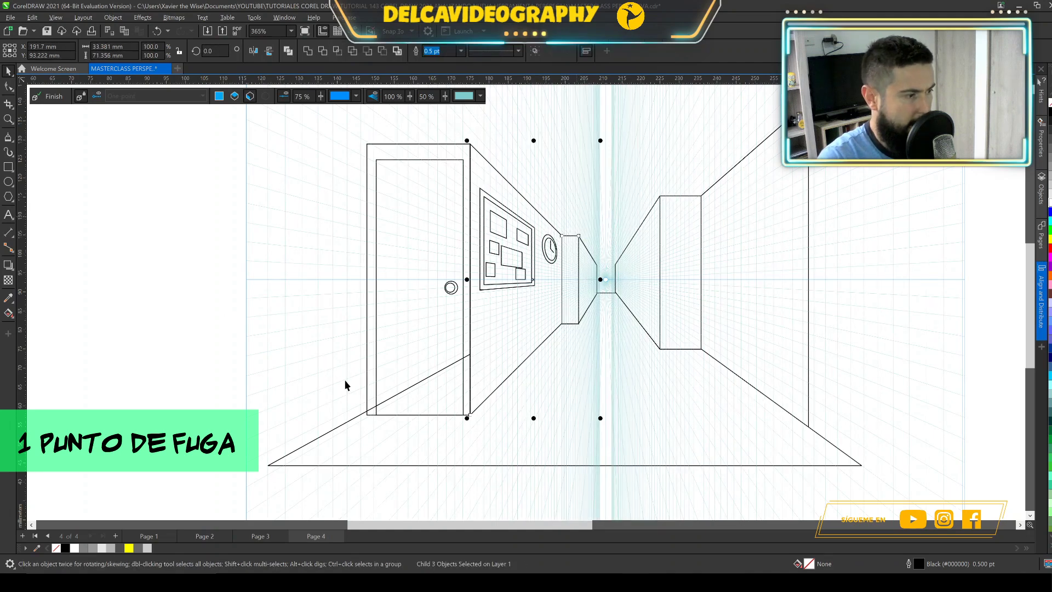
left_click(372, 393)
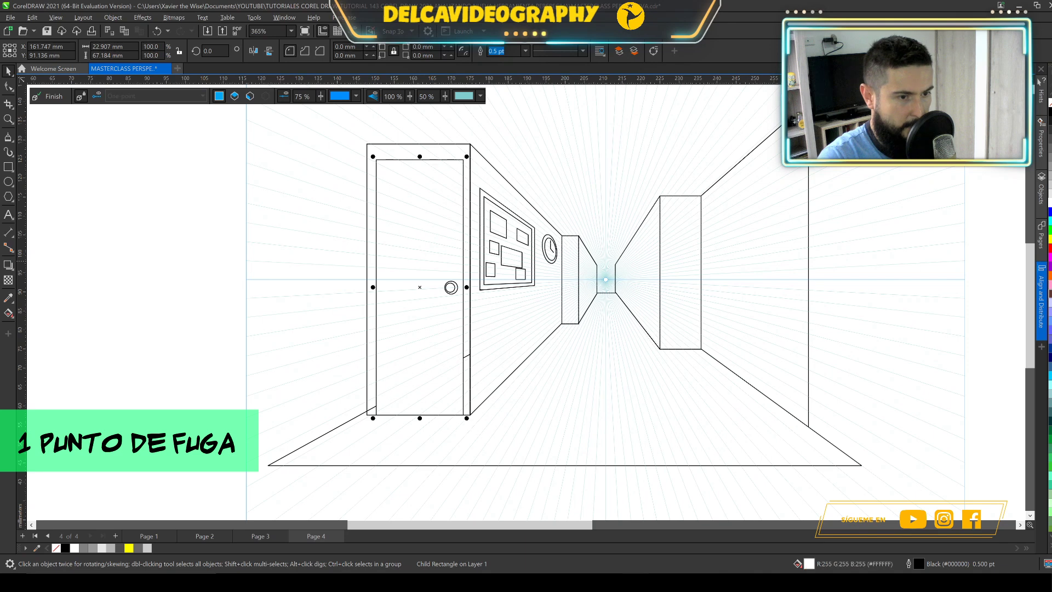
left_click(1050, 294, "ctrl")
left_click(1050, 293, "ctrl")
left_click(1049, 294, "ctrl")
left_click(1050, 294, "ctrl")
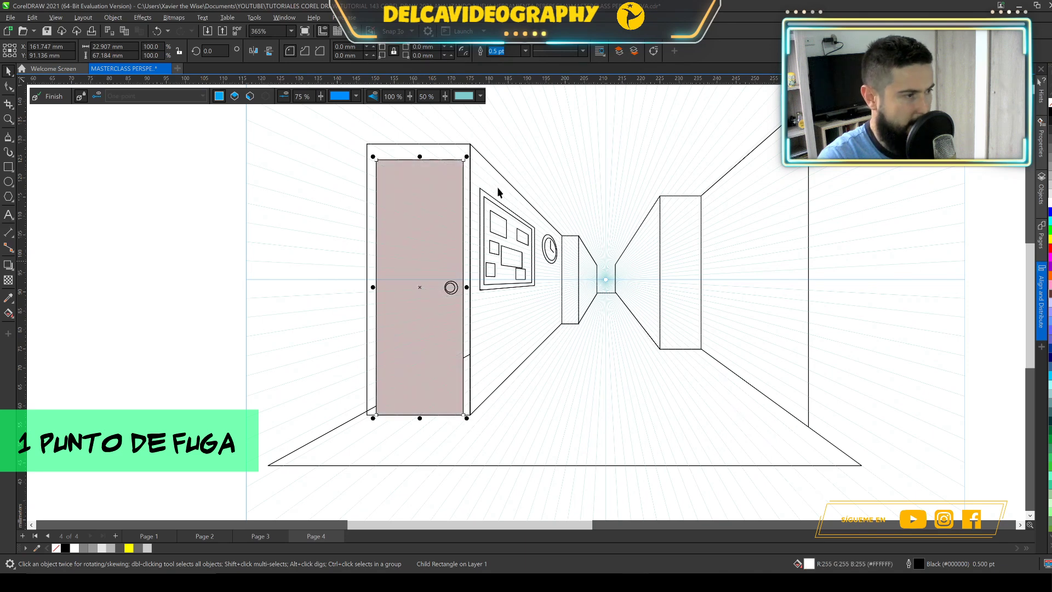
Step: Fill the receding wall between the door and the first corner light blue
left_click(447, 145)
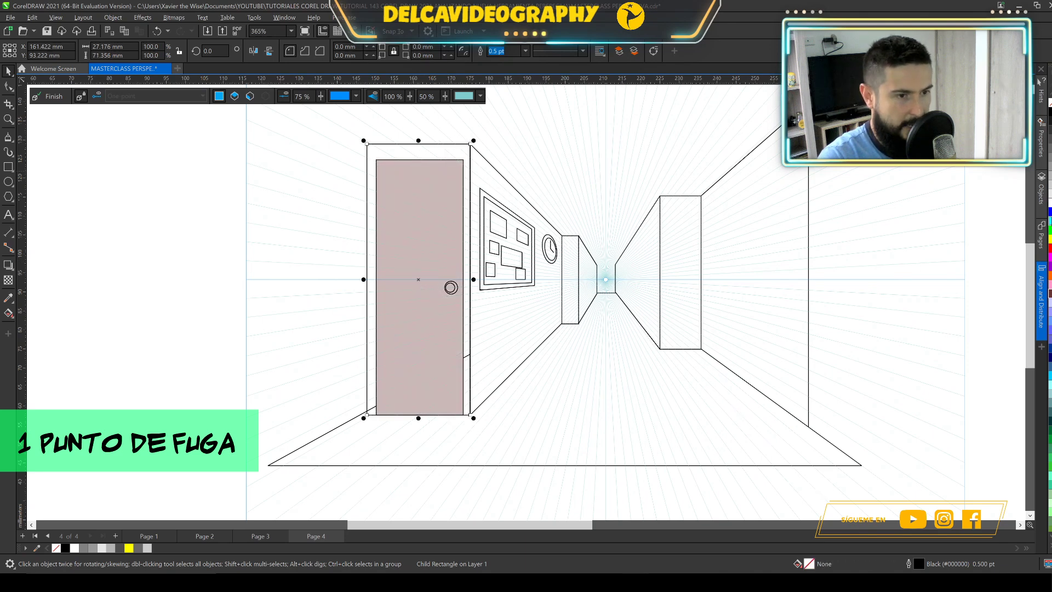
left_click(508, 185)
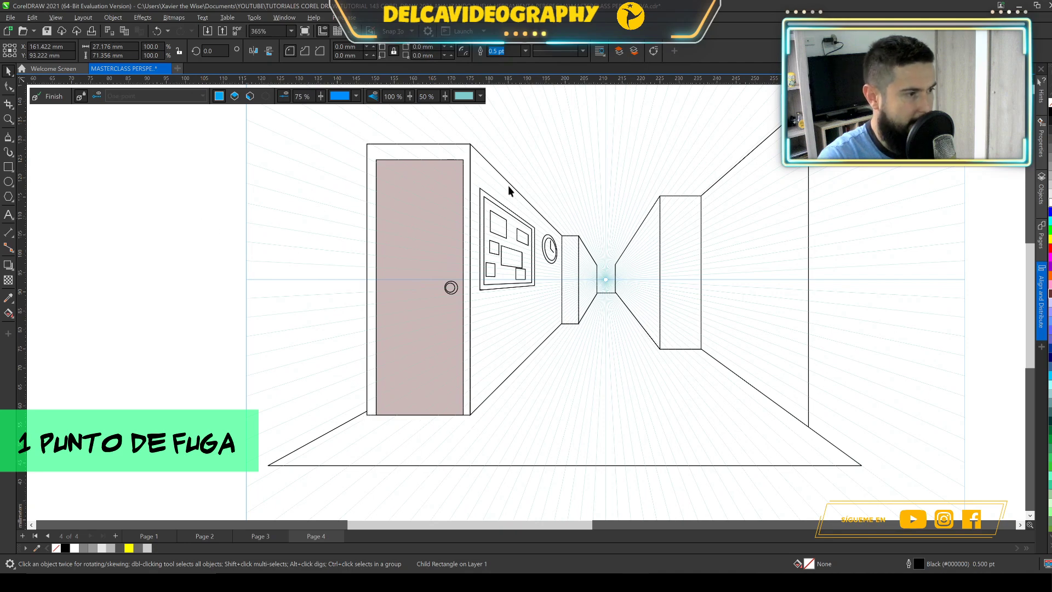
left_click(508, 185)
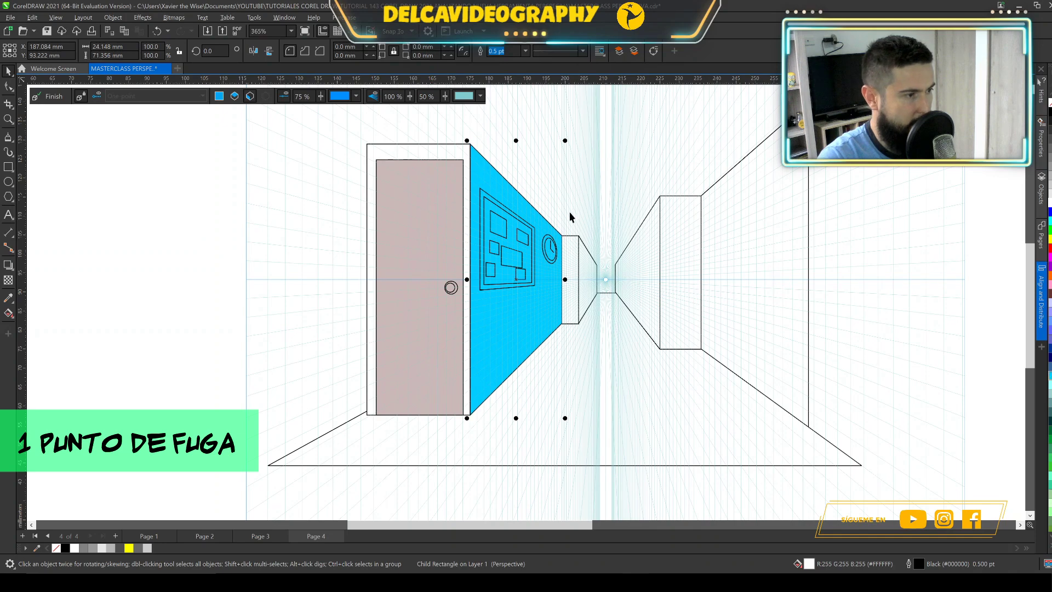
Step: Fill the six sheets pinned on the notice board white
scroll(570, 217, "up", 3)
scroll(521, 222, "up", 1)
left_click(523, 241)
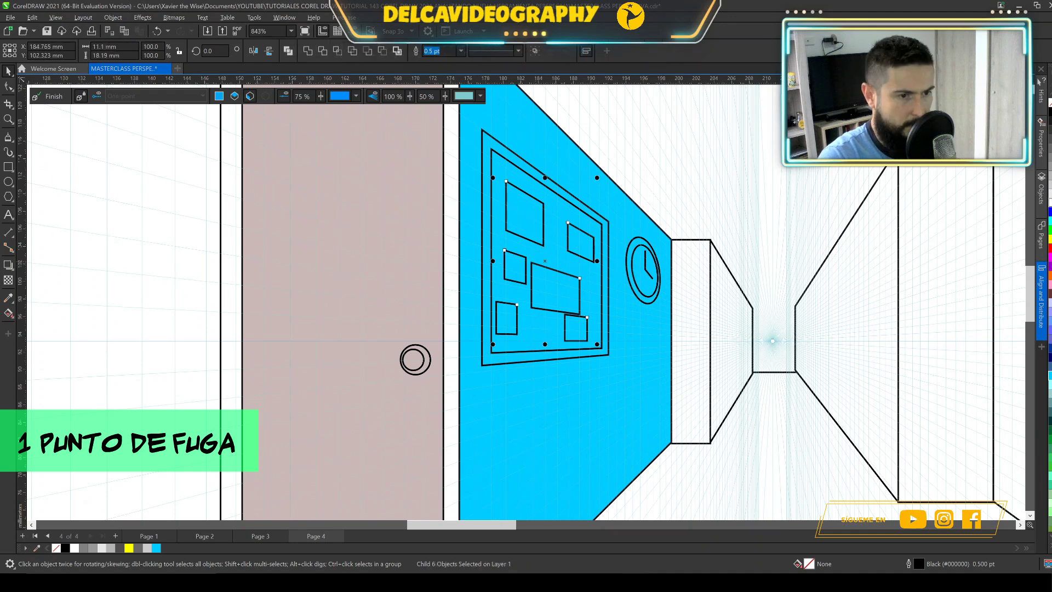
left_click(1050, 202)
Step: Fill the notice board's inner panel orange (#FF6600) and its outer frame pale yellow (#FFFFCC)
left_click(586, 222)
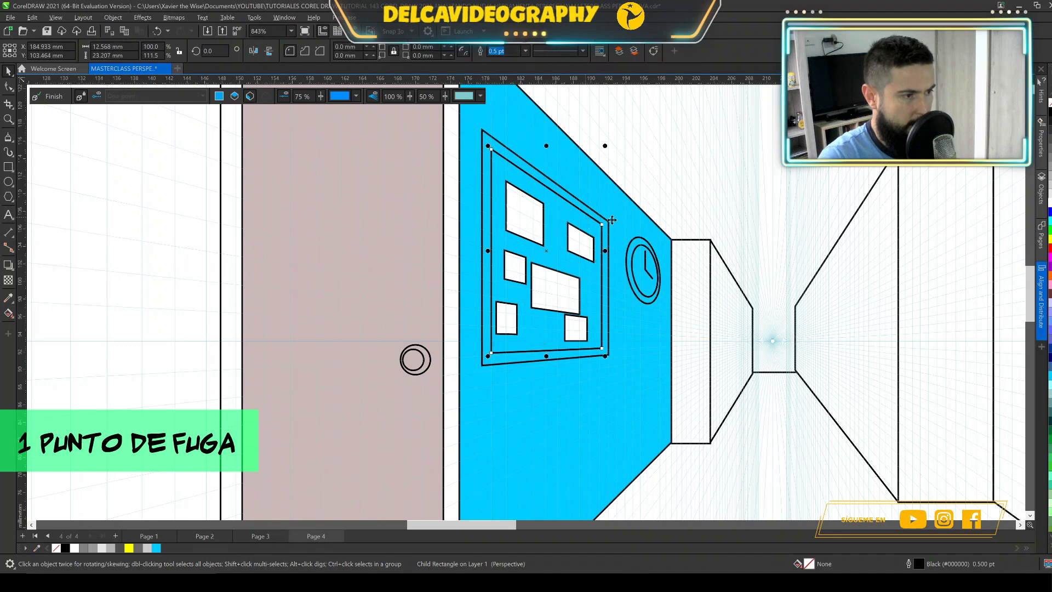
left_click(1050, 275)
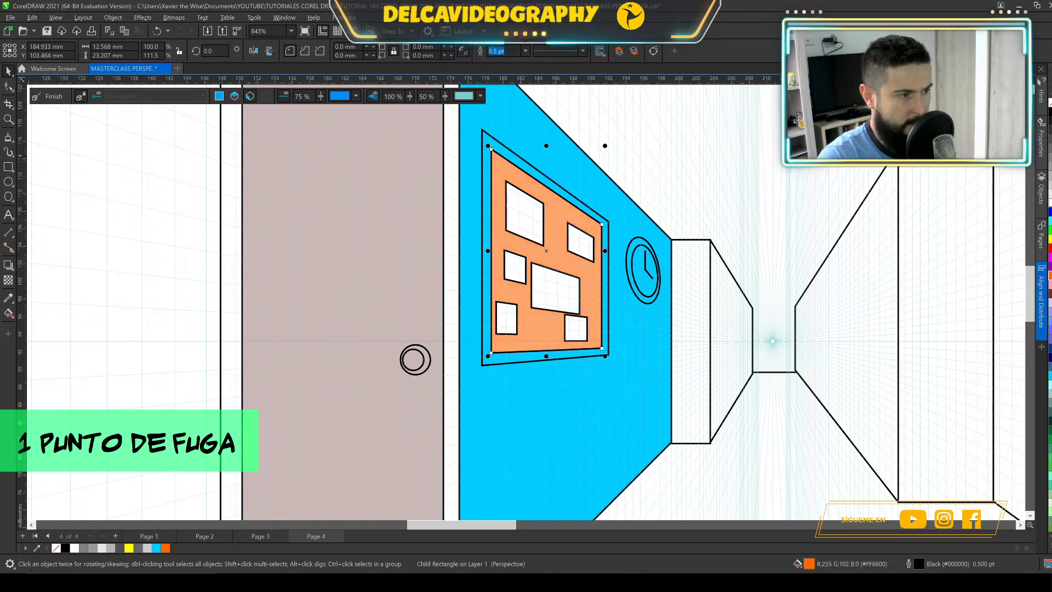
left_click(609, 226)
scroll(1049, 329, "down", 5)
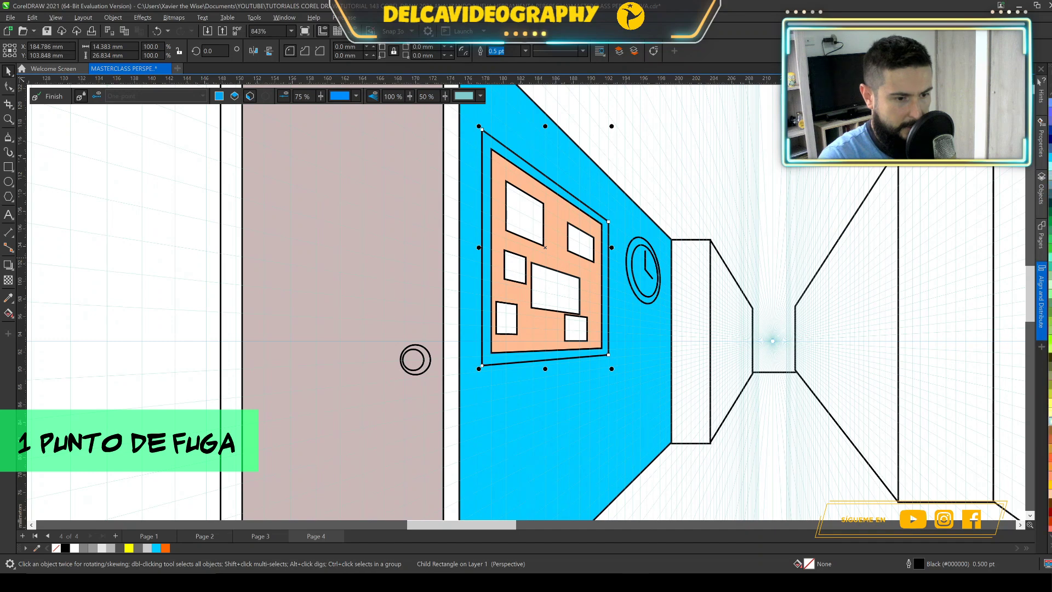
left_click(1049, 419)
Step: Fill the clock's inner ellipse white and its outer ellipse black
scroll(641, 290, "up", 3)
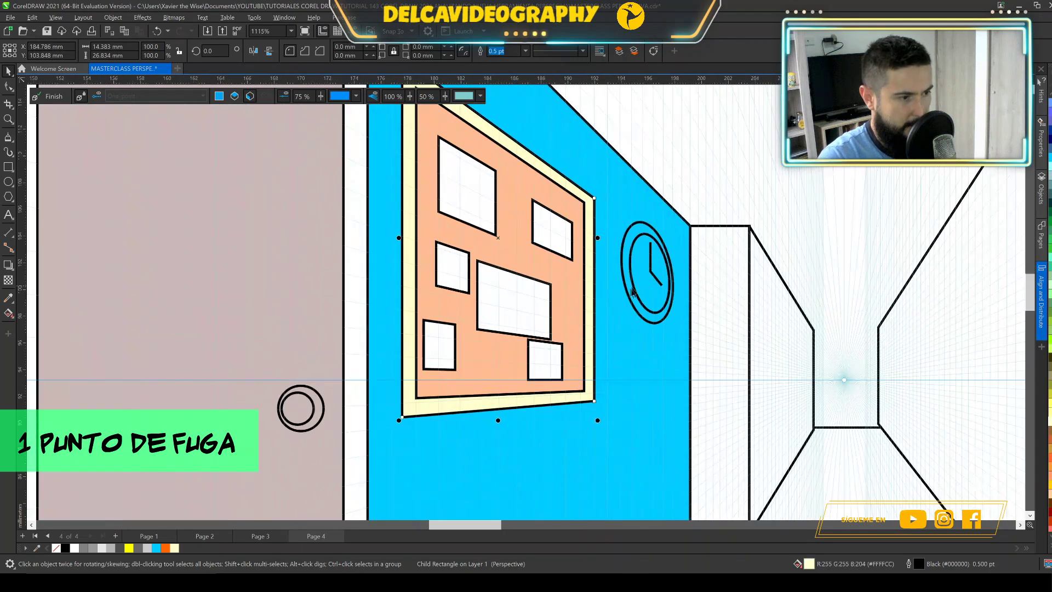
scroll(631, 293, "up", 1)
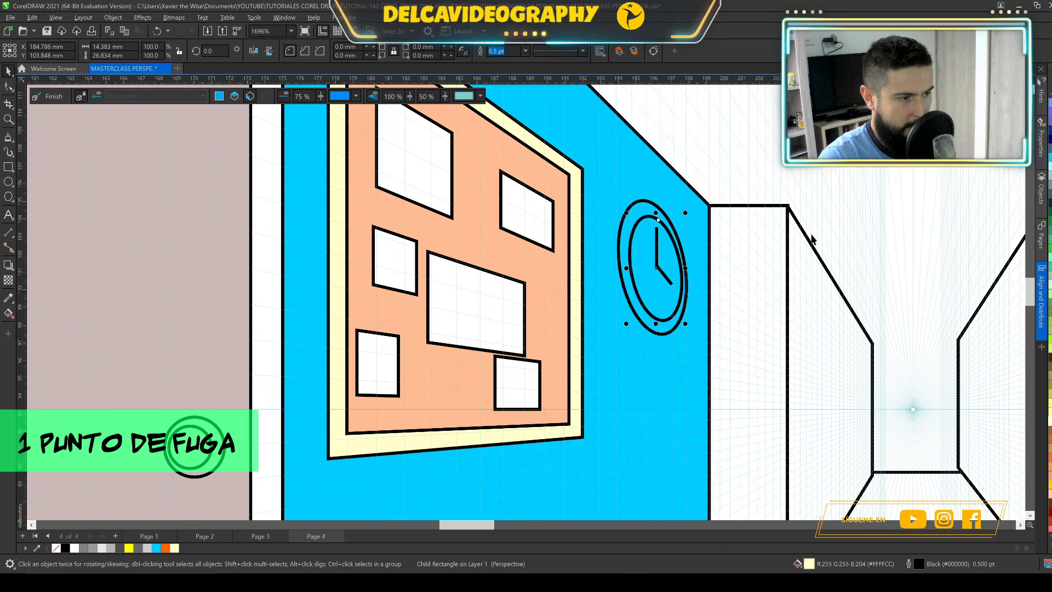
scroll(1049, 219, "up", 6)
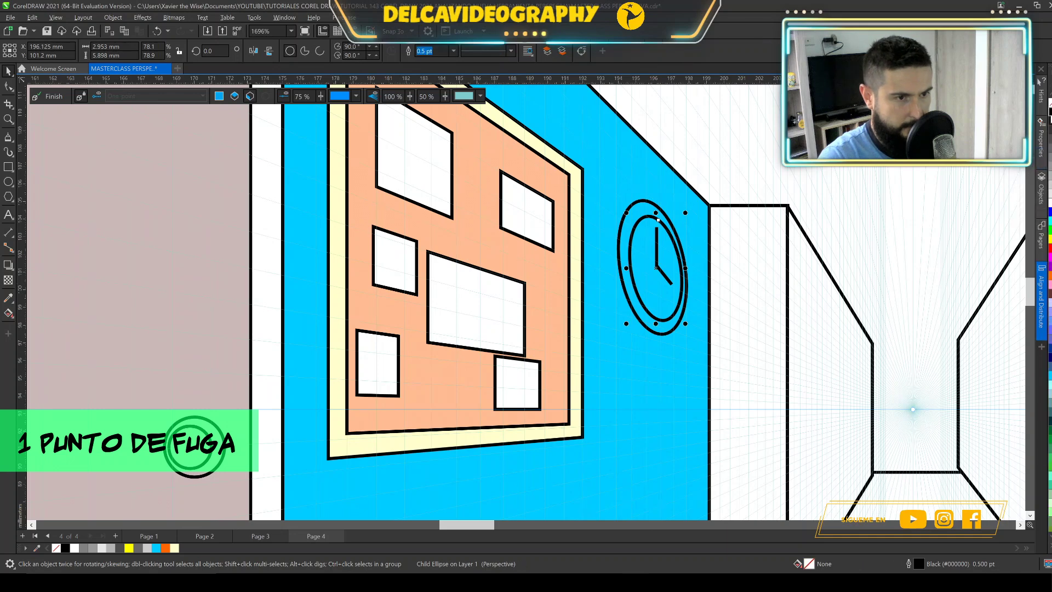
left_click(1047, 203)
left_click(622, 245, "ctrl")
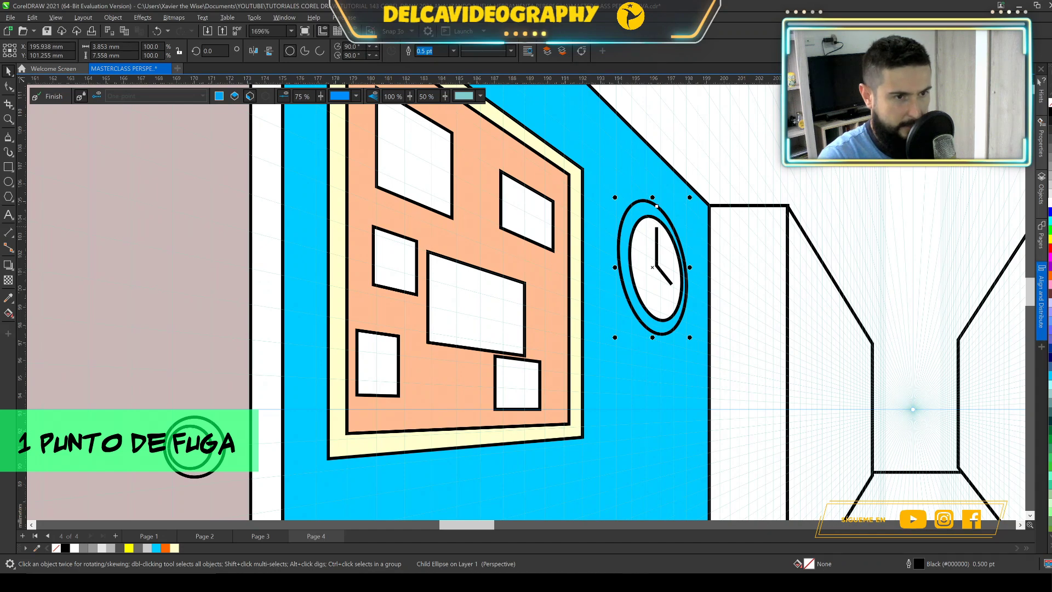
scroll(667, 260, "down", 2)
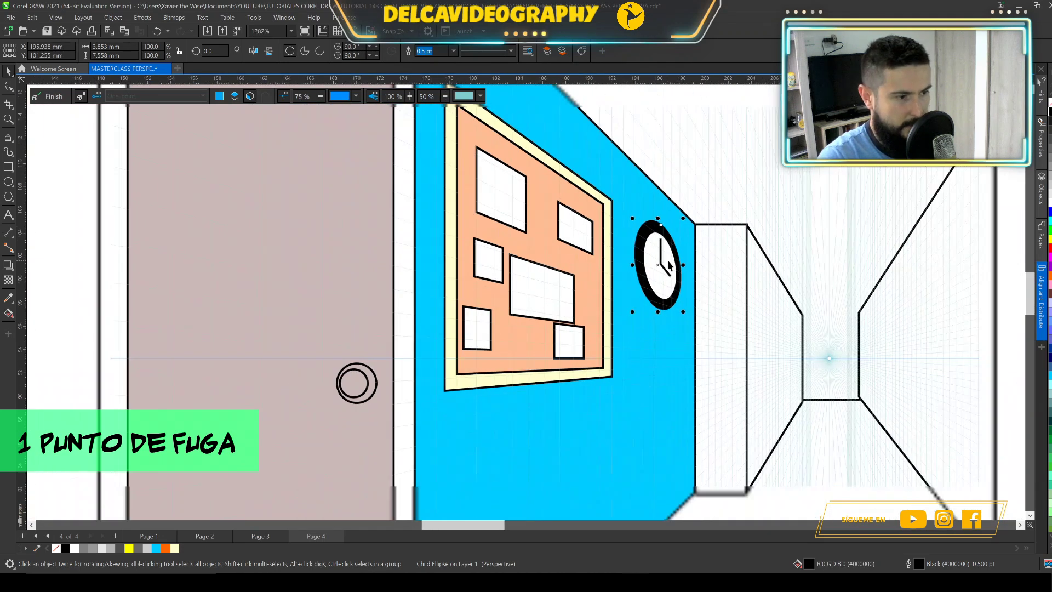
Step: Fill the two circles of the door knob grey
scroll(705, 287, "down", 2)
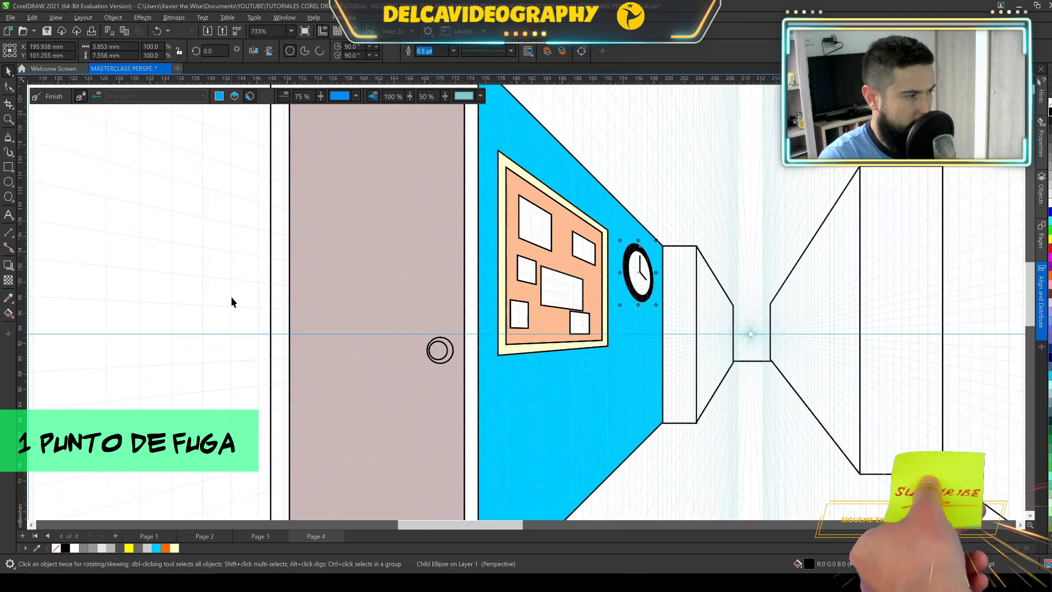
left_click(440, 345, "ctrl")
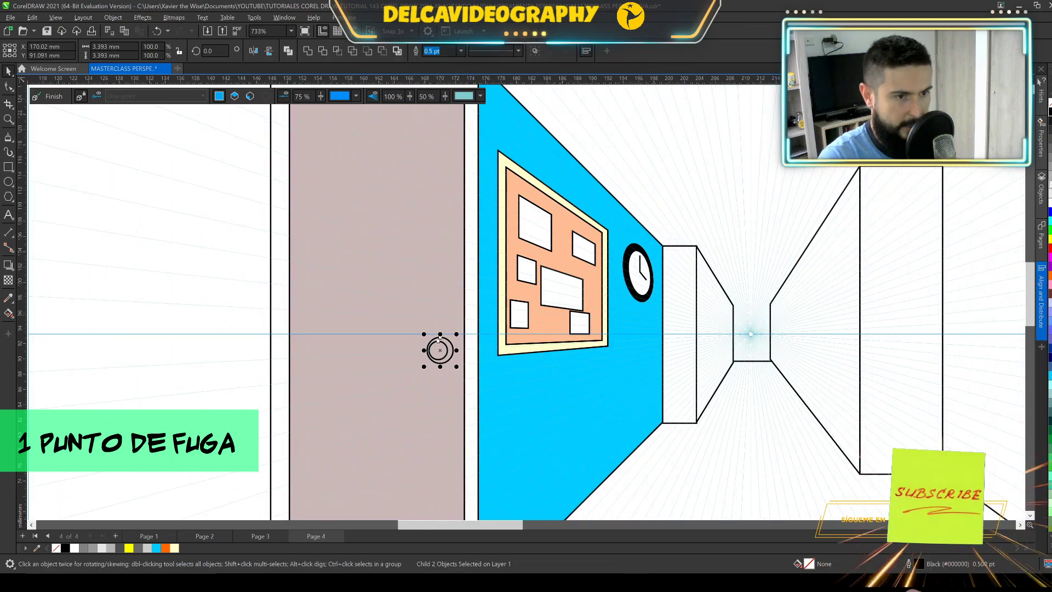
left_click(146, 230)
scroll(470, 273, "down", 4)
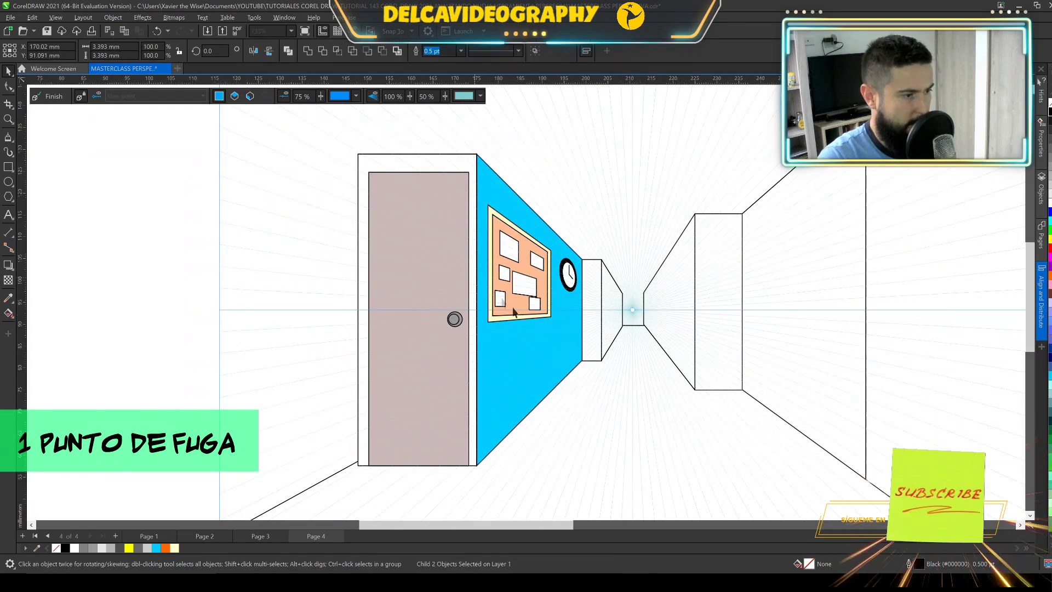
Step: Examine the partly coloured corridor drawing and how its edges run toward the vanishing point
left_click_drag(539, 322, 538, 287)
scroll(539, 287, "down", 1)
scroll(606, 298, "up", 1)
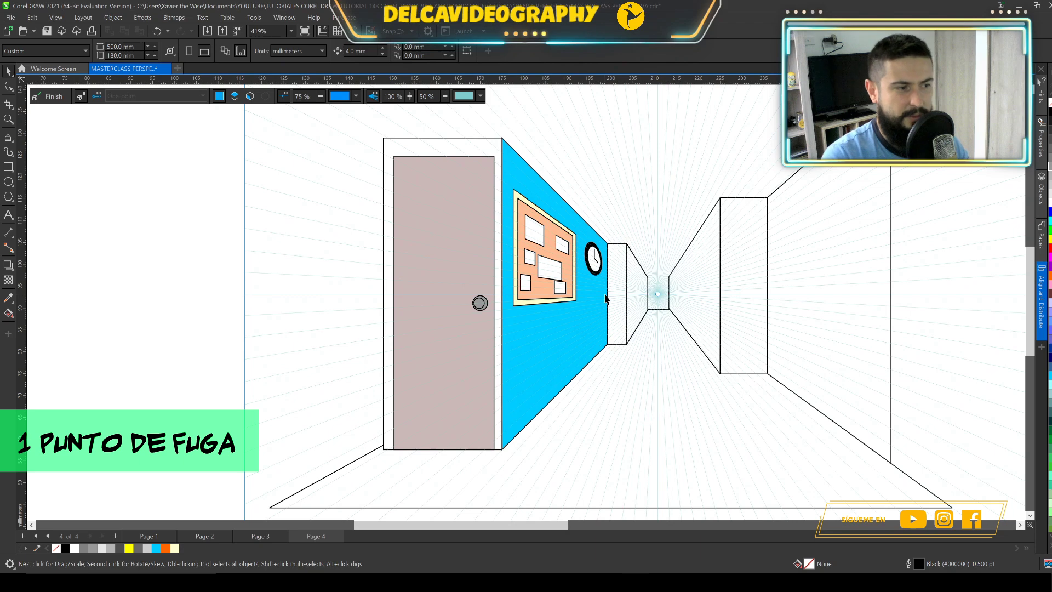
left_click_drag(841, 346, 807, 354)
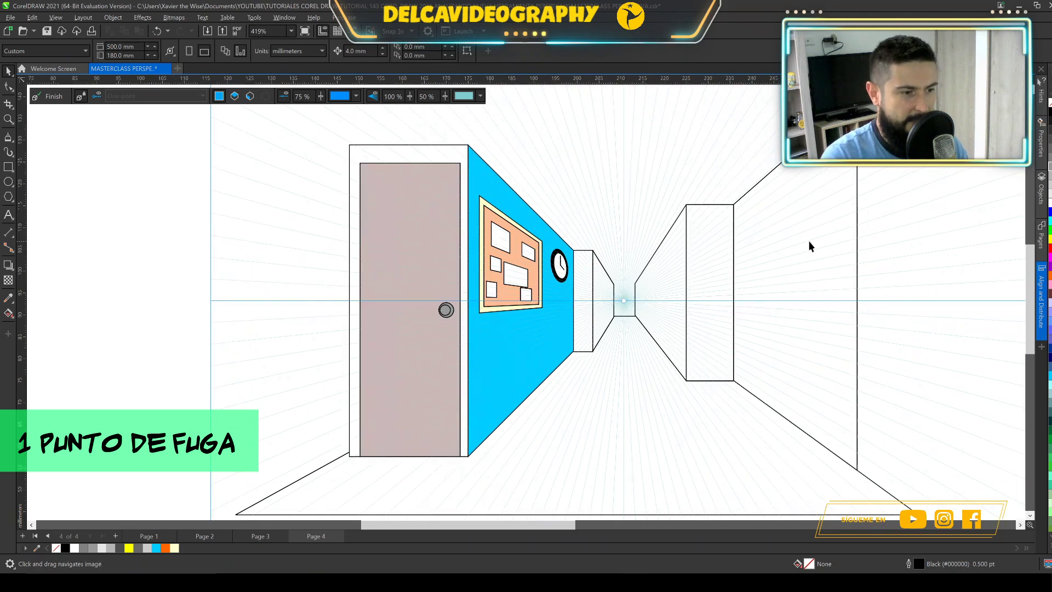
scroll(721, 338, "down", 2)
scroll(638, 329, "up", 3)
scroll(637, 324, "down", 3)
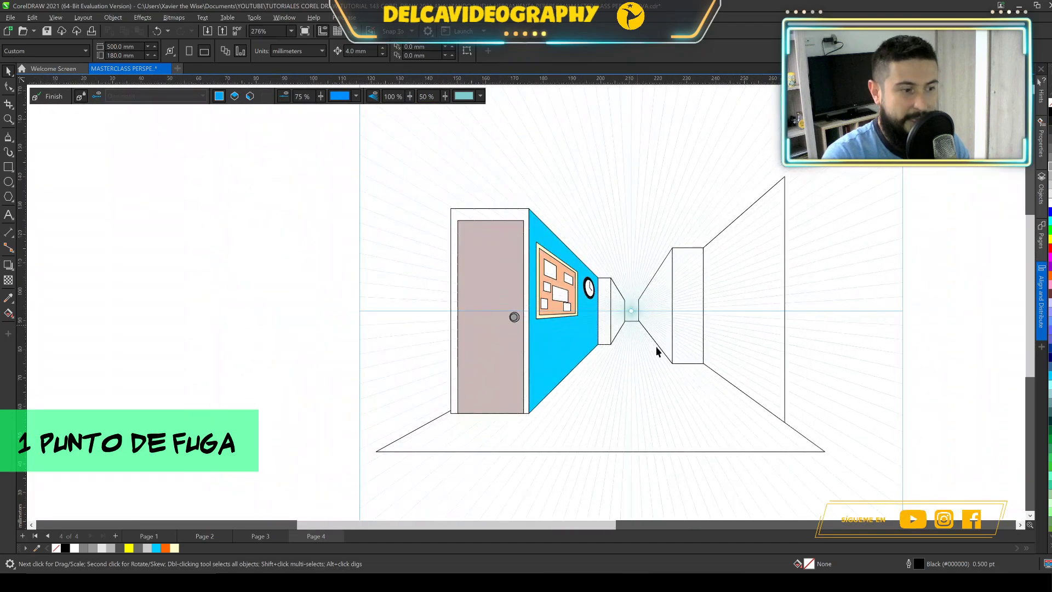
scroll(618, 329, "up", 2)
scroll(607, 319, "up", 1)
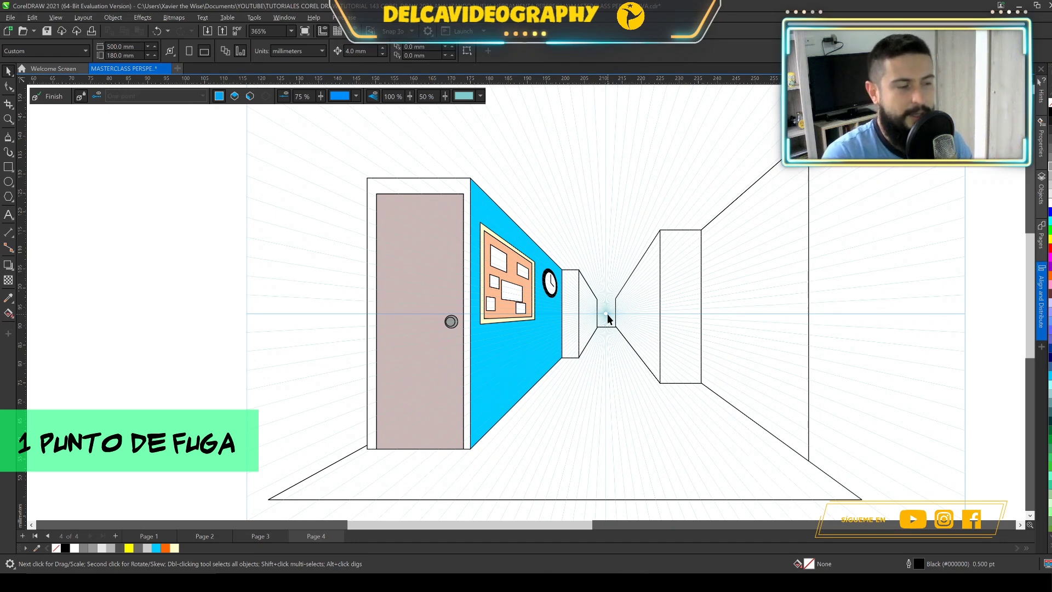
left_click_drag(607, 319, 584, 310)
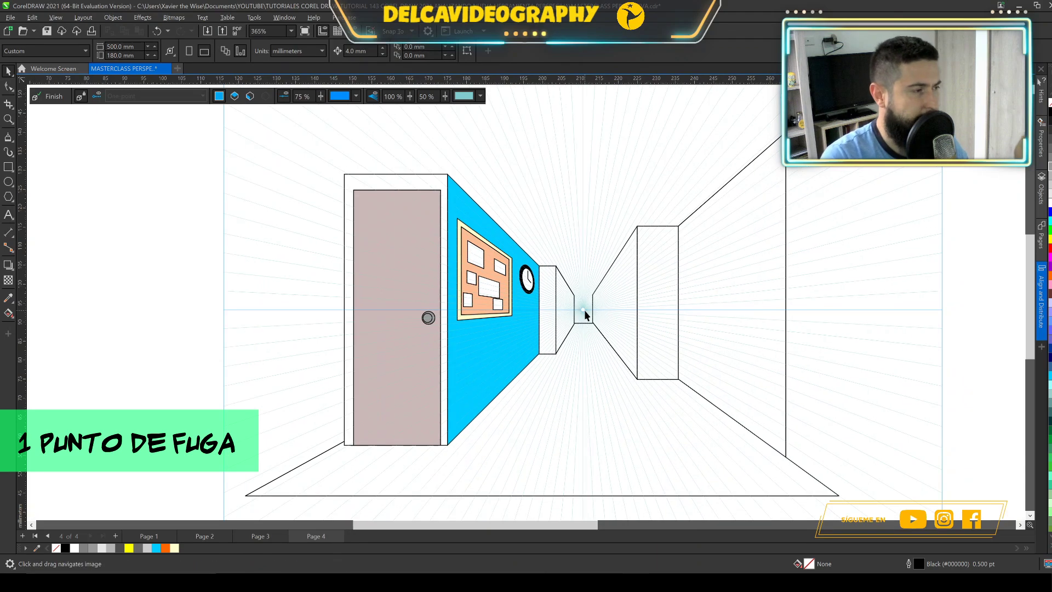
Step: Add a new page and draw a two-point perspective field near its middle
left_click(116, 536)
scroll(402, 258, "down", 1)
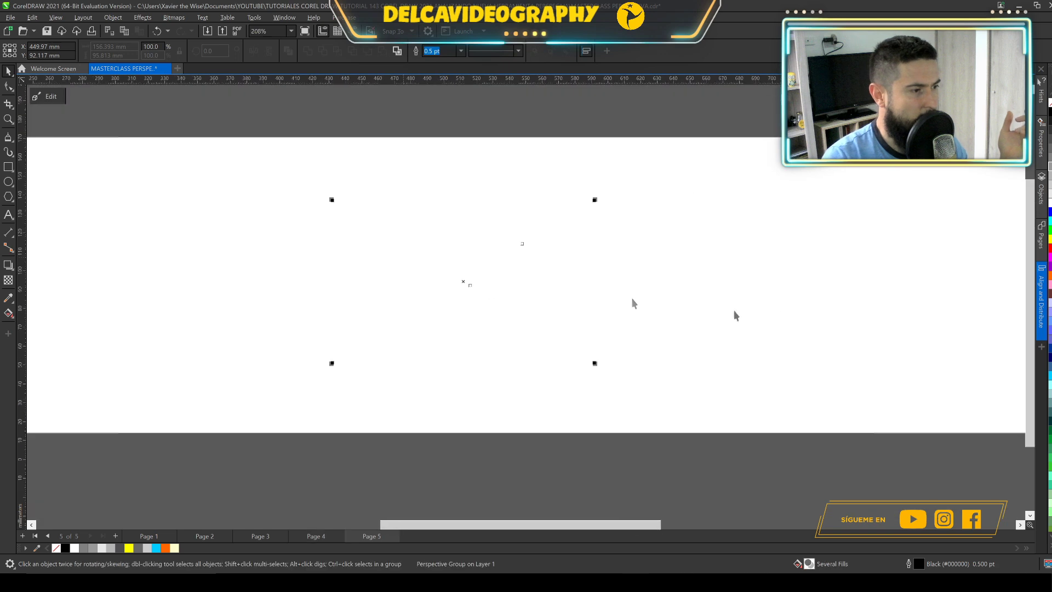
left_click(112, 17)
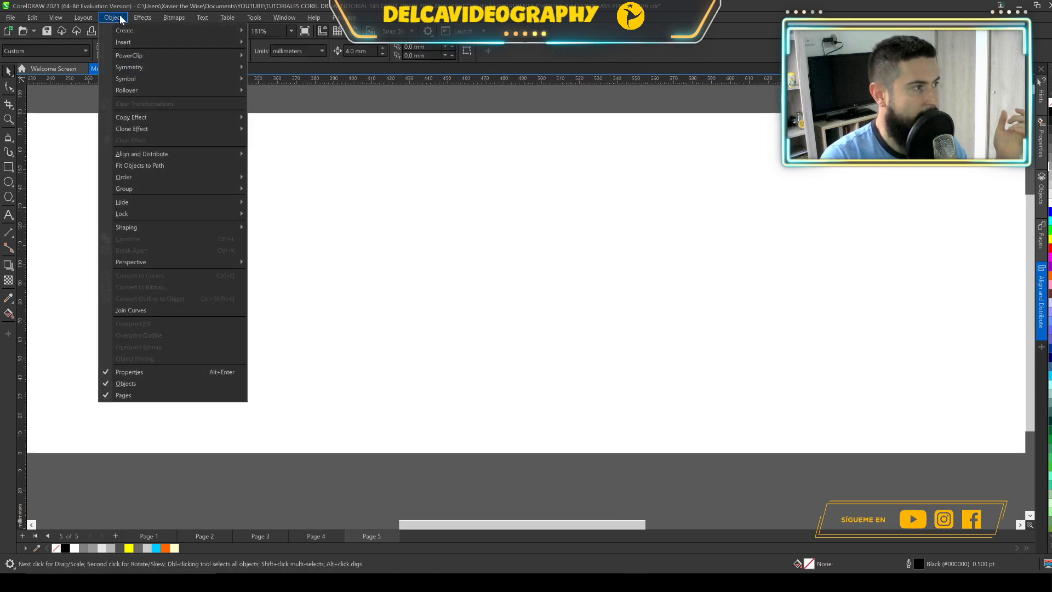
mouse_move(166, 263)
left_click(274, 278)
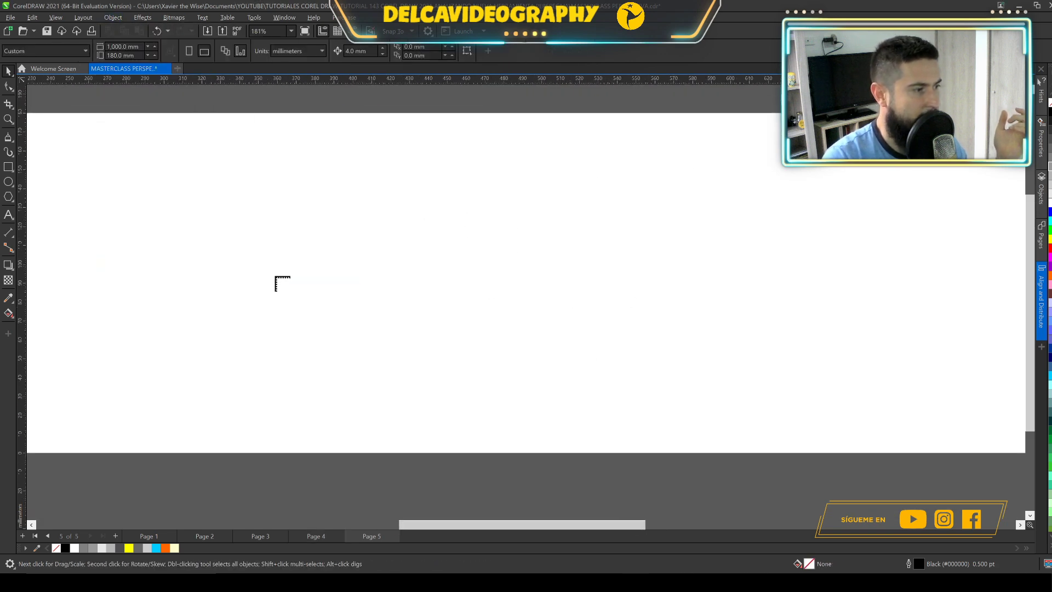
left_click(135, 94)
left_click(137, 113)
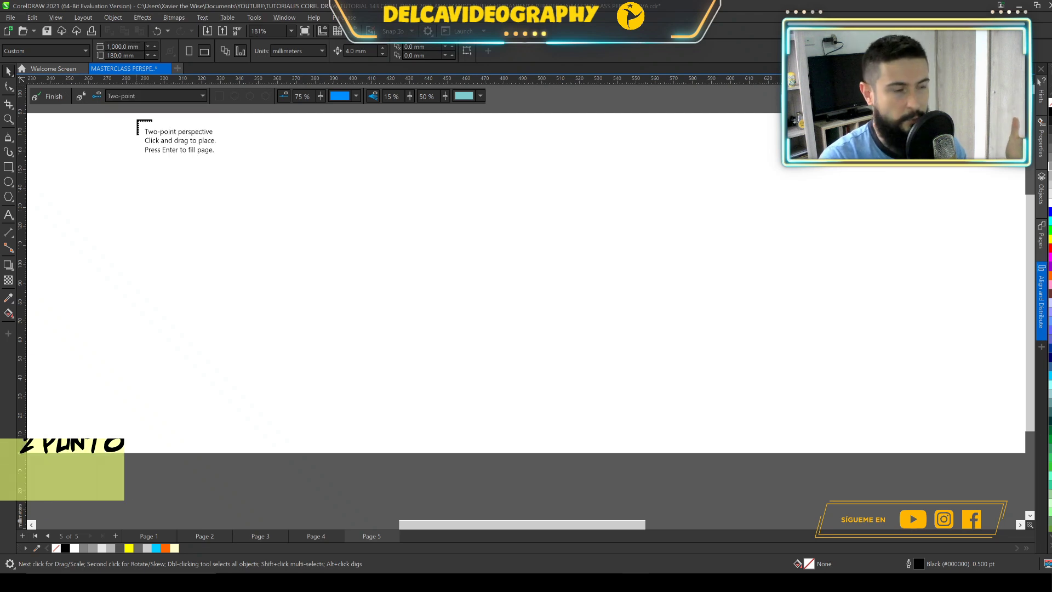
left_click_drag(370, 139, 618, 422)
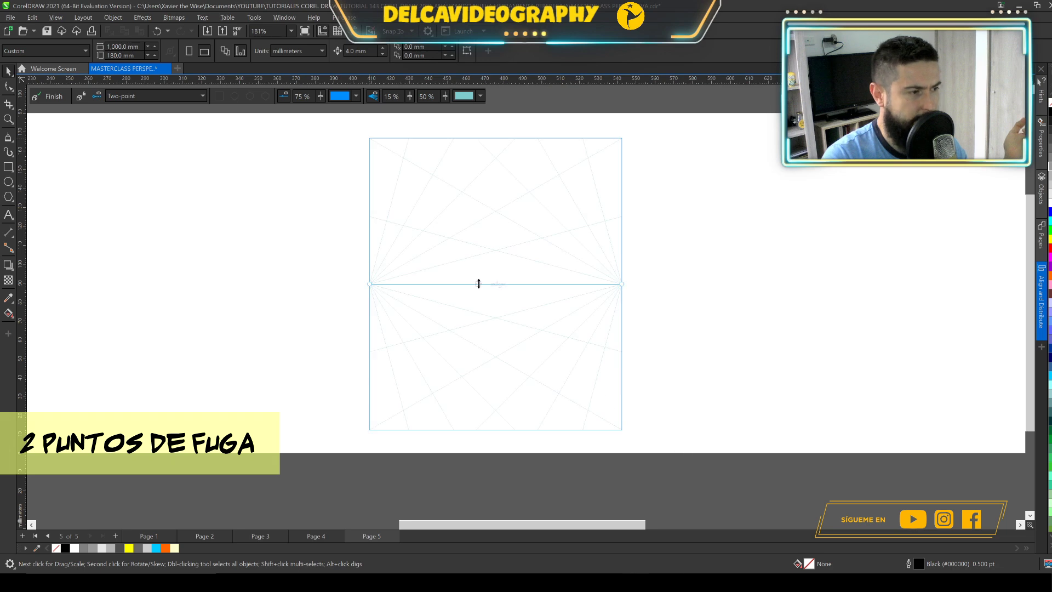
Step: Set the perspective lines' density and opacity both to 100%
scroll(478, 283, "up", 2)
left_click_drag(555, 293, 621, 316)
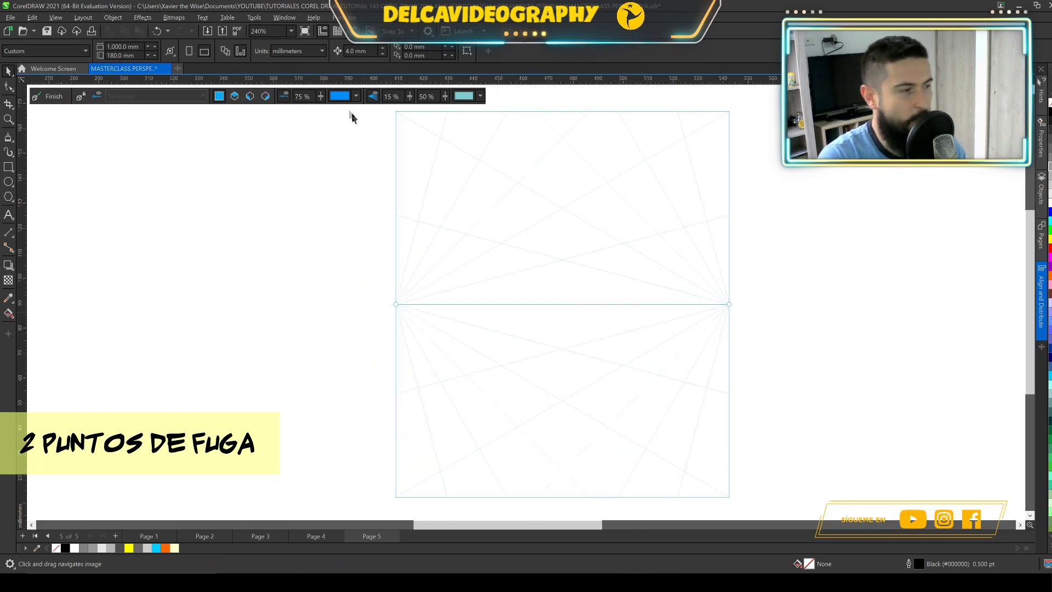
left_click_drag(409, 96, 482, 117)
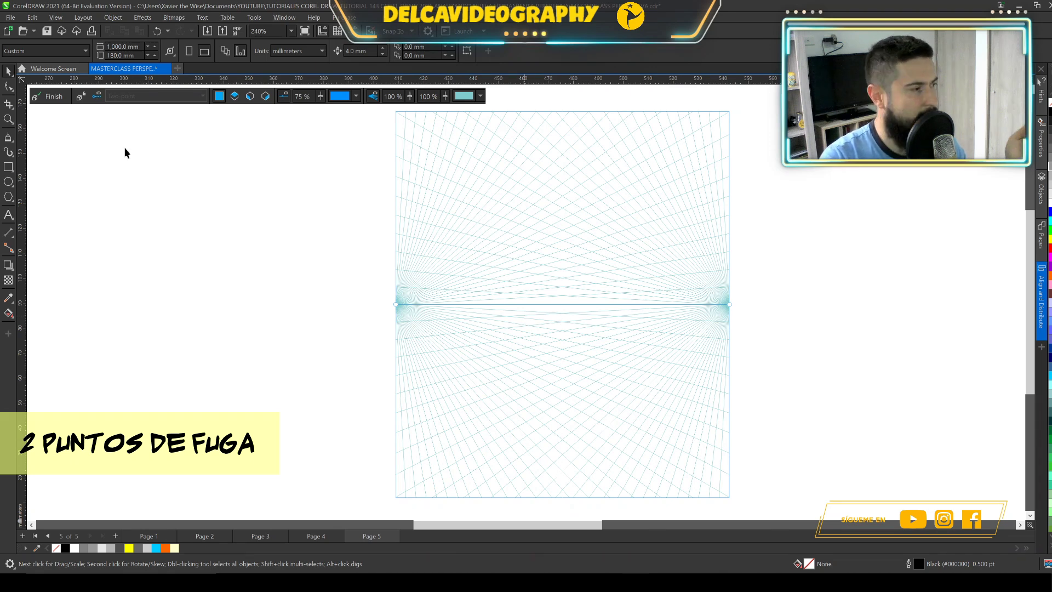
Step: Draw a rectangle about 45 × 102 mm on the left perspective plane as the first face
left_click(8, 166)
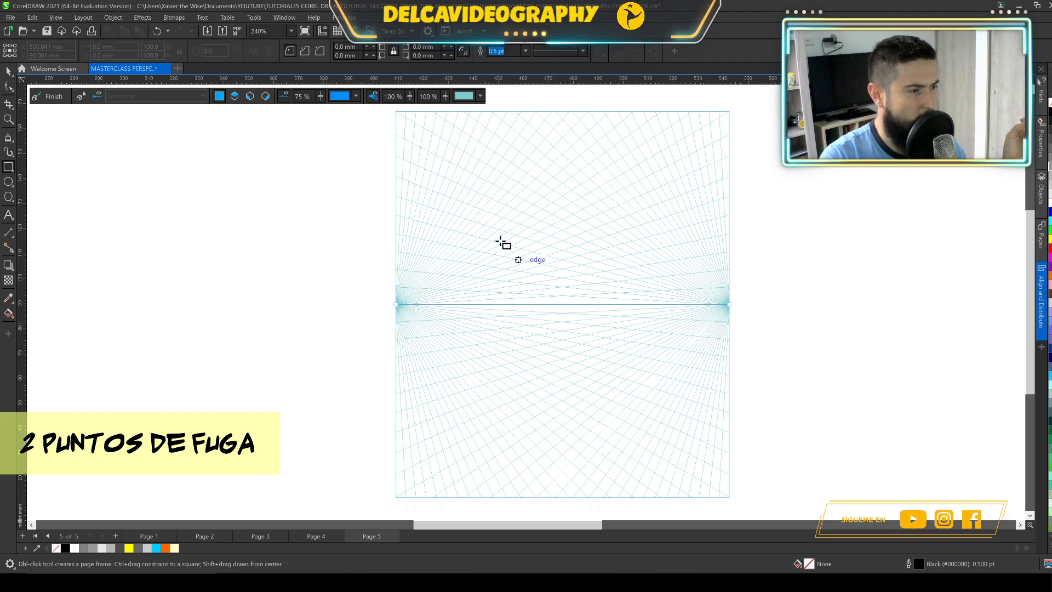
left_click(251, 97)
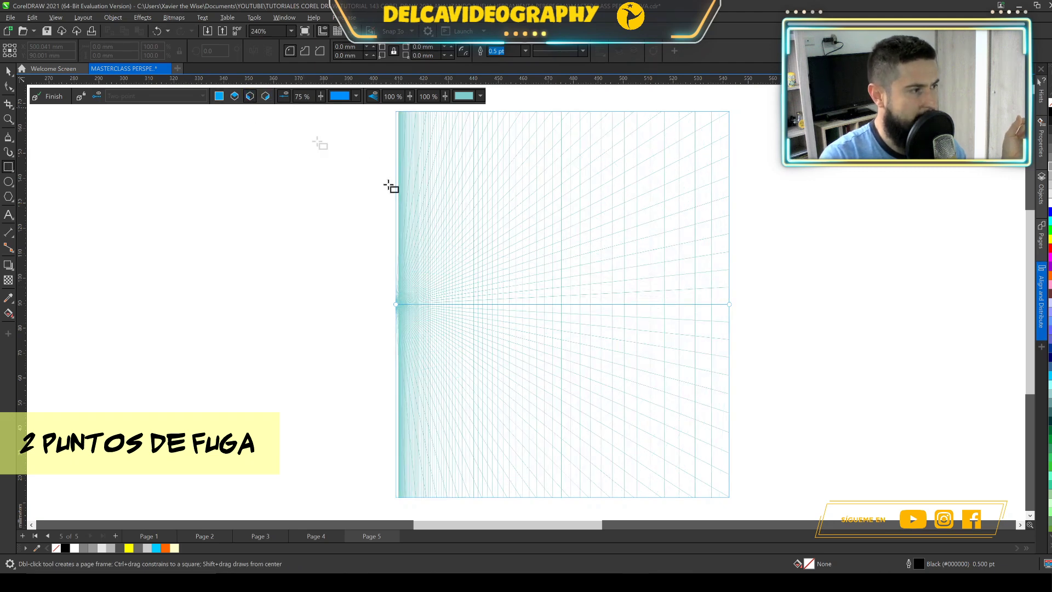
left_click_drag(484, 232, 599, 398)
Step: Draw a second rectangle about 27.7 × 103.8 mm on the right perspective plane, starting from the first face's upper near corner
left_click(265, 95)
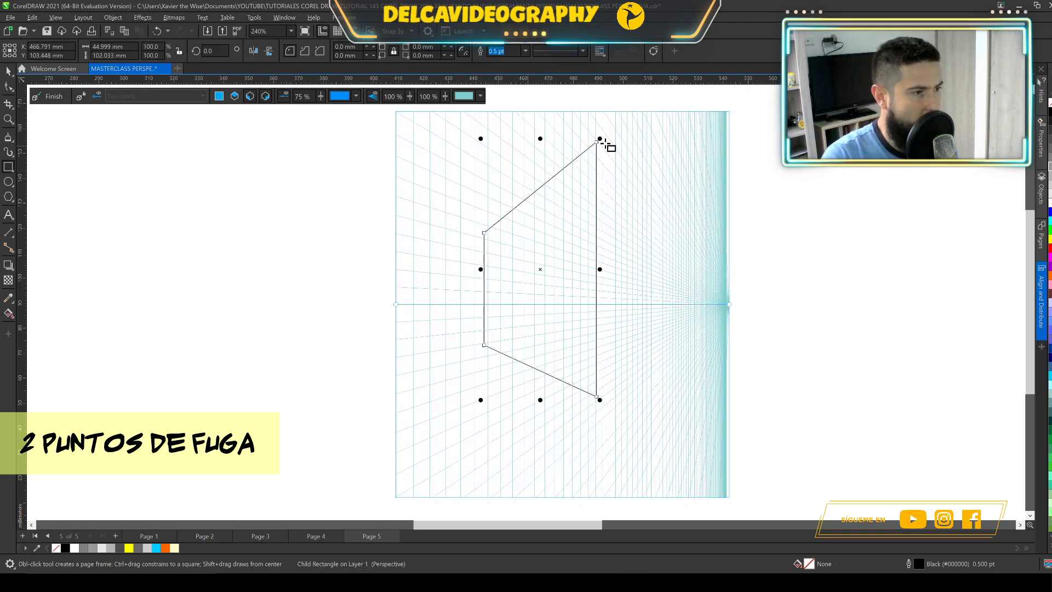
left_click_drag(599, 144, 650, 291)
key("ctrl+z")
left_click_drag(598, 143, 666, 351)
Step: Move the right face so its lower near corner meets the left face's lower near corner
scroll(622, 329, "up", 4)
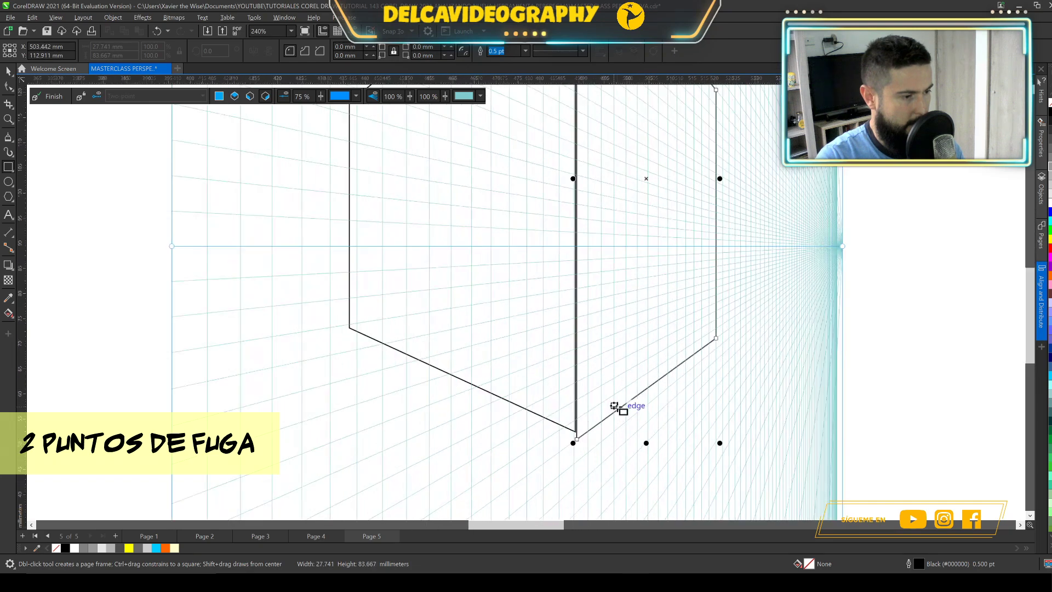
key("space")
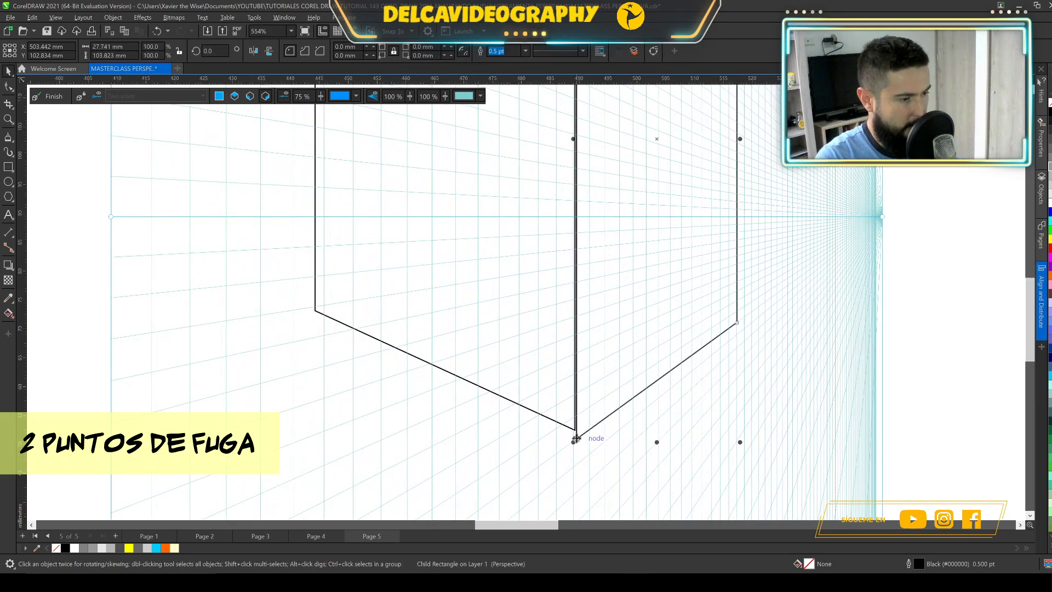
left_click_drag(577, 438, 578, 433)
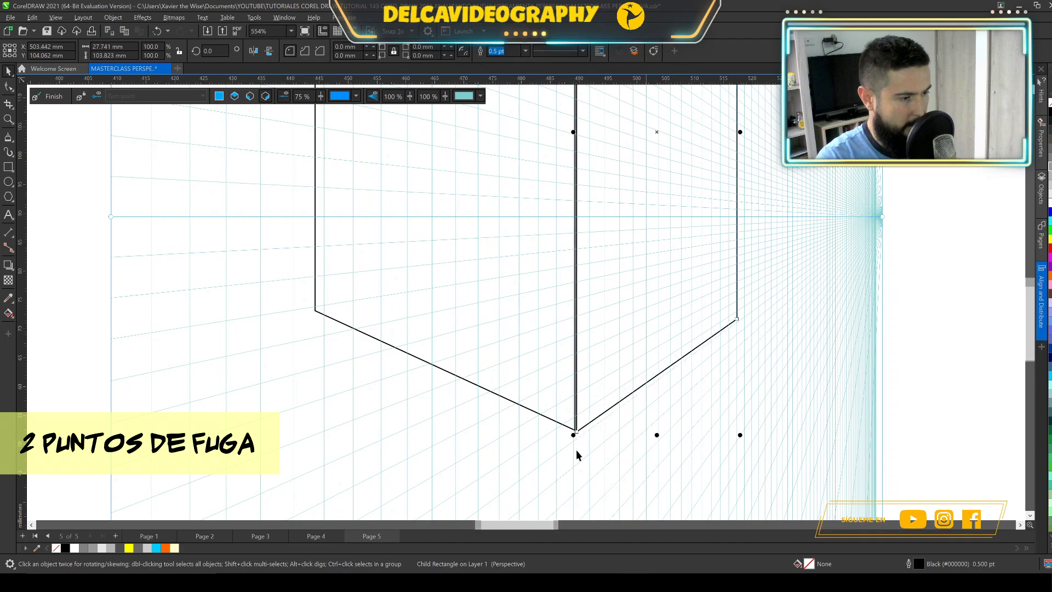
scroll(576, 450, "up", 4)
left_click_drag(577, 419, 574, 417)
Step: Turn off snapping to perspective lines and to the page
left_click(398, 33)
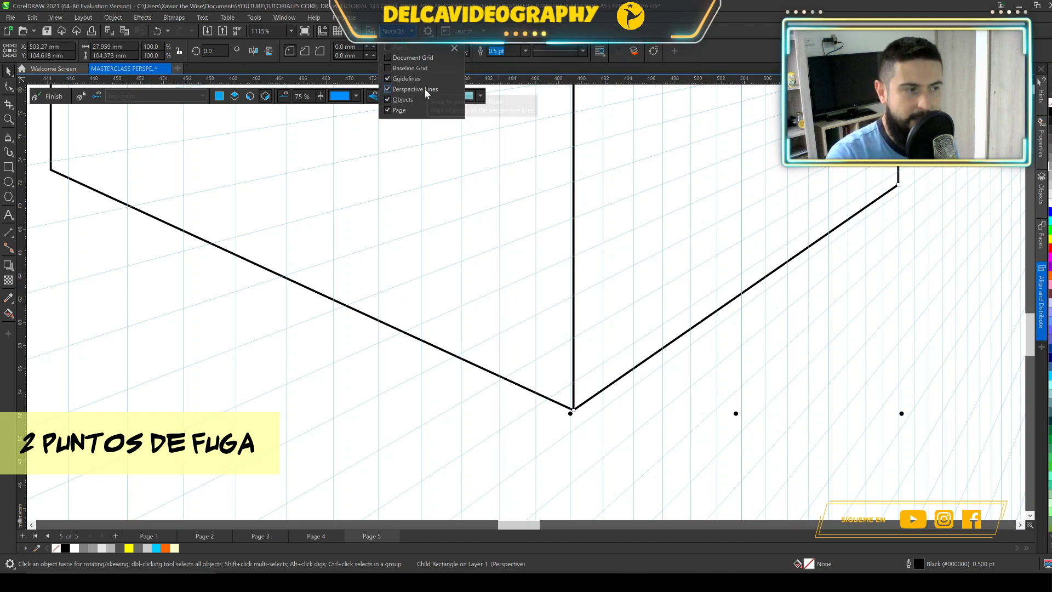
left_click(387, 89)
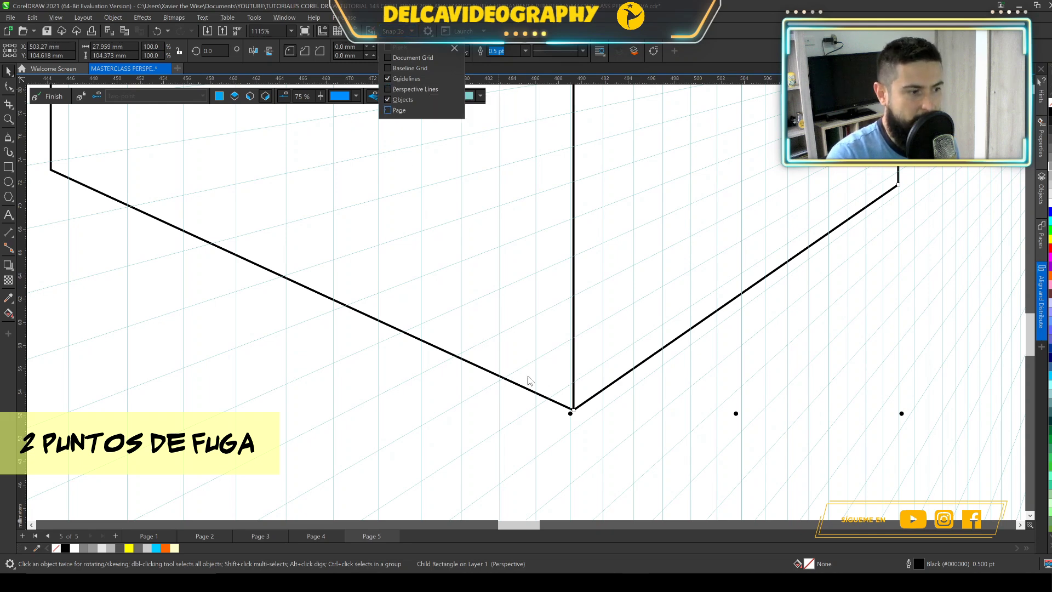
Step: Lower the right face's top edge to meet the left face's upper near corner, making the face about 102 mm high
left_click(566, 391)
scroll(566, 391, "down", 2)
scroll(615, 268, "down", 2)
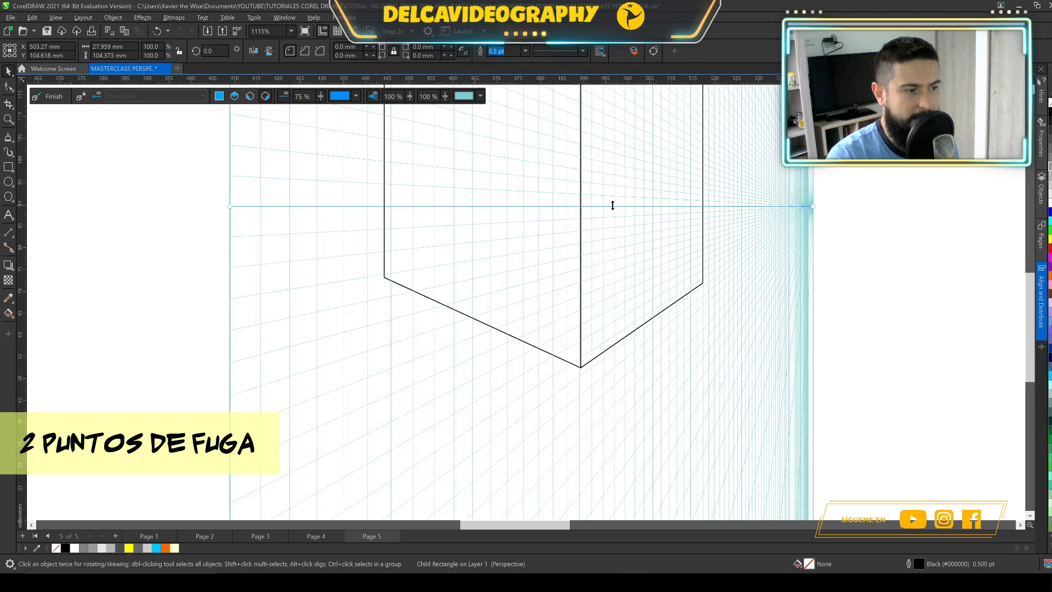
left_click_drag(615, 168, 616, 321)
scroll(610, 198, "up", 2)
left_click_drag(611, 198, 602, 247)
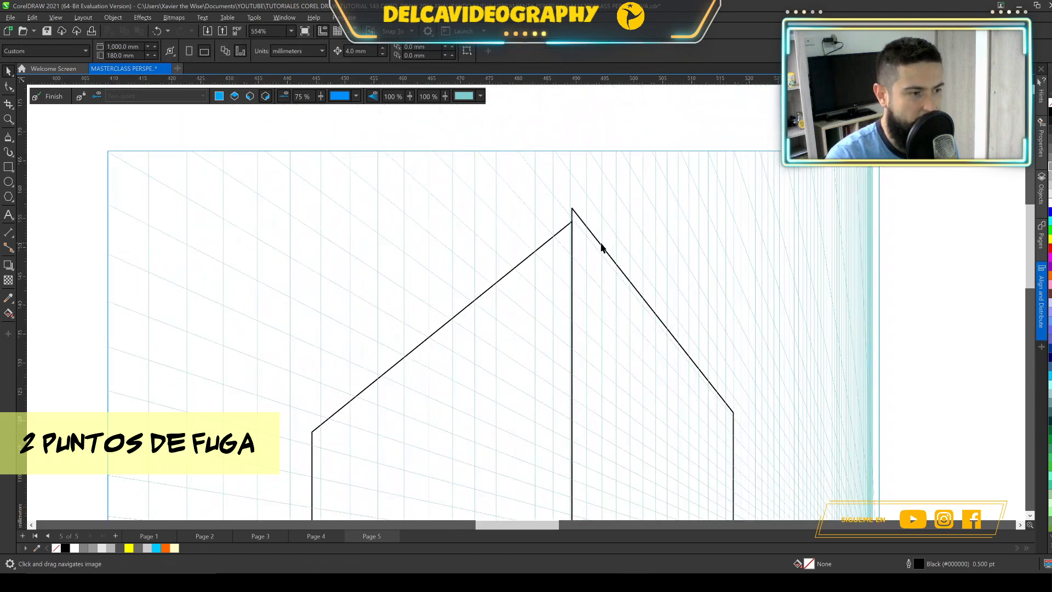
left_click_drag(655, 205, 576, 218)
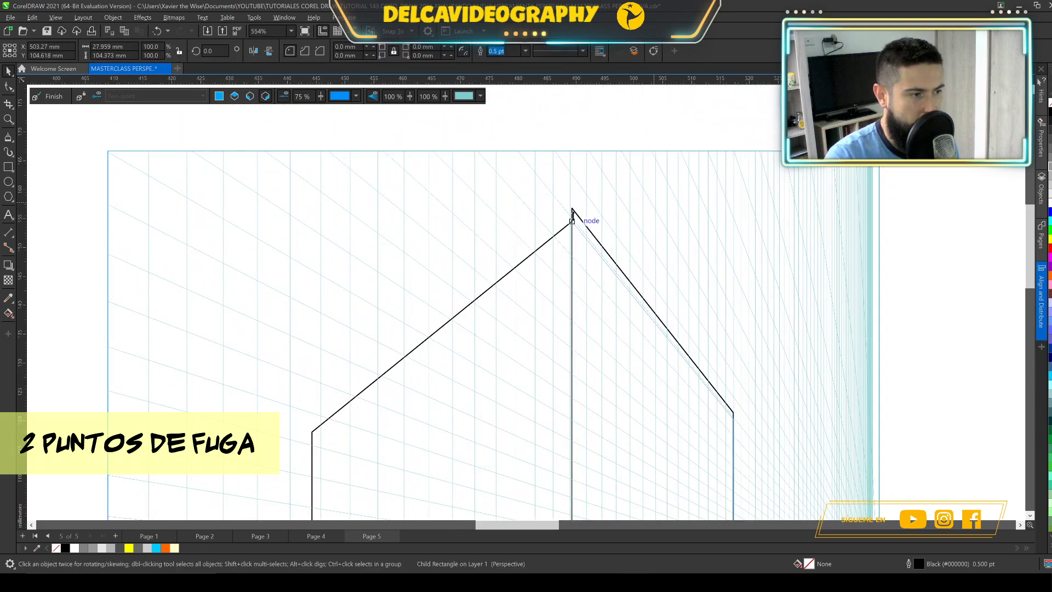
scroll(571, 197, "down", 4)
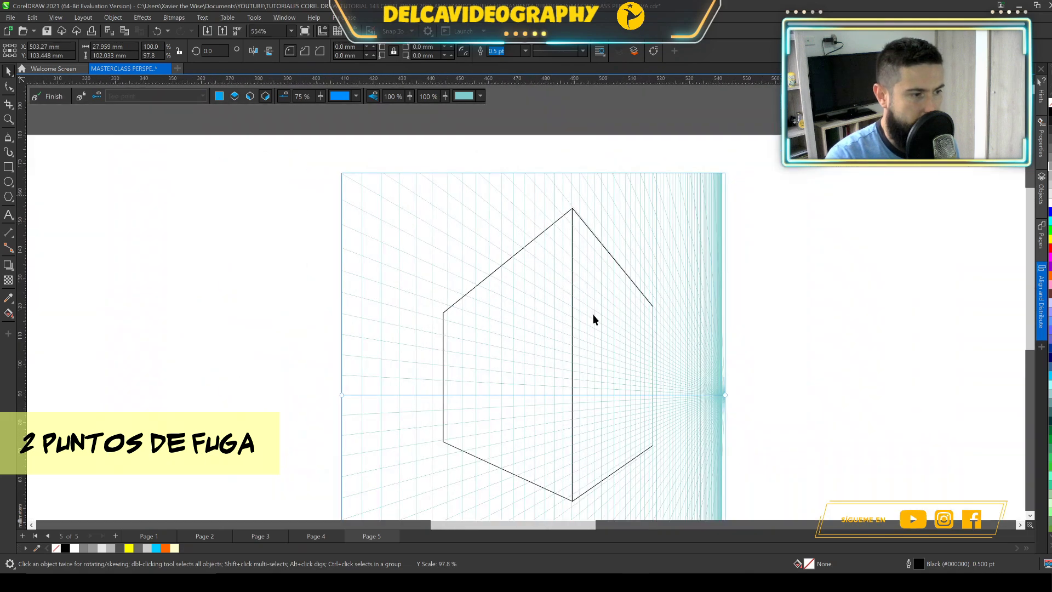
scroll(599, 356, "up", 2)
left_click_drag(552, 336, 596, 343)
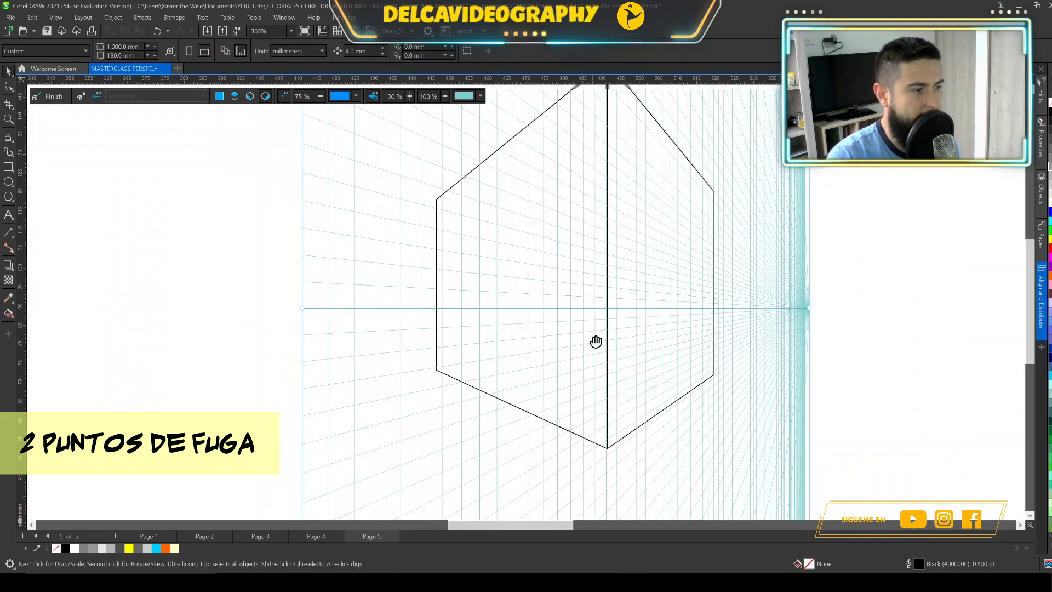
left_click_drag(610, 300, 622, 311)
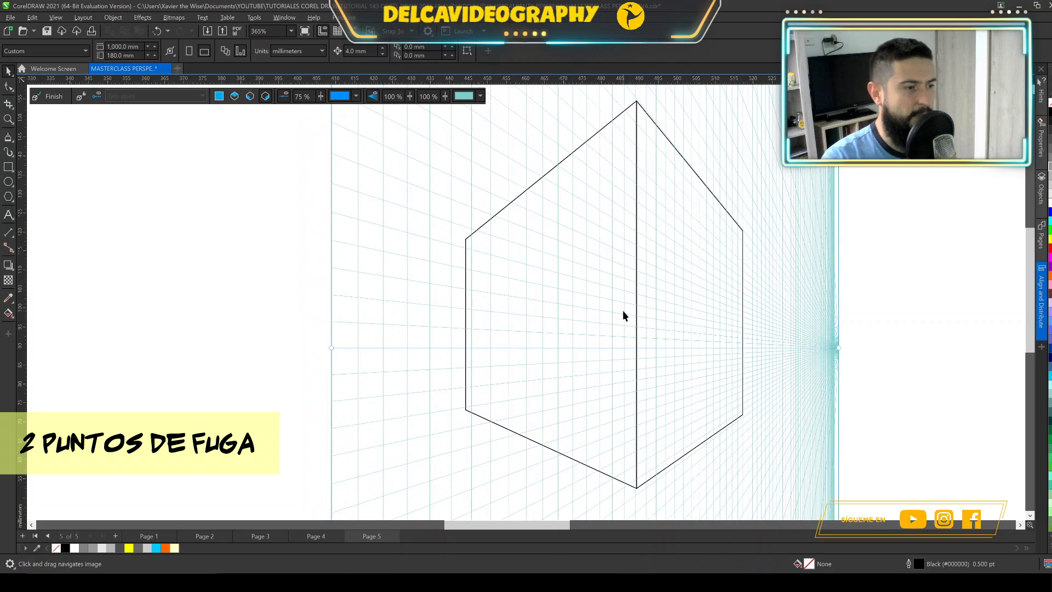
scroll(623, 311, "down", 2)
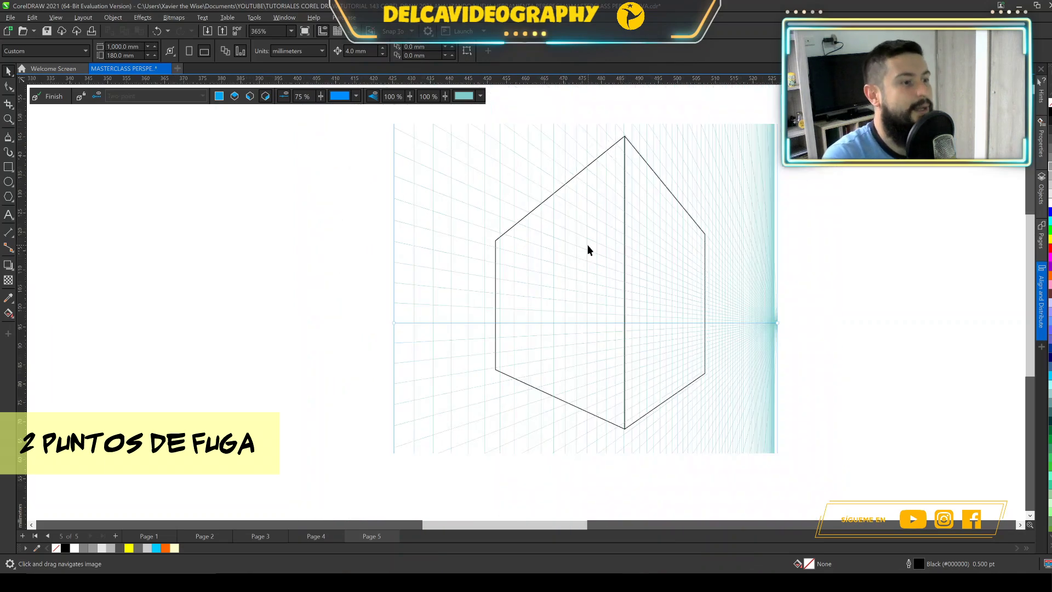
scroll(610, 241, "up", 1)
scroll(611, 244, "down", 1)
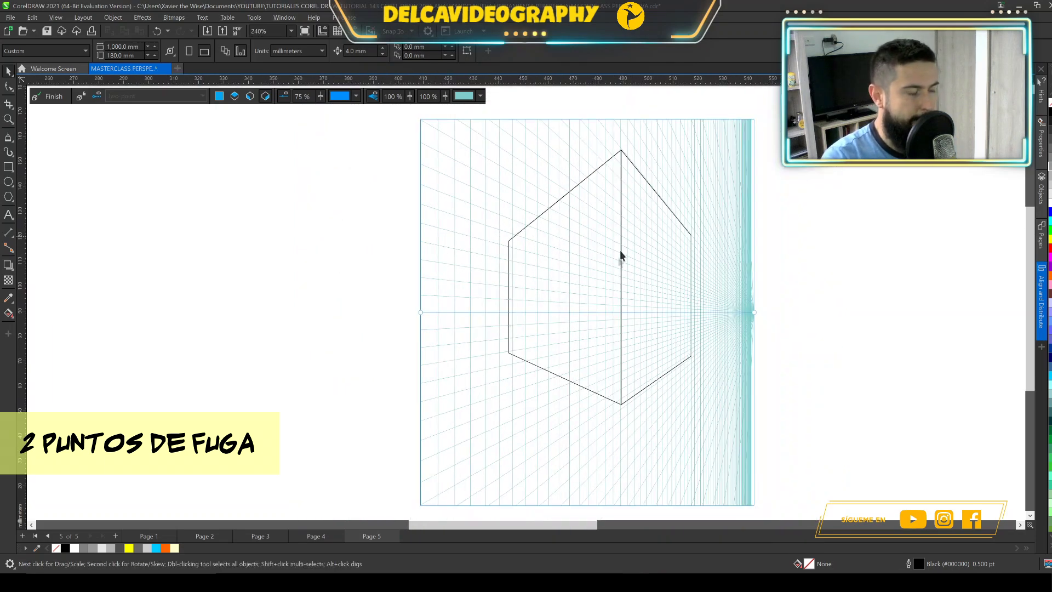
scroll(619, 250, "up", 1)
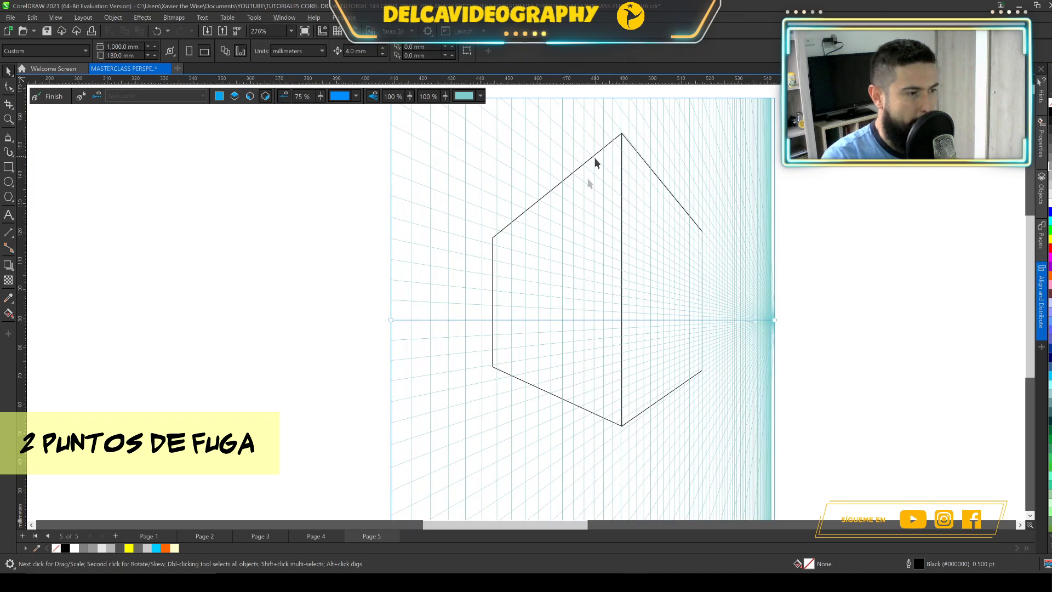
Step: Add the text "EMPAQUE" beside the box and move it to the left perspective plane
left_click(348, 262)
type("EMPAQUE")
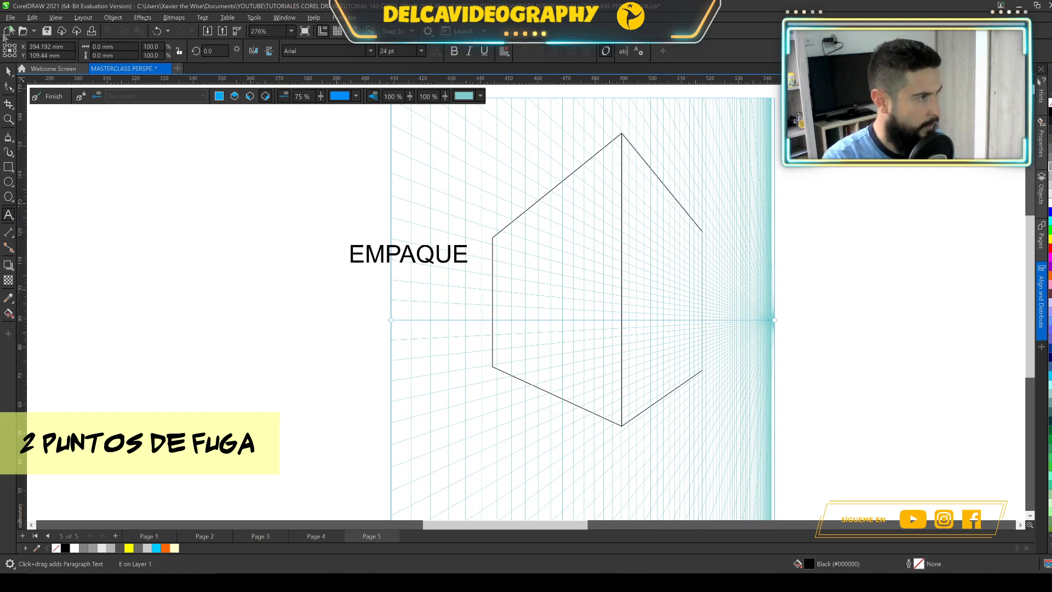
left_click(15, 71)
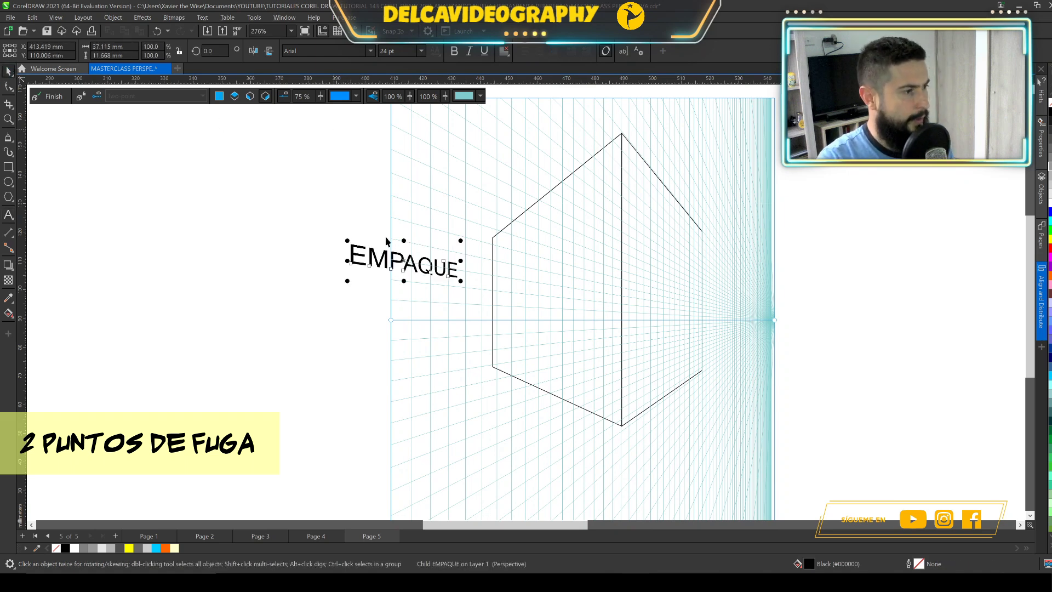
right_click(405, 260)
mouse_move(439, 267)
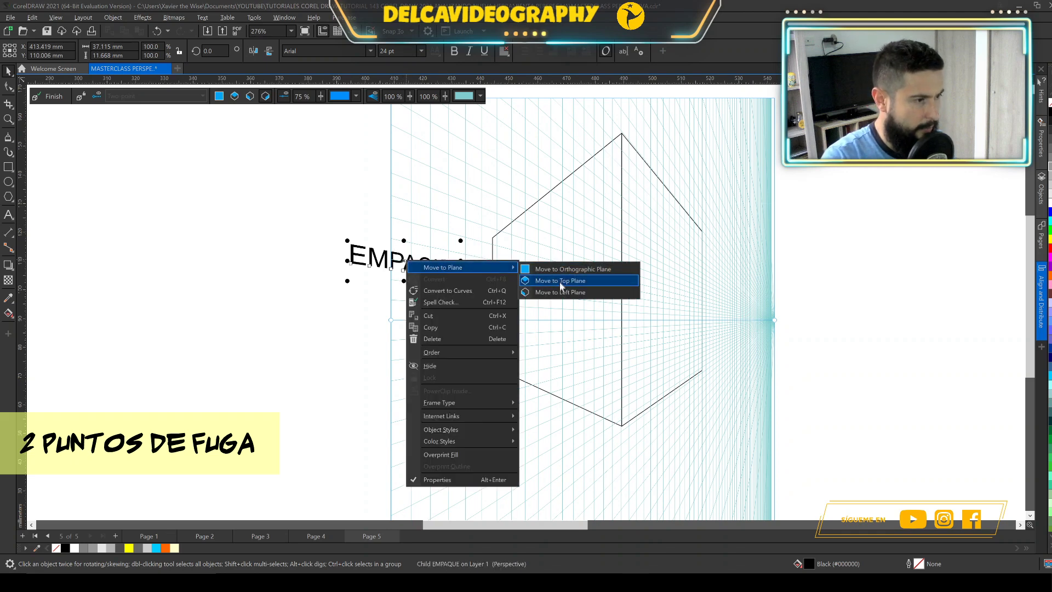
left_click(560, 291)
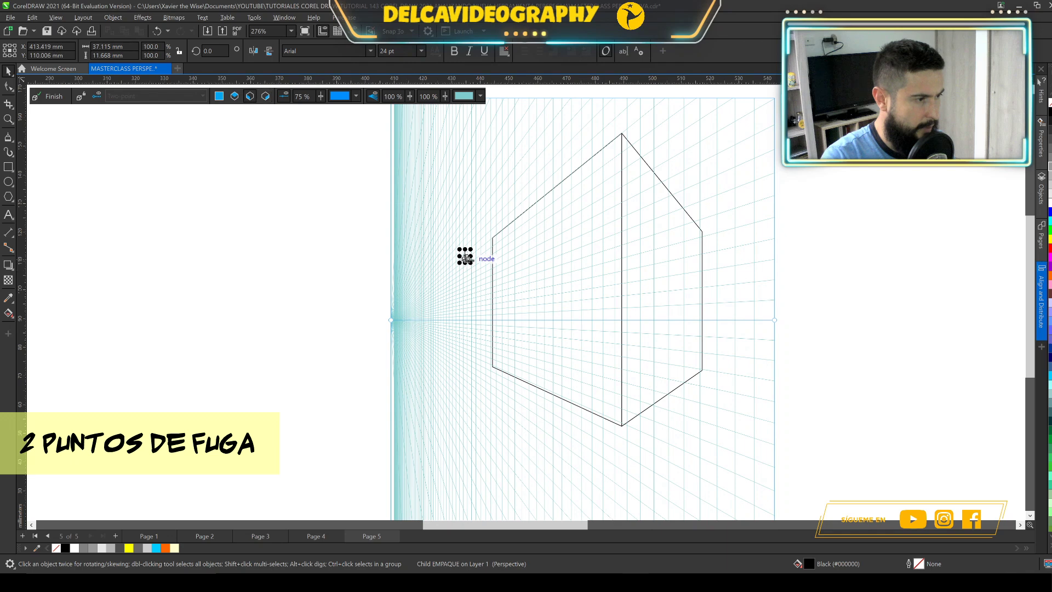
Step: Enlarge the EMPAQUE text to about 34 × 33.8 mm and position it across the upper part of the left face
left_click_drag(473, 267, 558, 307)
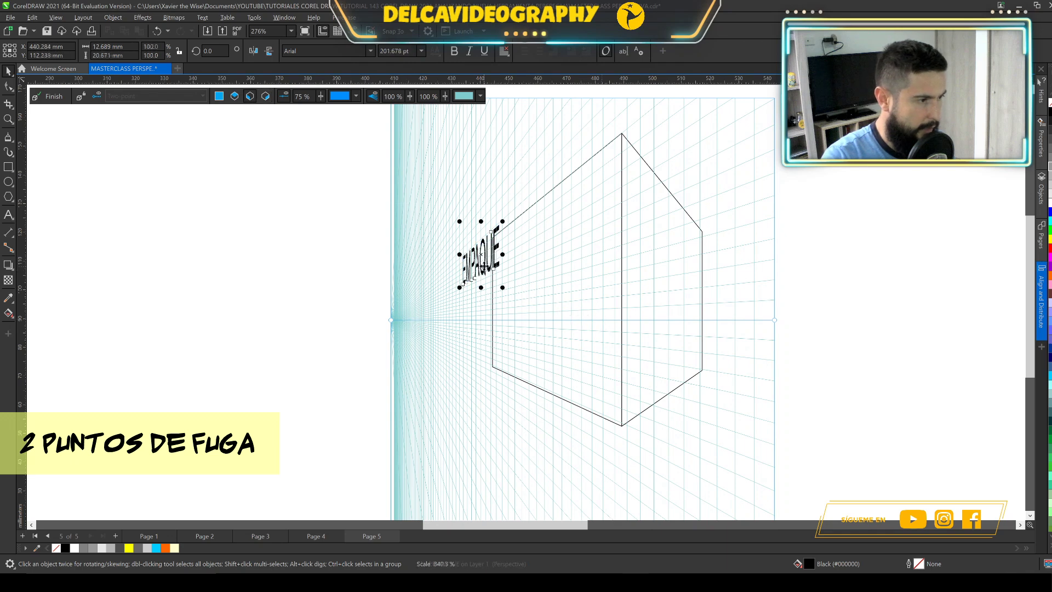
left_click_drag(481, 256, 581, 245)
left_click_drag(612, 289, 587, 280)
left_click_drag(546, 240, 558, 236)
scroll(557, 263, "up", 2)
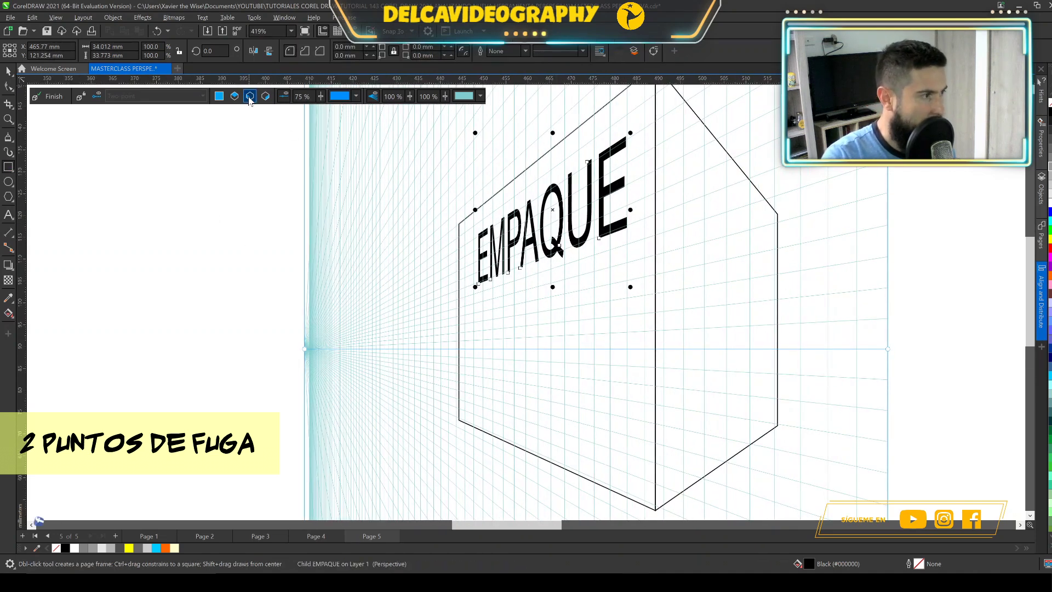
Step: Draw a bar about 38.8 mm wide beneath the EMPAQUE text on the left plane, fill it black and remove its outline
left_click_drag(639, 241, 469, 306)
left_click_drag(1049, 113, 477, 289)
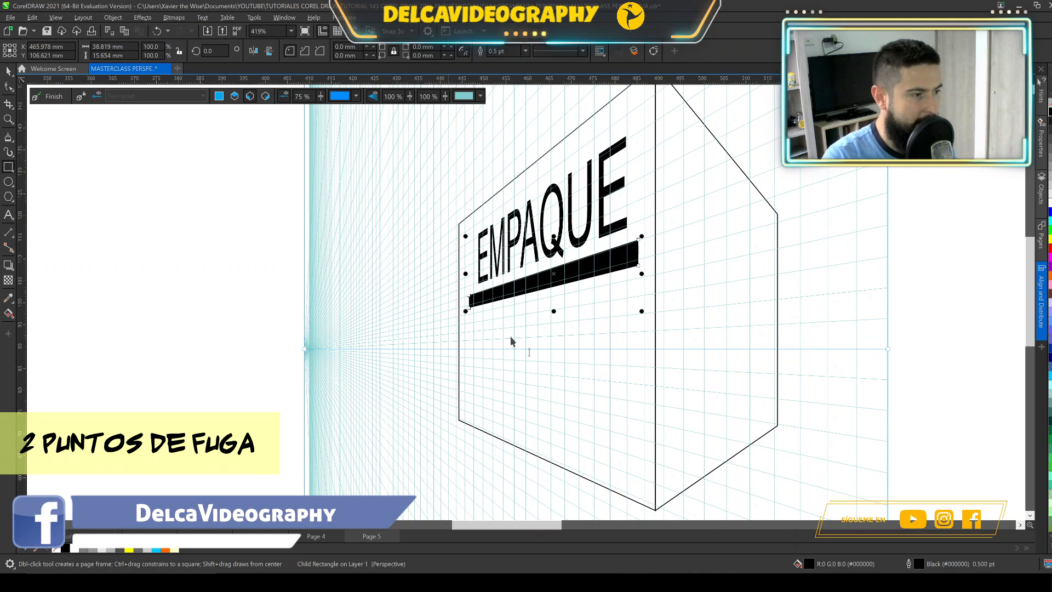
left_click_drag(510, 337, 492, 311)
key("space")
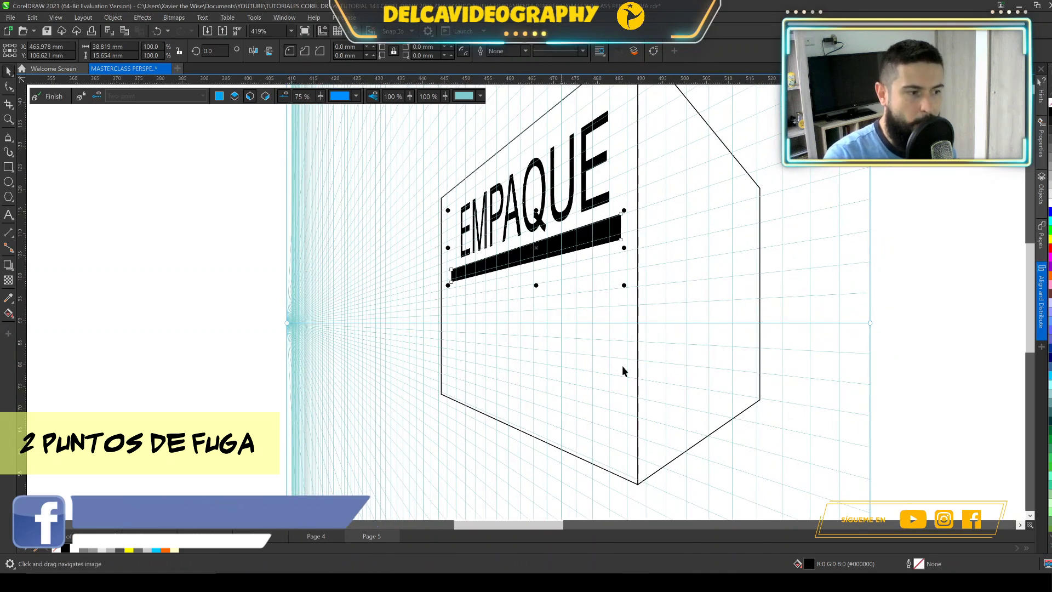
Step: Draw a rectangle about 22.7 × 46.5 mm on the right perspective plane, inside the lower part of the right face
scroll(618, 361, "right", 2)
left_click(265, 97)
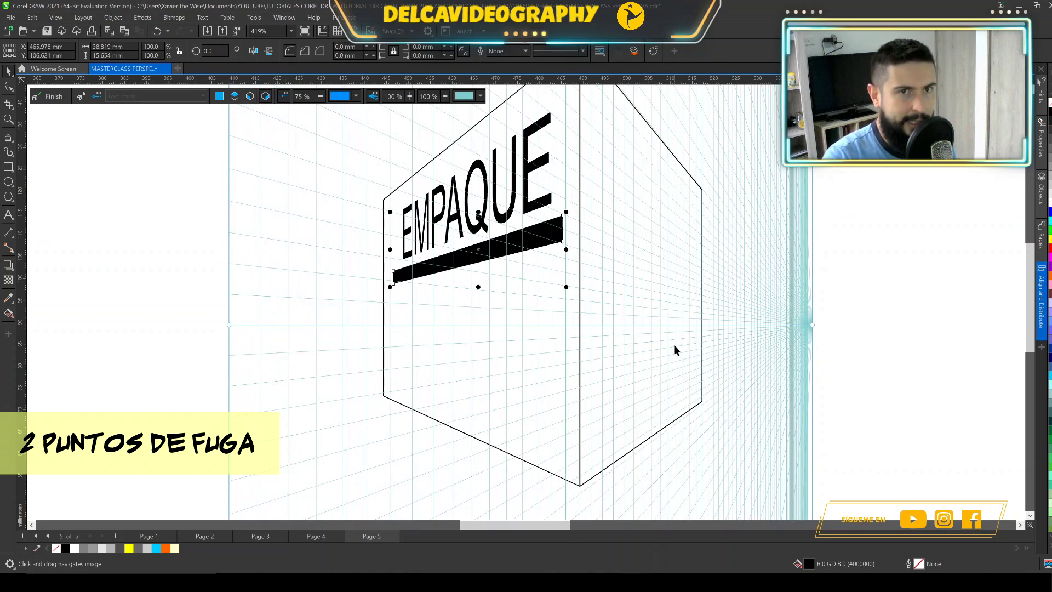
left_click(11, 173)
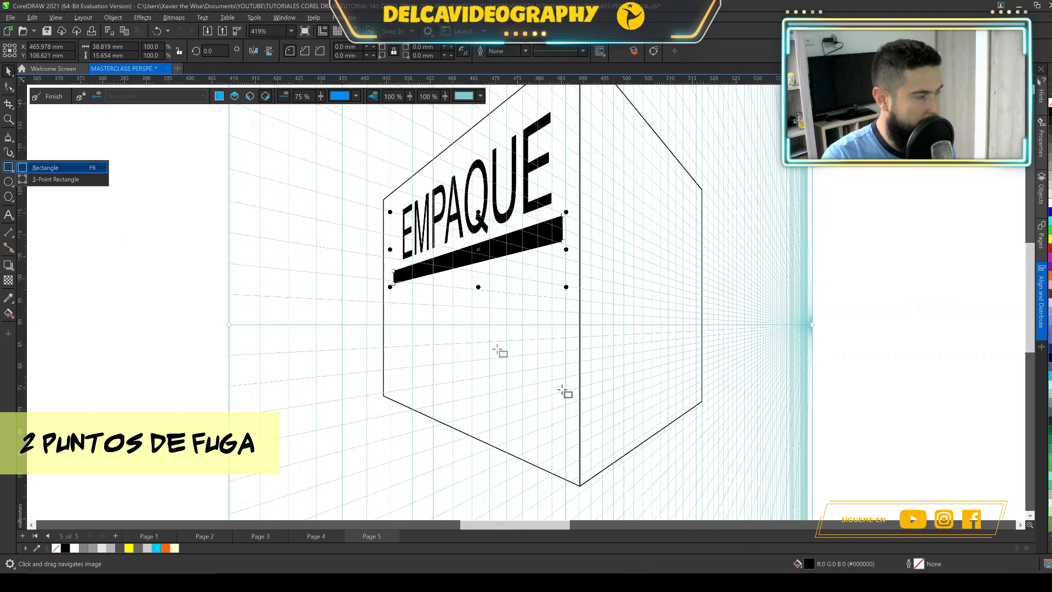
left_click_drag(587, 457, 694, 287)
key("space")
Step: Fill the right face dark magenta and the rectangle inside it white without an outline
left_click(693, 181)
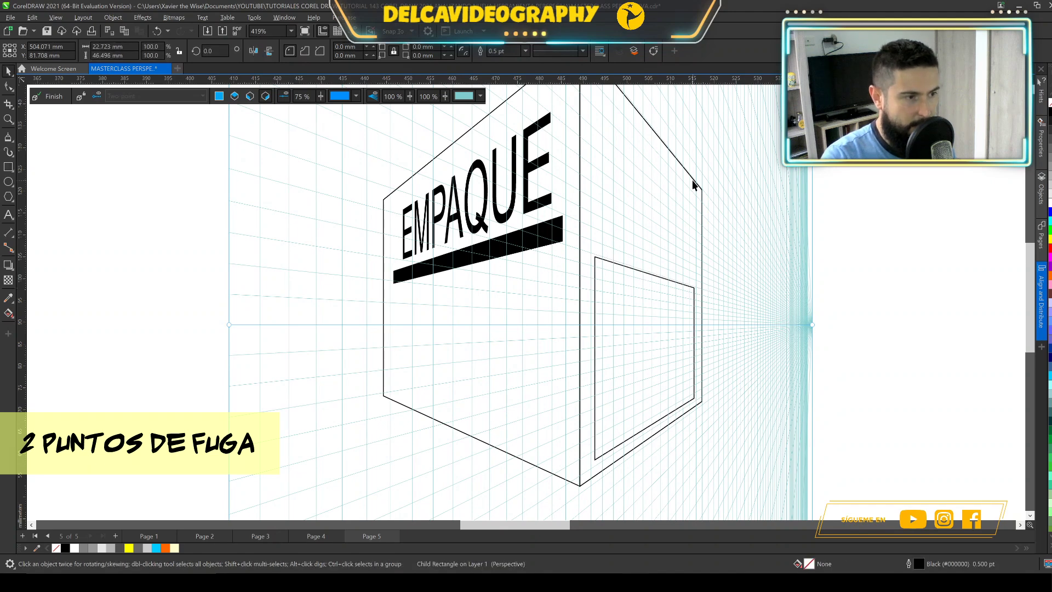
left_click(1050, 266)
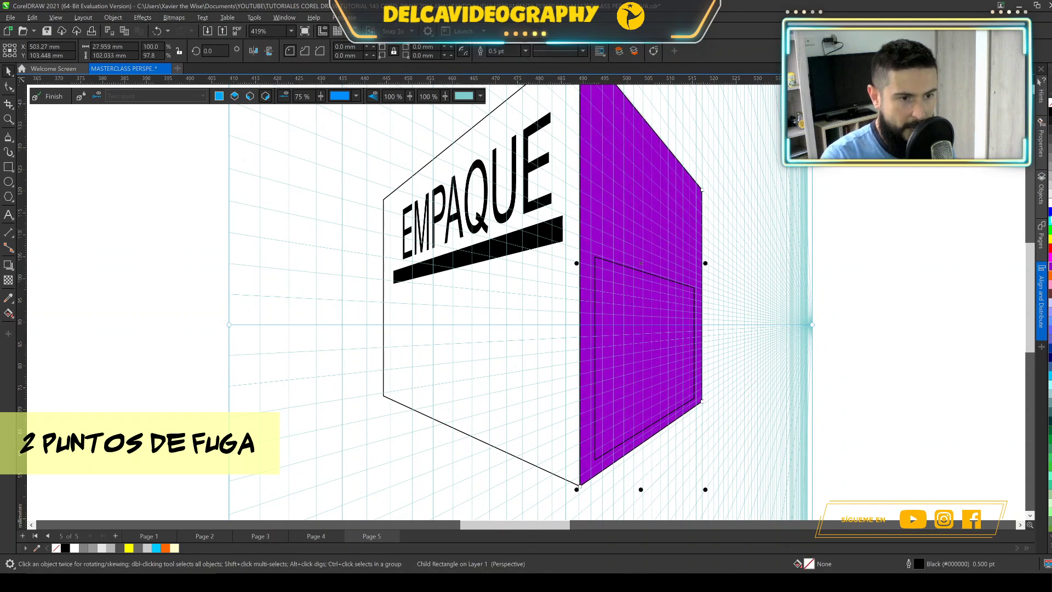
left_click(695, 286)
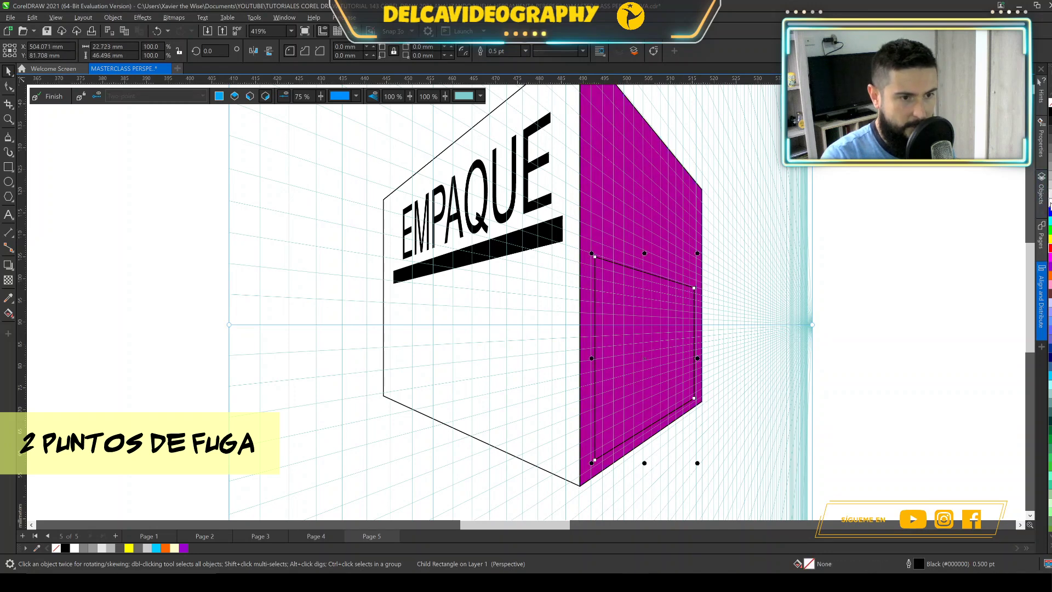
left_click(638, 331)
scroll(673, 314, "up", 2)
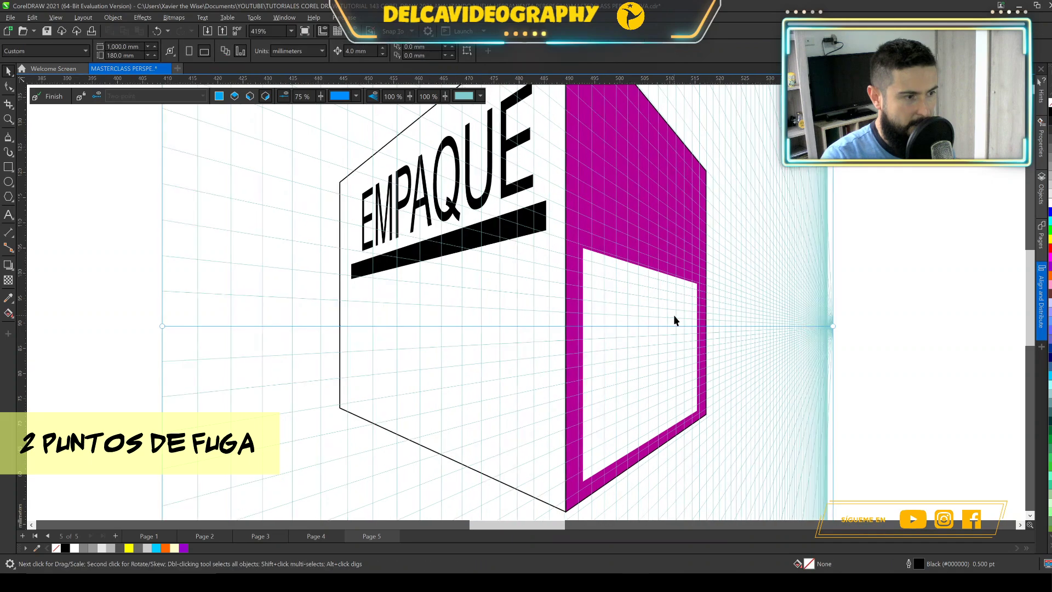
Step: Fill the left face behind the EMPAQUE text light pink
scroll(637, 306, "down", 1)
left_click_drag(633, 312, 611, 378)
scroll(623, 287, "up", 1)
left_click_drag(625, 286, 619, 344)
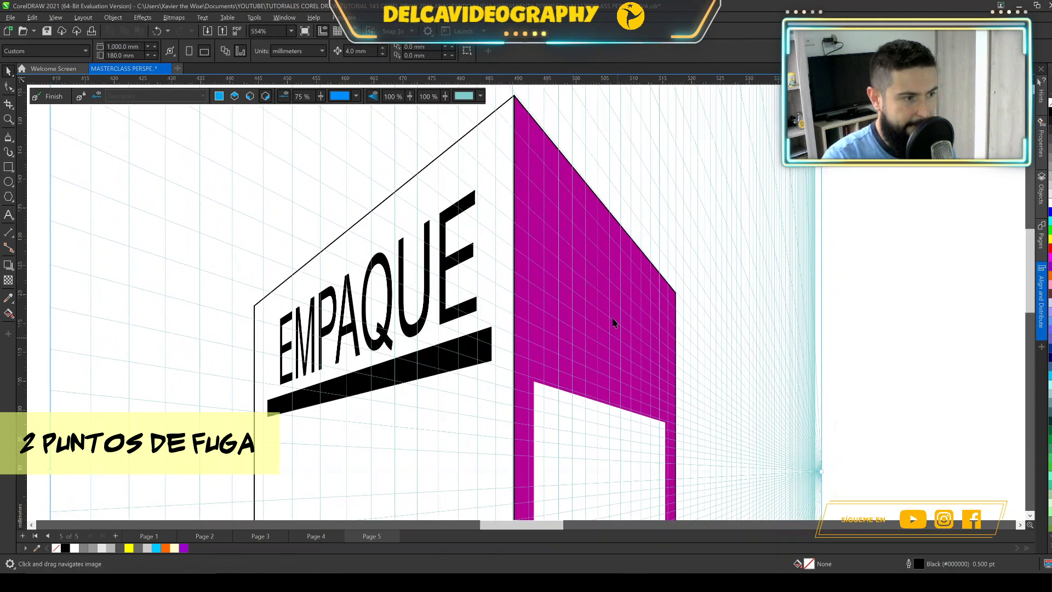
scroll(605, 303, "down", 4)
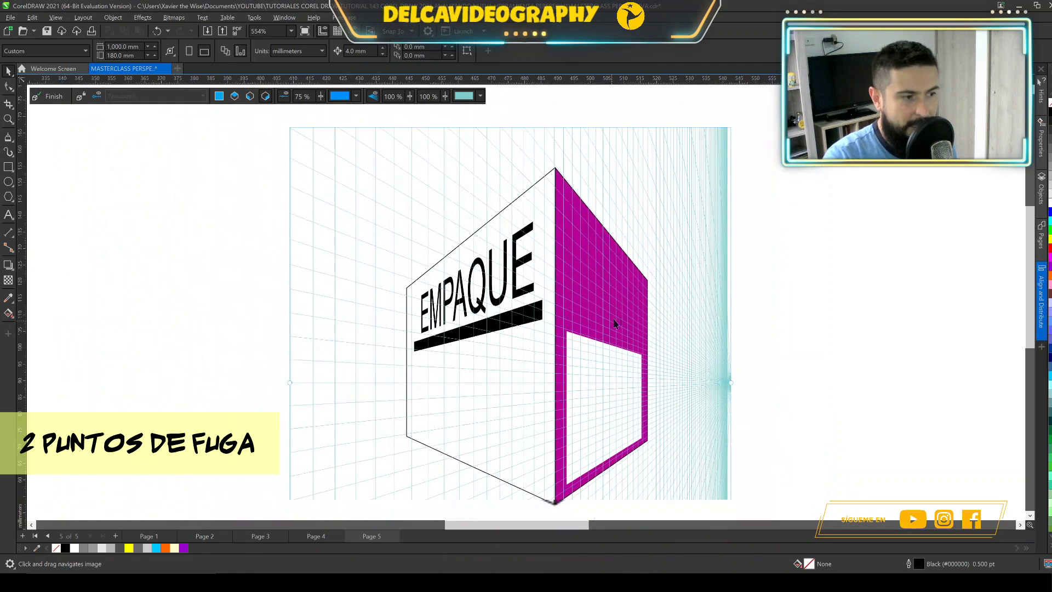
left_click(549, 184)
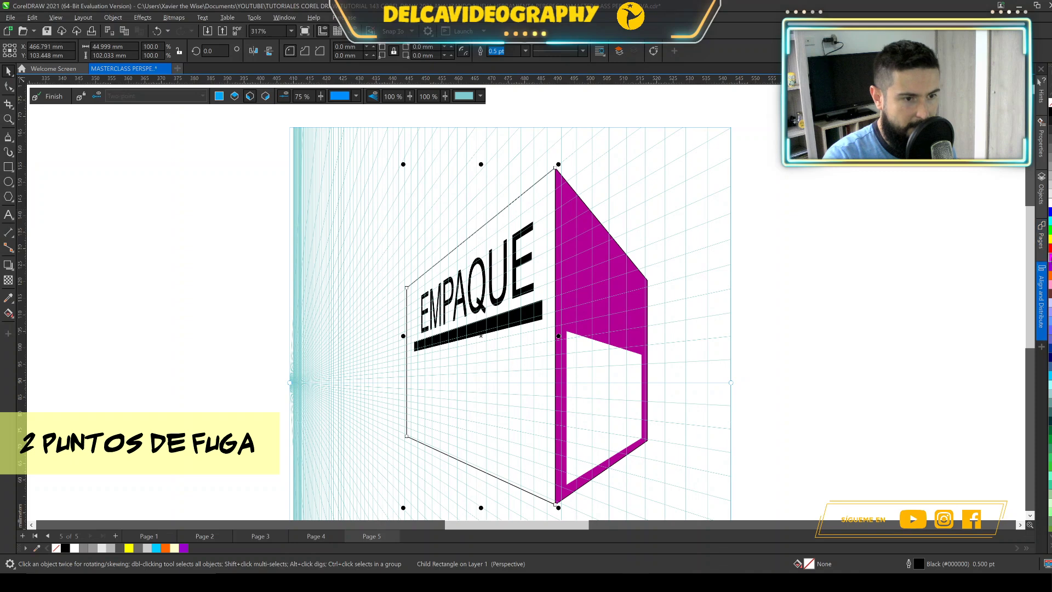
left_click(1050, 258)
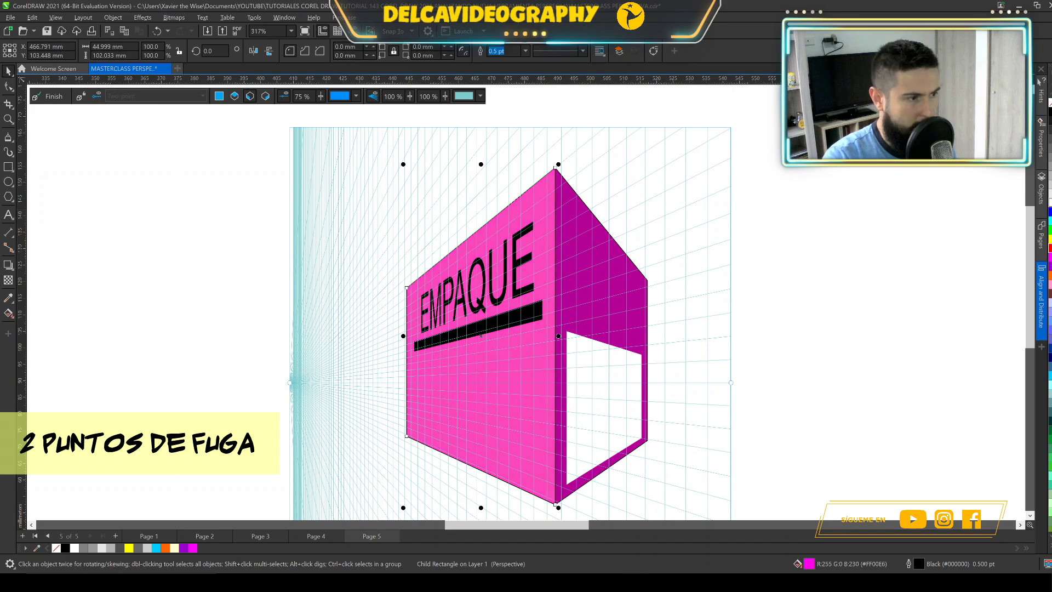
scroll(719, 353, "up", 3)
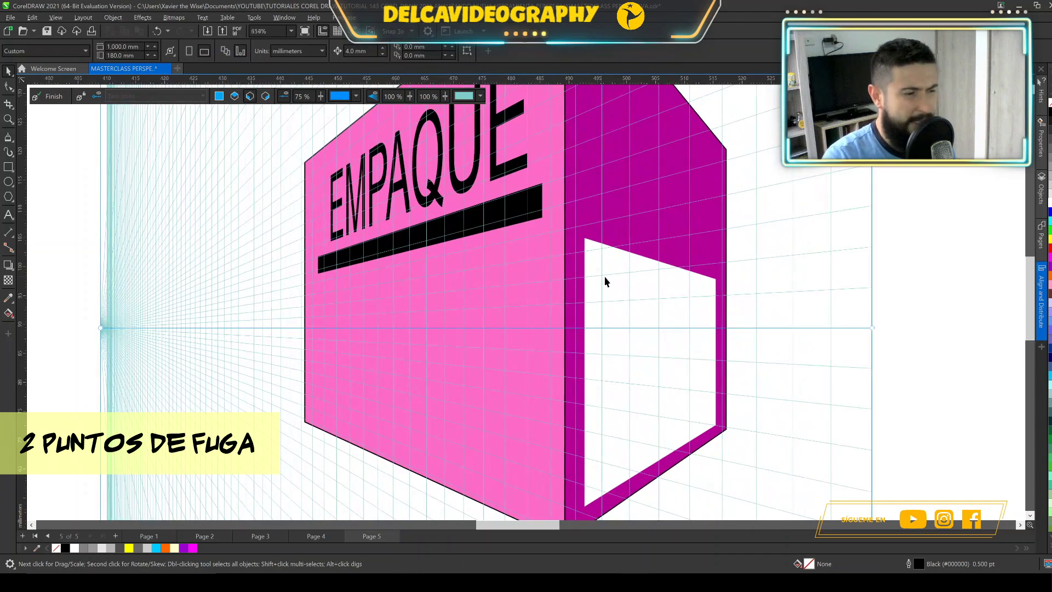
scroll(601, 385, "up", 2)
scroll(597, 390, "down", 3)
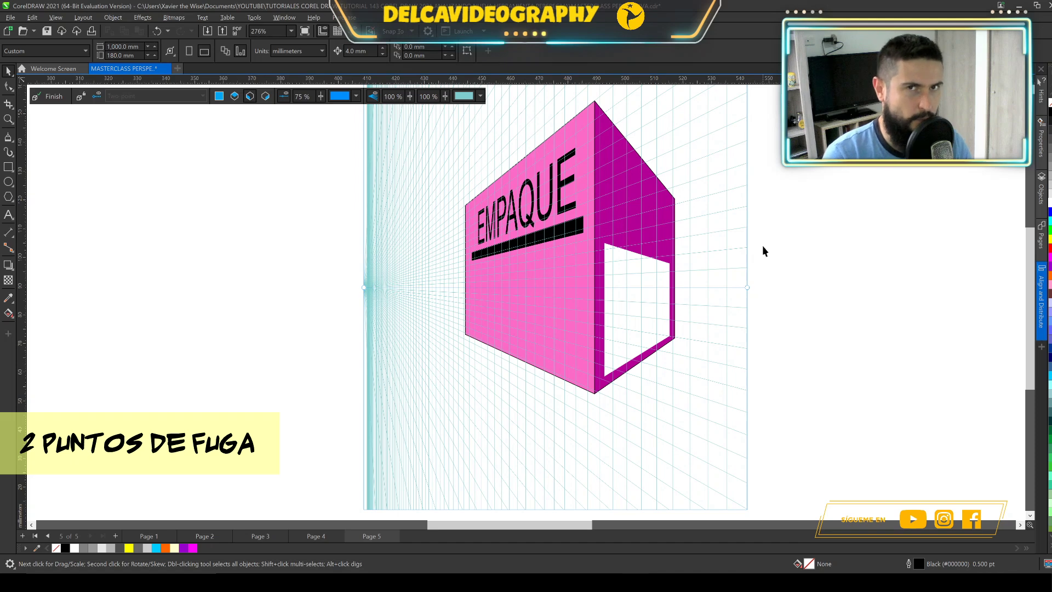
Step: Finish editing the perspective drawing and break its perspective group apart
left_click(49, 98)
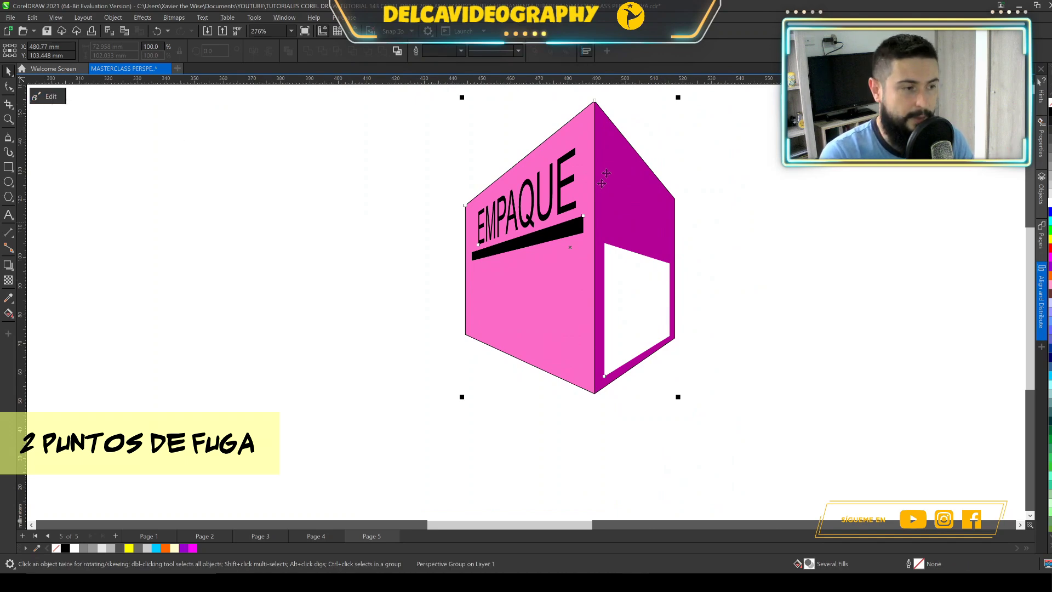
left_click_drag(648, 244, 642, 266)
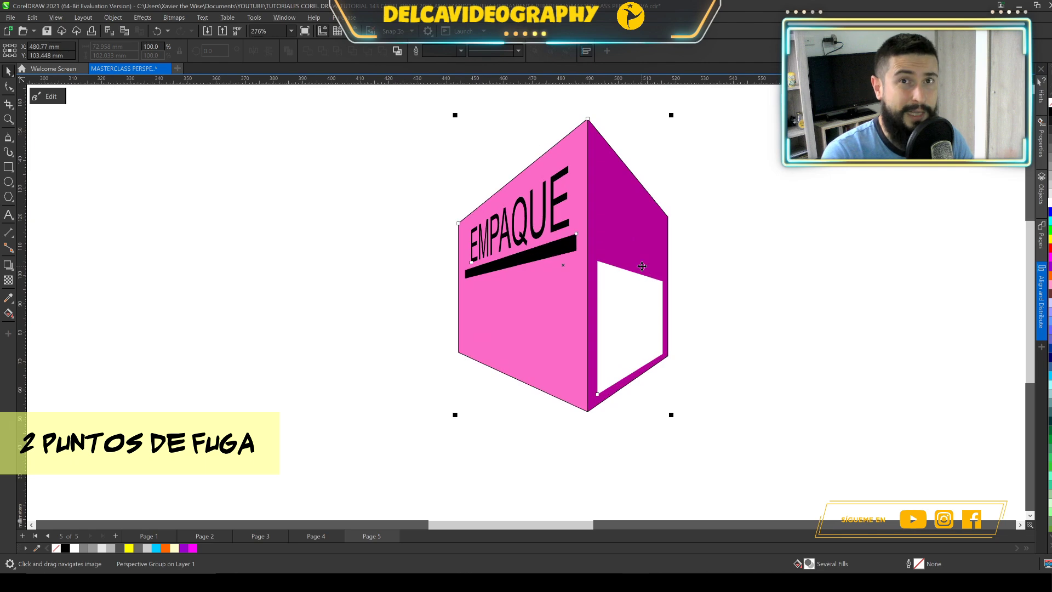
right_click(641, 185)
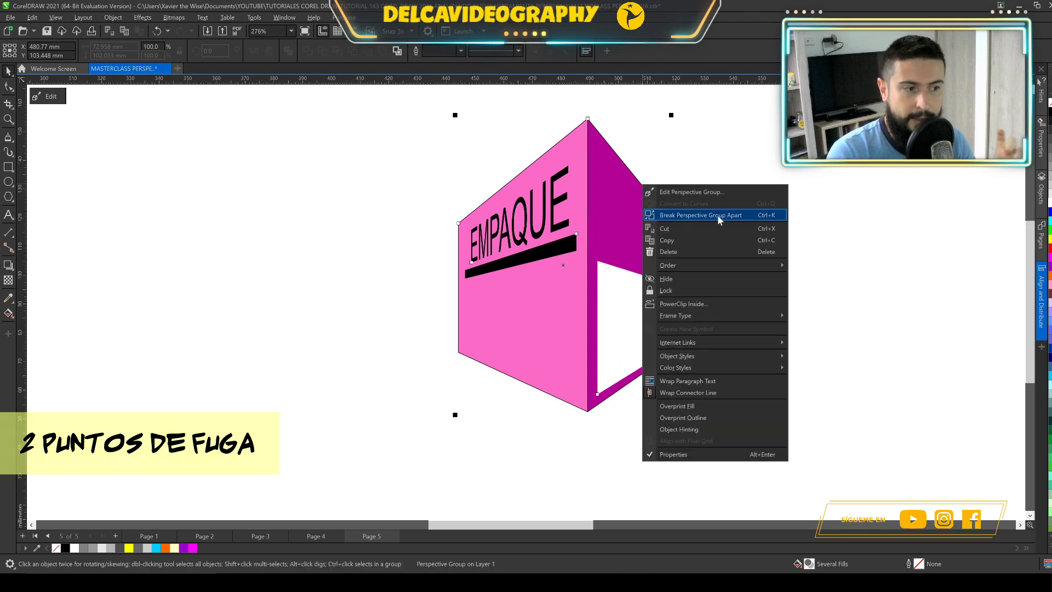
left_click(752, 215)
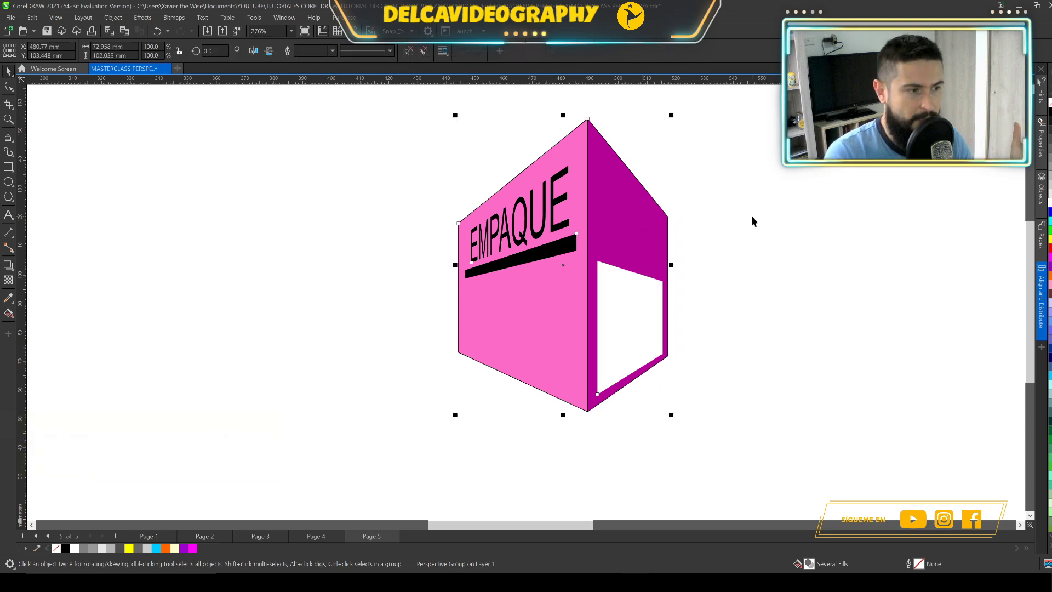
left_click(634, 201)
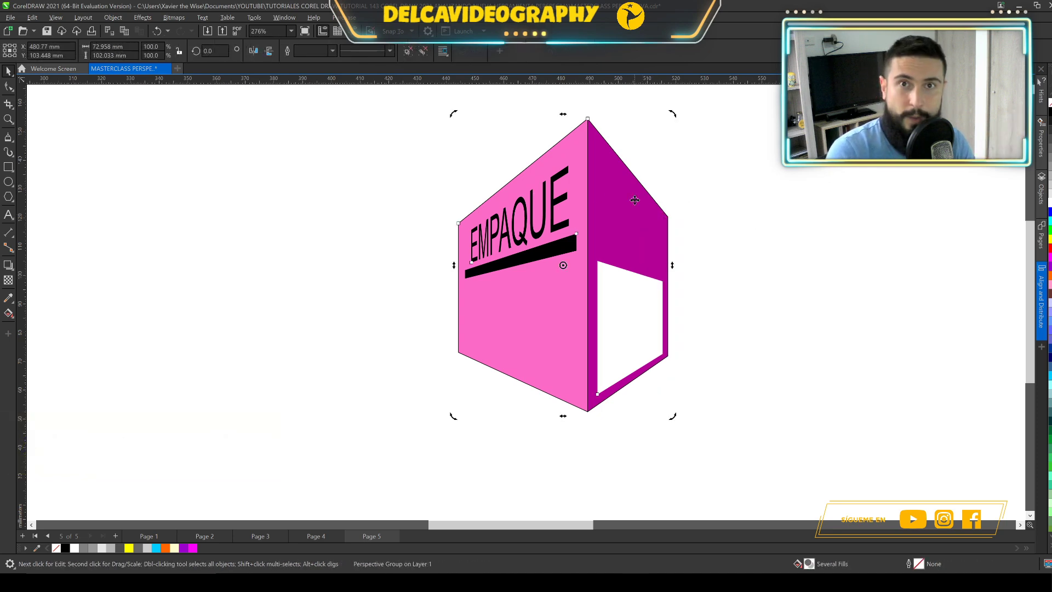
scroll(645, 405, "down", 2)
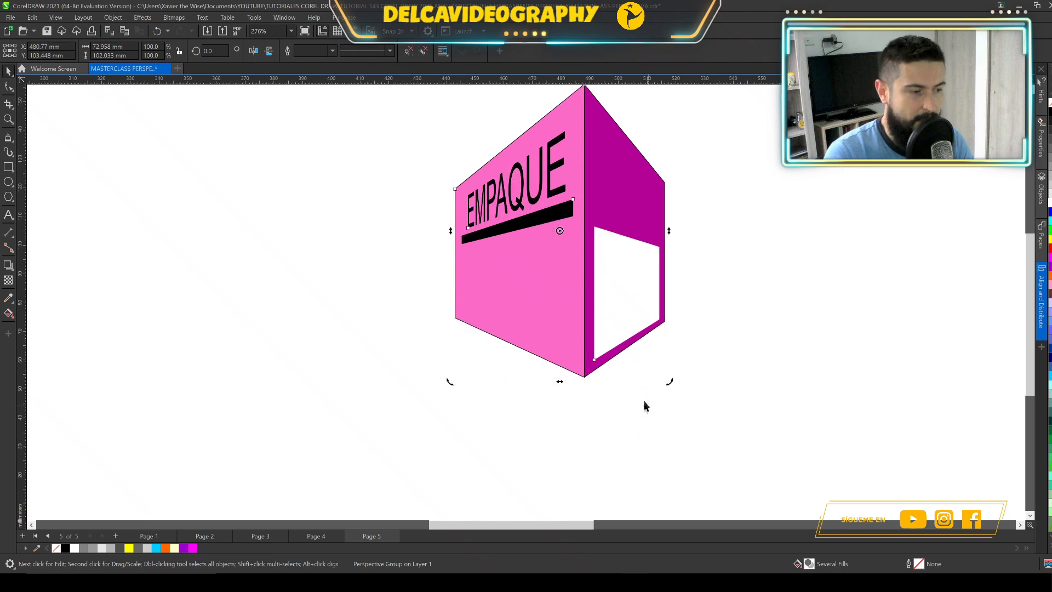
Step: Draw a closed four-sided floor shadow outline, about 96 × 37 mm, extending outward from the lower edge of the EMPAQUE face
scroll(416, 317, "down", 1)
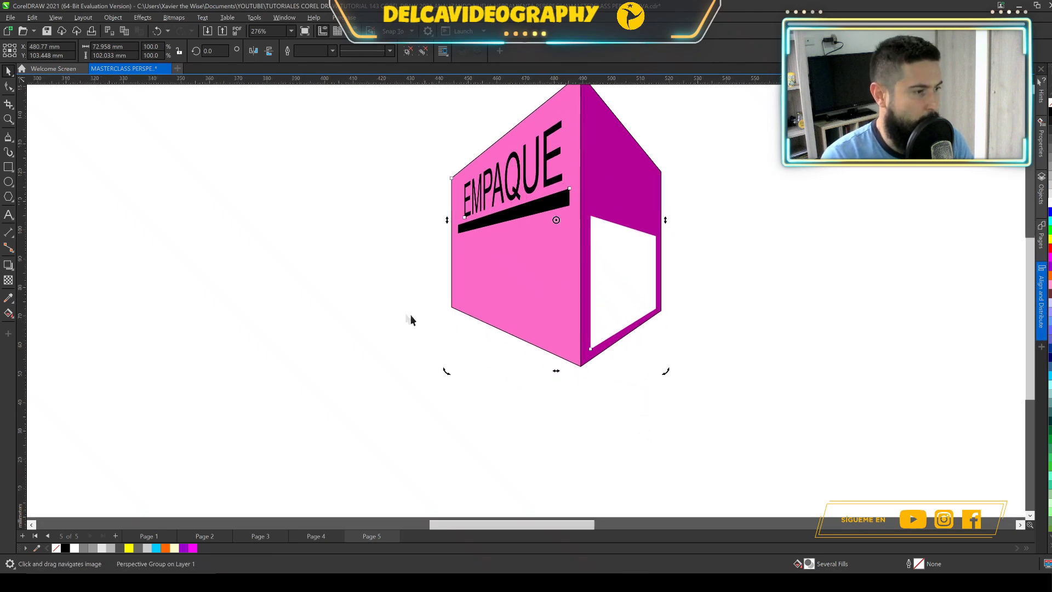
scroll(422, 296, "down", 2)
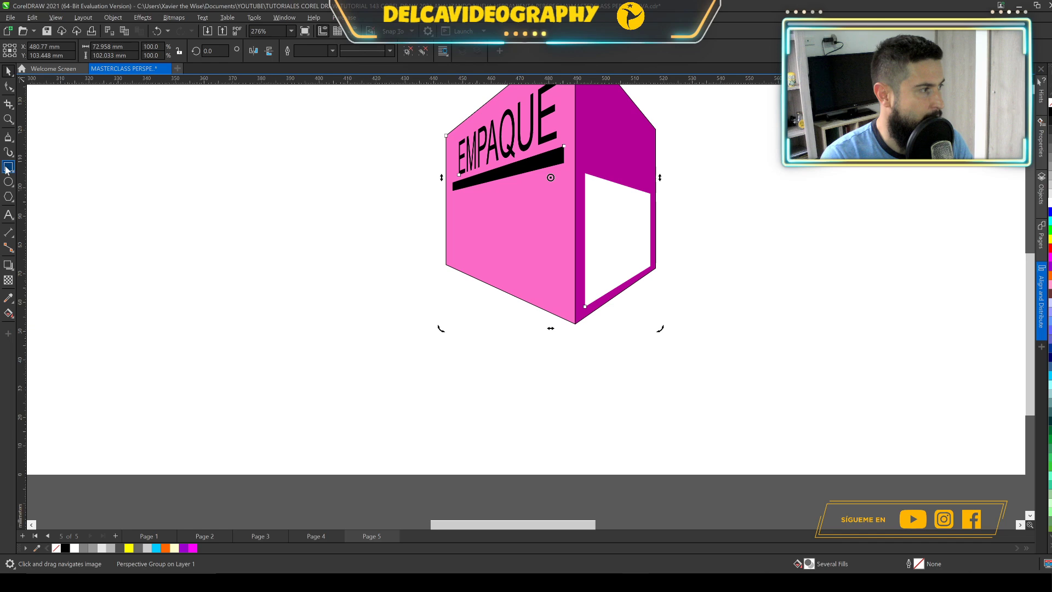
left_click(9, 138)
left_click(445, 265)
left_click(299, 311)
left_click(412, 372)
left_click(574, 323)
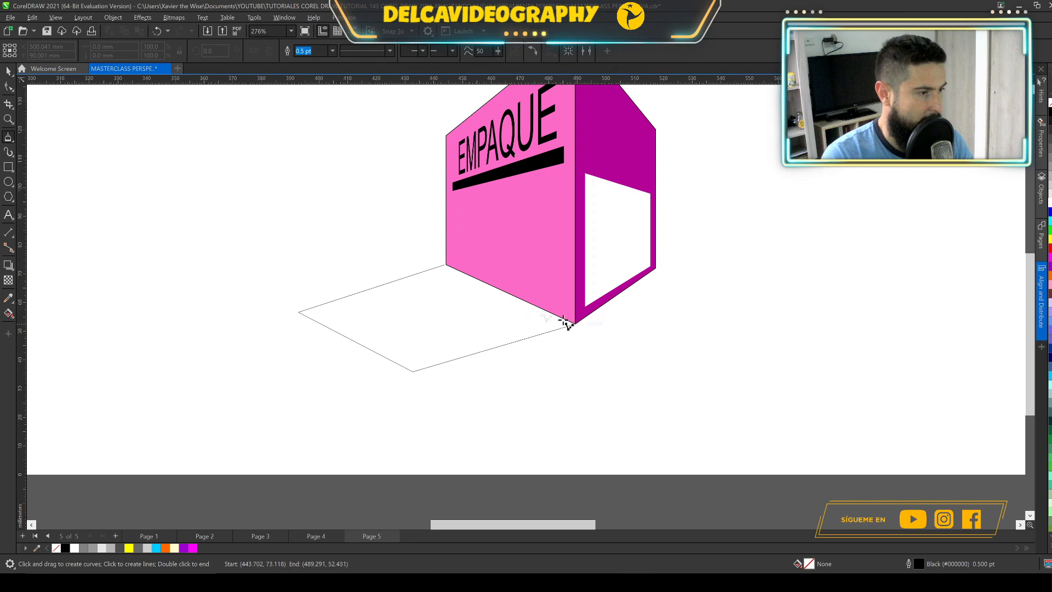
left_click(444, 265)
Step: Align the shadow outline's upper node with the lower outer corner of the EMPAQUE face
scroll(445, 265, "up", 2)
key("Escape")
left_click(433, 260)
key("F10")
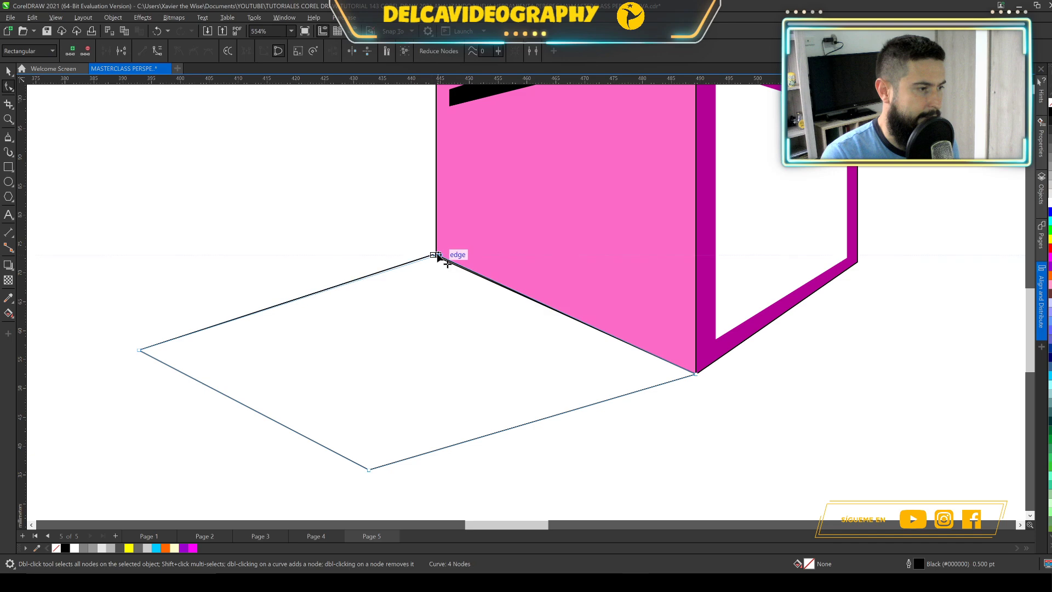
scroll(664, 357, "down", 2)
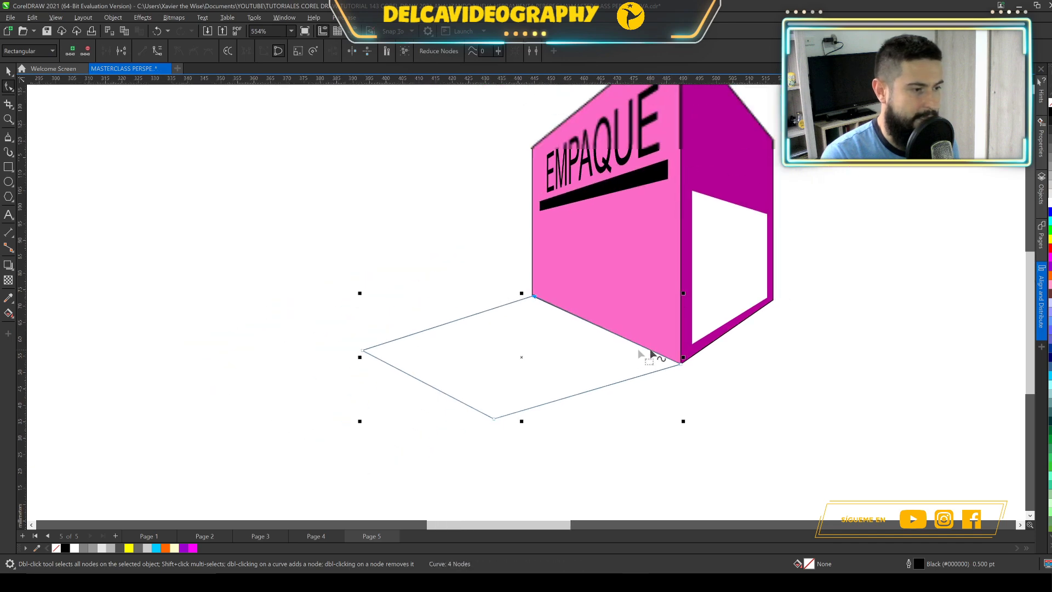
key("space")
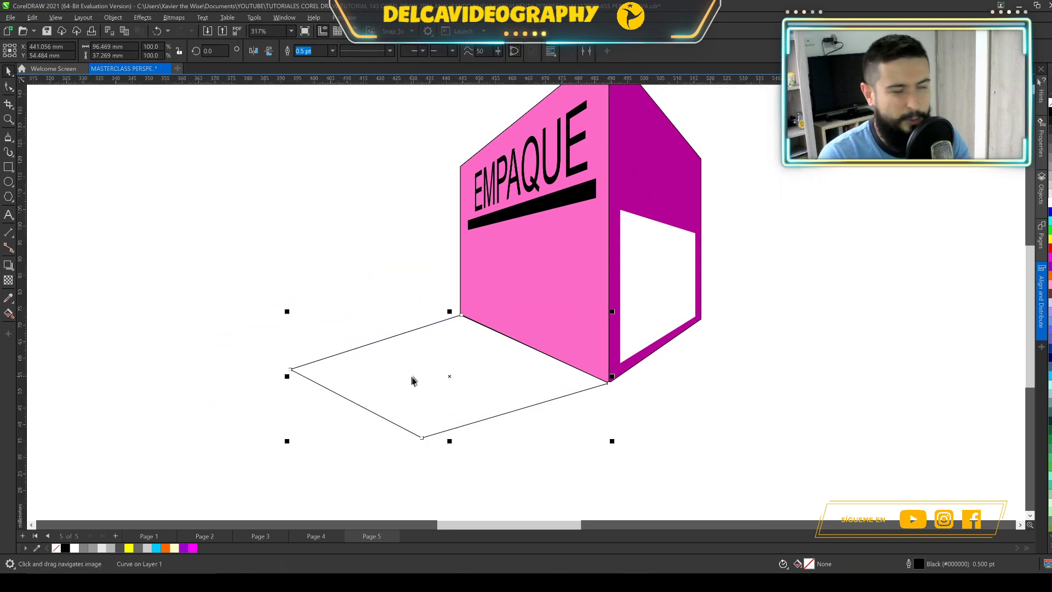
Step: Fill the shadow shape dark gray (#4D4D4D) without an outline and apply a linear fountain transparency that fades away from the box
left_click(1050, 138)
right_click(1051, 103)
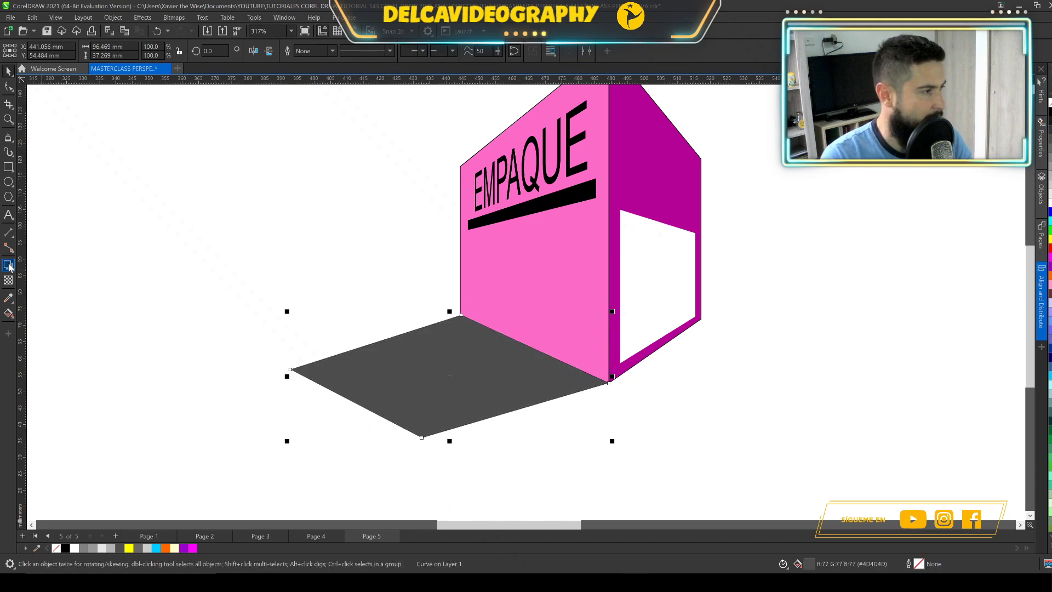
left_click(9, 280)
left_click_drag(557, 314, 347, 390)
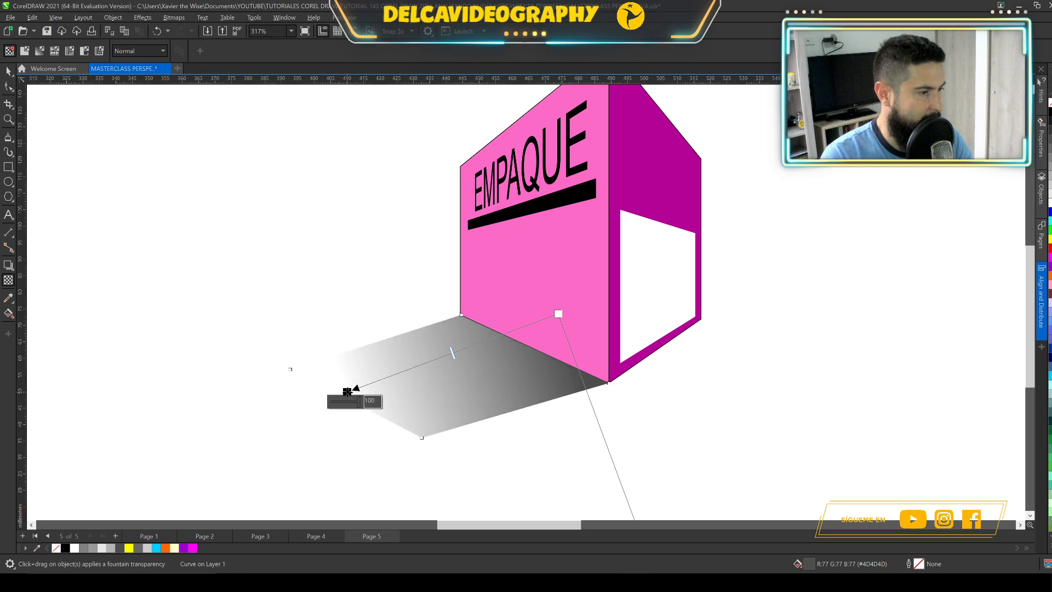
Step: Reposition the transparency so it starts along the box's lower edge and fades outward, shifting its midpoint for a darker shadow
left_click_drag(557, 314, 682, 291)
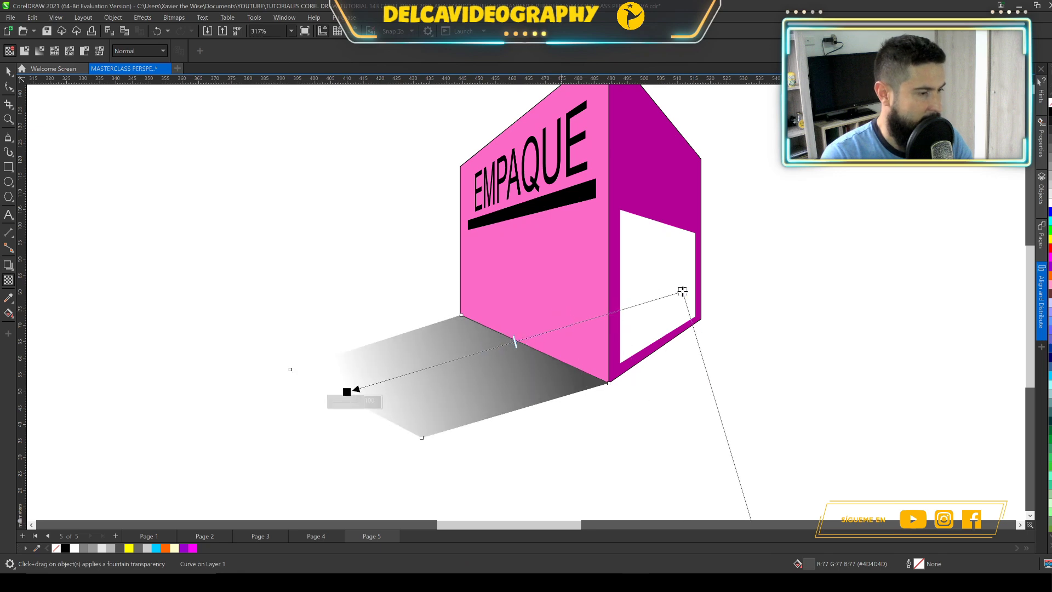
left_click_drag(346, 390, 420, 380)
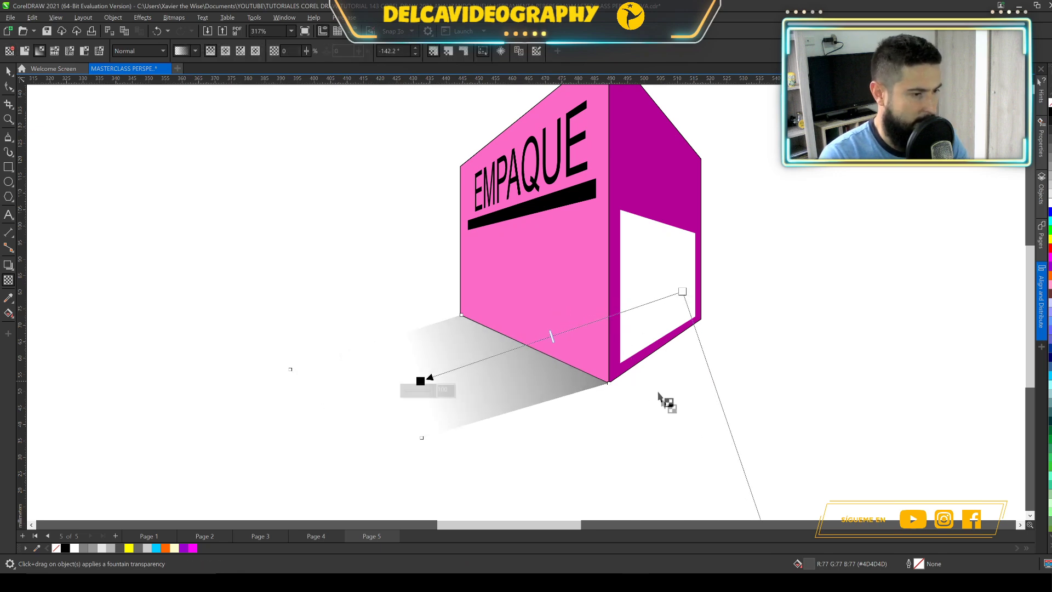
left_click_drag(661, 399, 612, 303)
left_click_drag(633, 195, 412, 218)
left_click_drag(372, 285, 311, 251)
left_click(561, 288)
scroll(469, 275, "up", 2)
scroll(469, 275, "left", 1)
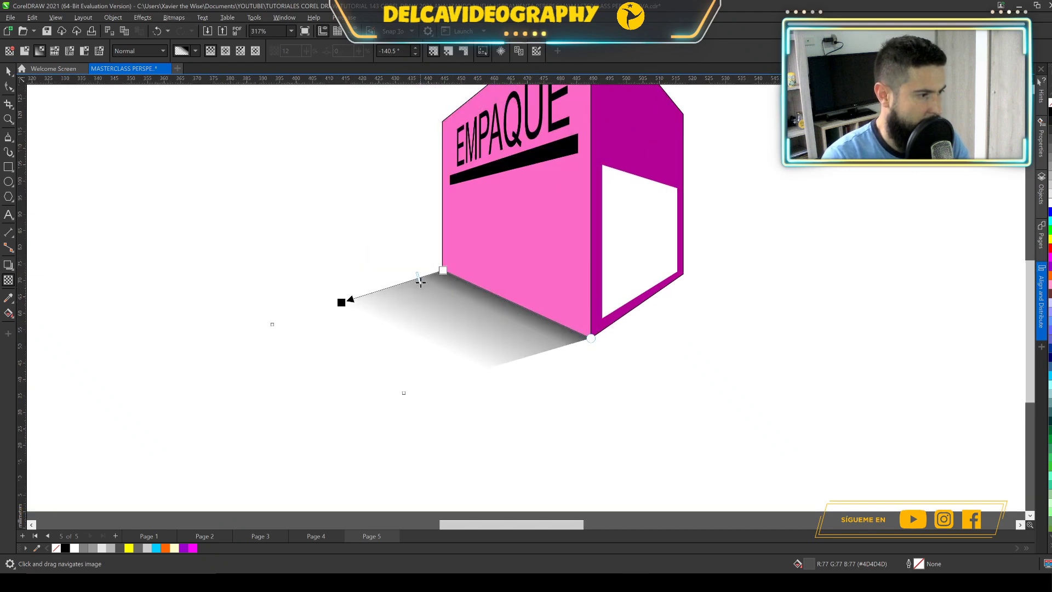
left_click_drag(406, 288, 401, 299)
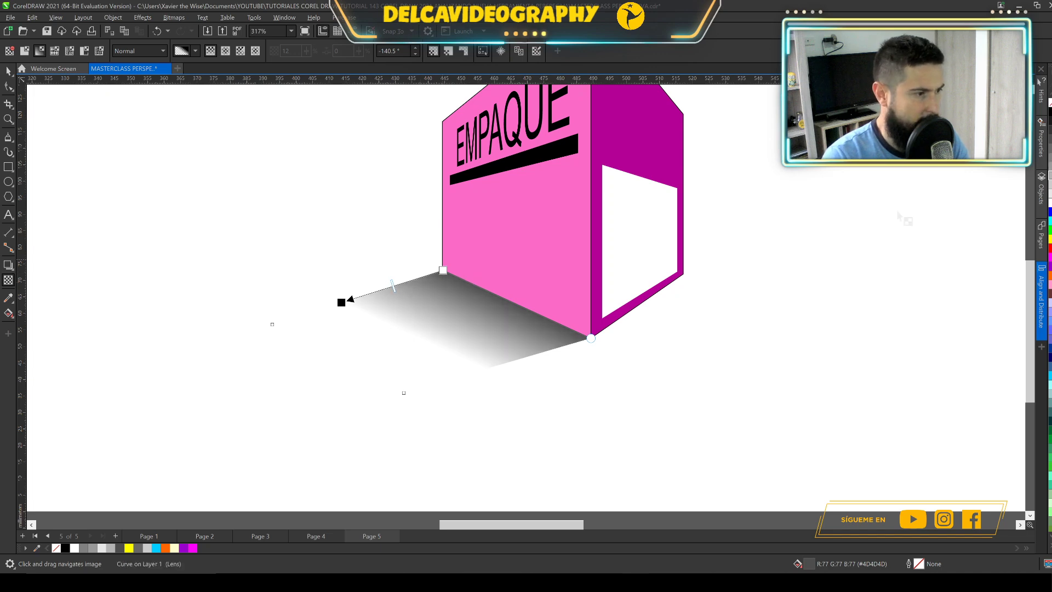
Step: Lighten the shadow shape's fill to light gray (#B3B3B3)
key("space")
left_click(489, 362)
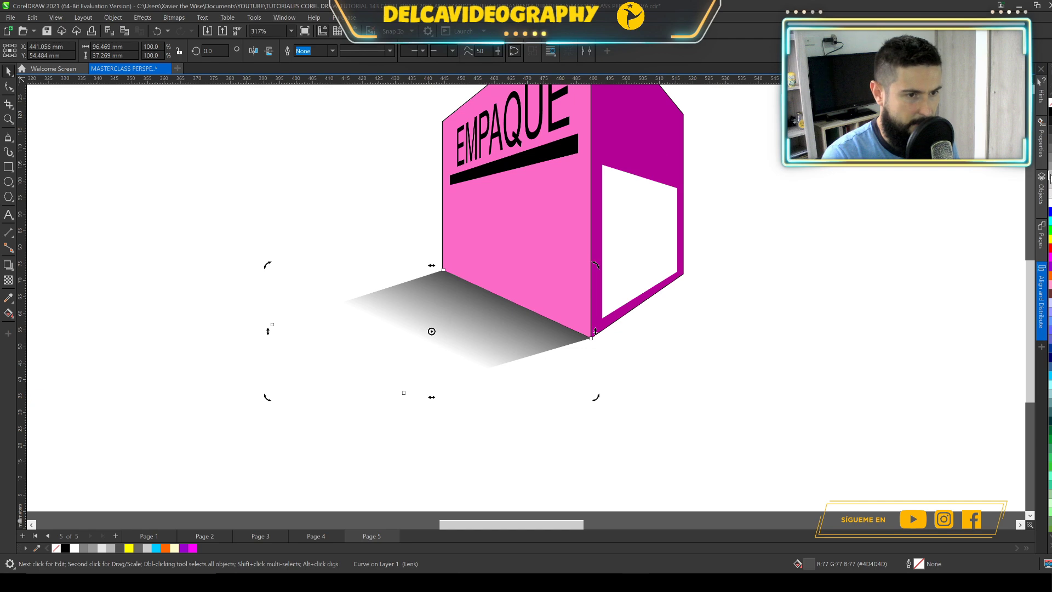
scroll(518, 314, "down", 1)
left_click(519, 314)
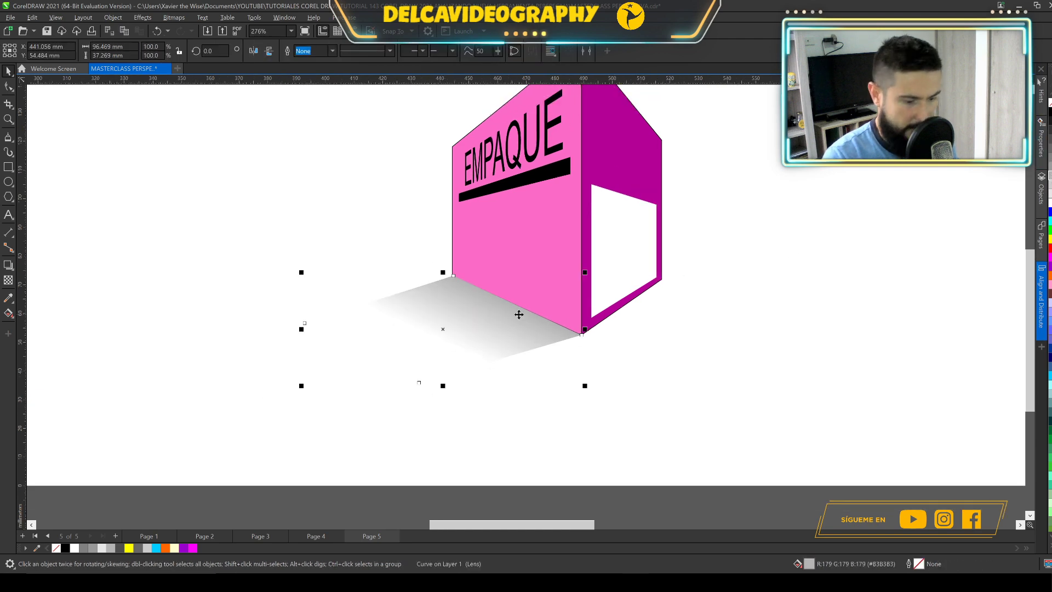
Step: Apply a Gaussian Blur with a radius of 6.4 pixels to the shadow shape
scroll(518, 313, "up", 1)
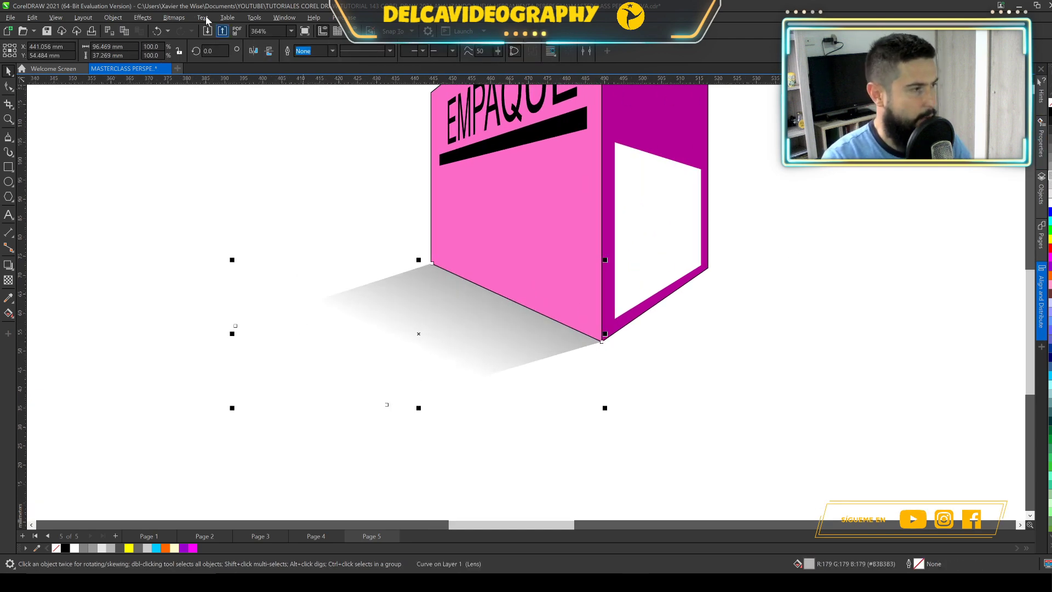
left_click(184, 22)
mouse_move(142, 17)
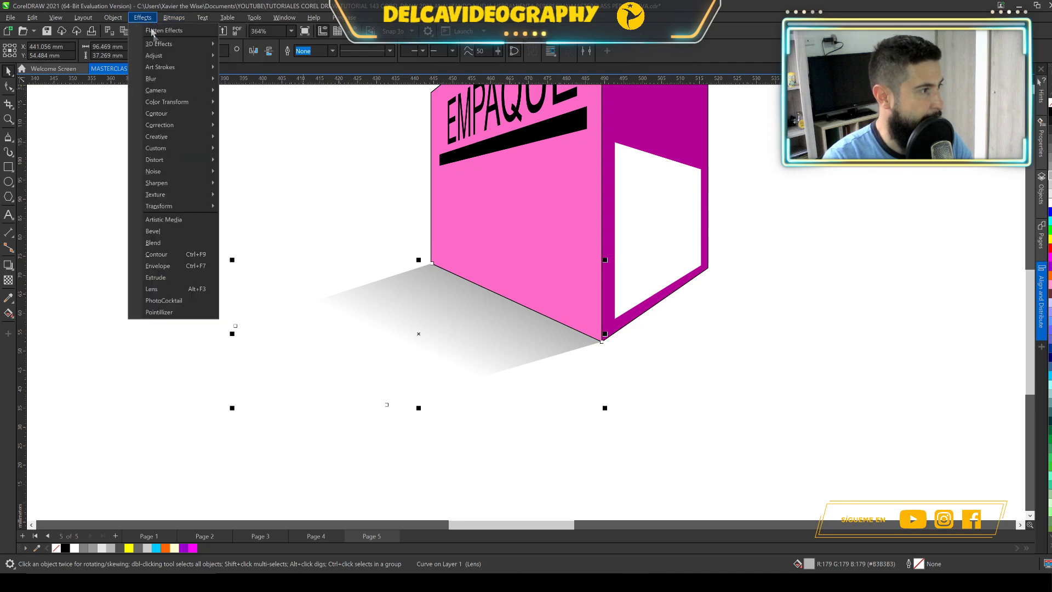
mouse_move(182, 80)
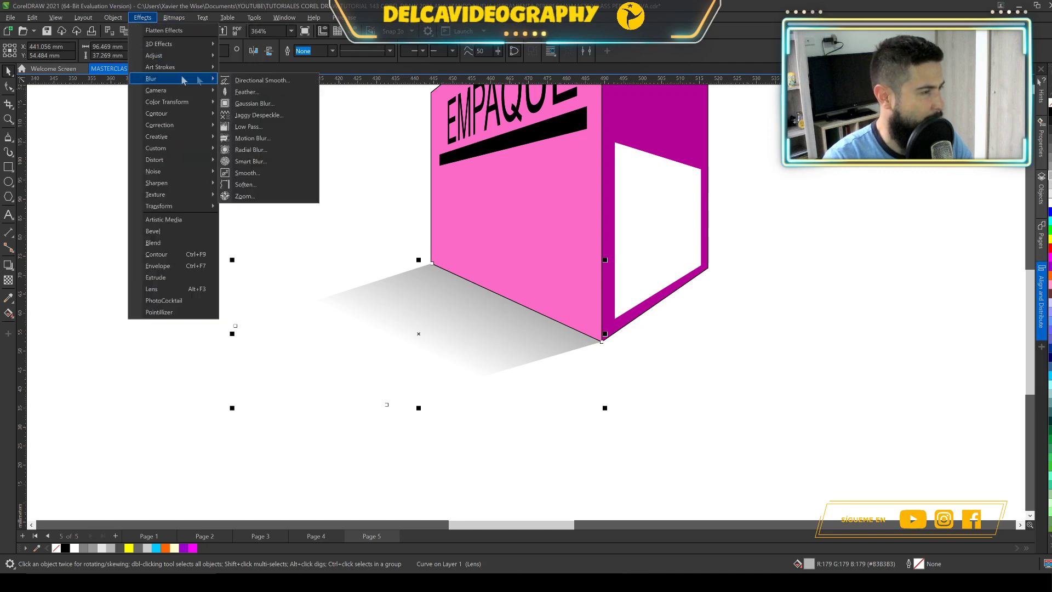
left_click(251, 103)
left_click_drag(494, 257, 737, 211)
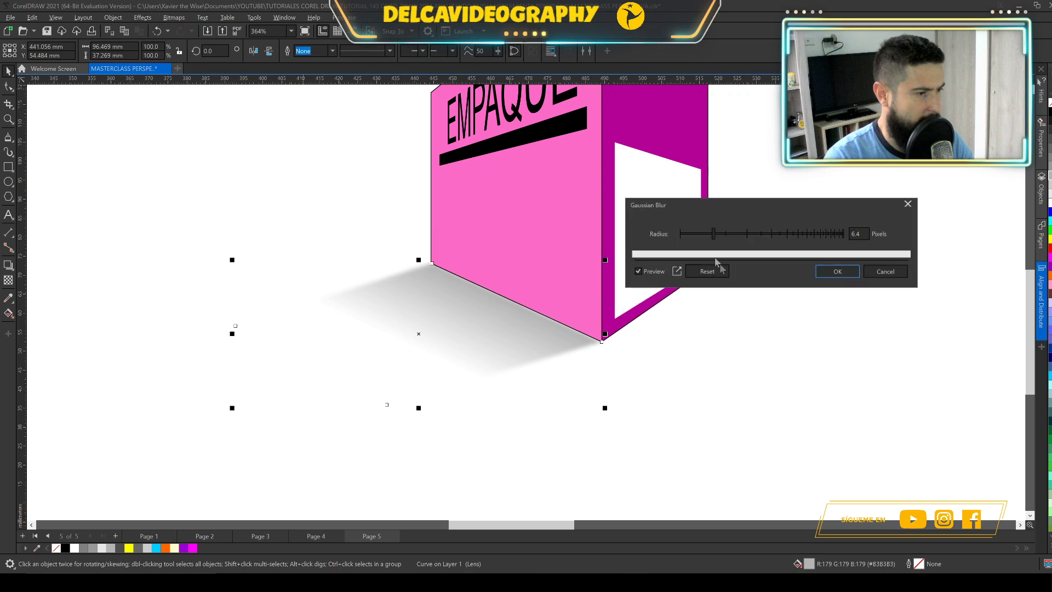
left_click(837, 274)
Step: Move the blurred shadow slightly toward the box to X 443.19 mm, Y 55.585 mm, then deselect it
left_click(474, 342)
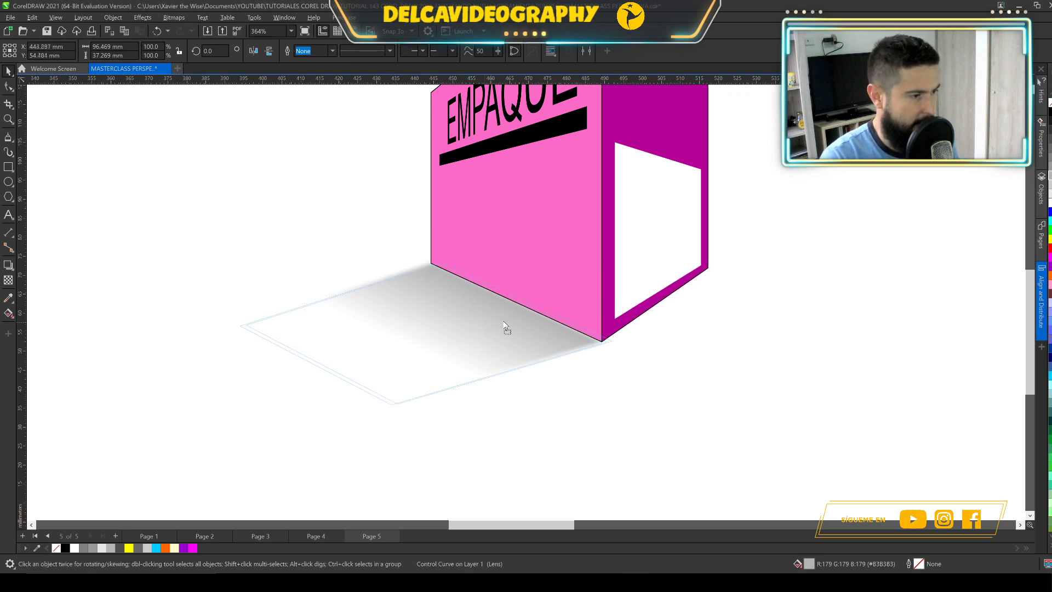
left_click(500, 320)
left_click(504, 323)
left_click(500, 317)
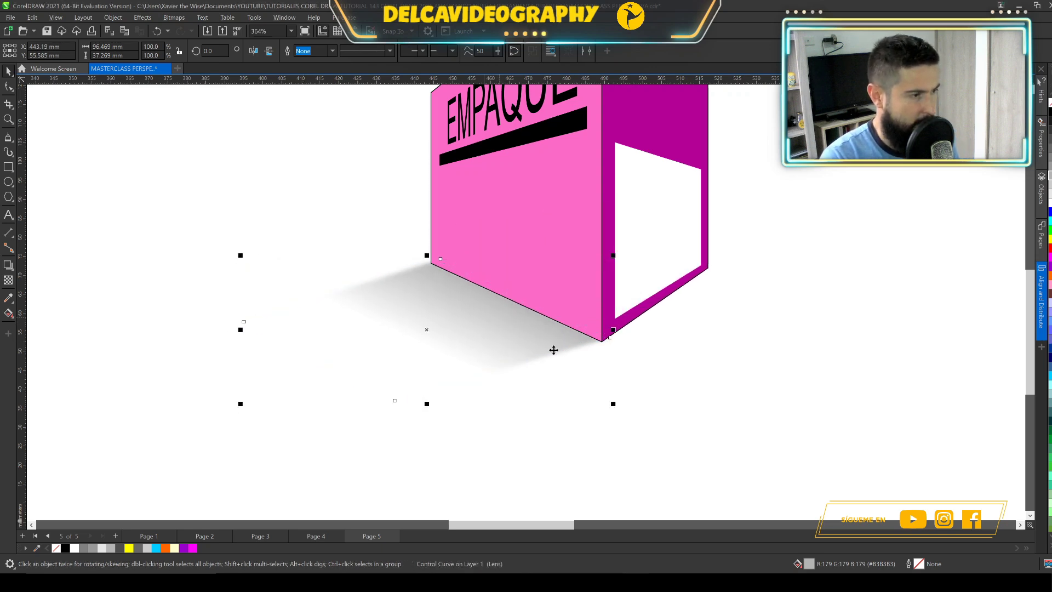
left_click(633, 373)
Step: Review the finished package and the perspective drawings on Page 4, Page 3, Page 2 and Page 1
scroll(443, 355, "down", 2)
scroll(470, 289, "up", 1)
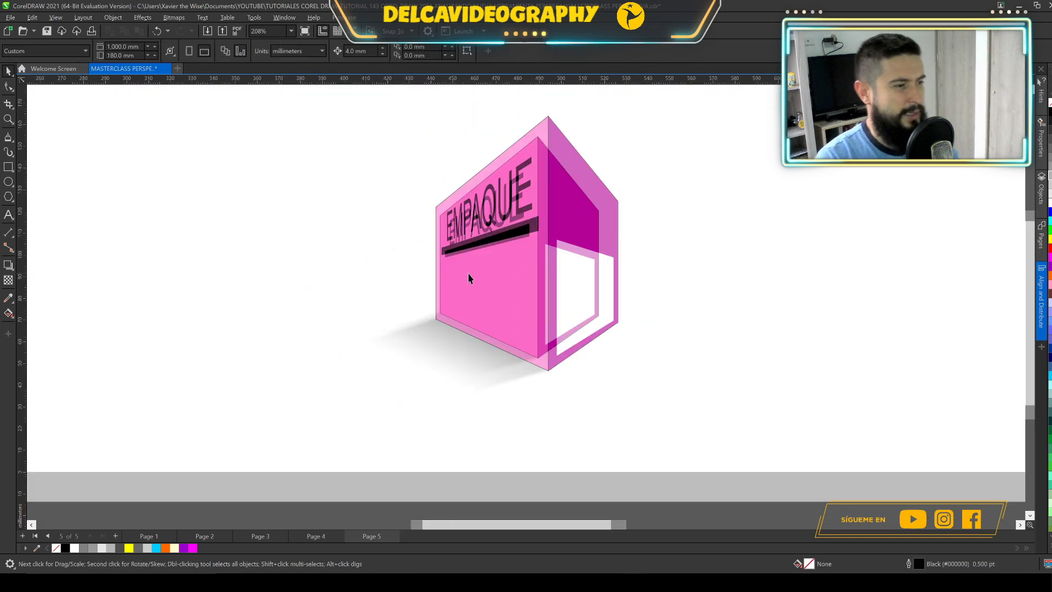
left_click_drag(531, 229, 570, 264)
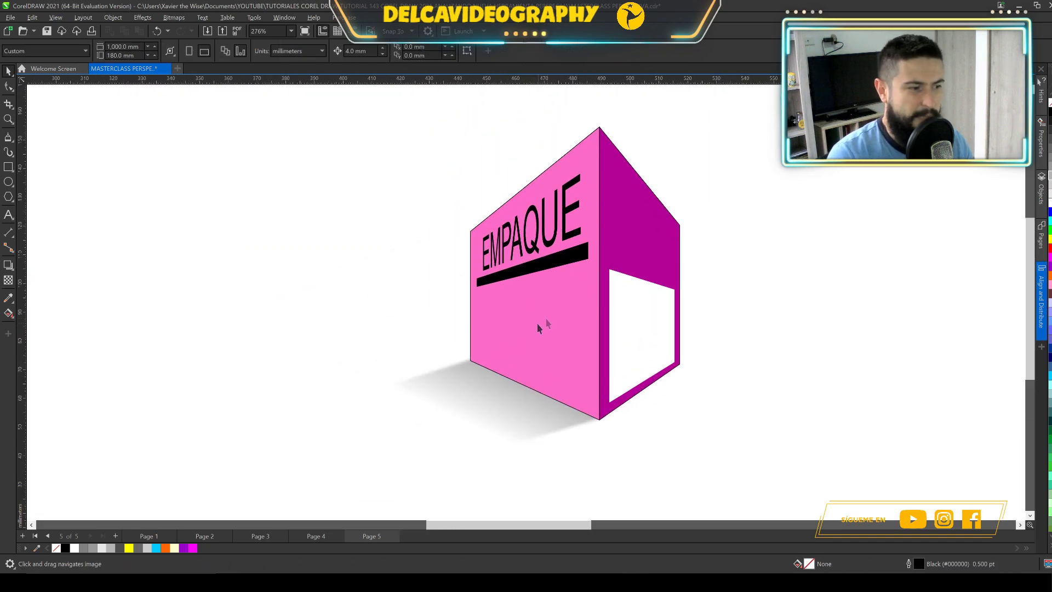
left_click(307, 534)
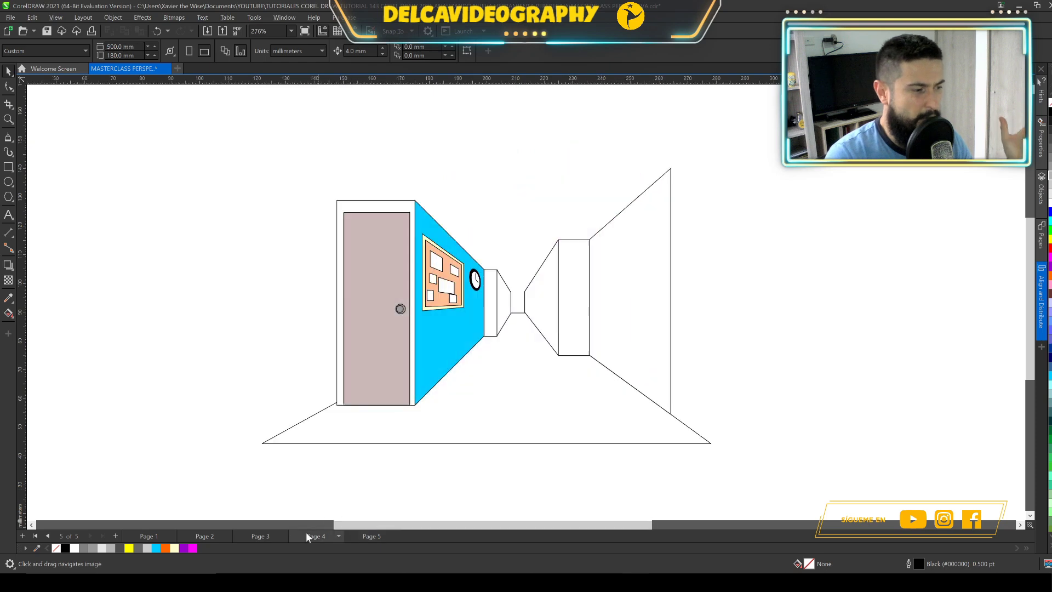
left_click(254, 537)
key("shift+F4")
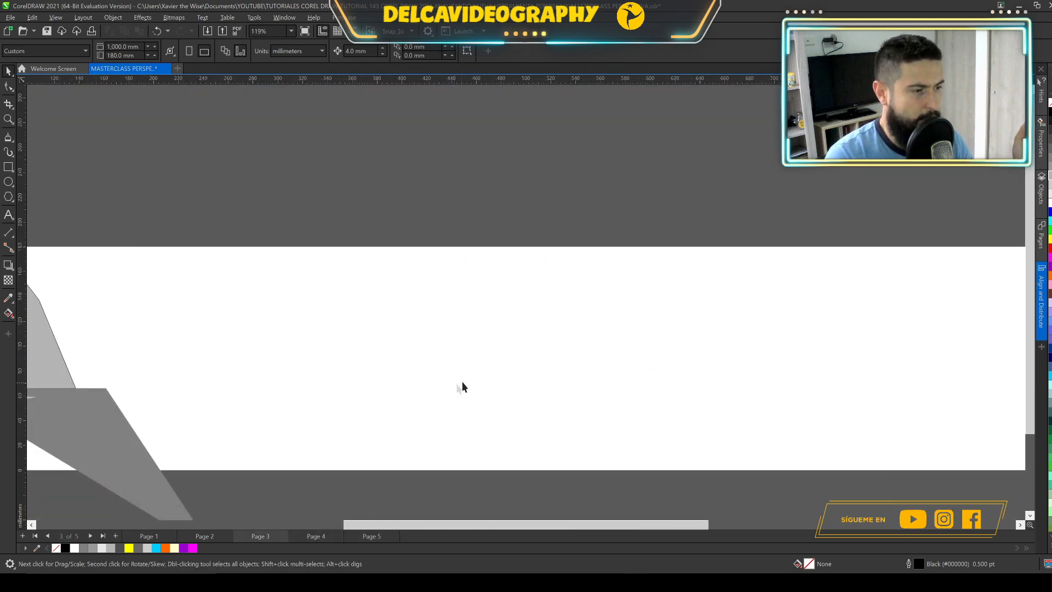
scroll(422, 369, "up", 4)
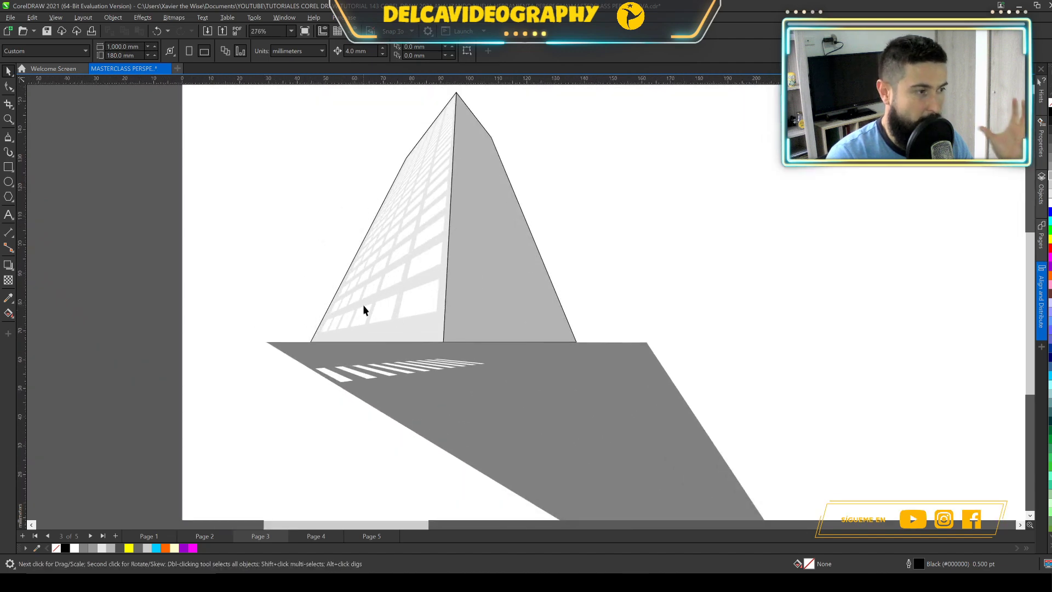
left_click(211, 536)
scroll(464, 324, "down", 2)
scroll(634, 301, "up", 3)
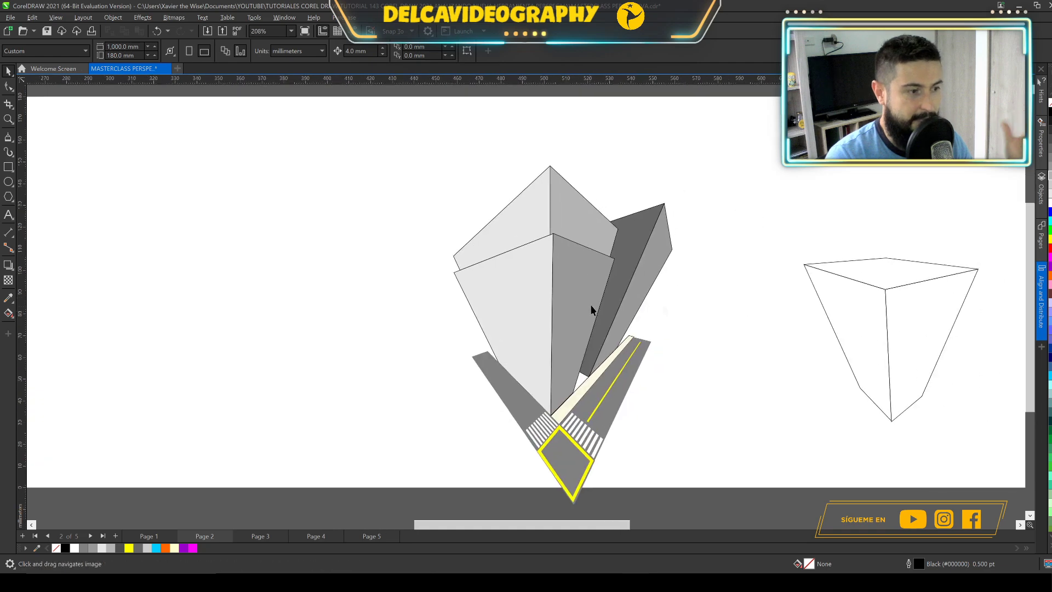
left_click_drag(797, 297, 686, 277)
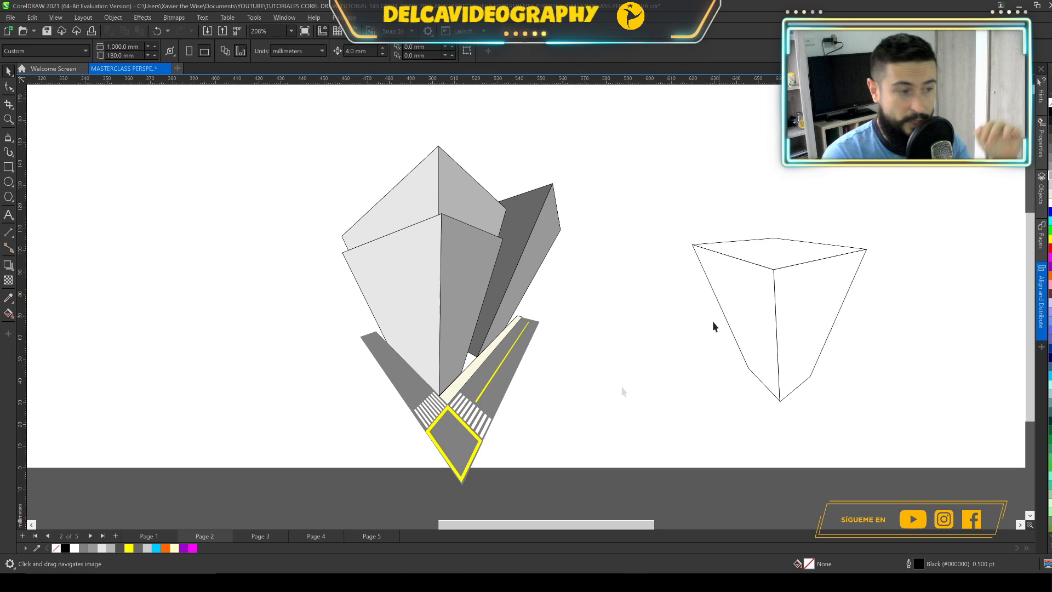
left_click(151, 535)
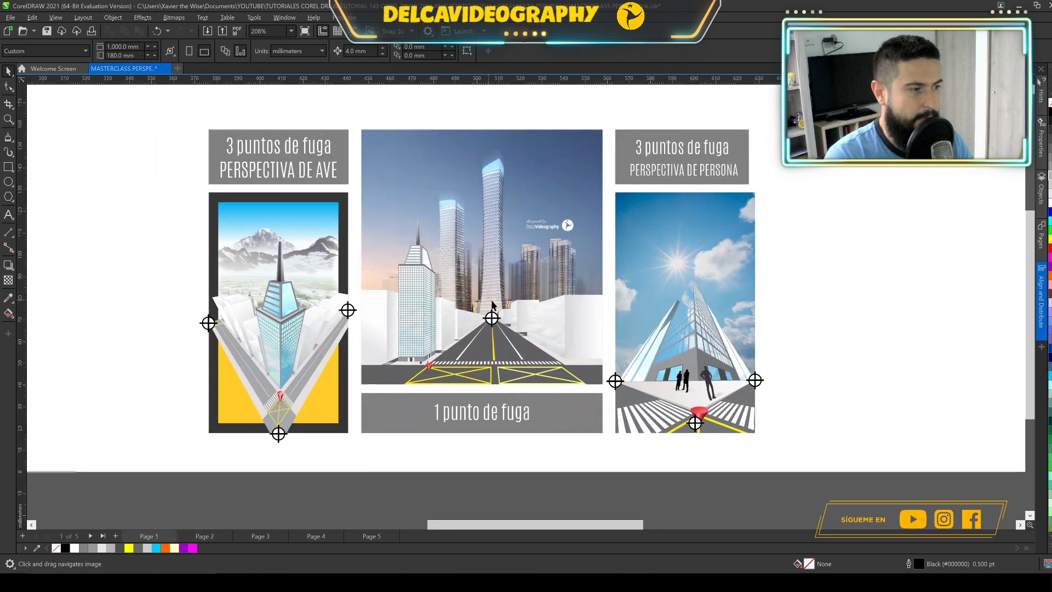
scroll(416, 258, "up", 1)
scroll(628, 292, "left", 1)
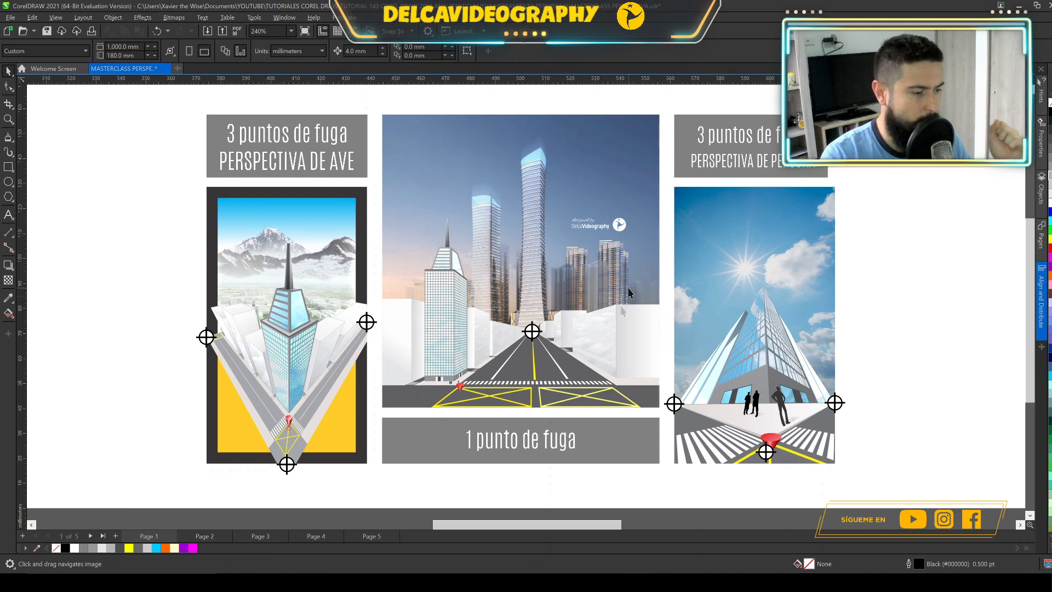
left_click(436, 571)
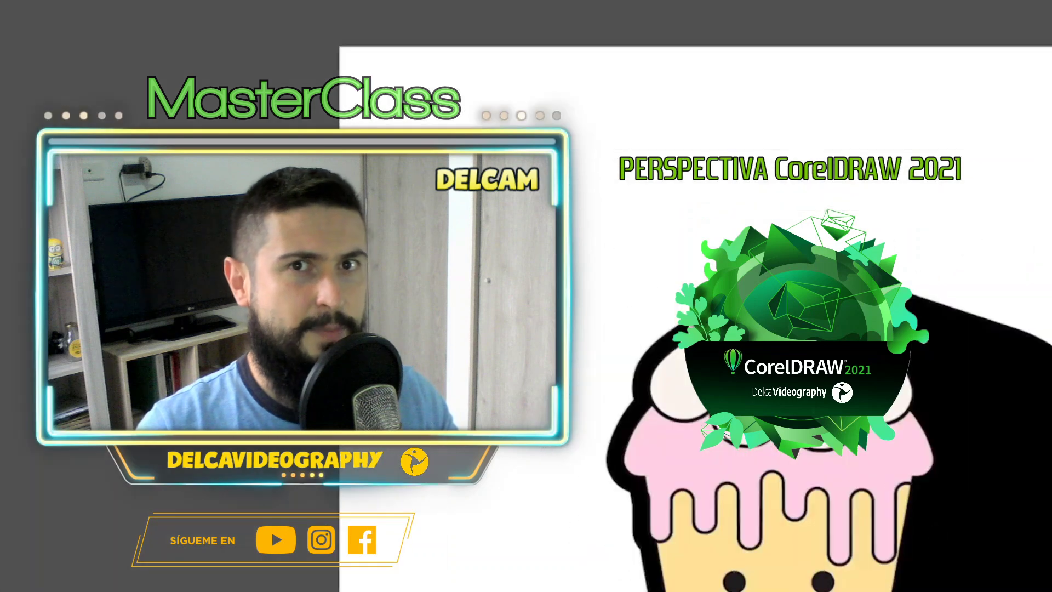
left_click(100, 32)
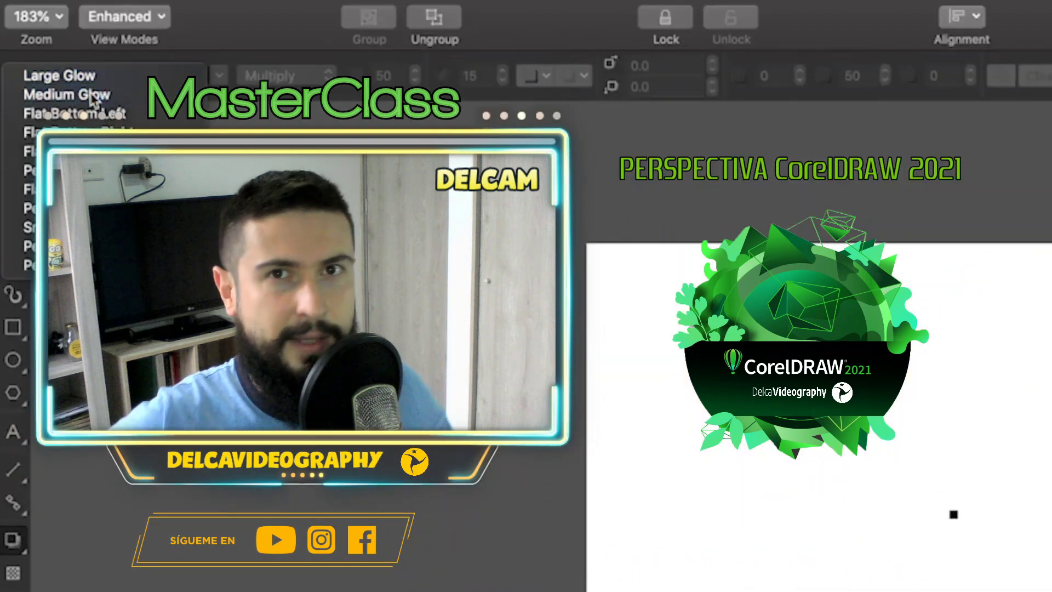
left_click(70, 97)
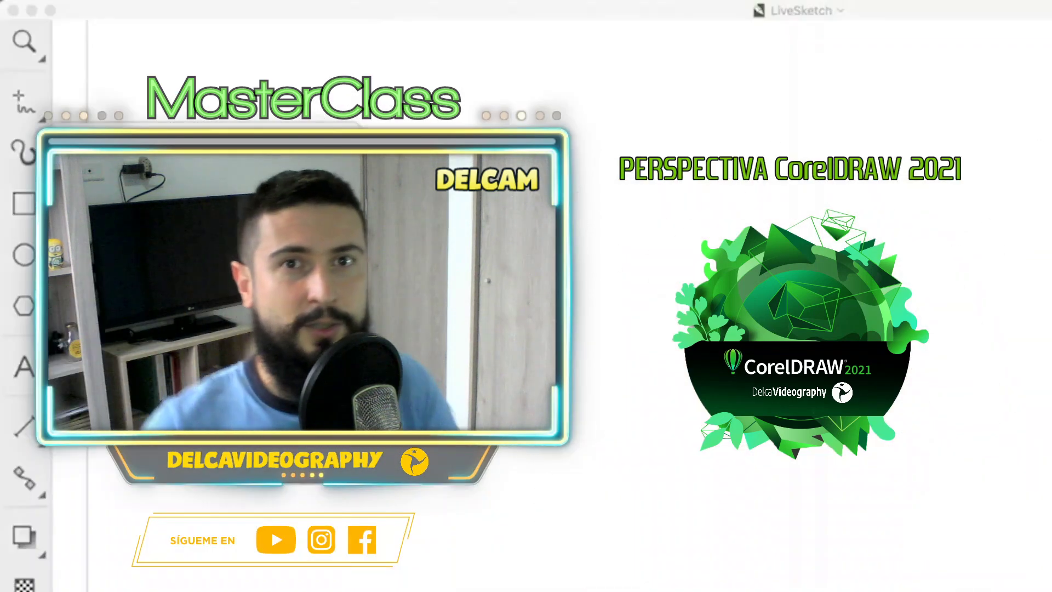
left_click_drag(531, 517, 655, 518)
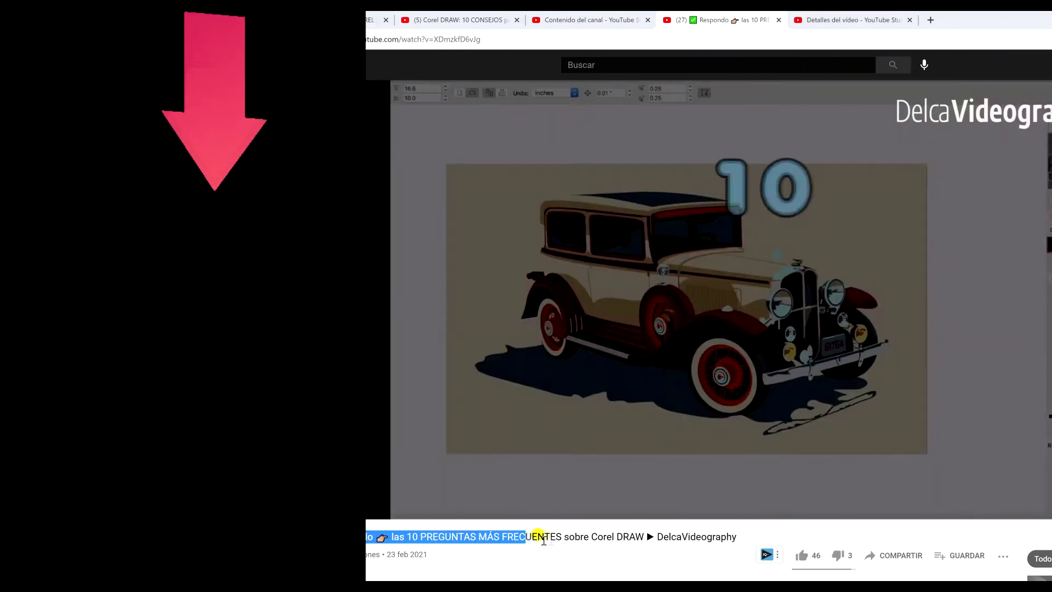
left_click_drag(604, 540, 732, 537)
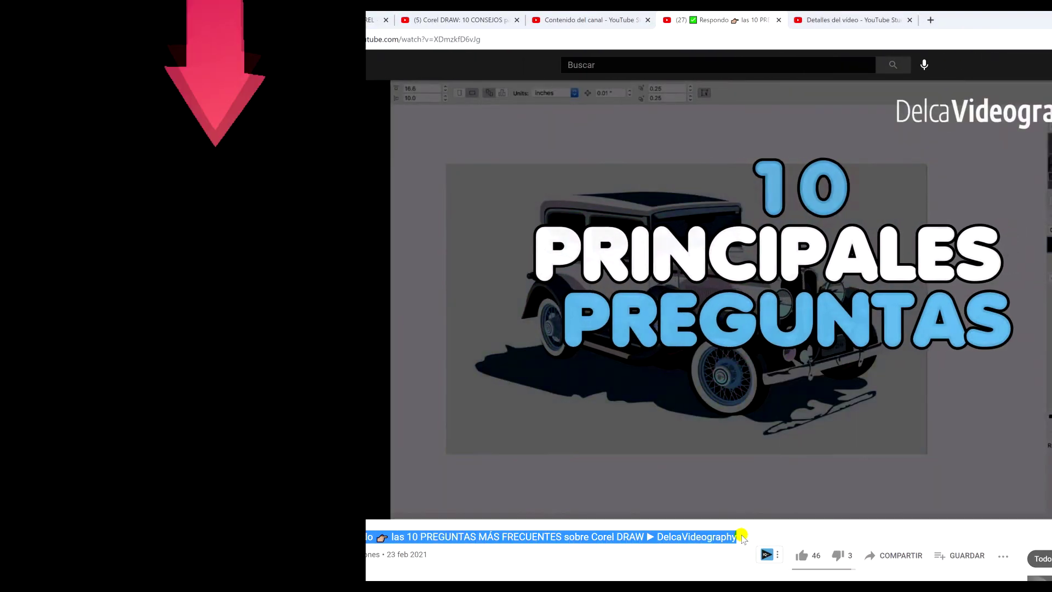